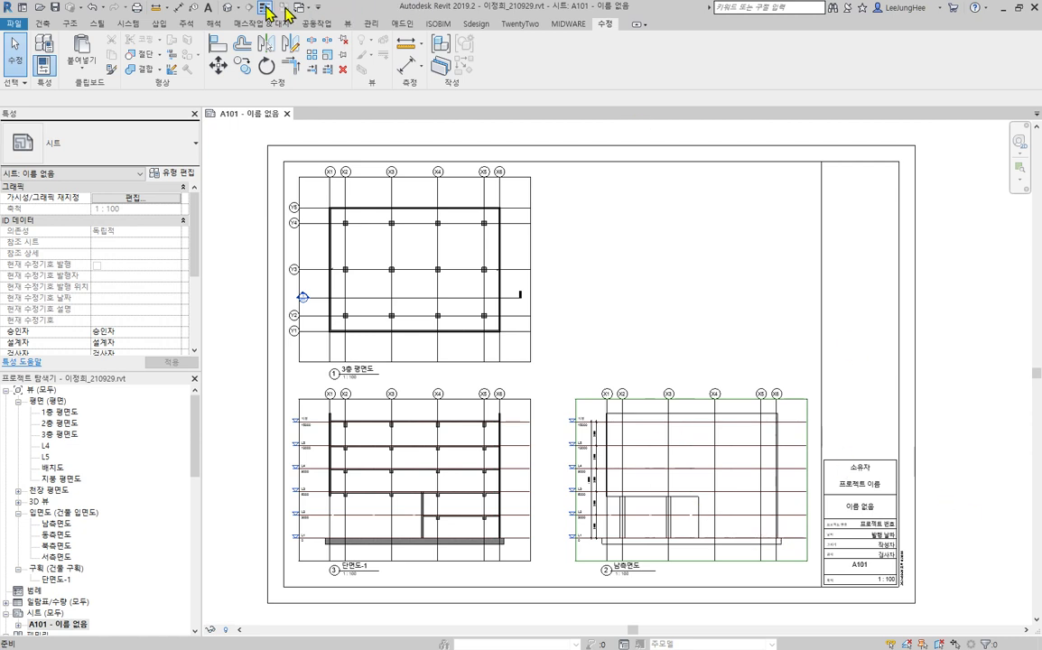
Step: View the building in the default 3D view and open the 3층 평면도 floor plan
{"action": "left_click", "coordinate": [228, 8]}
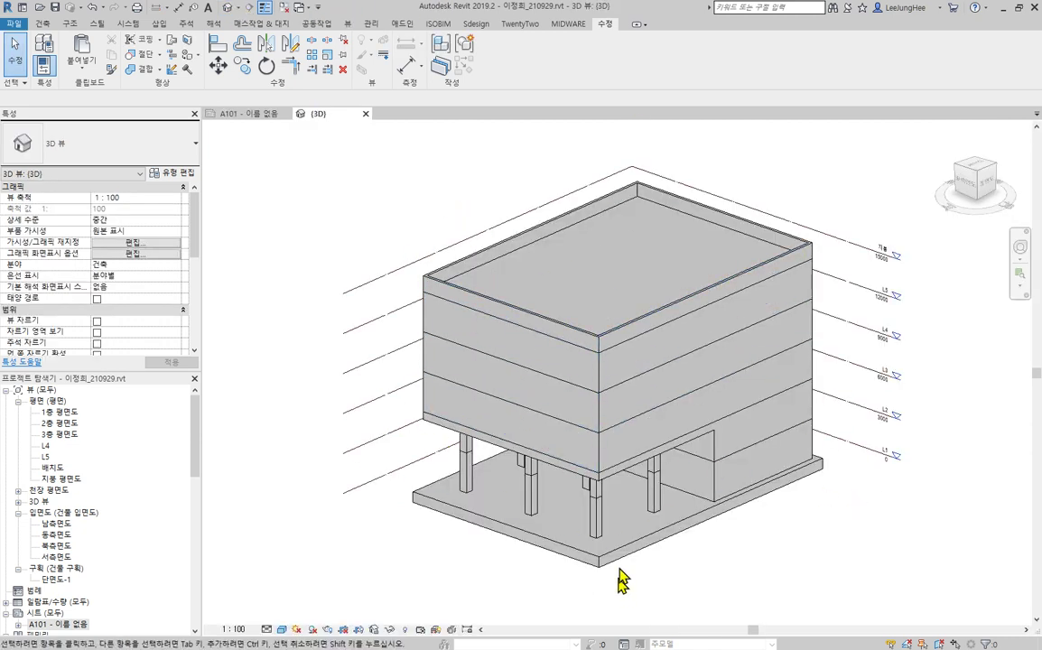
{"action": "middle_click_drag", "start_coordinate": [620, 581], "coordinate": [767, 551]}
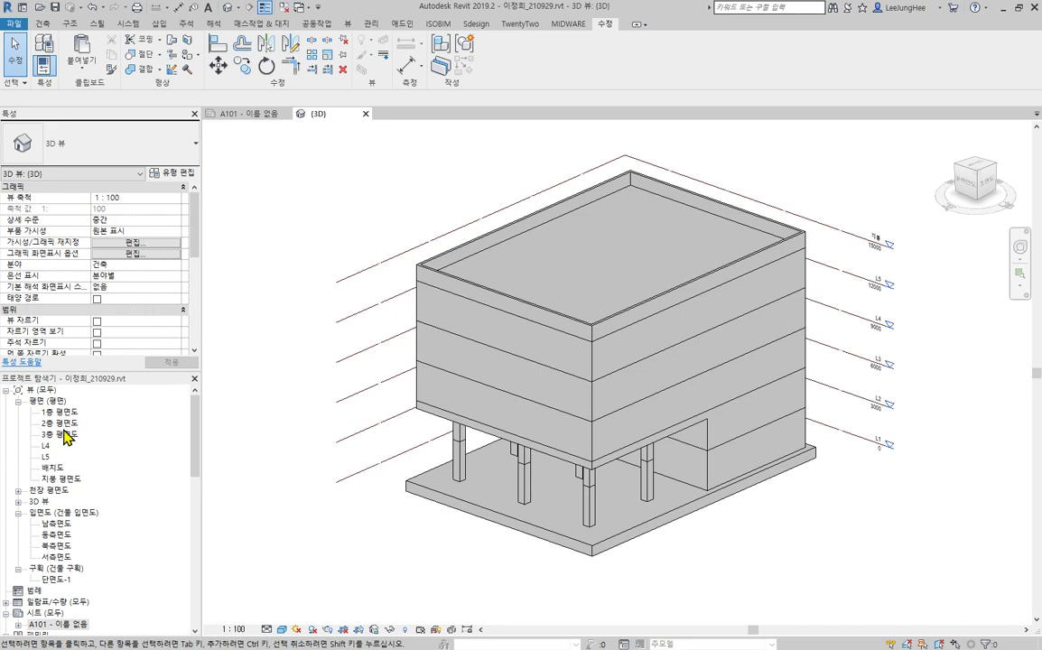
{"action": "double_click", "coordinate": [65, 436]}
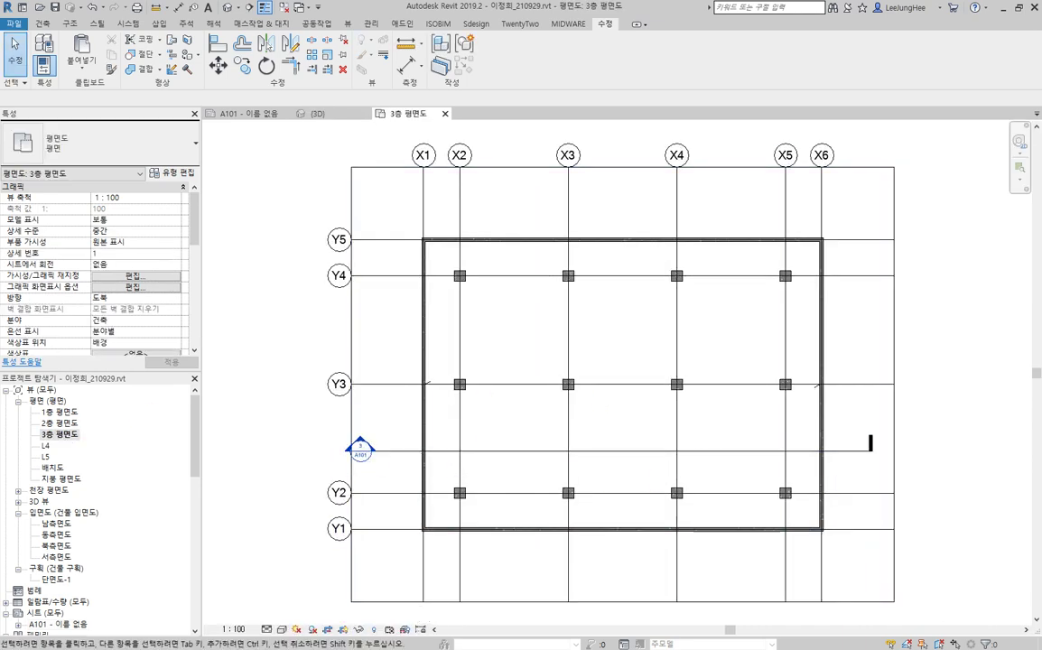
Step: Switch to 2017_시험문제_00.pdf in Acrobat and examine the interior wall layout and dimensions around rooms 302 to 305 on the 3층 평면도
{"action": "key", "text": "alt+Tab"}
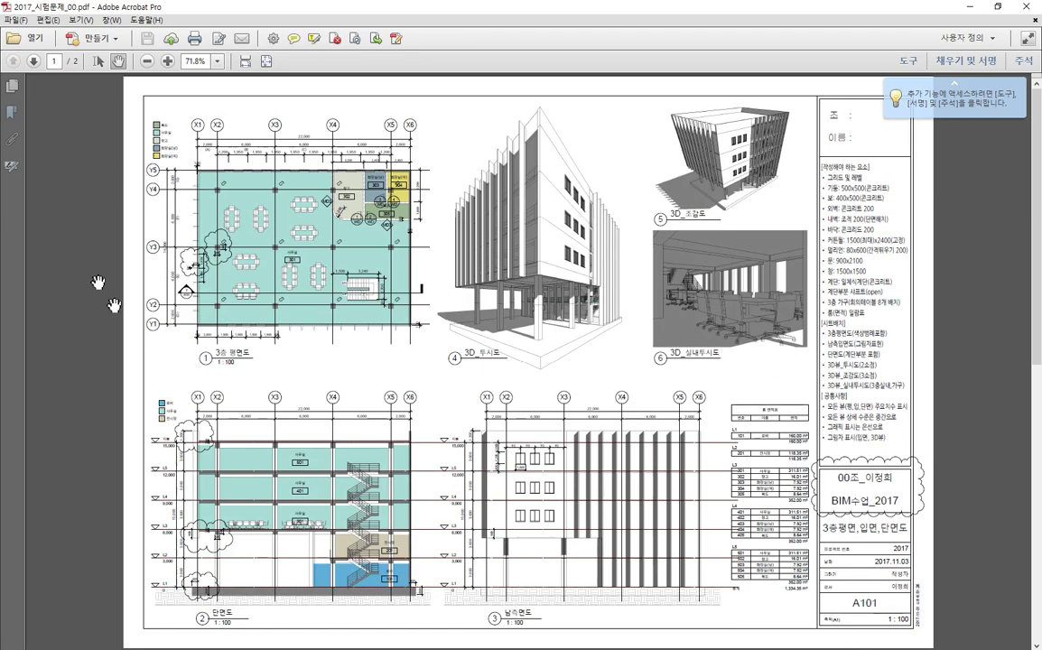
{"action": "scroll", "coordinate": [207, 164], "scroll_direction": "up", "scroll_amount": 2, "text": "ctrl"}
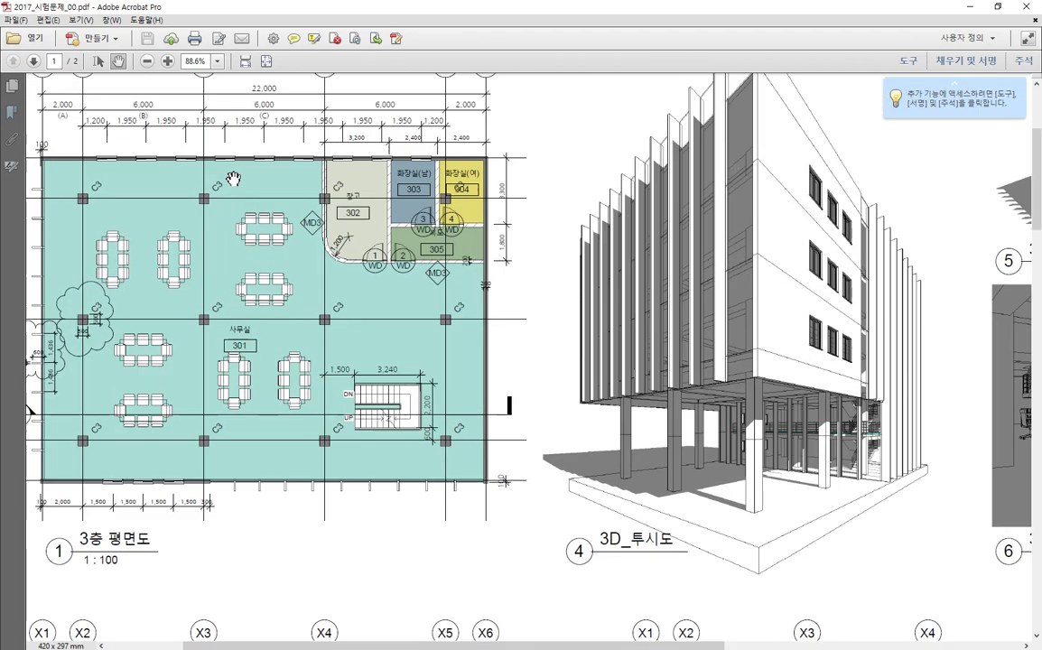
{"action": "scroll", "coordinate": [233, 177], "scroll_direction": "up", "scroll_amount": 5, "text": "ctrl"}
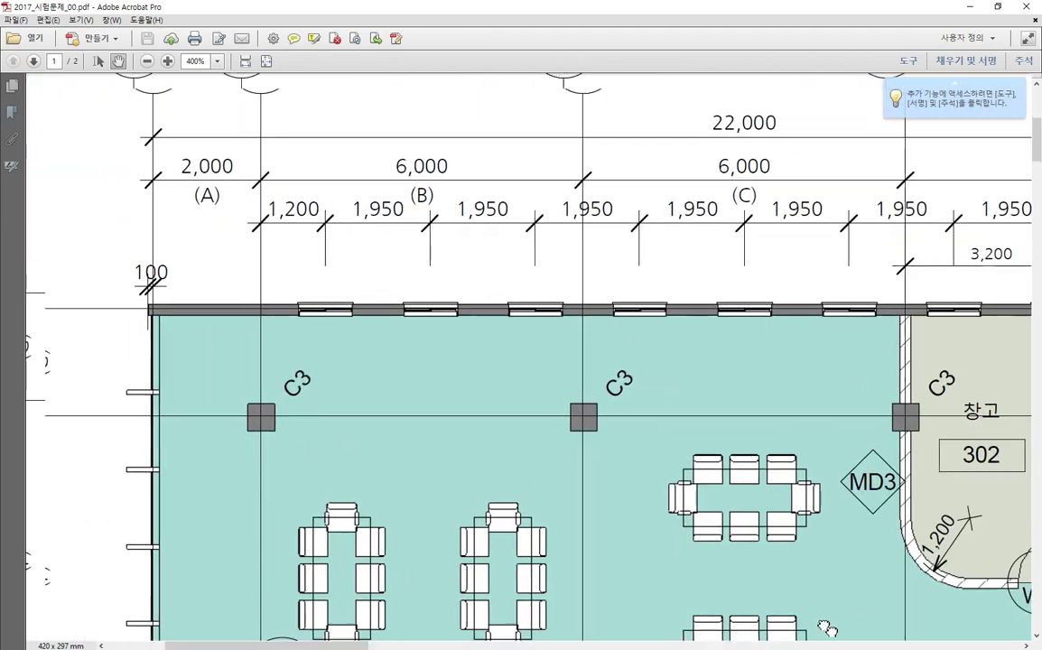
{"action": "left_click_drag", "start_coordinate": [826, 629], "coordinate": [327, 441]}
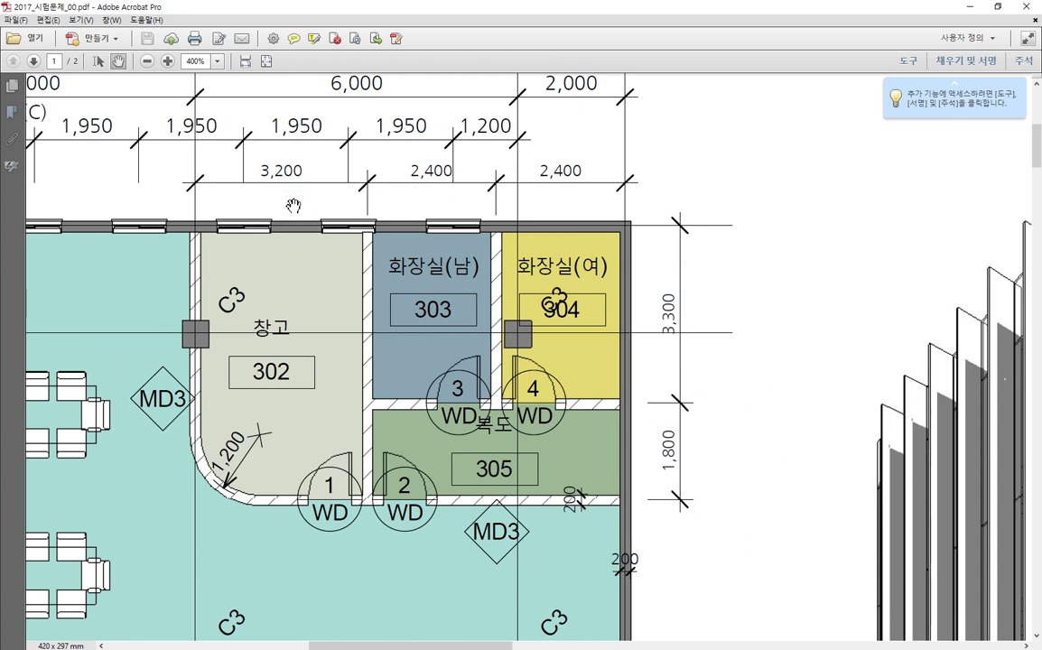
{"action": "mouse_move", "coordinate": [781, 136]}
{"action": "left_mouse_down"}
{"action": "mouse_move", "coordinate": [868, 375]}
{"action": "mouse_move", "coordinate": [878, 86]}
{"action": "left_mouse_up"}
{"action": "left_click_drag", "start_coordinate": [689, 141], "coordinate": [715, 200]}
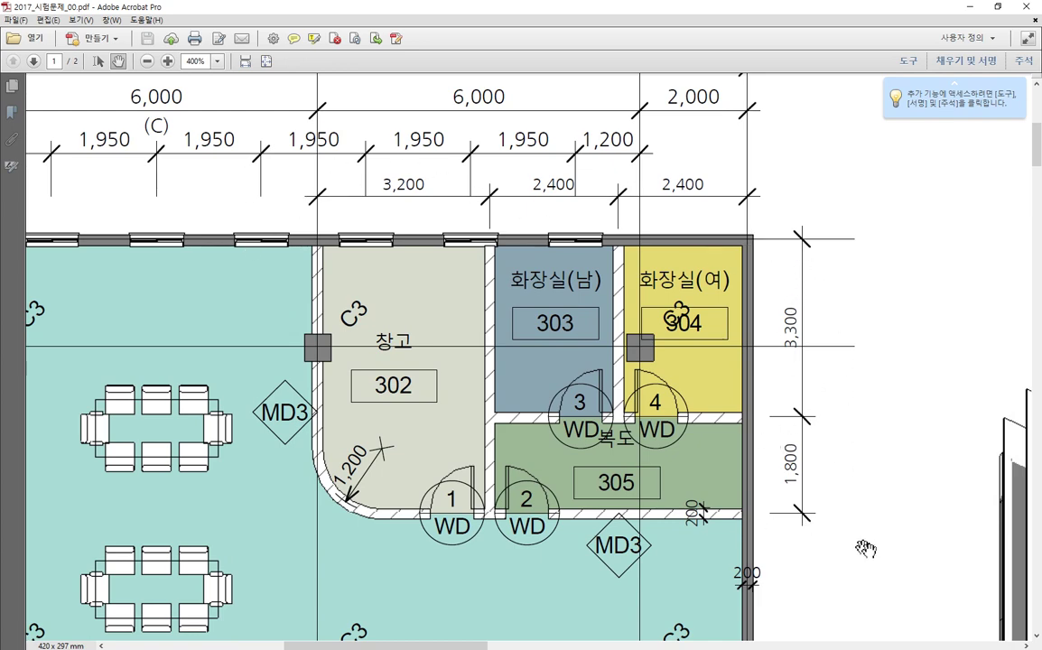
{"action": "mouse_move", "coordinate": [865, 548]}
{"action": "left_mouse_down"}
{"action": "mouse_move", "coordinate": [852, 507]}
{"action": "mouse_move", "coordinate": [831, 529]}
{"action": "left_mouse_up"}
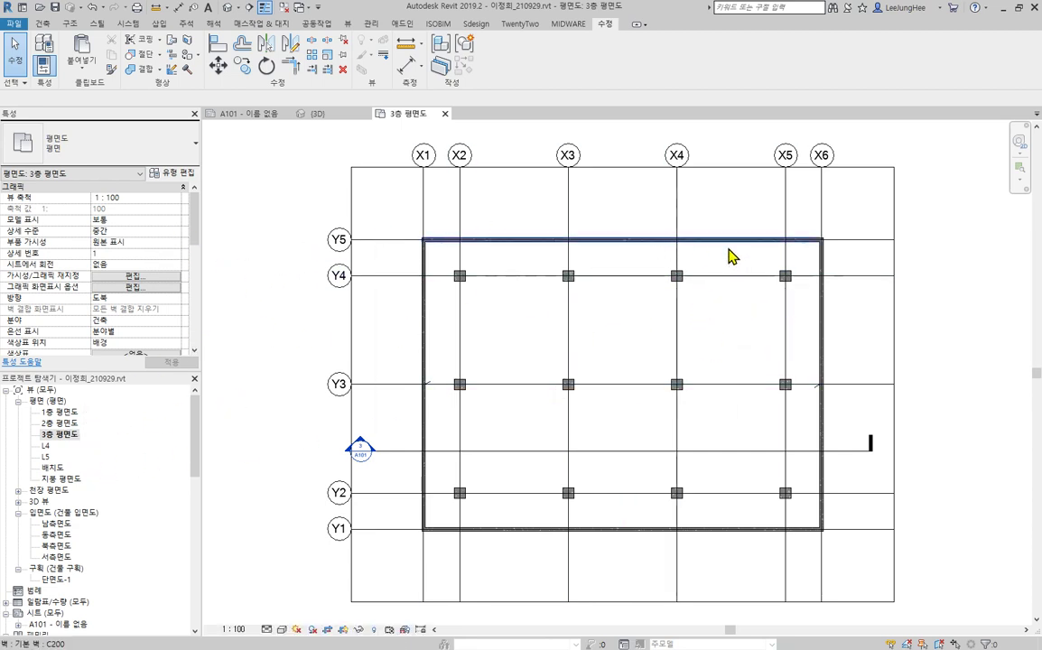
Step: Return to Revit and start an architectural wall in the third-floor plan with the basic wall type 일반 - 90mm 벽돌
{"action": "scroll", "coordinate": [723, 280], "scroll_direction": "up", "scroll_amount": 2}
{"action": "middle_click_drag", "start_coordinate": [720, 334], "coordinate": [701, 344]}
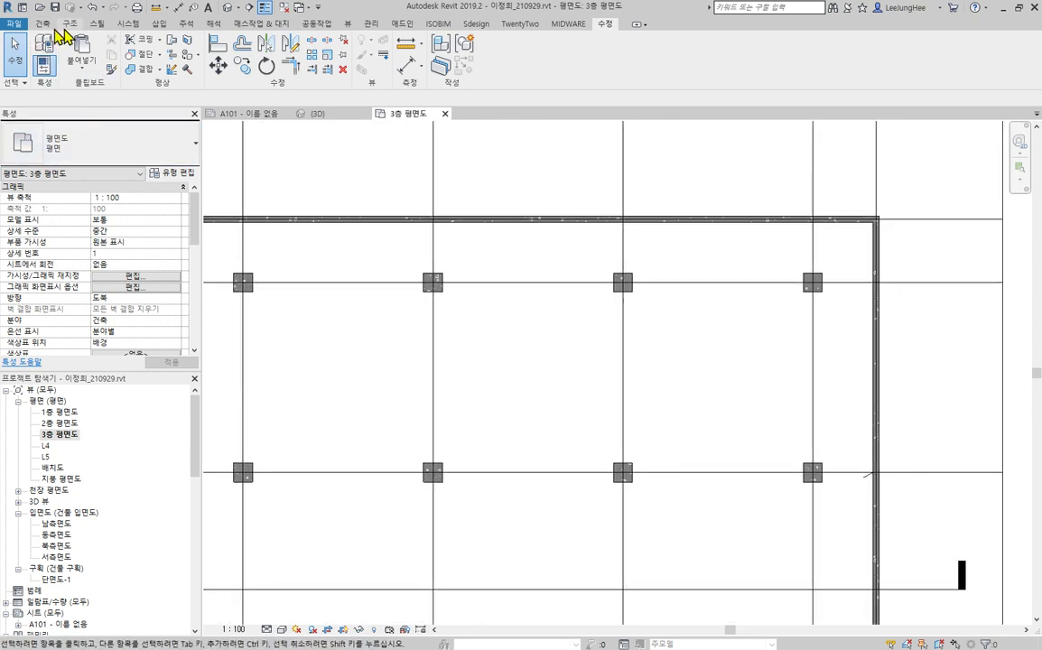
{"action": "left_click", "coordinate": [42, 23]}
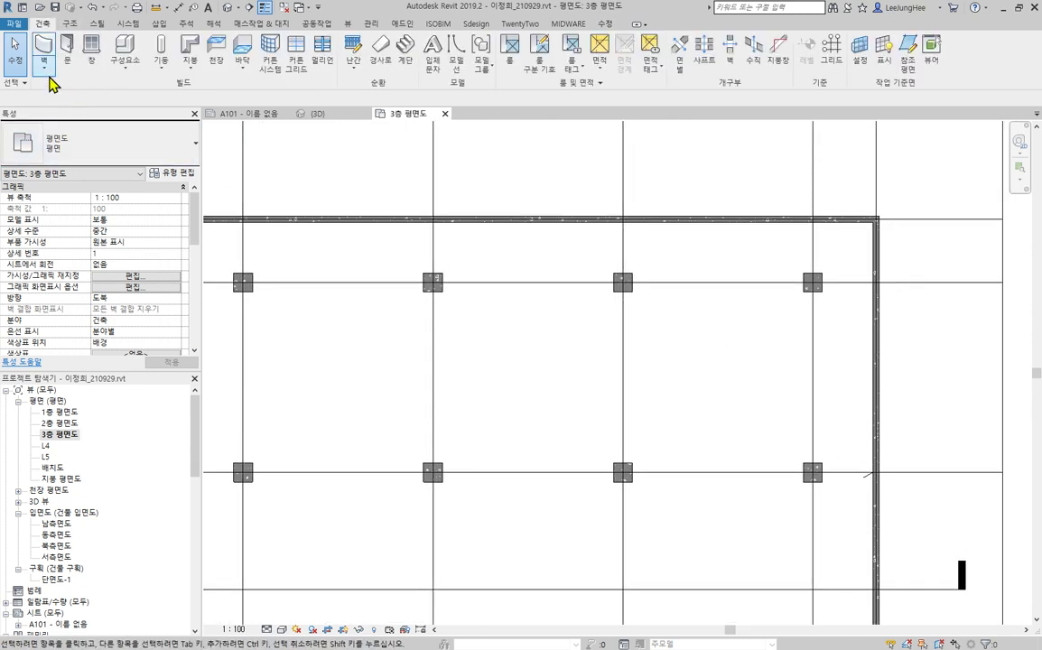
{"action": "left_click", "coordinate": [47, 72]}
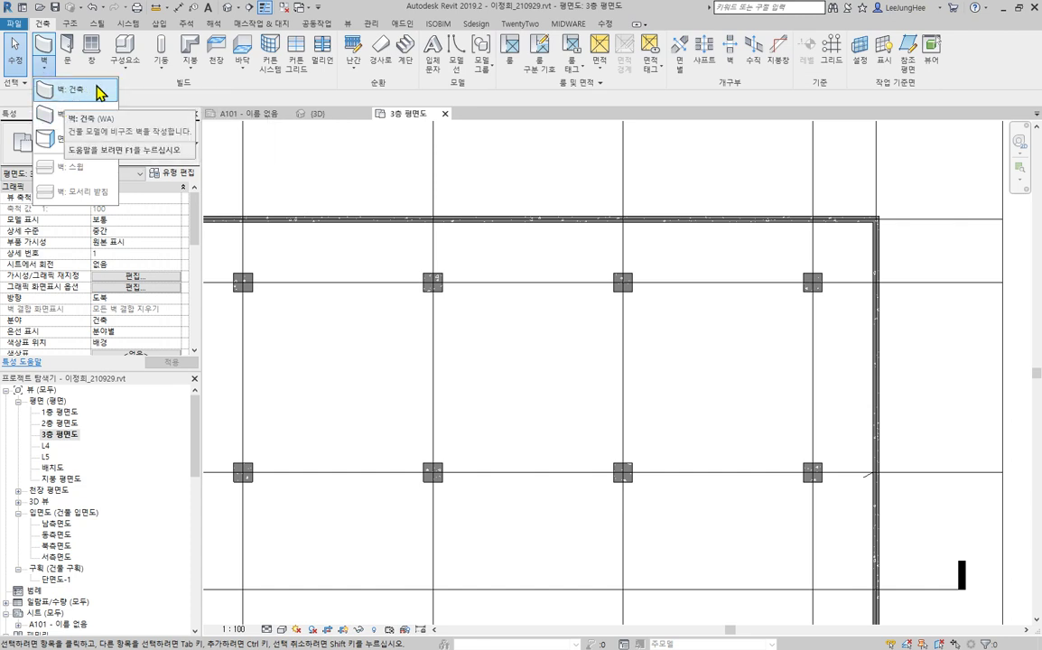
{"action": "left_click", "coordinate": [108, 91]}
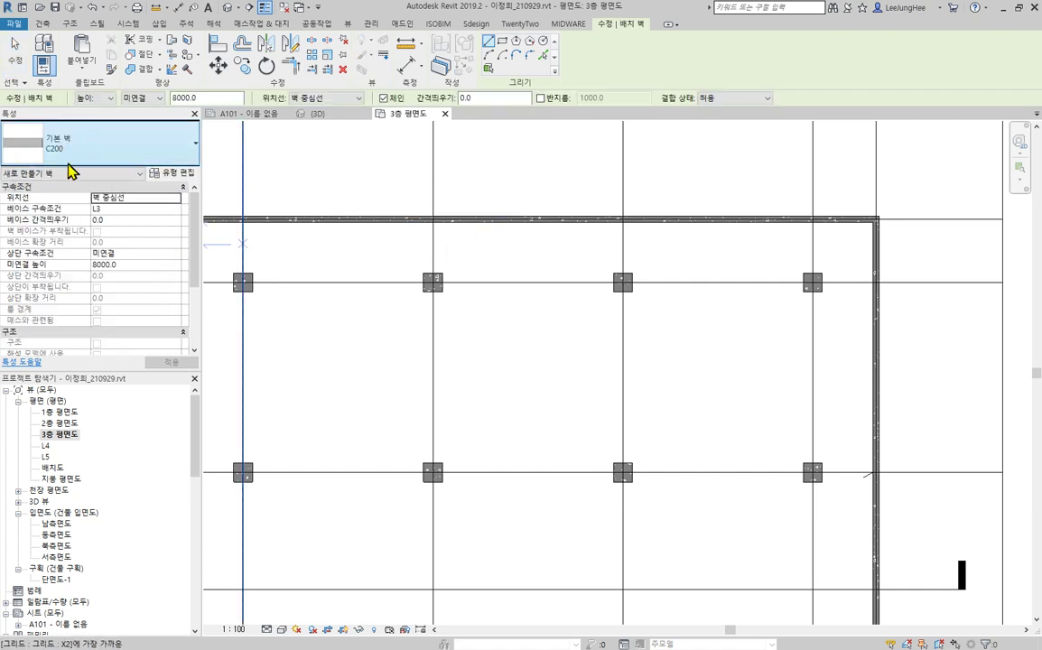
{"action": "left_click", "coordinate": [125, 155]}
{"action": "scroll", "coordinate": [145, 357], "scroll_direction": "up", "scroll_amount": 3}
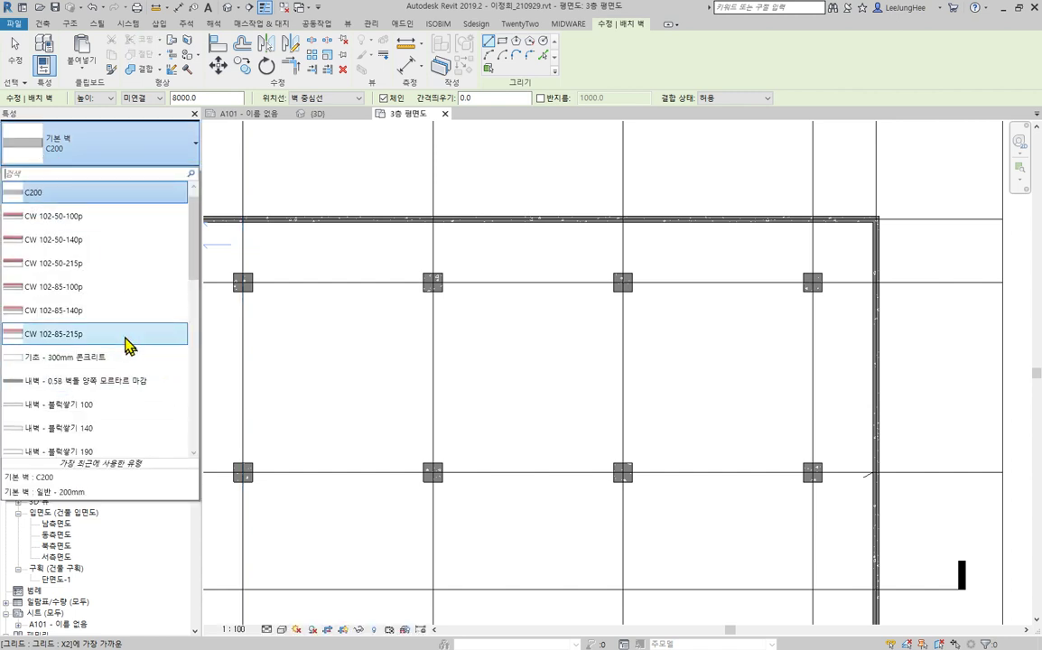
{"action": "scroll", "coordinate": [125, 343], "scroll_direction": "down", "scroll_amount": 4}
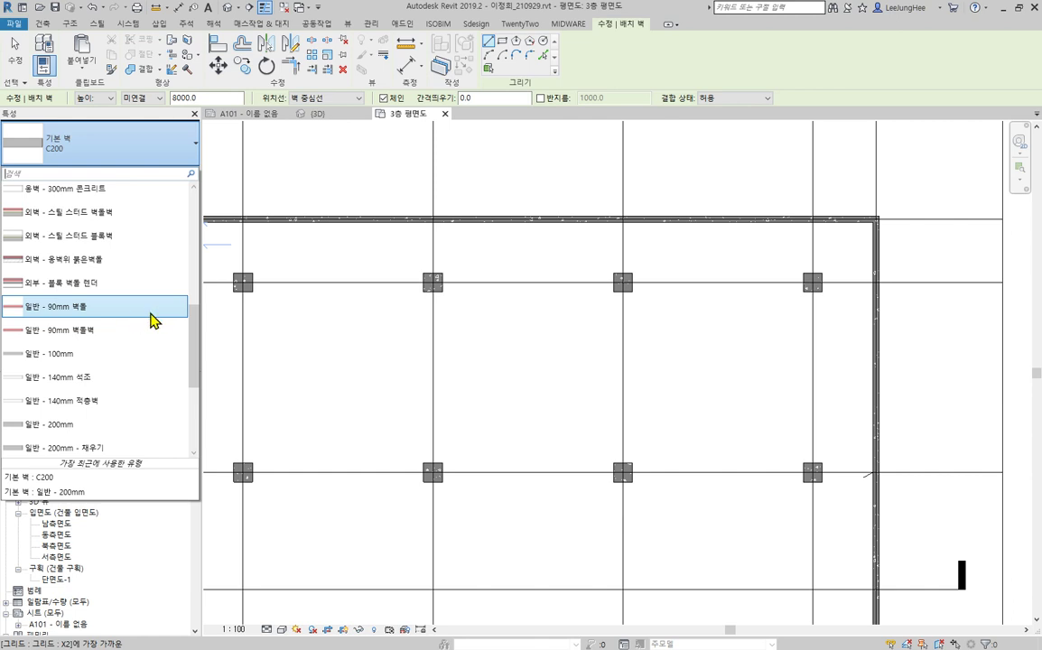
{"action": "left_click", "coordinate": [87, 305]}
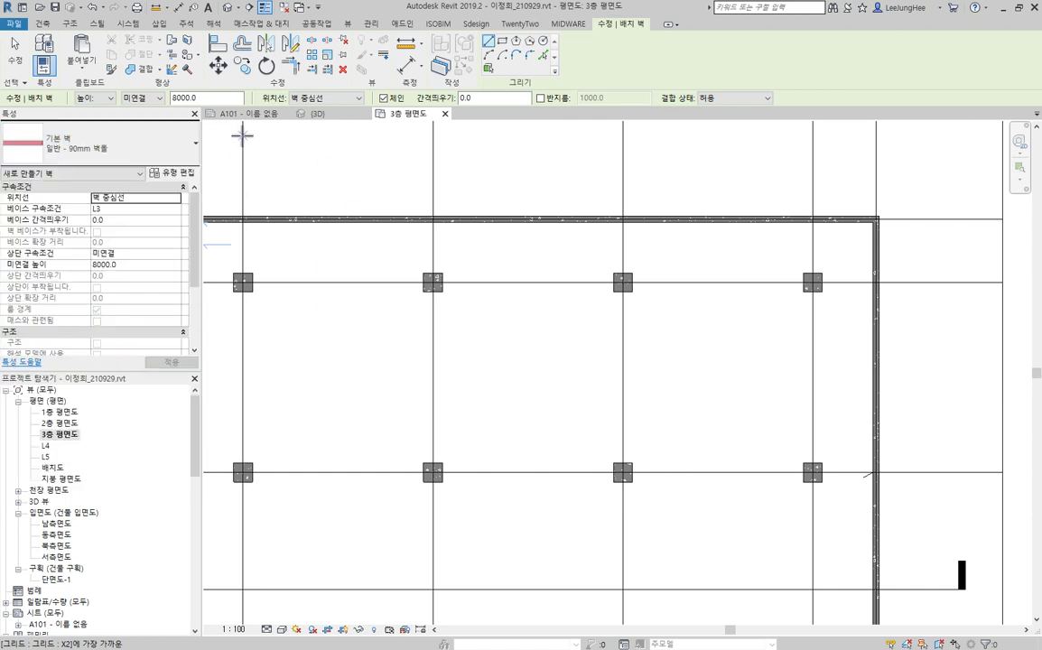
Step: Duplicate the wall type as B200 and set its structure layer thickness to 200
{"action": "left_click", "coordinate": [172, 172]}
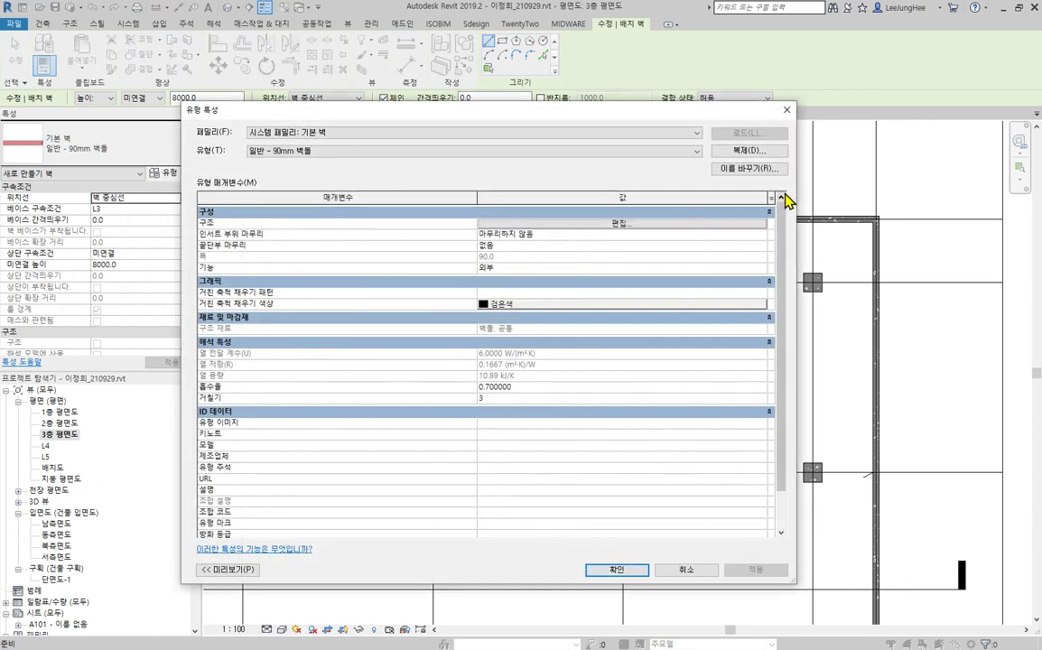
{"action": "left_click", "coordinate": [760, 154]}
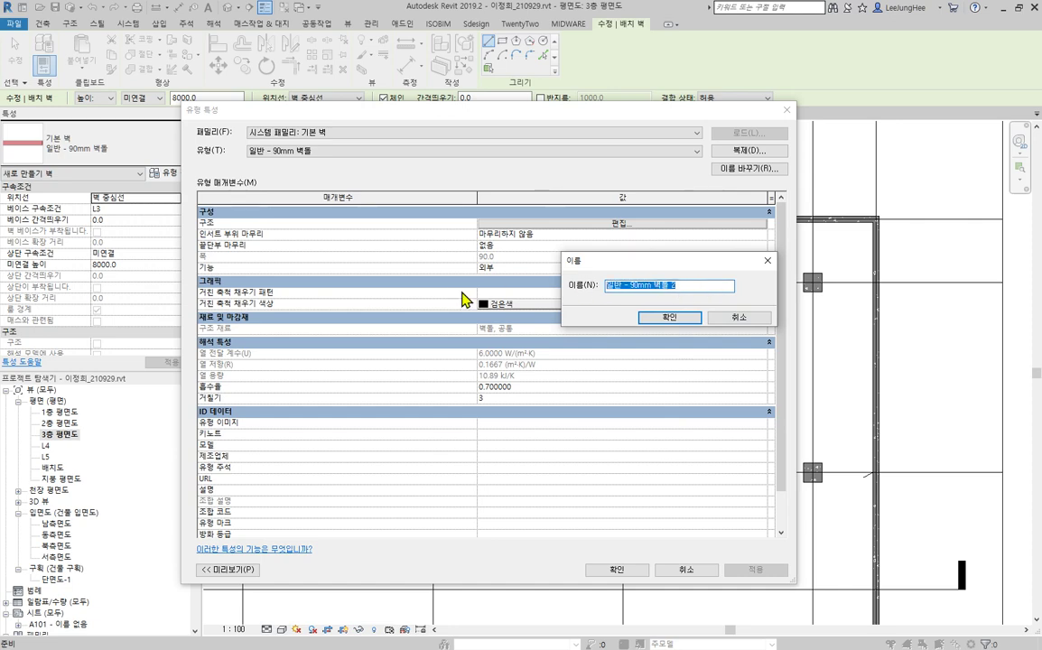
{"action": "type", "text": "B"}
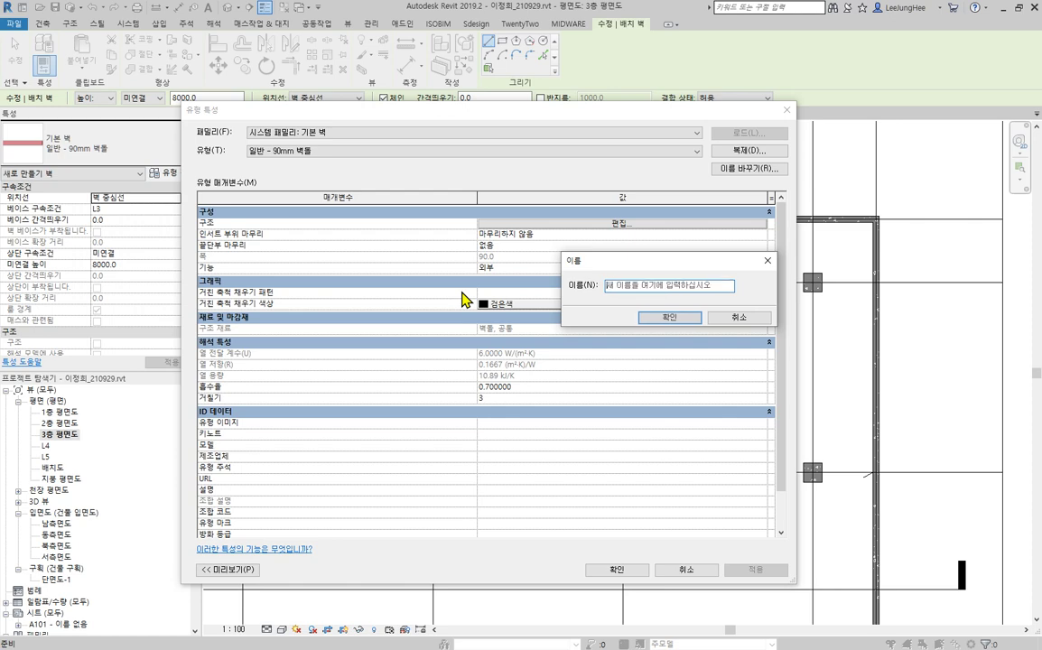
{"action": "type", "text": "200"}
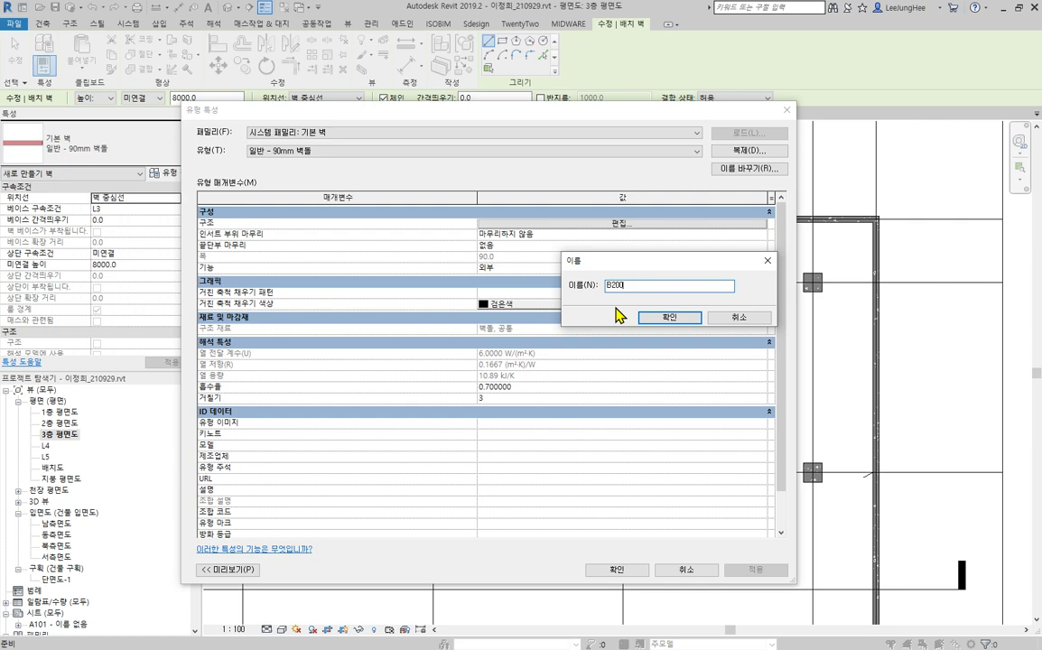
{"action": "left_click", "coordinate": [665, 319]}
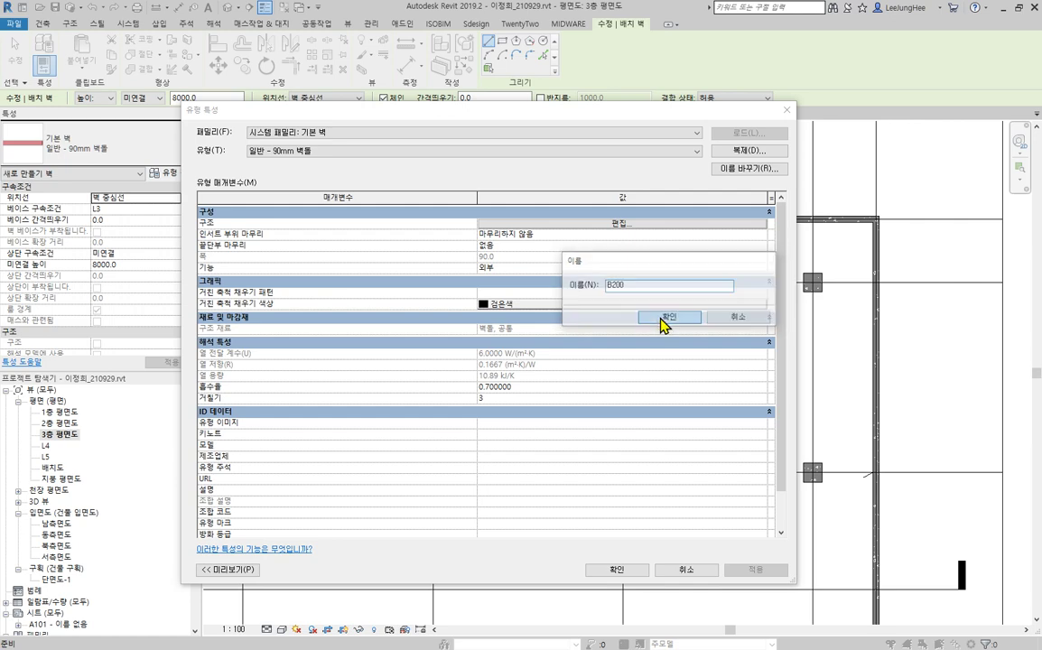
{"action": "left_click", "coordinate": [638, 222]}
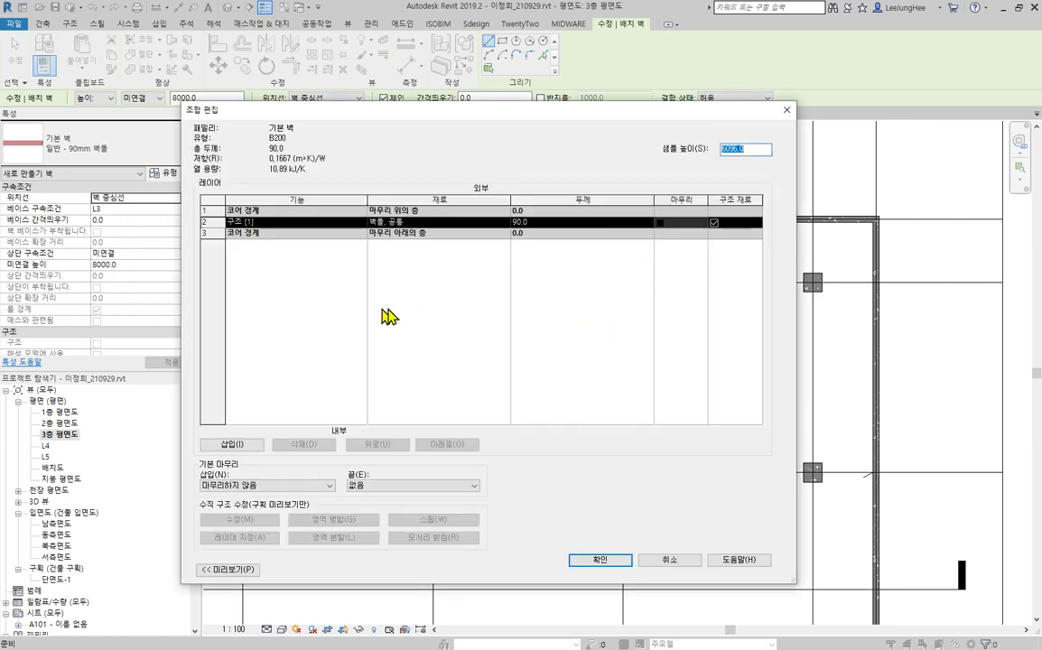
{"action": "left_click", "coordinate": [600, 224]}
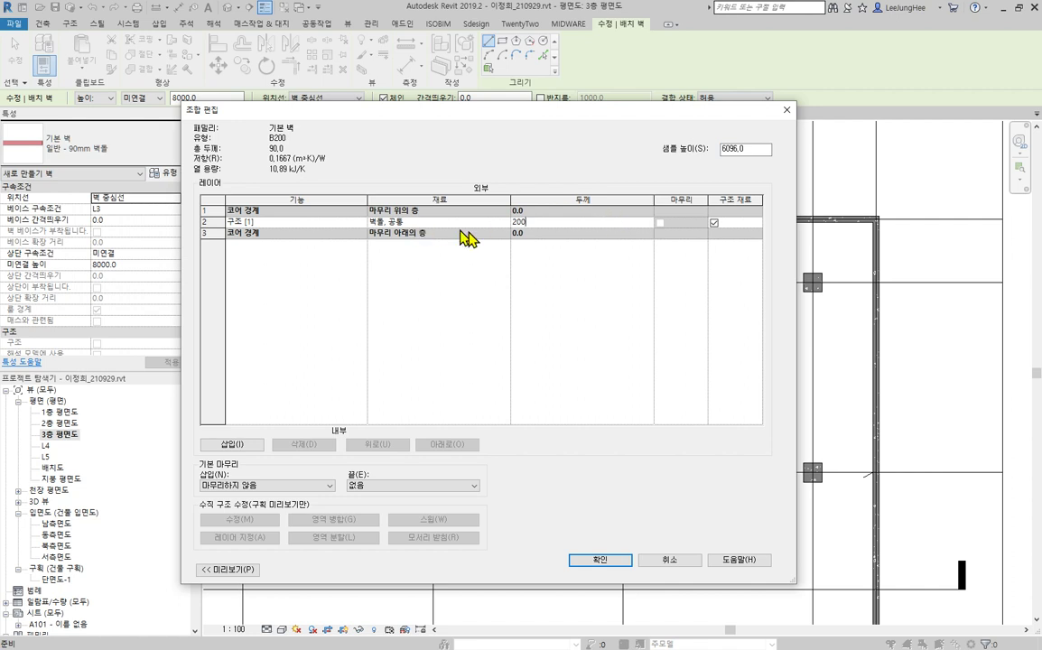
Step: Set the foreground surface pattern of the structure layer's 벽돌, 공통 material to 패턴 없음
{"action": "left_click", "coordinate": [416, 222]}
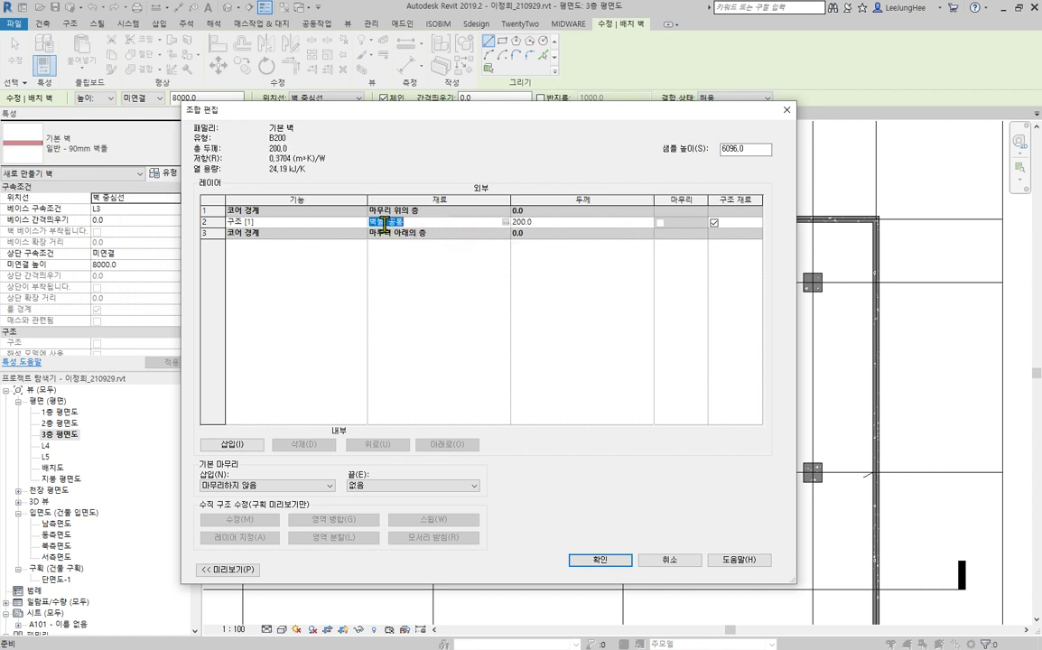
{"action": "left_click", "coordinate": [505, 223]}
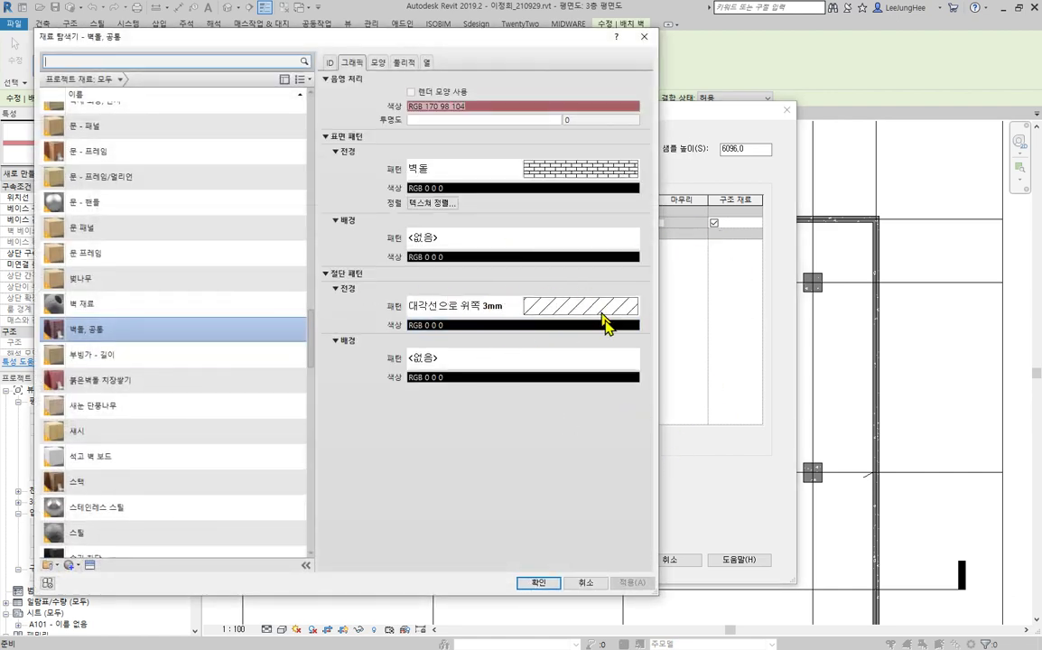
{"action": "left_click", "coordinate": [553, 171]}
{"action": "scroll", "coordinate": [321, 352], "scroll_direction": "up", "scroll_amount": 5}
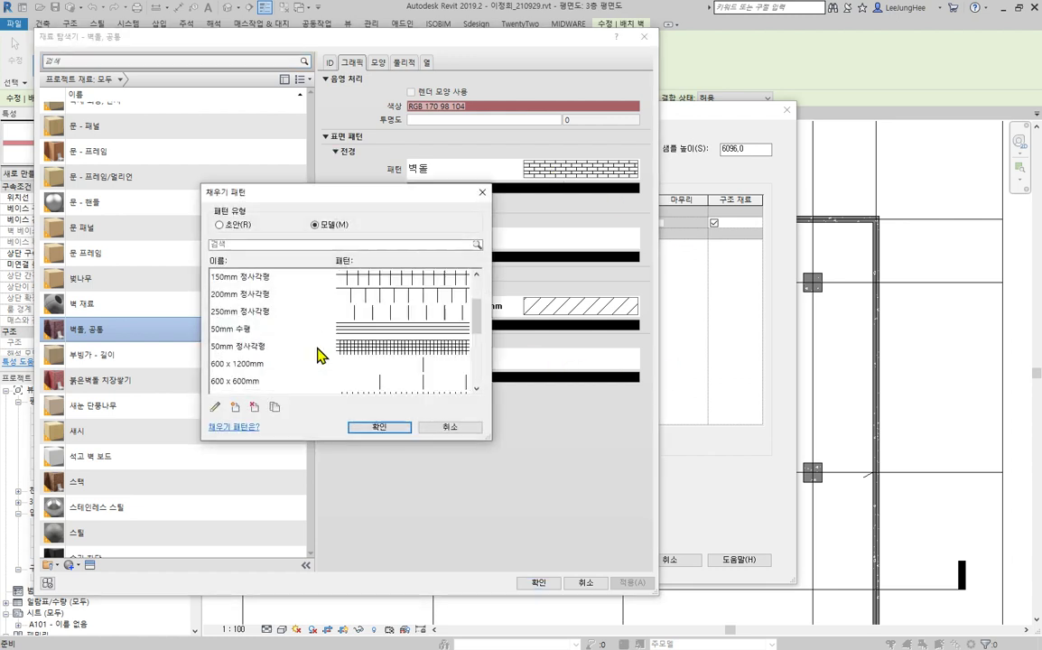
{"action": "left_click", "coordinate": [225, 276]}
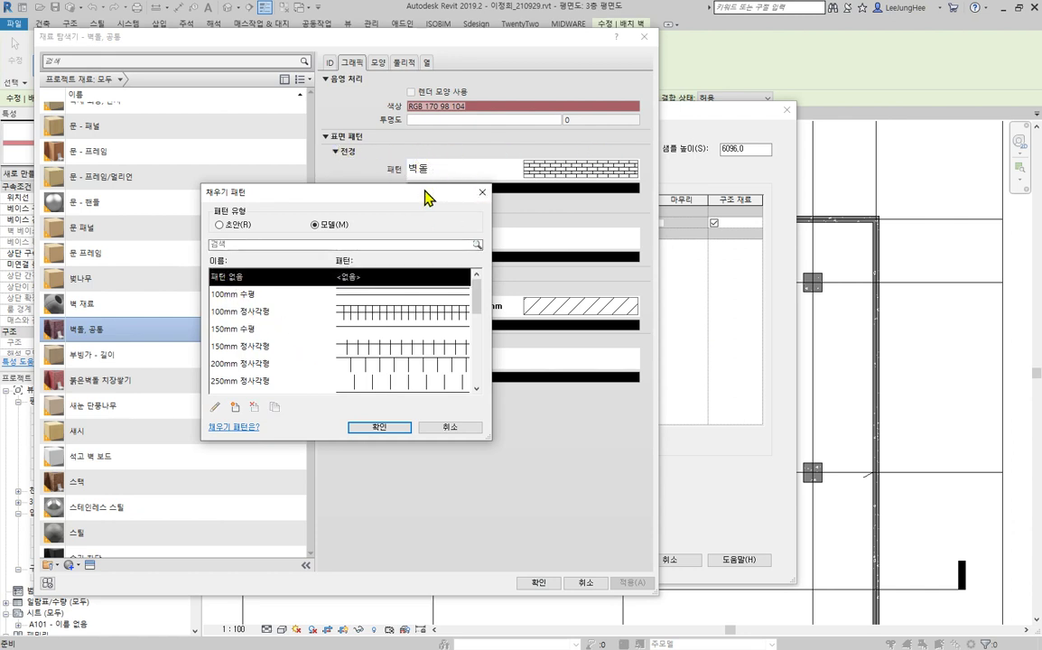
{"action": "left_click_drag", "start_coordinate": [427, 197], "coordinate": [552, 201]}
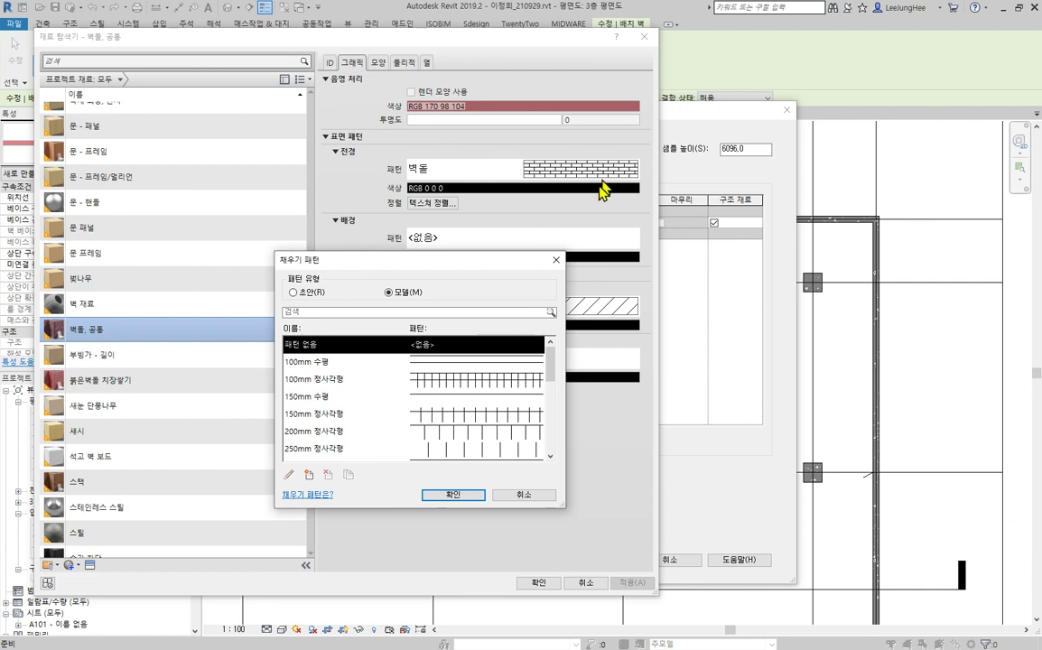
{"action": "left_click", "coordinate": [461, 496]}
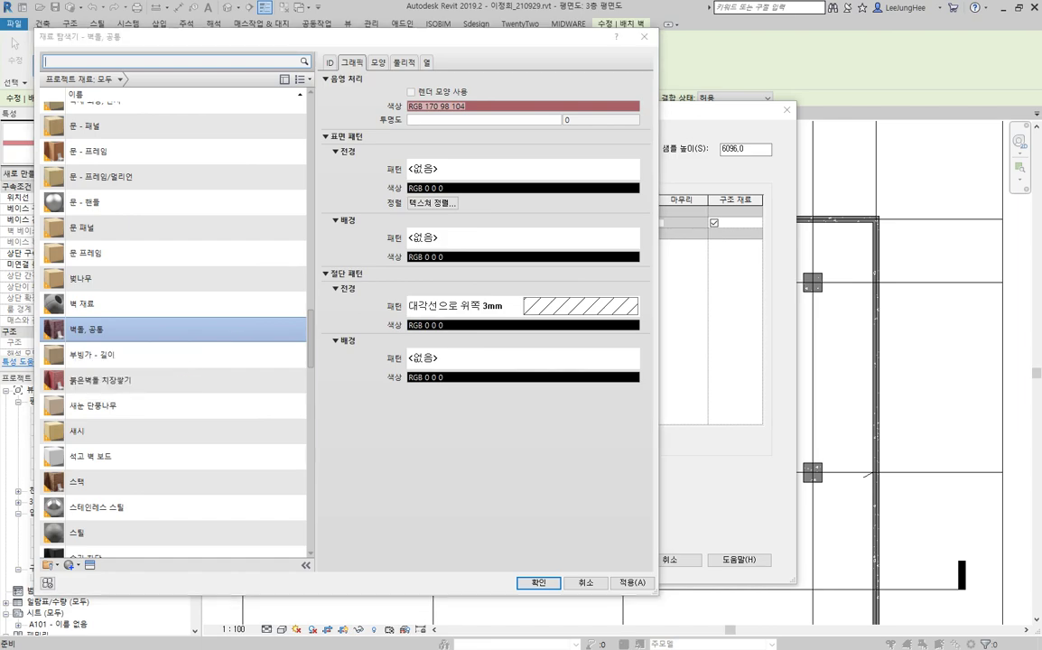
Step: Compare the material's cut pattern with the interior wall hatch in the PDF plan, and accept the material and B200 wall type settings
{"action": "key", "text": "alt+Tab"}
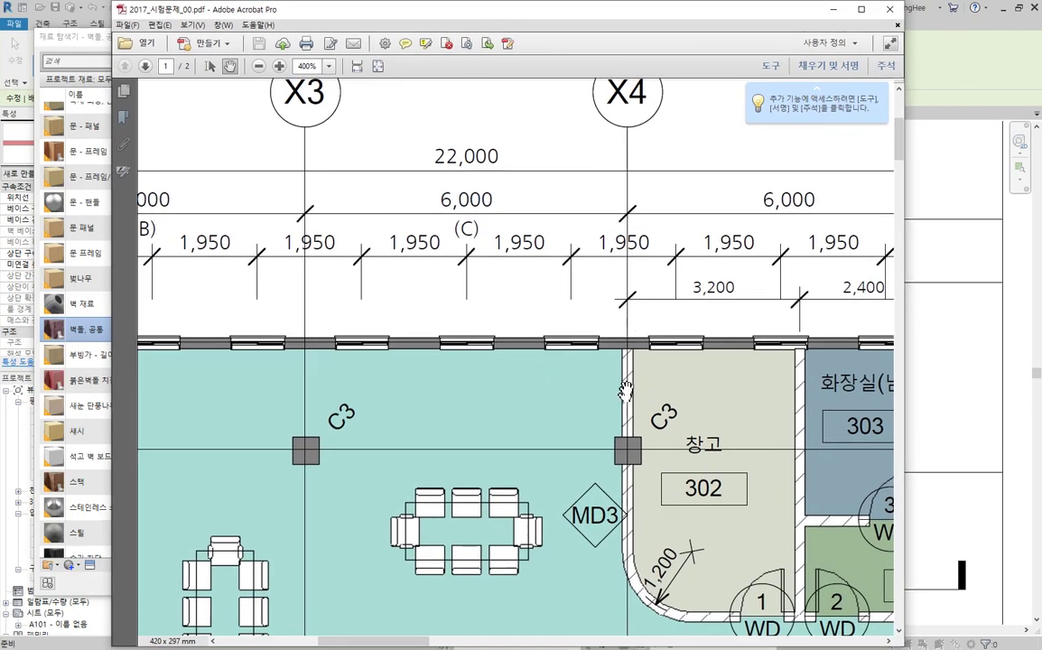
{"action": "key", "text": "alt+Tab"}
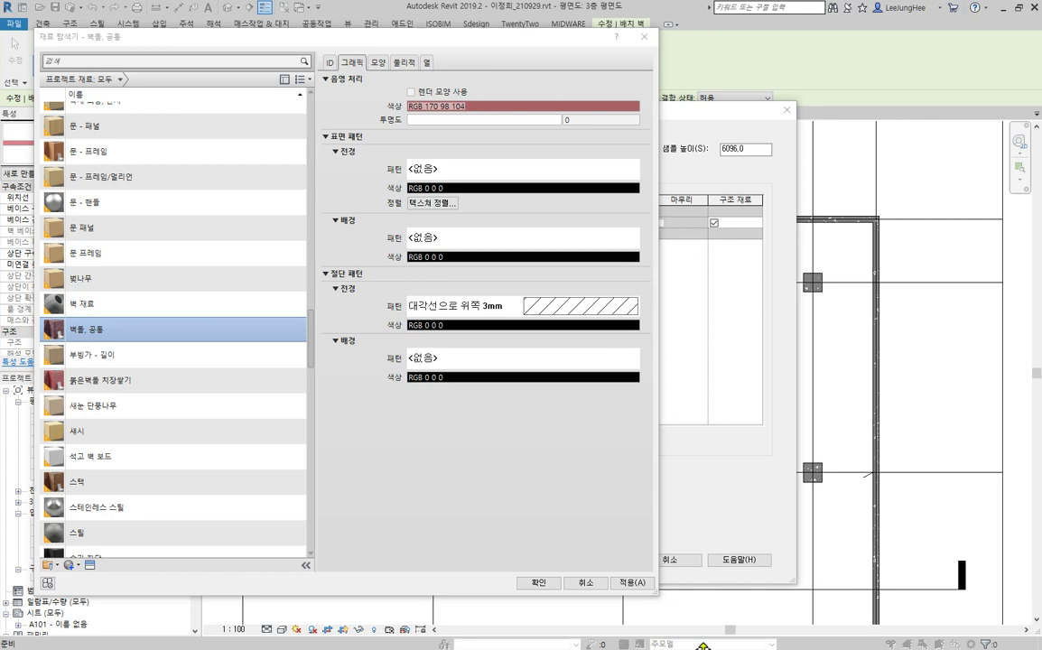
{"action": "left_click", "coordinate": [539, 584]}
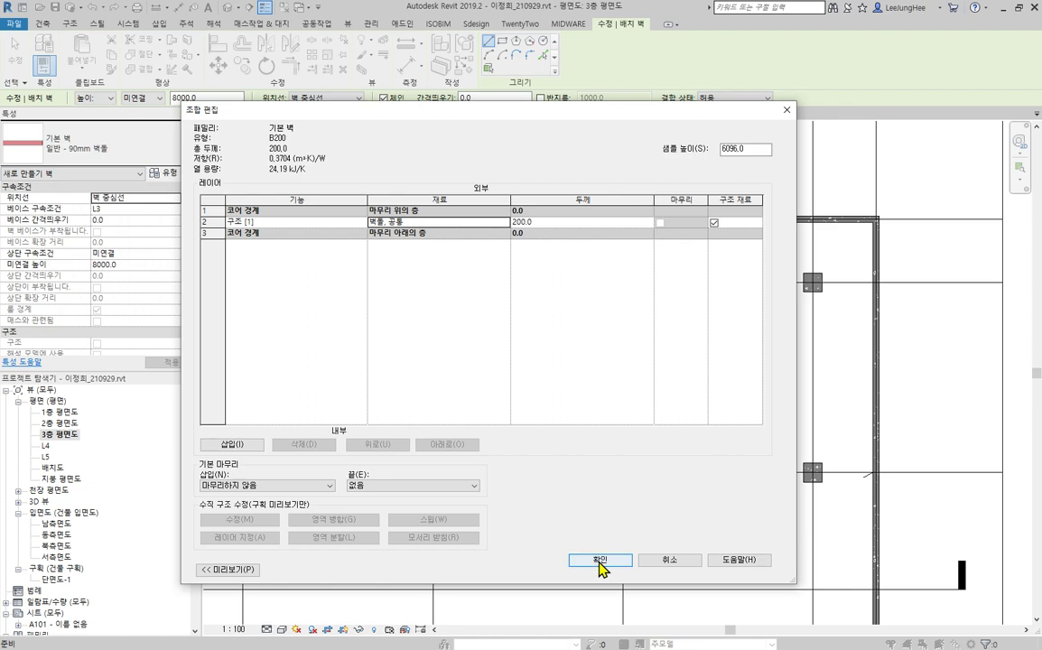
{"action": "left_click", "coordinate": [600, 562]}
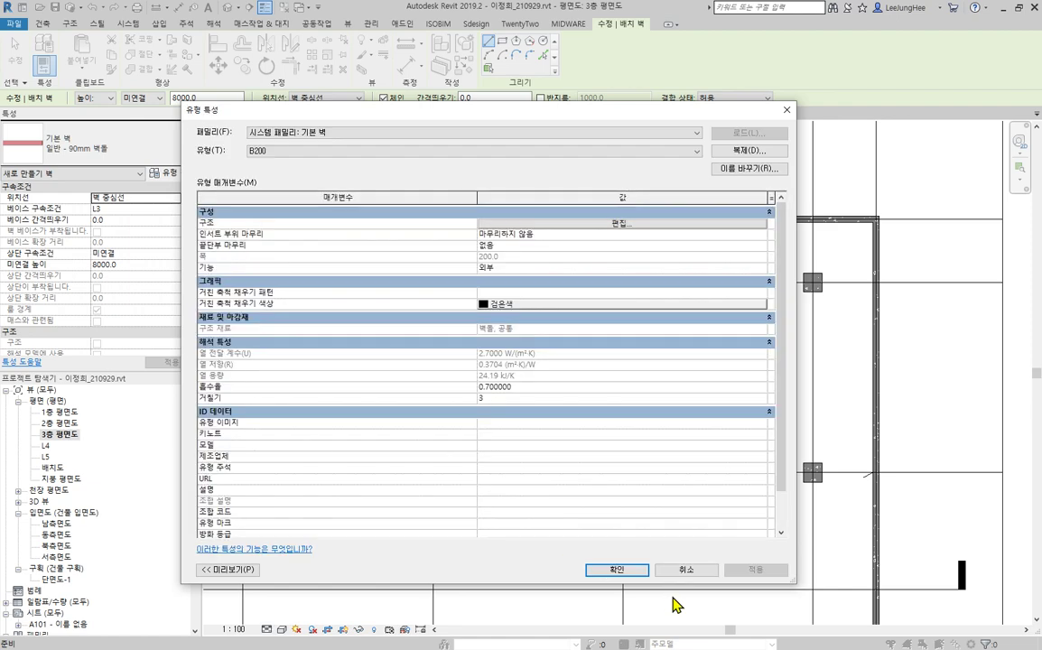
{"action": "left_click", "coordinate": [611, 574]}
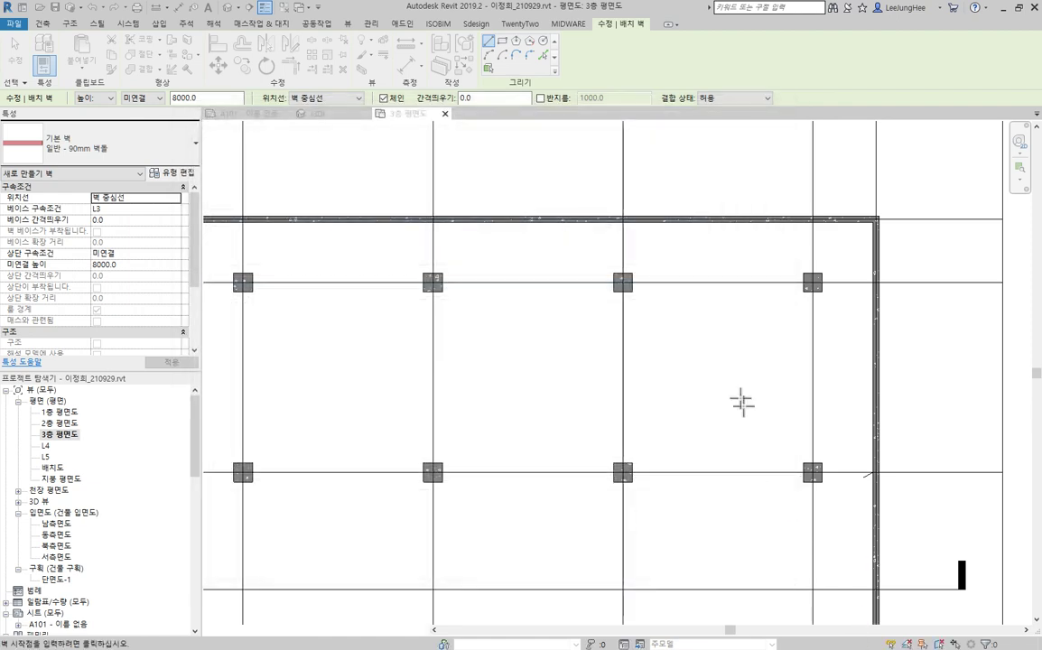
{"action": "scroll", "coordinate": [728, 372], "scroll_direction": "down", "scroll_amount": 1}
{"action": "mouse_move", "coordinate": [727, 372]}
{"action": "middle_mouse_down"}
{"action": "mouse_move", "coordinate": [718, 347]}
{"action": "mouse_move", "coordinate": [669, 353]}
{"action": "middle_mouse_up"}
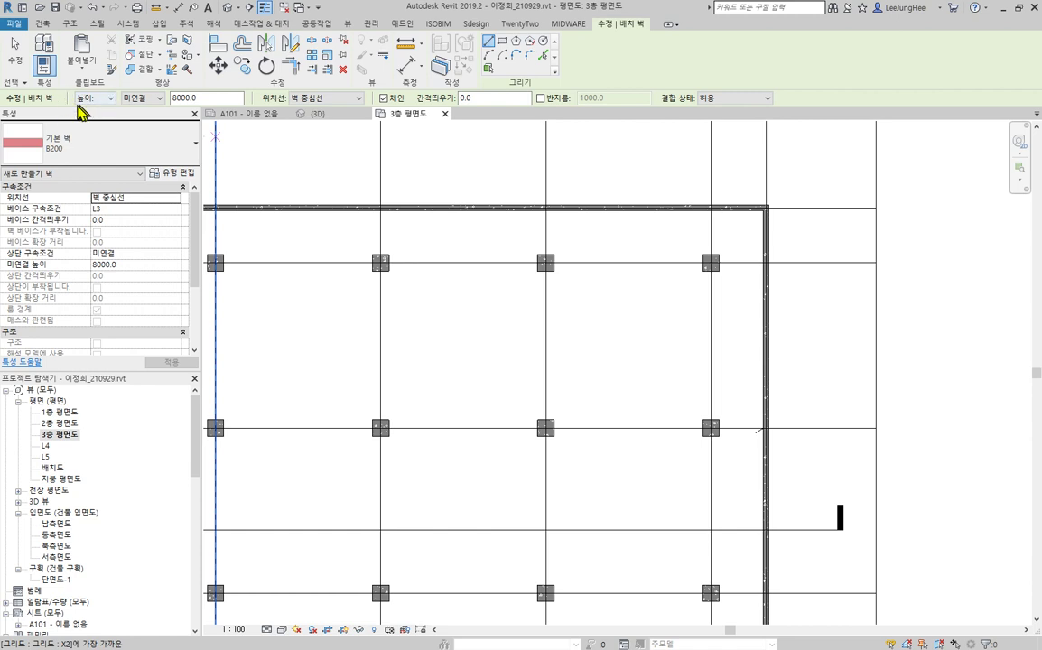
Step: Set the new B200 walls' top constraint to level L4 and turn off chained drawing
{"action": "left_click", "coordinate": [162, 98]}
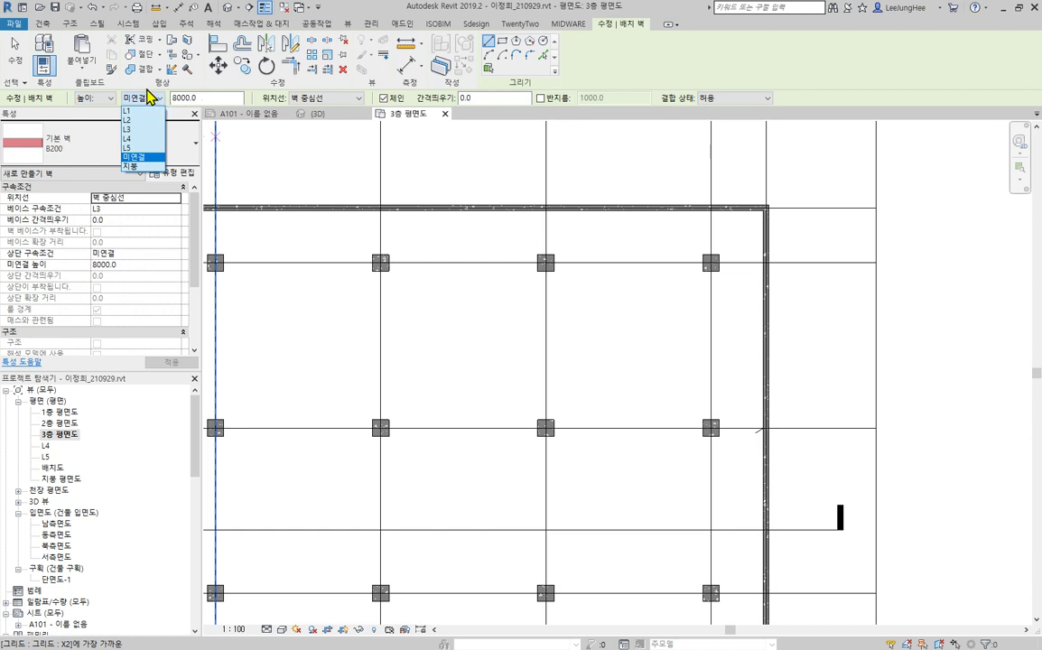
{"action": "left_click", "coordinate": [147, 141]}
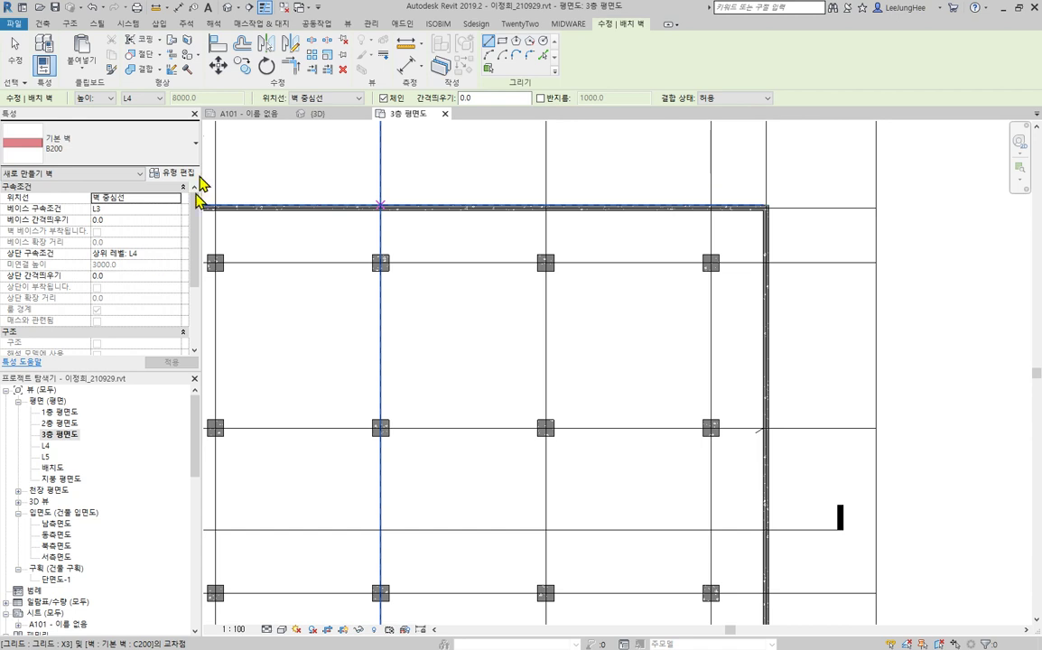
{"action": "left_click", "coordinate": [394, 98]}
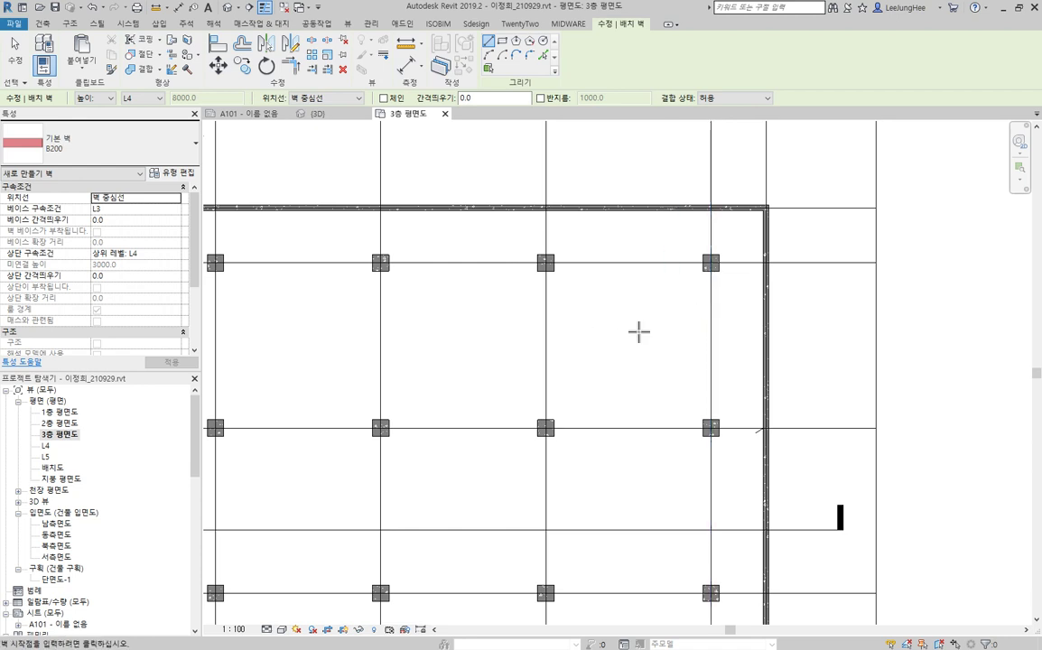
Step: Draw three separate vertical B200 walls about 4200 mm long between grids X3 and X5, below the upper exterior wall
{"action": "middle_click_drag", "start_coordinate": [638, 333], "coordinate": [671, 440]}
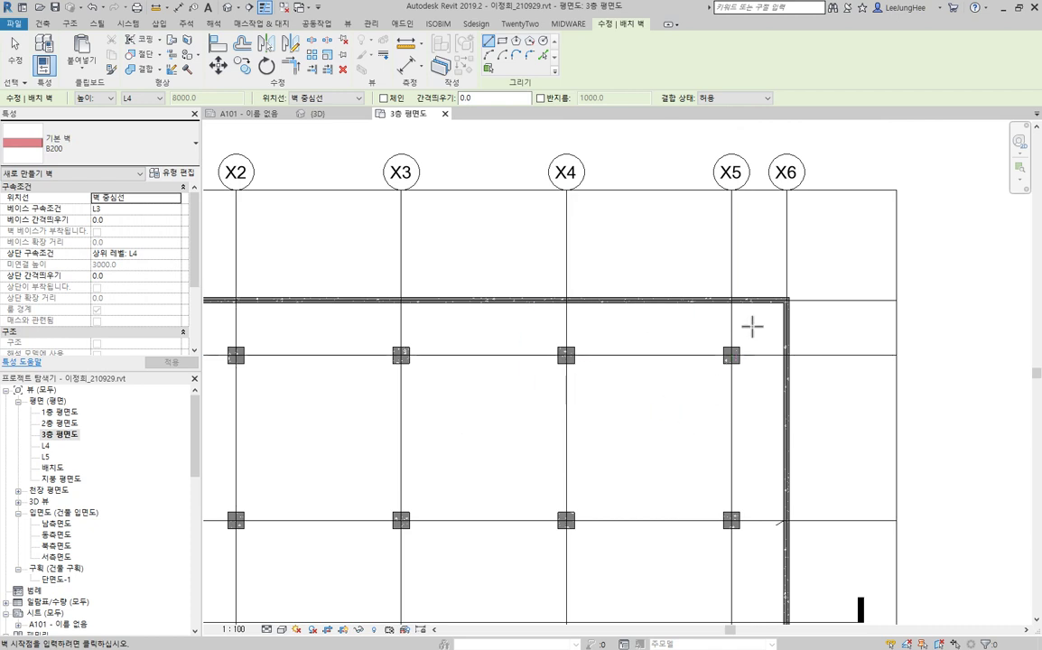
{"action": "left_click", "coordinate": [688, 317]}
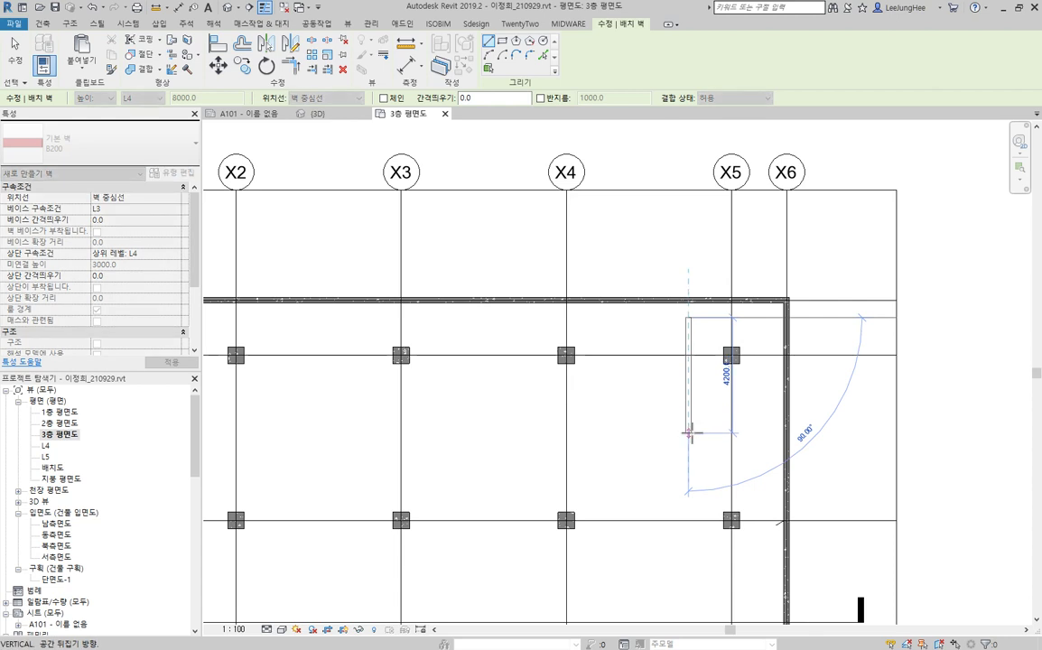
{"action": "left_click", "coordinate": [688, 432]}
{"action": "left_click", "coordinate": [593, 317]}
{"action": "left_click", "coordinate": [594, 432]}
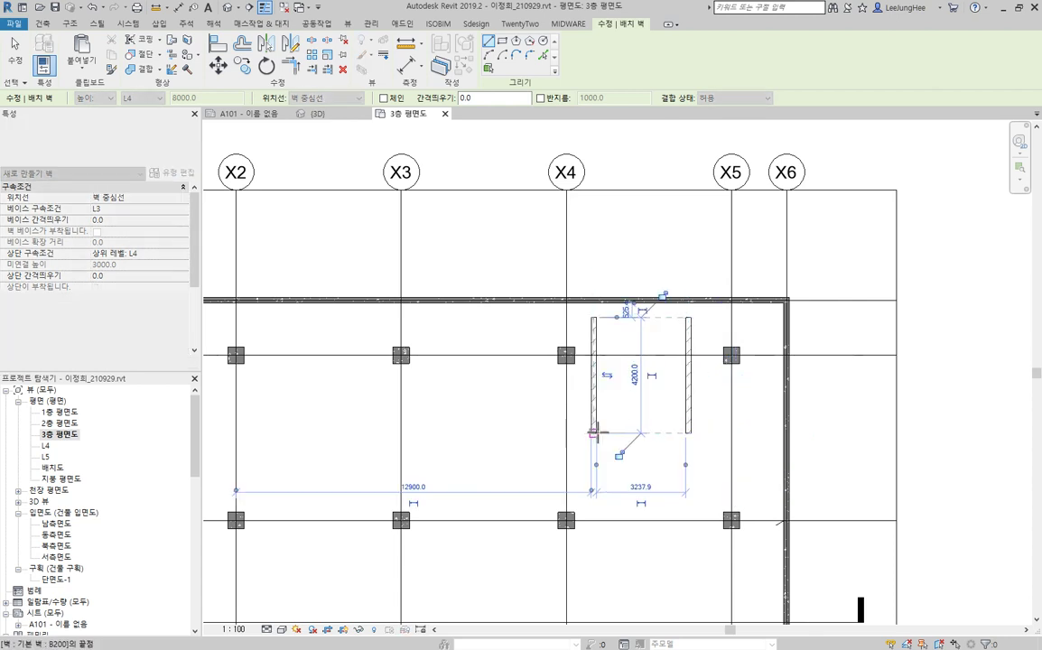
{"action": "left_click", "coordinate": [452, 317]}
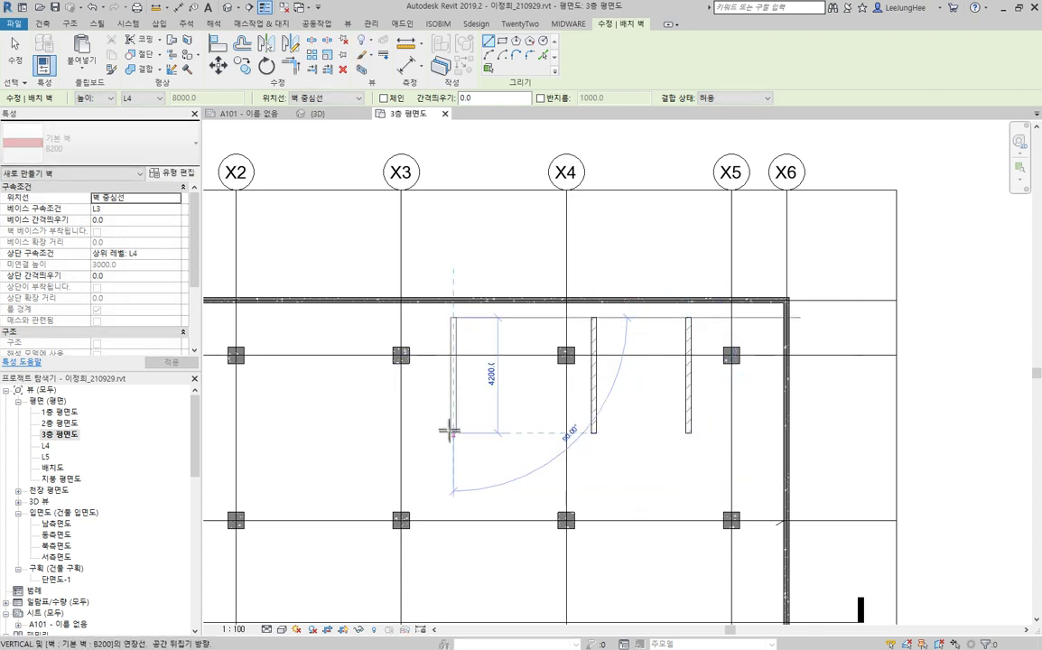
{"action": "left_click", "coordinate": [452, 433]}
{"action": "key", "text": "Escape"}
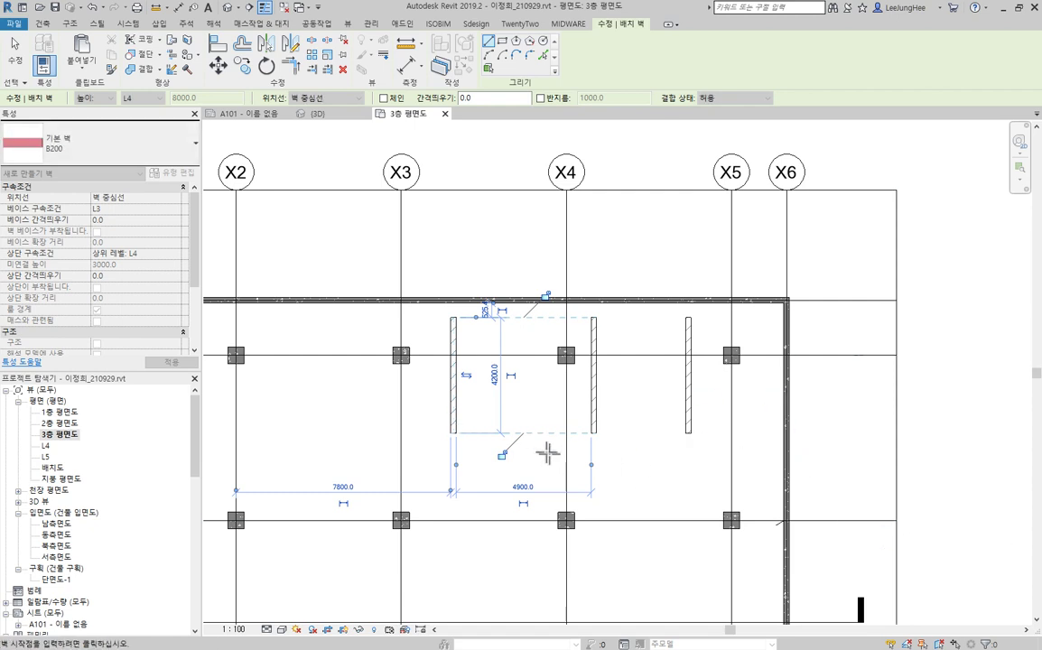
Step: Draw two parallel horizontal B200 walls about 8300 mm long below the vertical walls, stopping short of the right exterior wall
{"action": "left_click", "coordinate": [531, 456]}
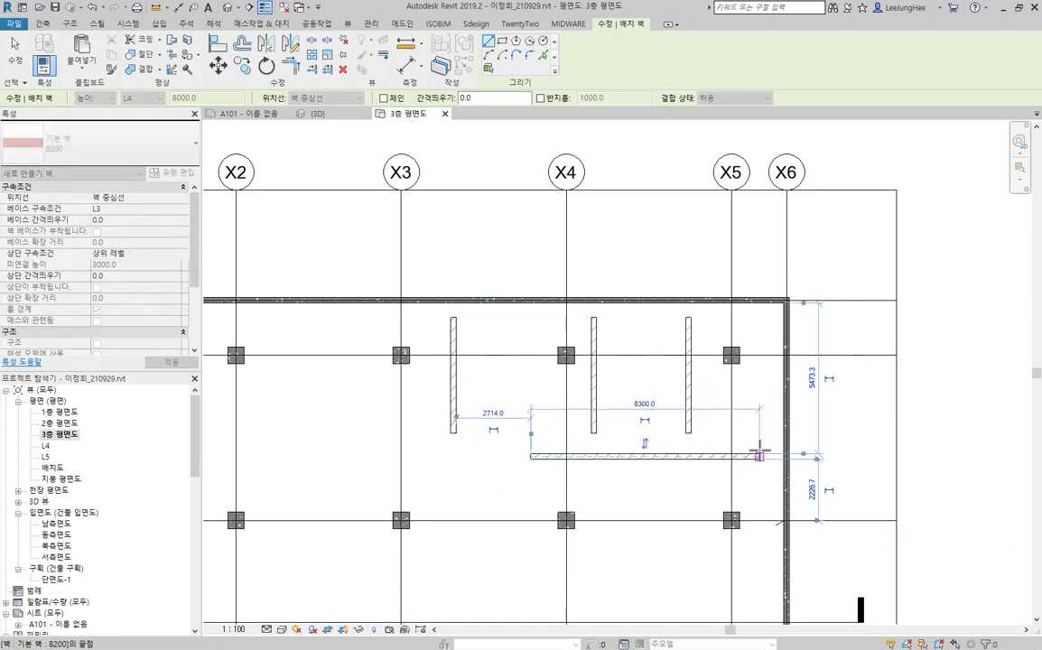
{"action": "left_click", "coordinate": [759, 456]}
{"action": "key", "text": "Escape"}
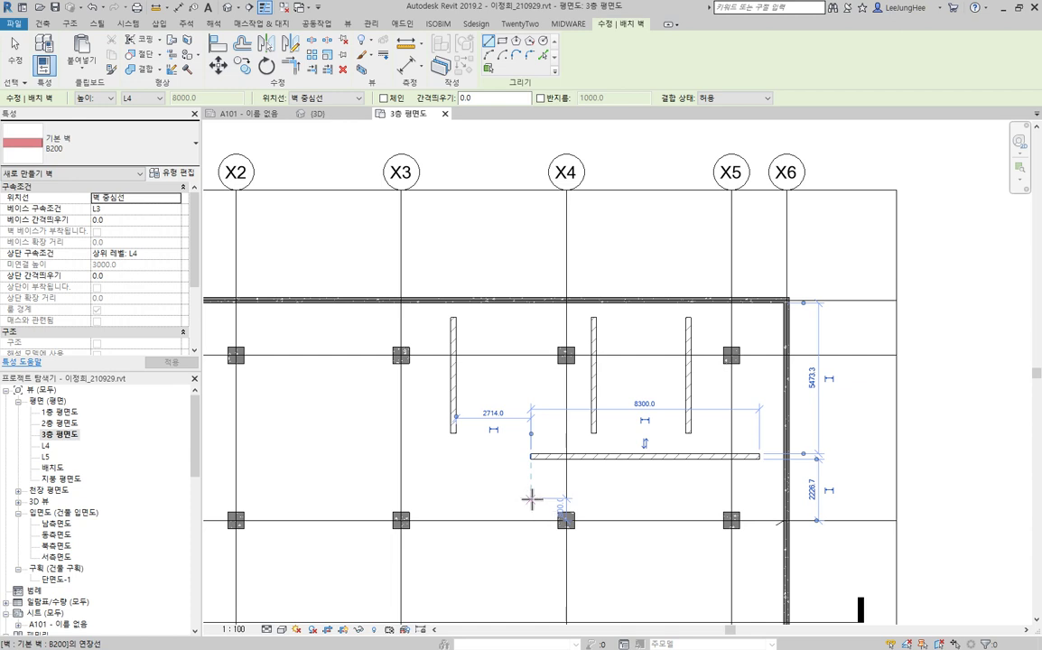
{"action": "left_click", "coordinate": [532, 498]}
{"action": "left_click", "coordinate": [758, 499]}
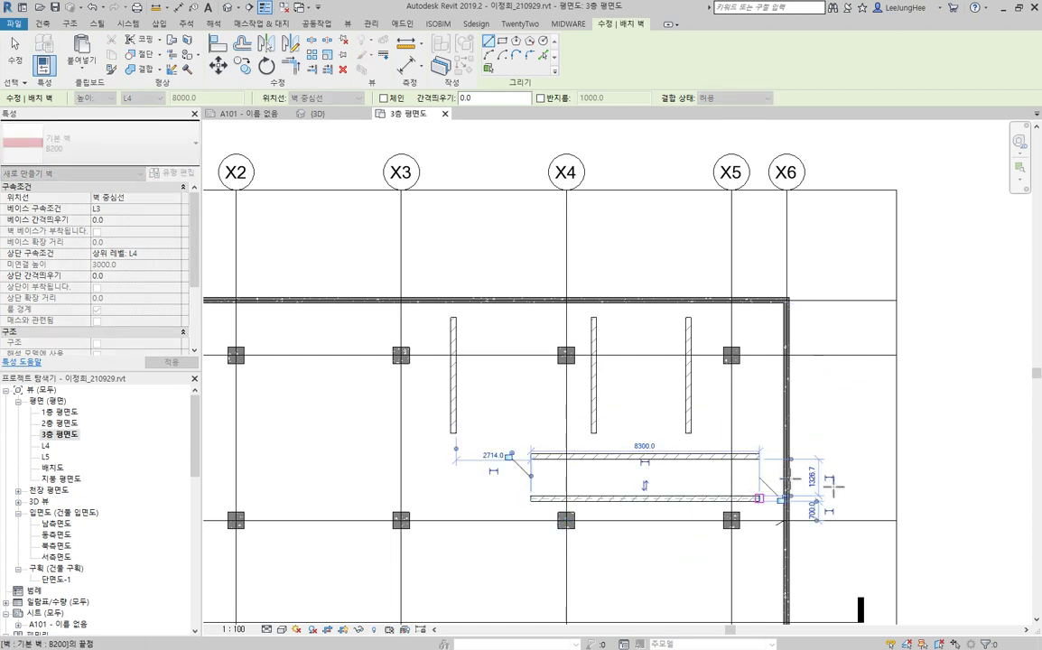
{"action": "key", "text": "Escape"}
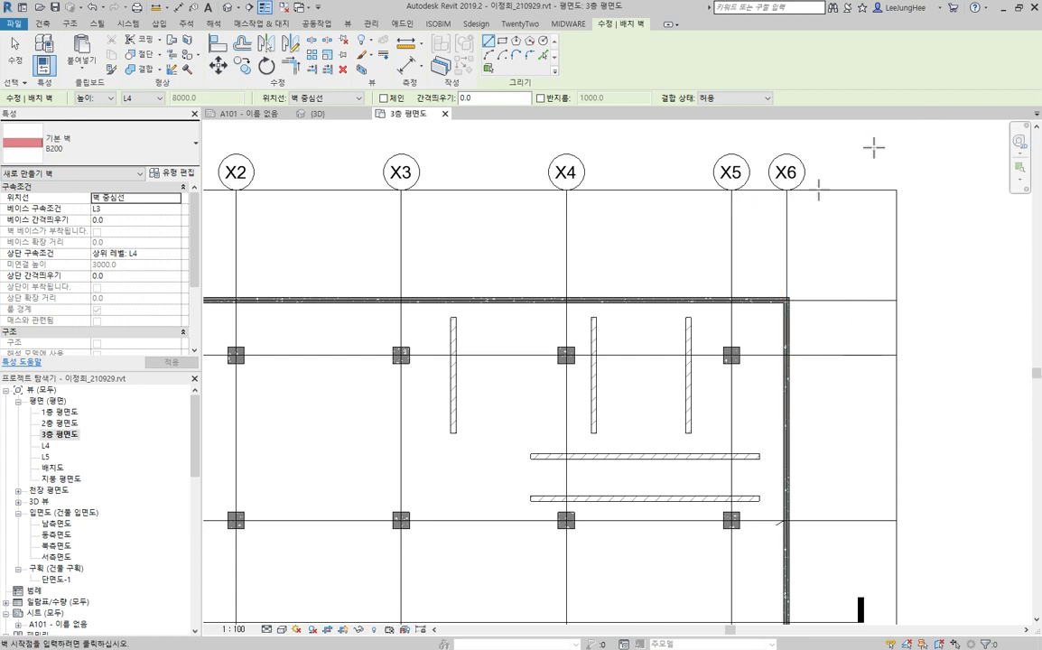
Step: Place an aligned dimension chain across the three vertical walls to grid X6, above the upper exterior wall
{"action": "left_click", "coordinate": [407, 76]}
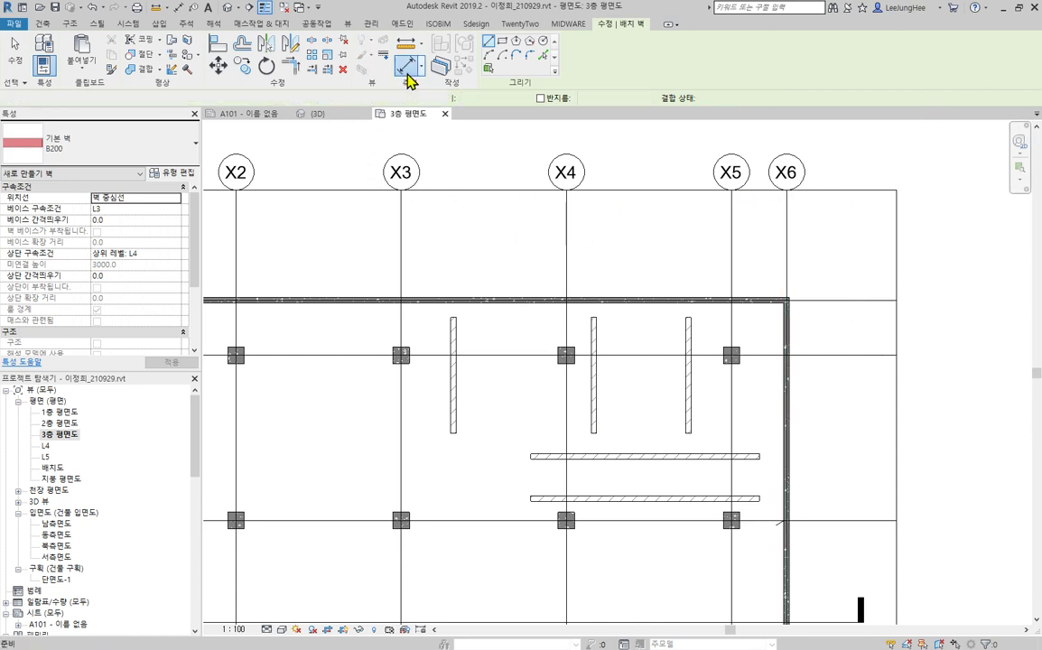
{"action": "left_click", "coordinate": [455, 399]}
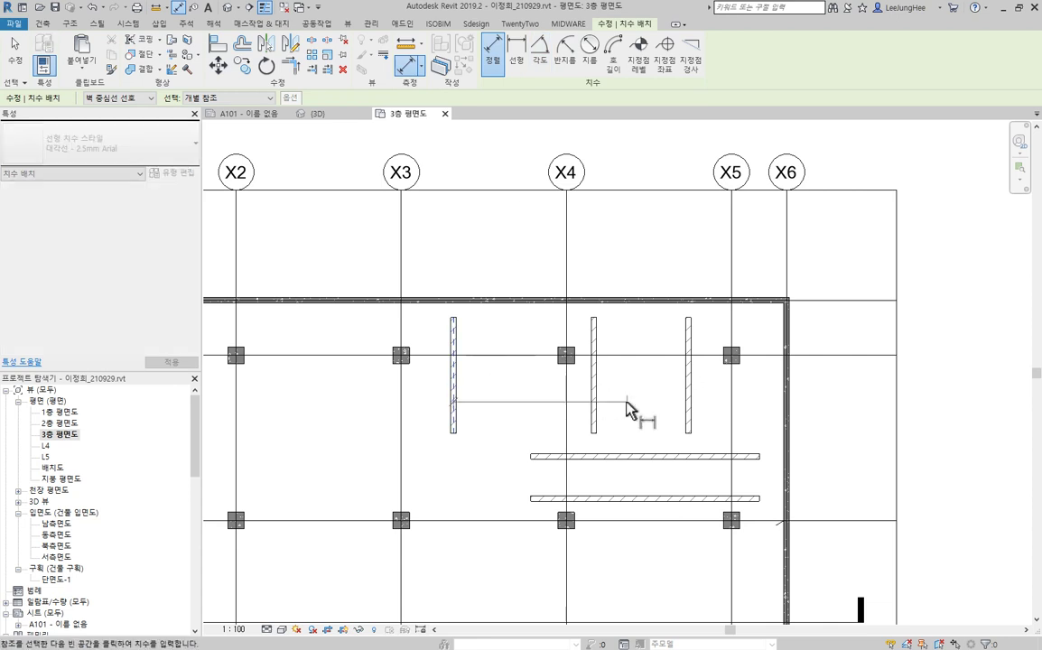
{"action": "left_click", "coordinate": [595, 407]}
{"action": "left_click", "coordinate": [688, 423]}
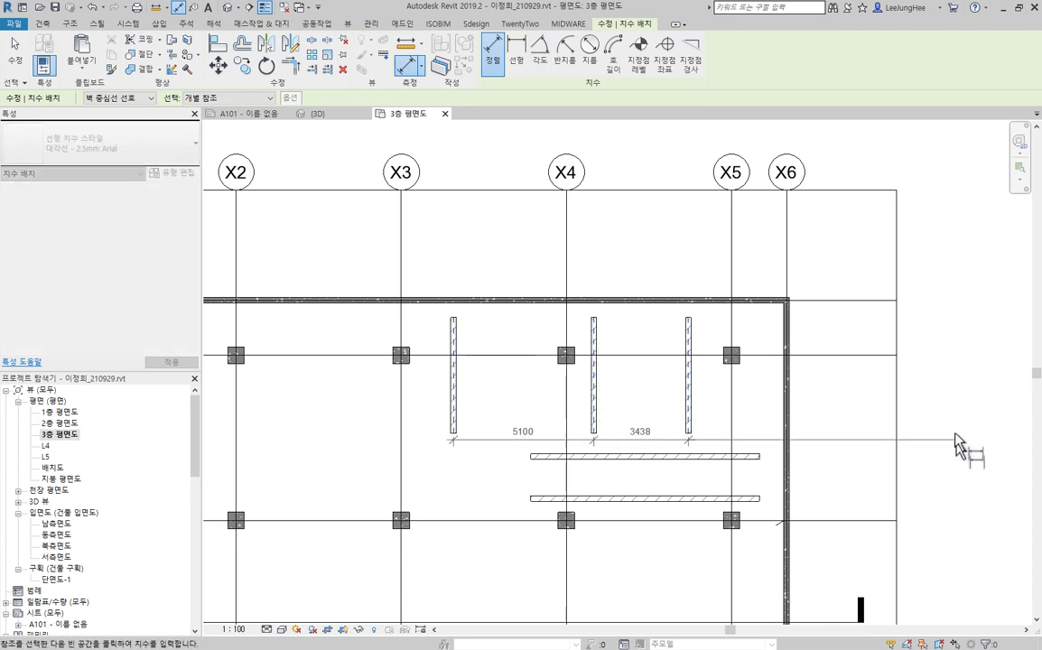
{"action": "left_click", "coordinate": [788, 264]}
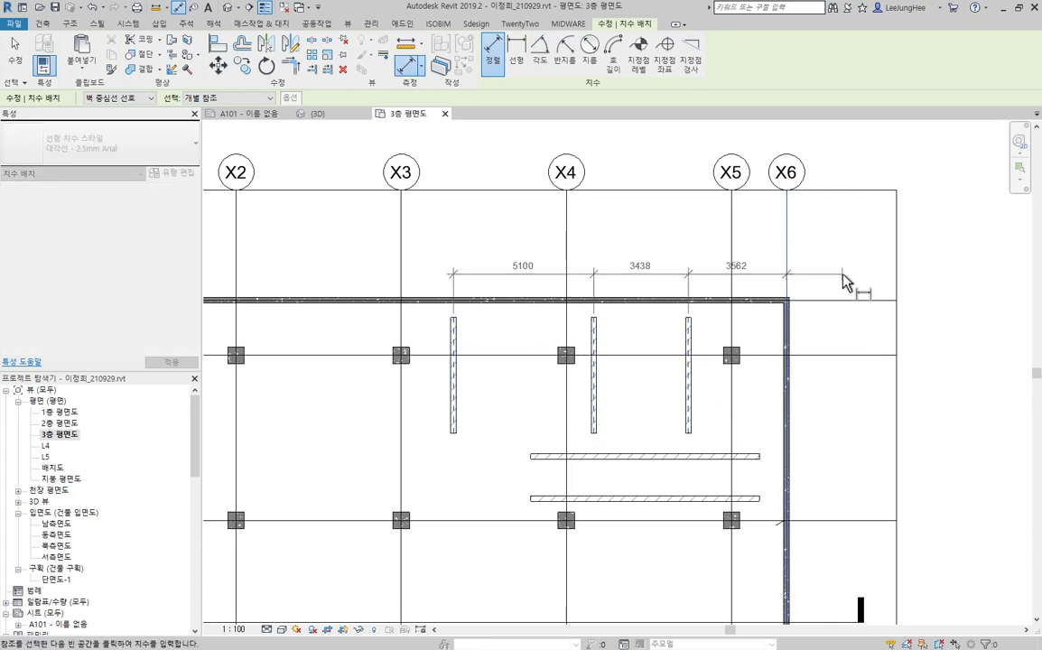
{"action": "left_click", "coordinate": [843, 280]}
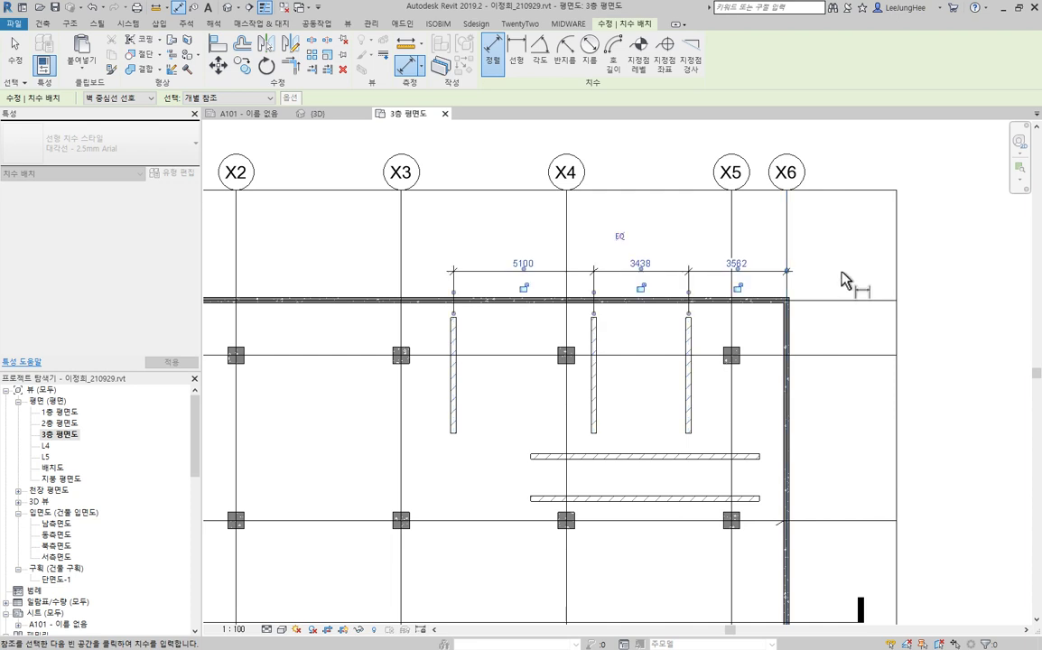
Step: Add an aligned dimension chain from the two horizontal walls to grid Y5, outside the right exterior wall
{"action": "left_click", "coordinate": [700, 503]}
{"action": "left_click", "coordinate": [723, 457]}
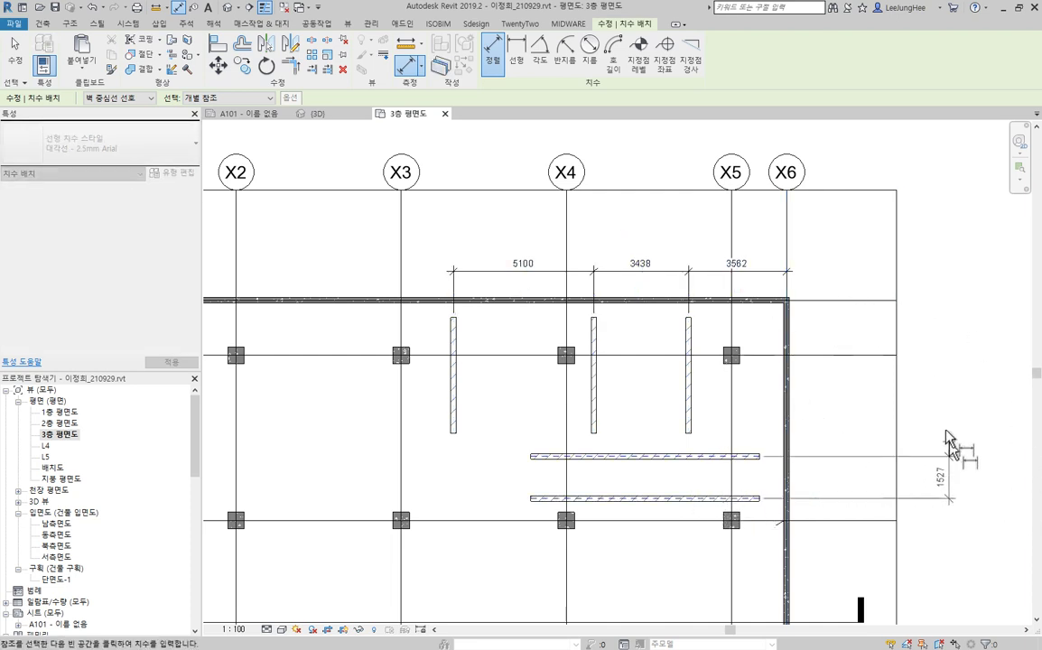
{"action": "left_click", "coordinate": [846, 301]}
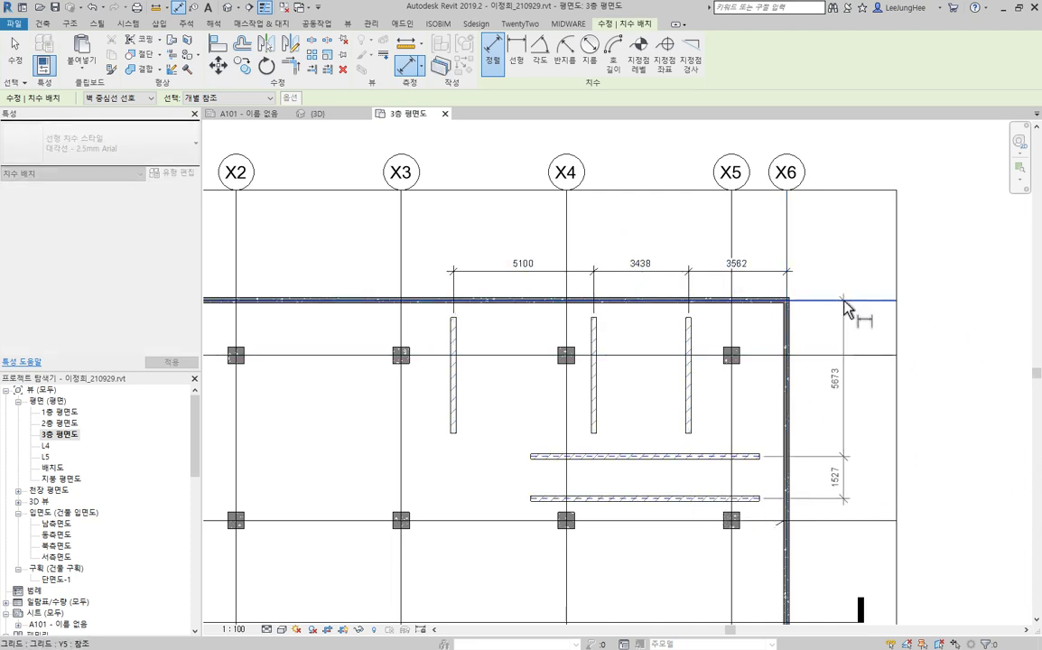
{"action": "left_click", "coordinate": [824, 400]}
{"action": "key", "text": "Escape"}
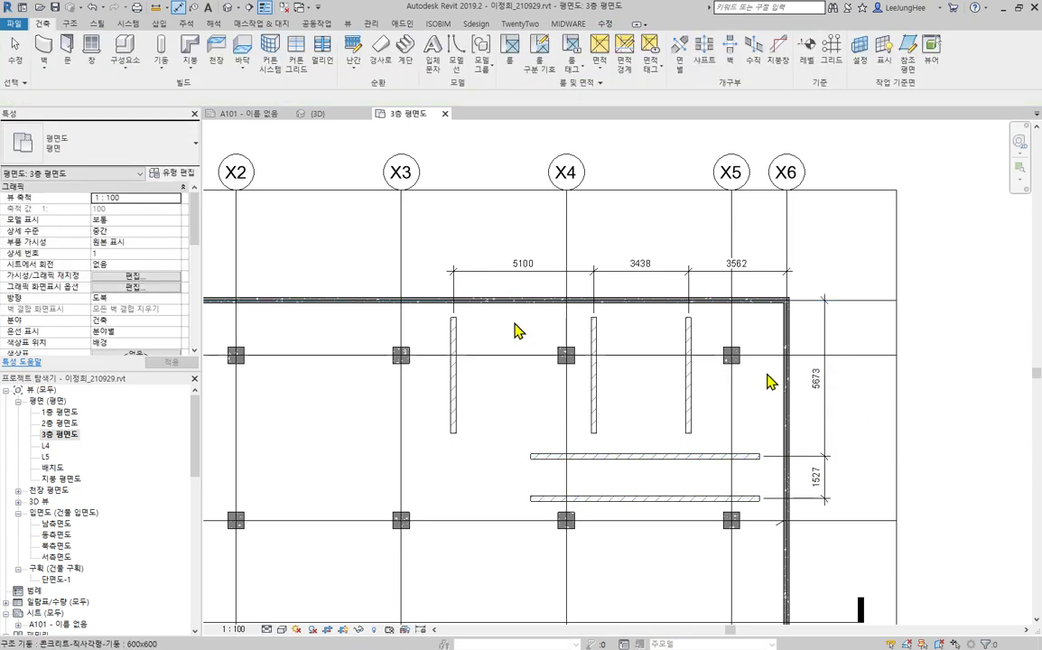
Step: Check the interior wall spacing in the PDF plan, and set the rightmost vertical wall 2400 mm from grid X6 in Revit
{"action": "key", "text": "alt+Tab"}
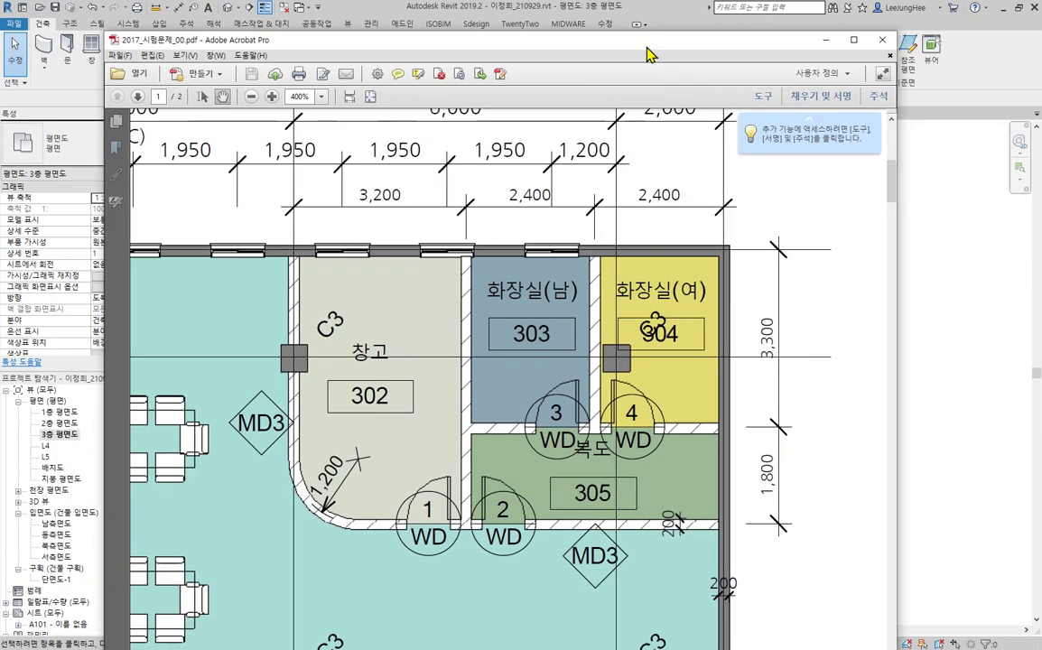
{"action": "left_click_drag", "start_coordinate": [646, 48], "coordinate": [635, 39]}
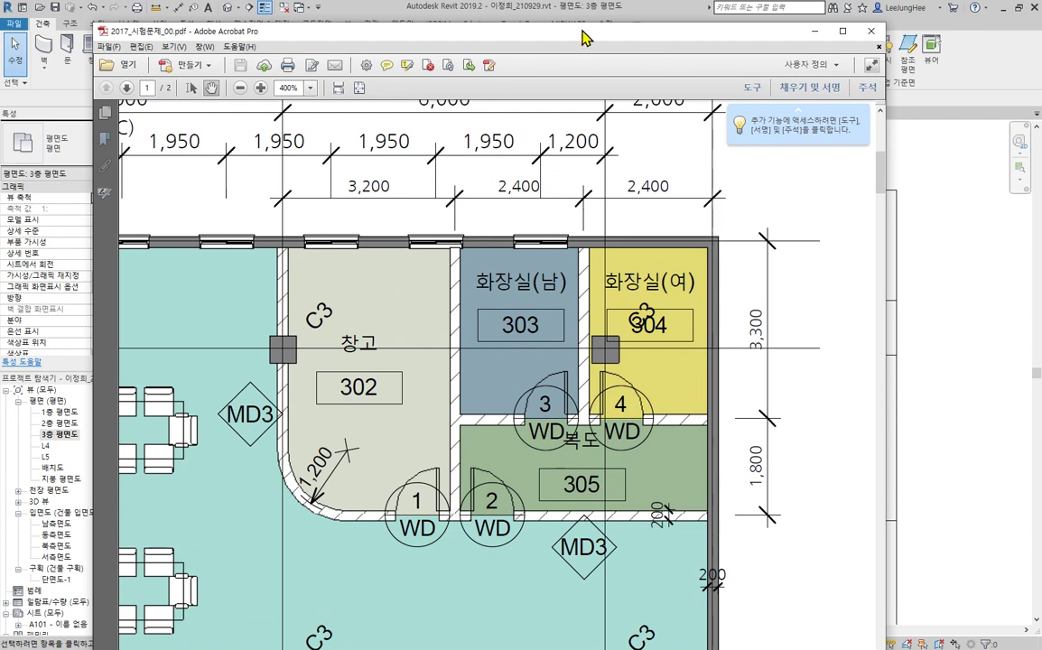
{"action": "key", "text": "alt+Tab"}
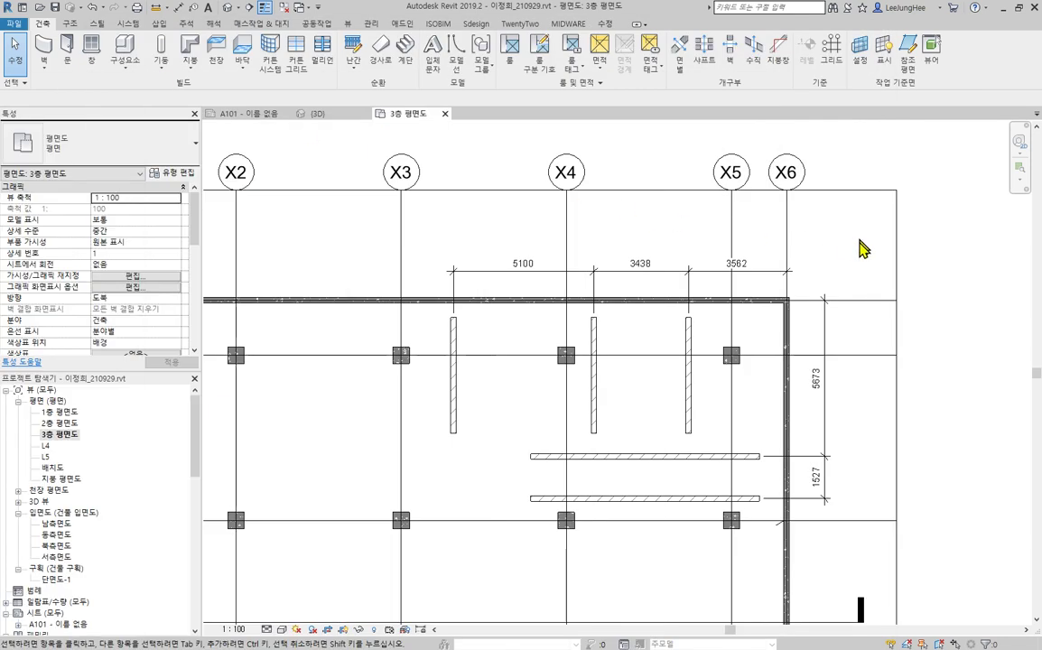
{"action": "scroll", "coordinate": [664, 230], "scroll_direction": "up", "scroll_amount": 2}
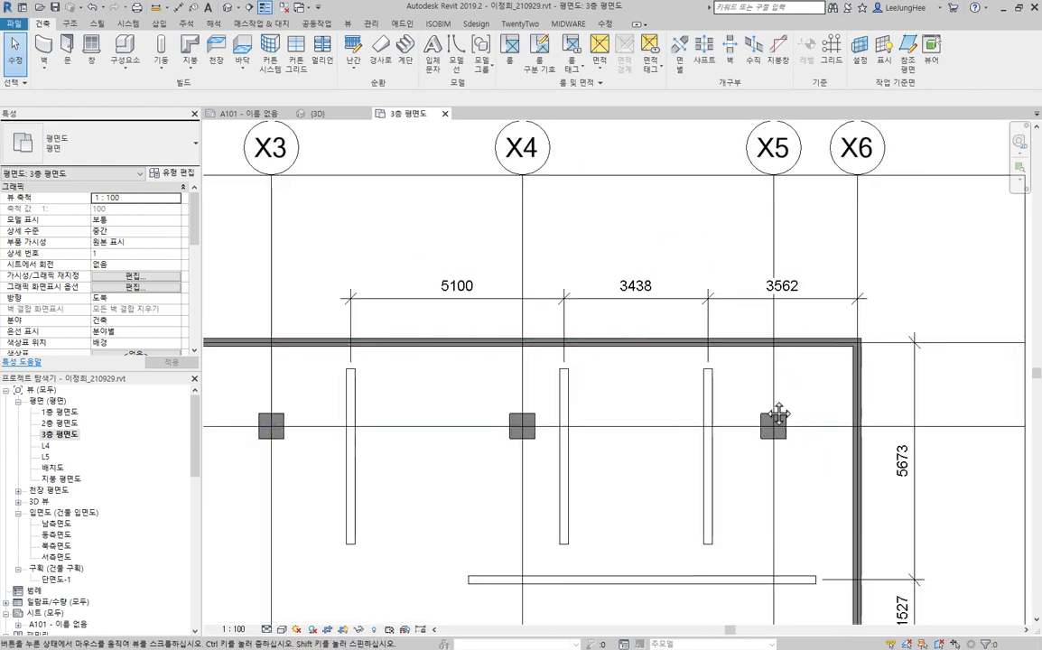
{"action": "mouse_move", "coordinate": [779, 414]}
{"action": "middle_mouse_down"}
{"action": "mouse_move", "coordinate": [813, 423]}
{"action": "mouse_move", "coordinate": [813, 391]}
{"action": "mouse_move", "coordinate": [770, 384]}
{"action": "middle_mouse_up"}
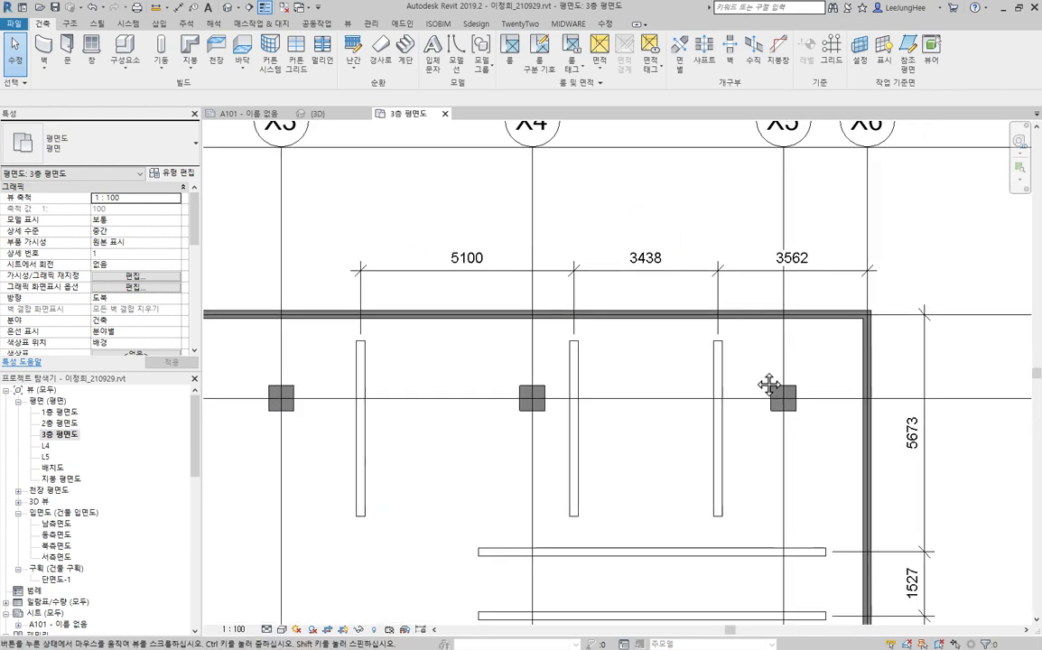
{"action": "left_click", "coordinate": [723, 376]}
{"action": "left_click", "coordinate": [791, 261]}
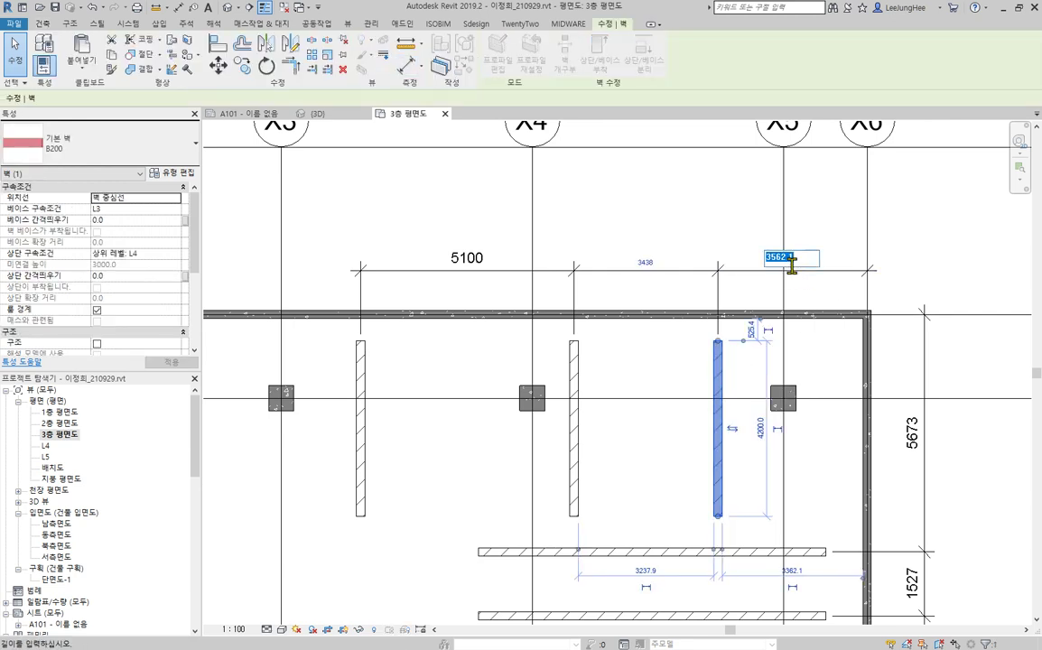
{"action": "type", "text": "2"}
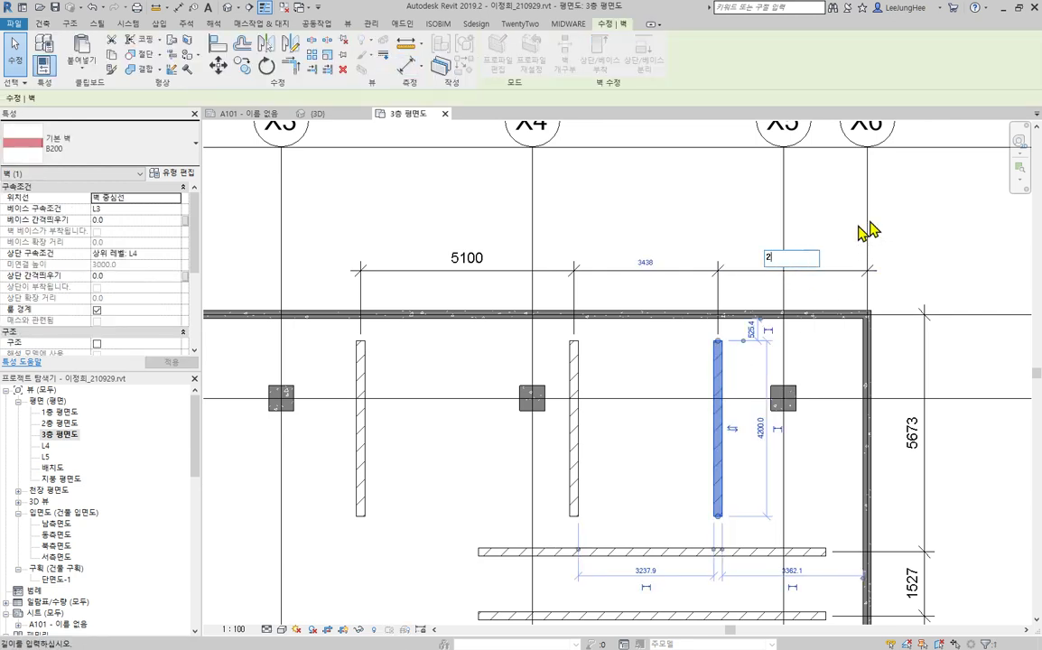
{"action": "type", "text": "400"}
{"action": "key", "text": "Return"}
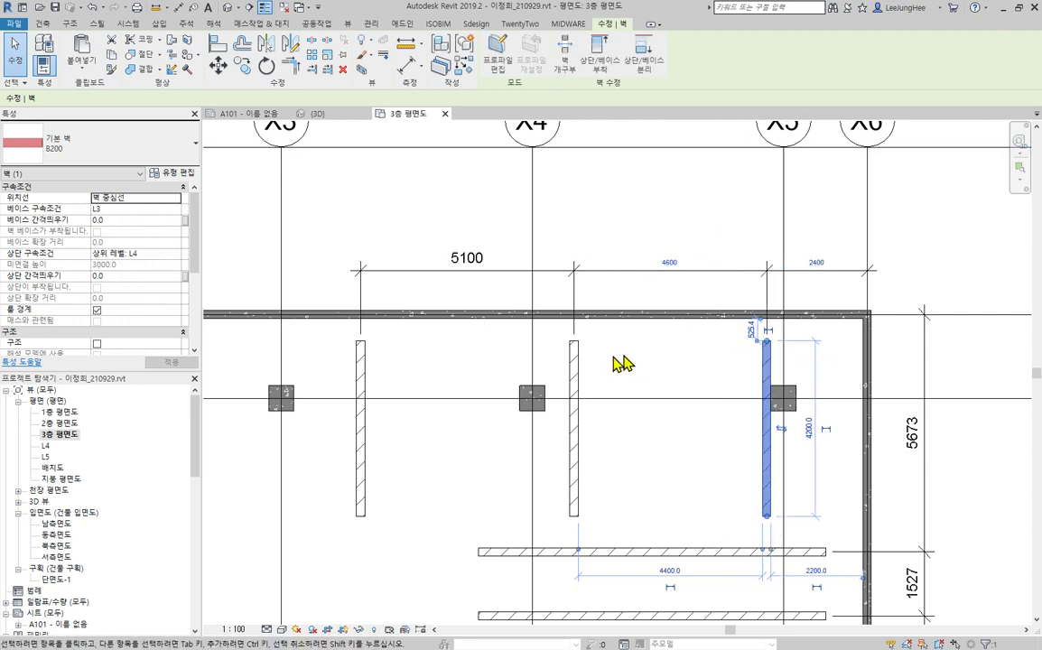
Step: Set the middle vertical wall's distance from the rightmost vertical wall to 2400 mm
{"action": "left_click", "coordinate": [578, 362]}
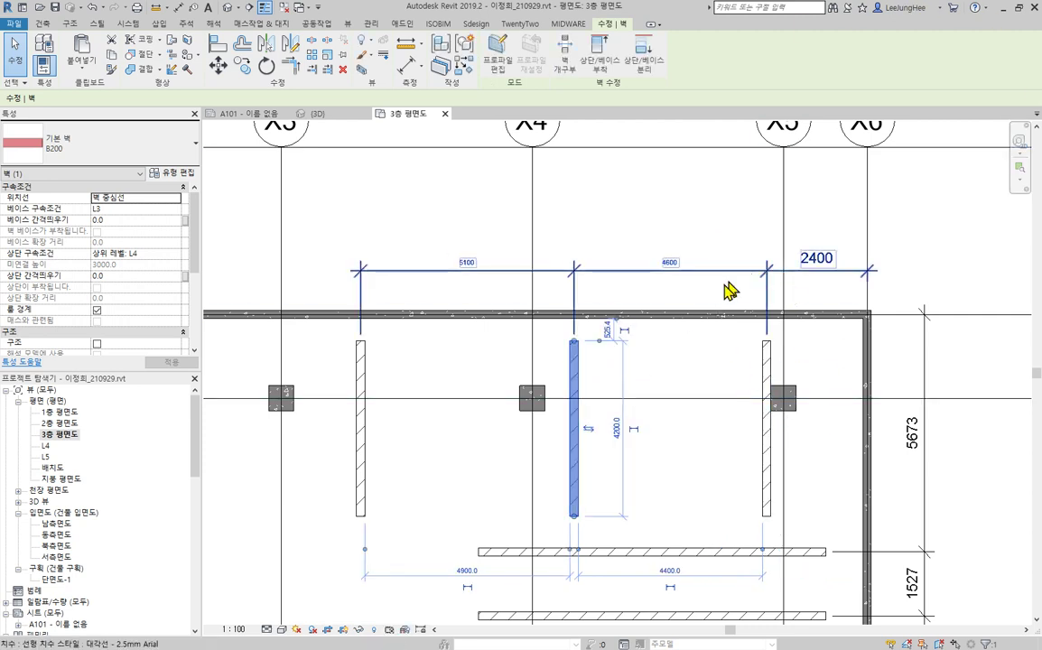
{"action": "left_click", "coordinate": [670, 265]}
{"action": "type", "text": "2"}
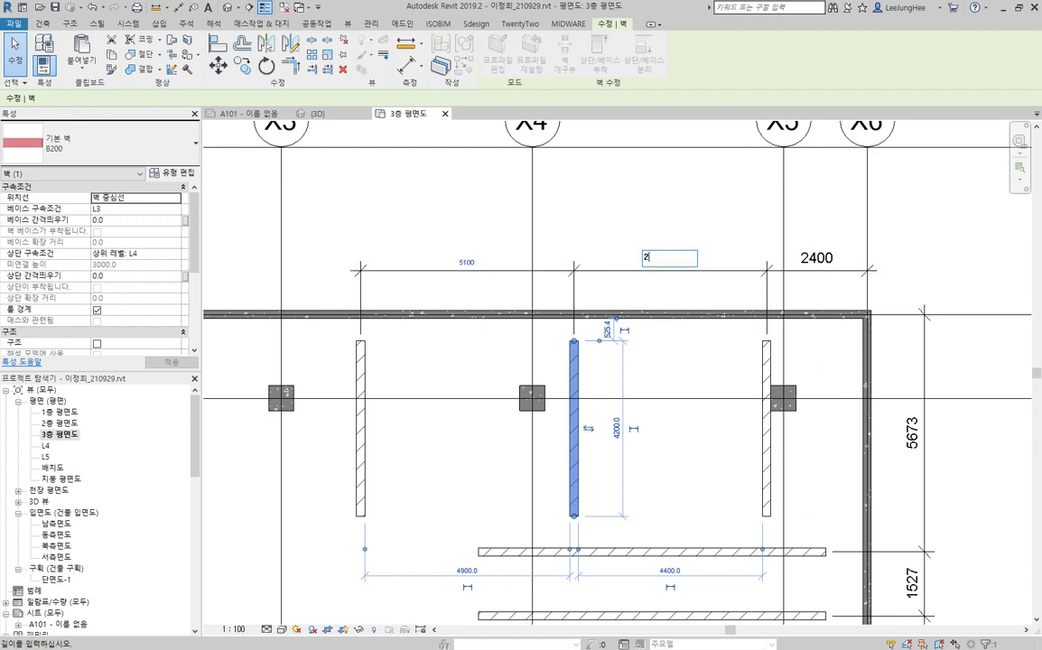
{"action": "type", "text": "400"}
{"action": "key", "text": "Return"}
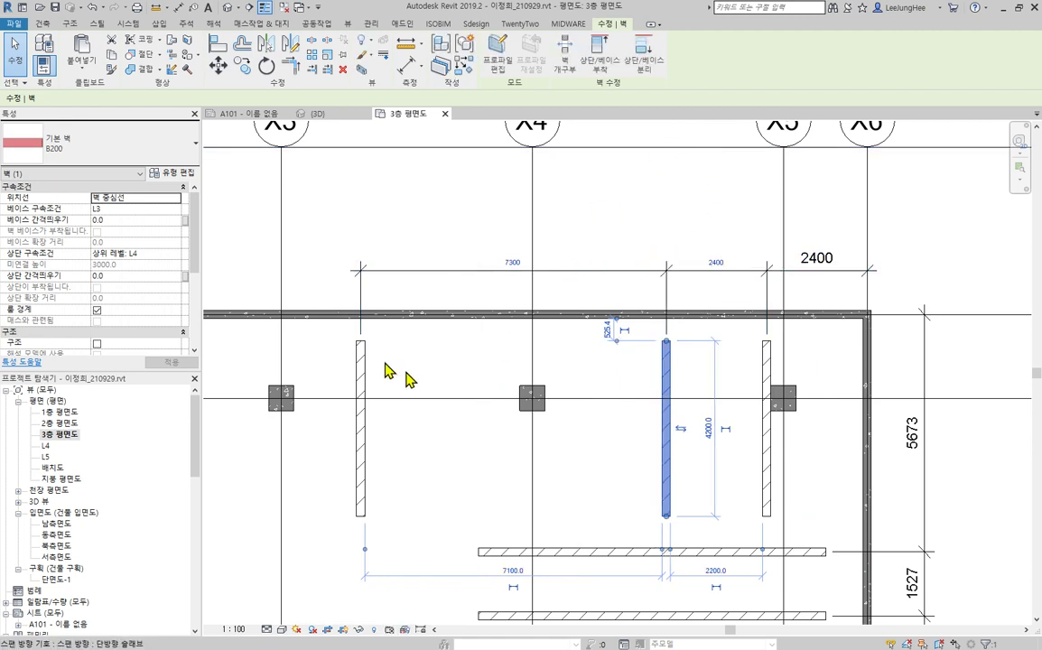
Step: Set the leftmost vertical wall's distance from the middle vertical wall to 3200 mm
{"action": "left_click", "coordinate": [361, 366]}
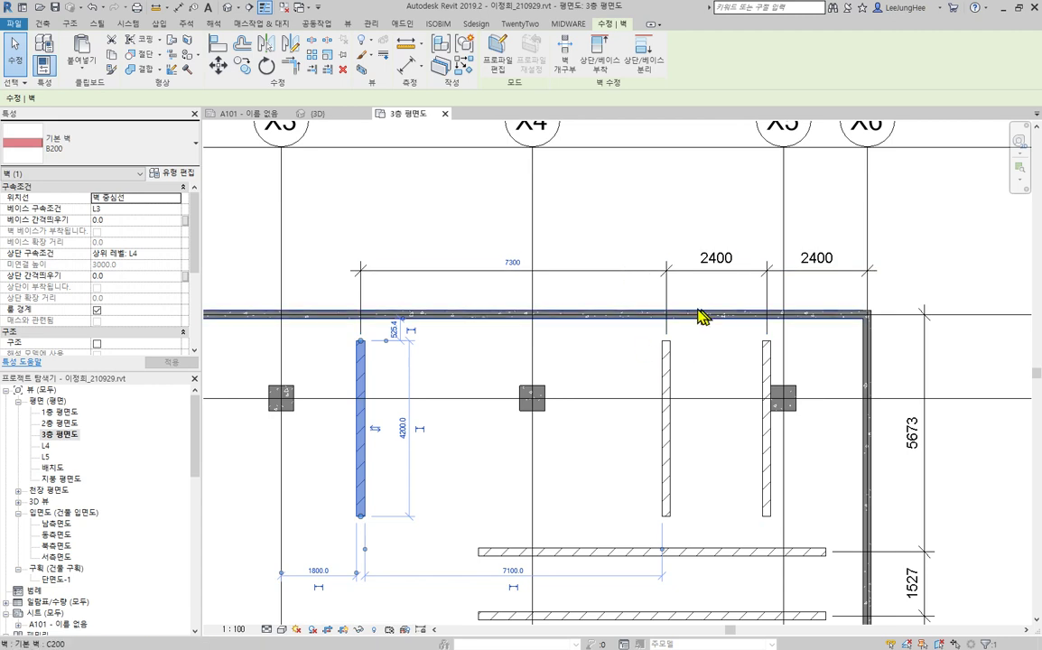
{"action": "left_click", "coordinate": [512, 263]}
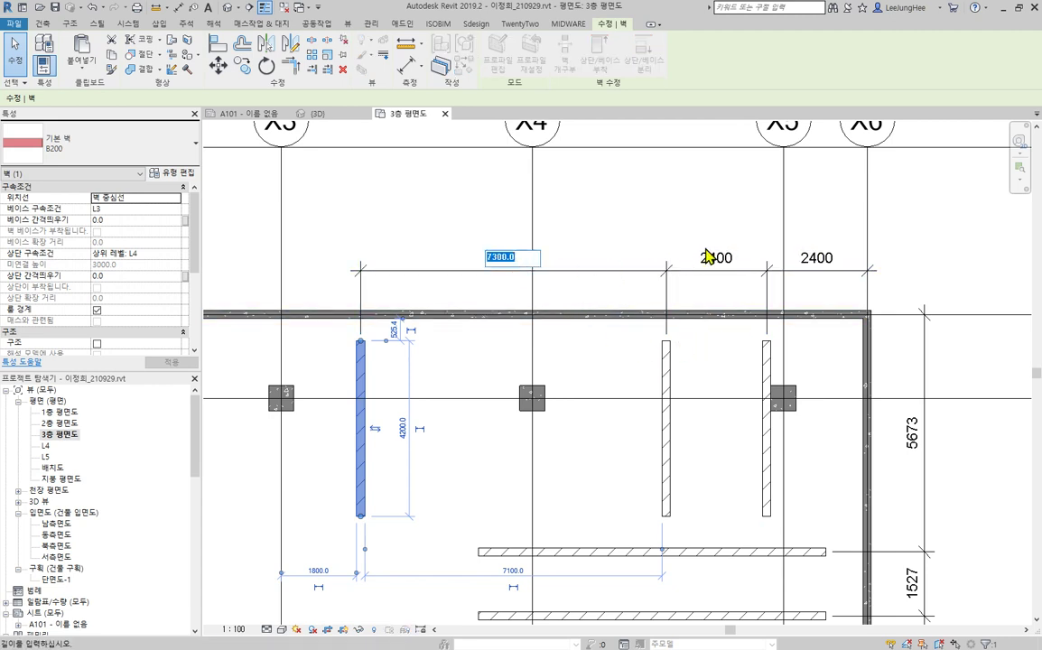
{"action": "type", "text": "3200"}
{"action": "key", "text": "Return"}
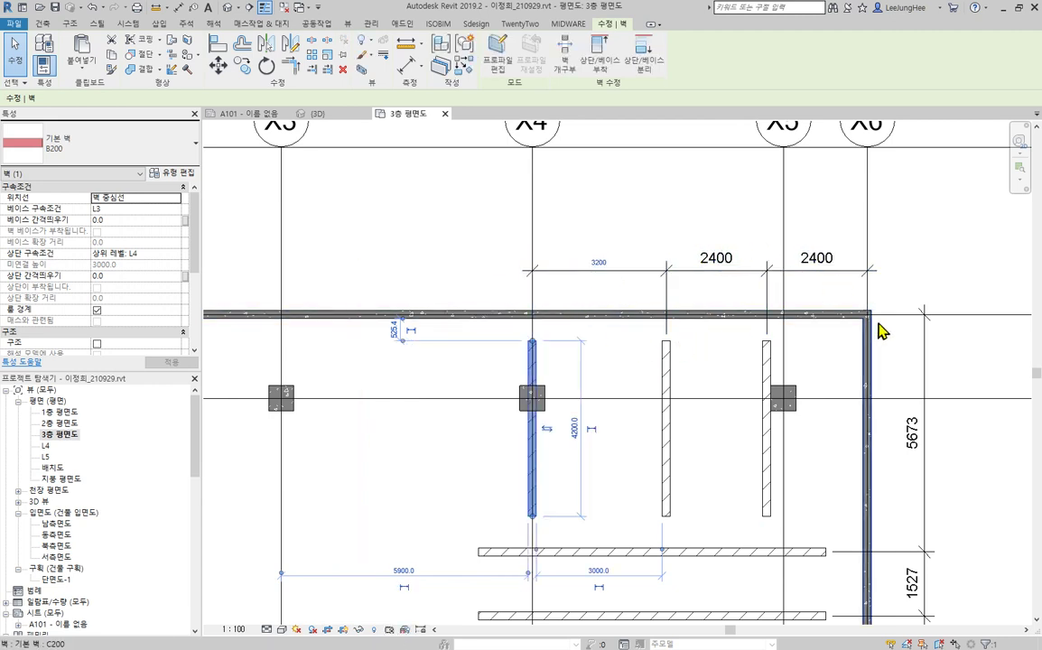
{"action": "left_click", "coordinate": [918, 254]}
{"action": "middle_click_drag", "start_coordinate": [981, 337], "coordinate": [869, 223]}
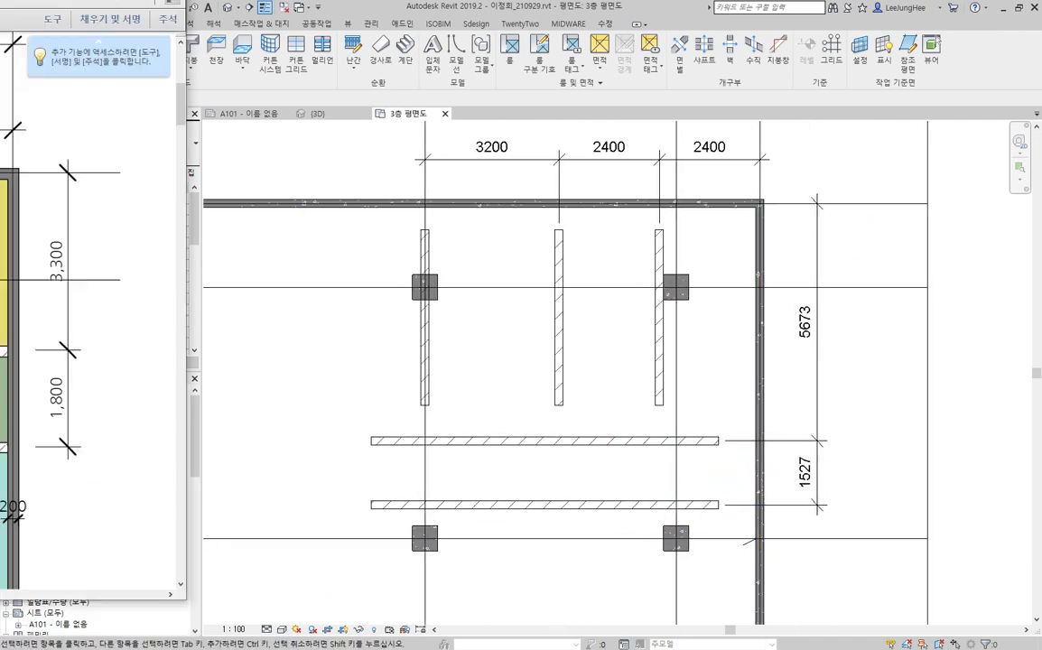
Step: Check the horizontal wall spacing in the PDF plan, and set the upper horizontal wall 3300 mm from grid Y5 in Revit
{"action": "left_click_drag", "start_coordinate": [0, 30], "coordinate": [506, 34]}
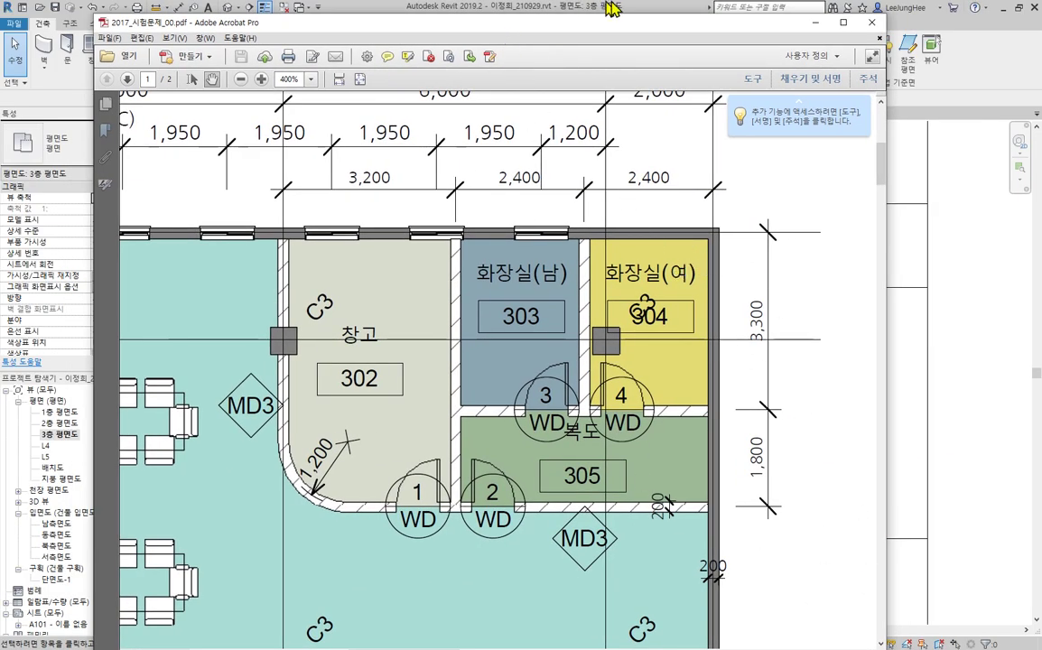
{"action": "left_click_drag", "start_coordinate": [612, 36], "coordinate": [0, 36]}
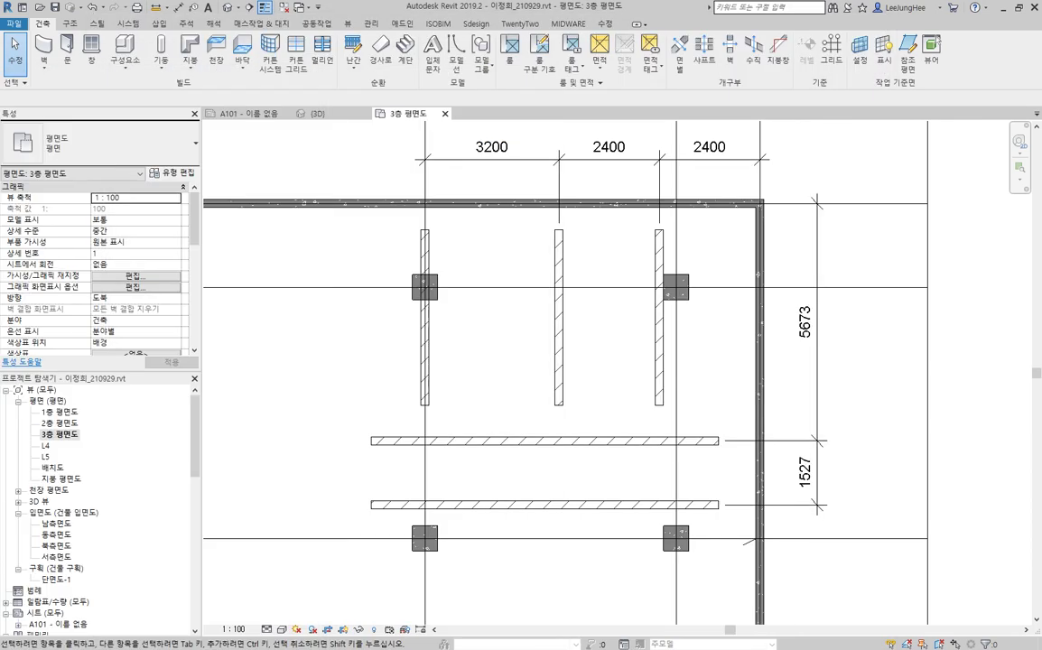
{"action": "left_click", "coordinate": [628, 439]}
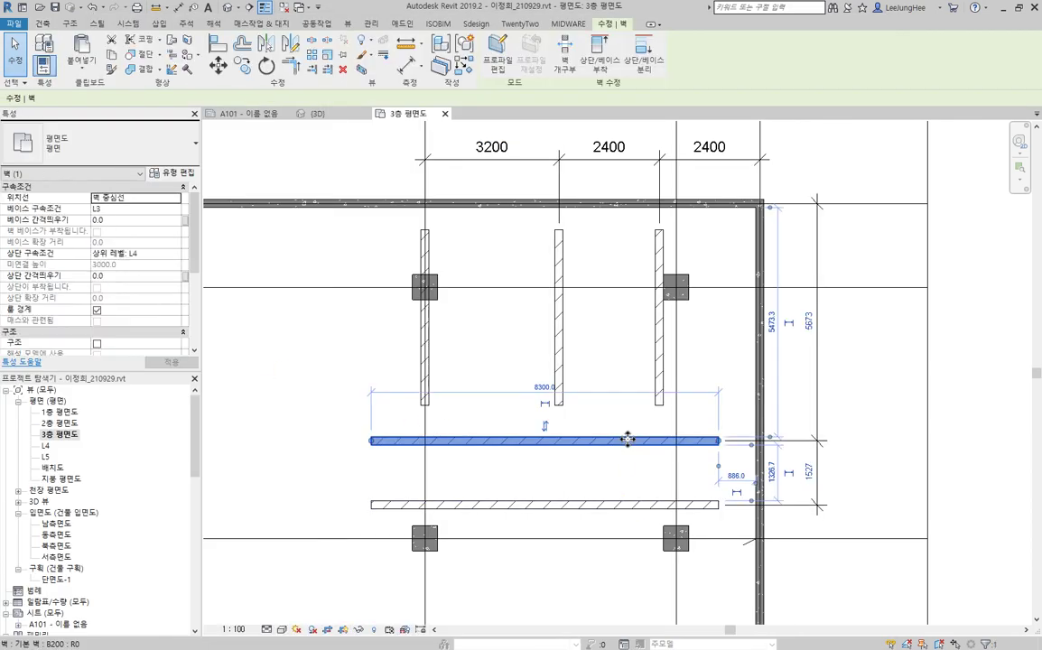
{"action": "left_click", "coordinate": [810, 322]}
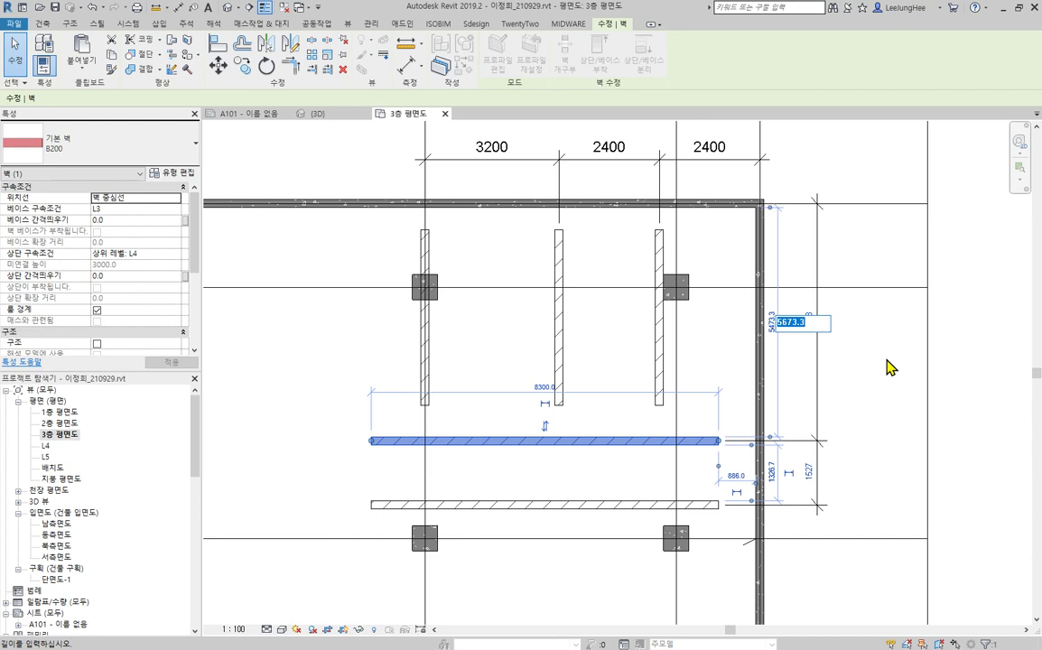
{"action": "type", "text": "3300"}
{"action": "key", "text": "Return"}
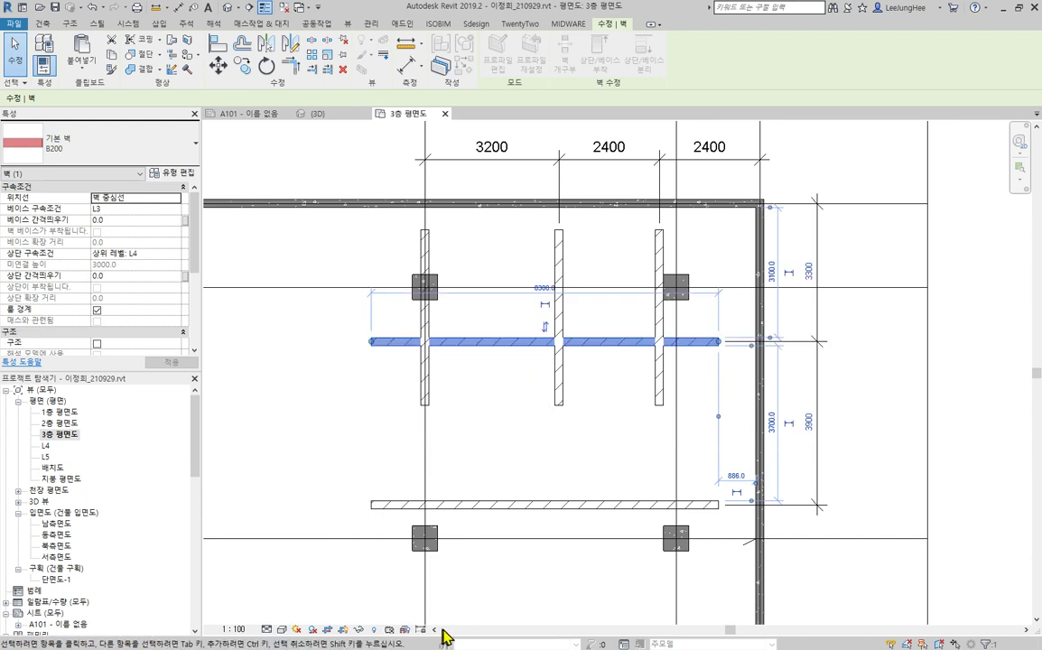
Step: Set the lower horizontal wall's distance from the upper horizontal wall to 1800 mm
{"action": "left_click", "coordinate": [623, 506]}
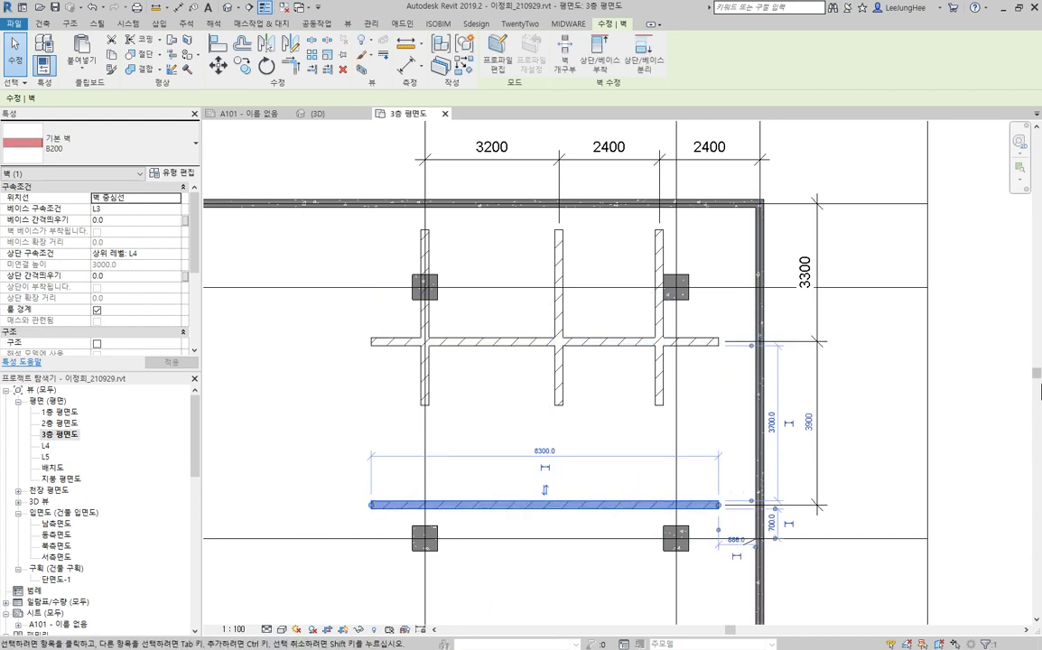
{"action": "left_click", "coordinate": [808, 428]}
{"action": "type", "text": "18"}
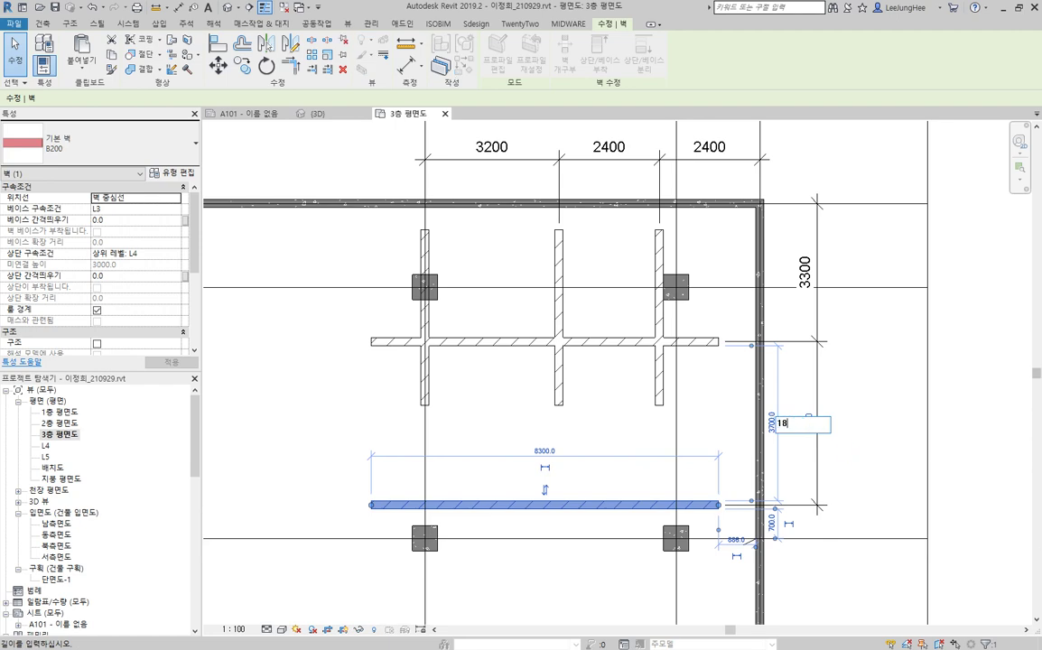
{"action": "type", "text": "00"}
{"action": "key", "text": "Return"}
{"action": "left_click", "coordinate": [837, 492]}
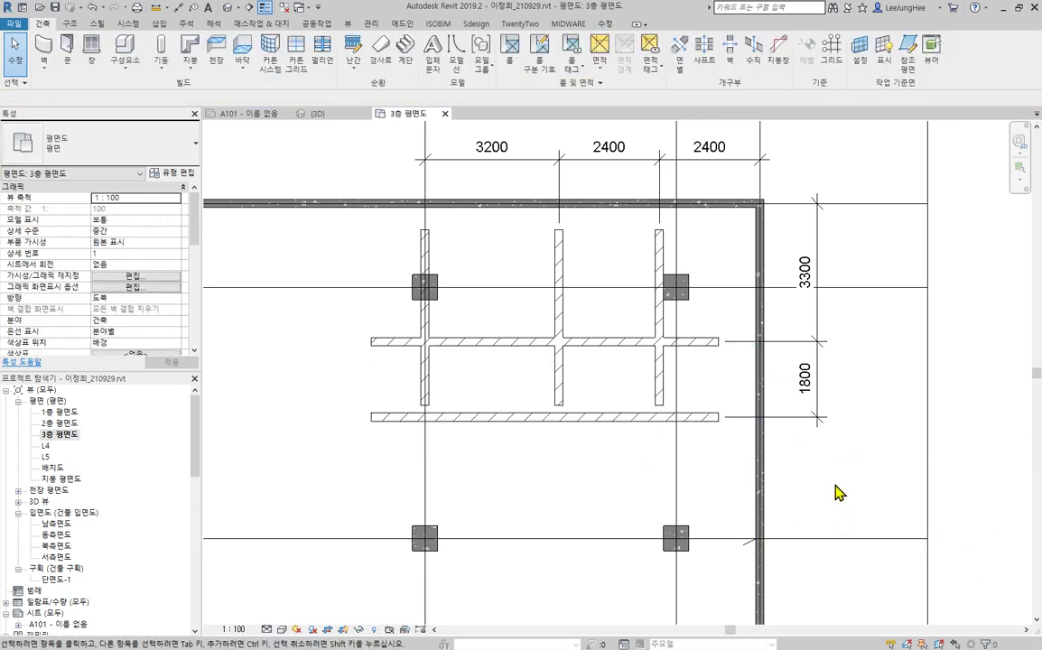
Step: Check the wall layout in the PDF plan, and trim the leftmost vertical wall and lower horizontal wall into a corner in Revit
{"action": "key", "text": "alt+Tab"}
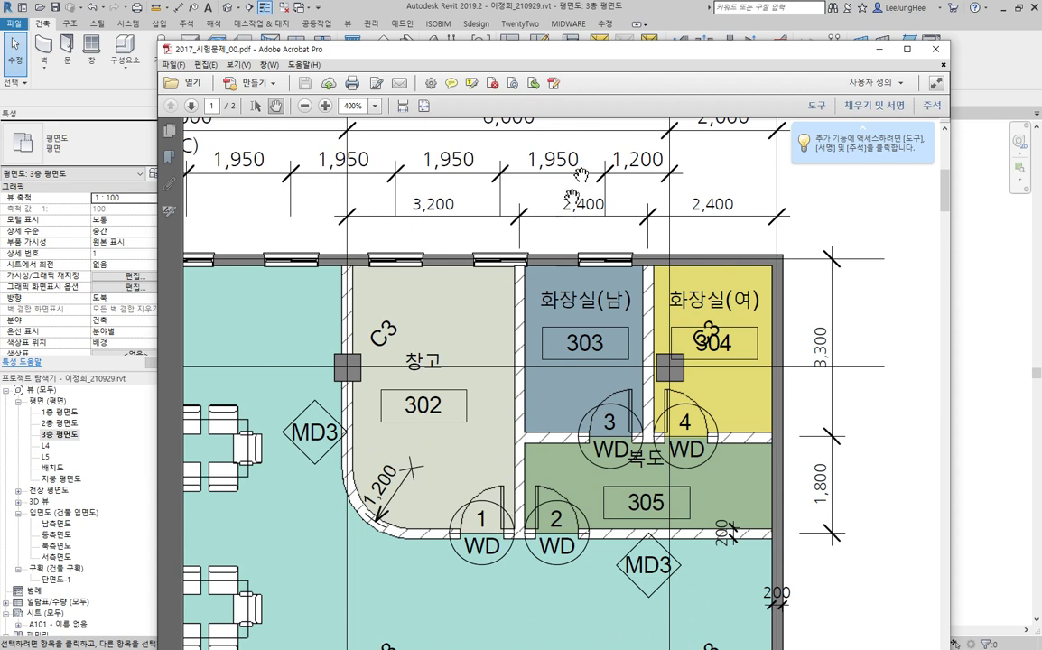
{"action": "left_click_drag", "start_coordinate": [670, 60], "coordinate": [521, 114]}
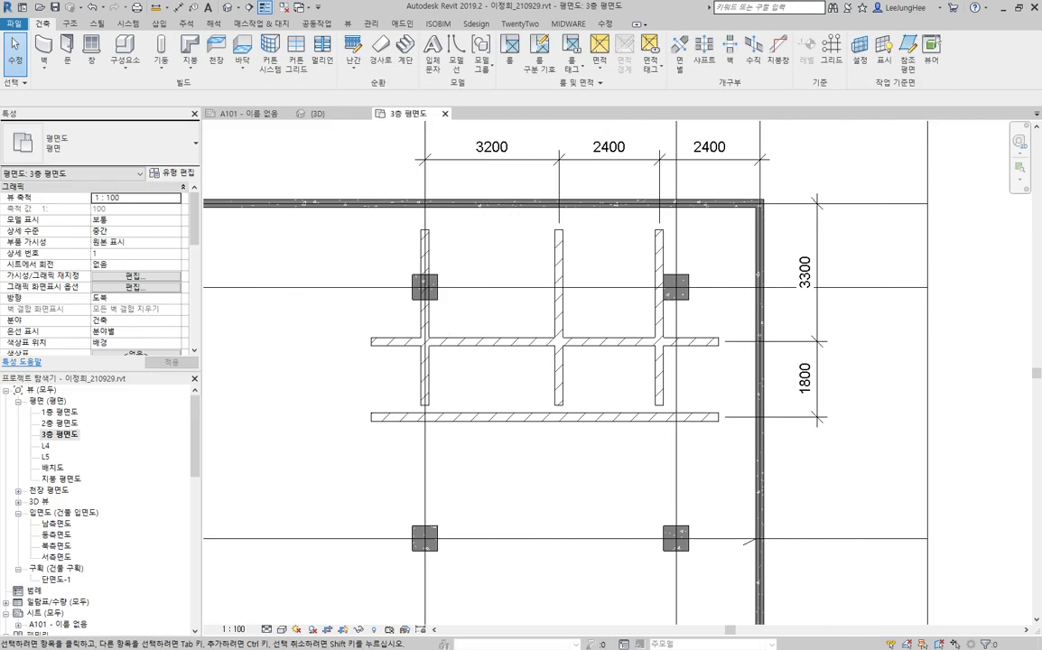
{"action": "middle_click_drag", "start_coordinate": [870, 408], "coordinate": [856, 416]}
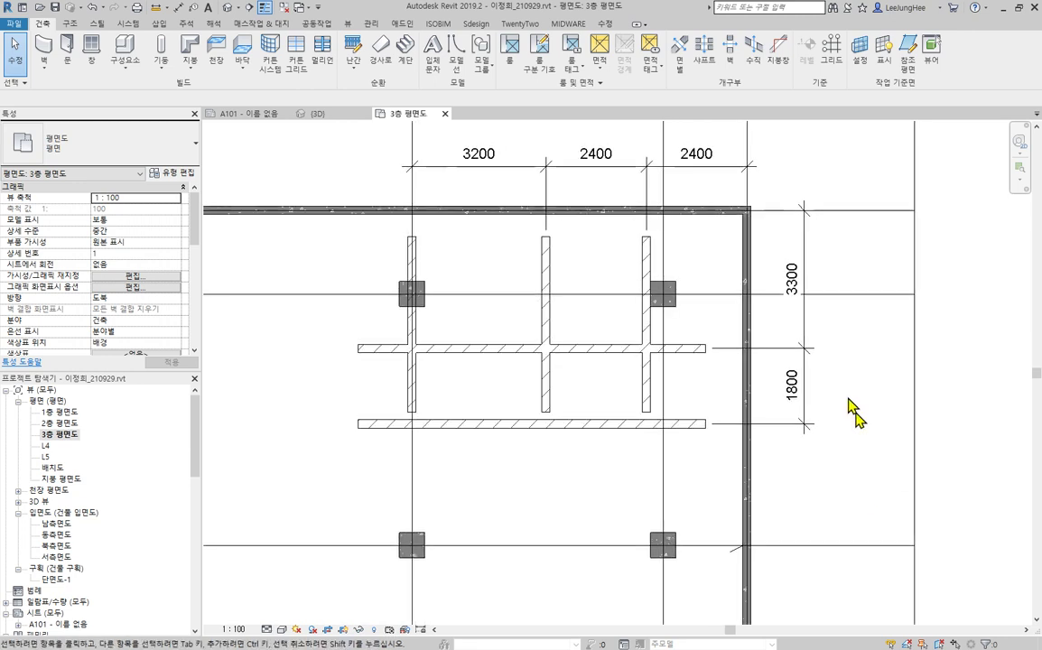
{"action": "left_click", "coordinate": [604, 29]}
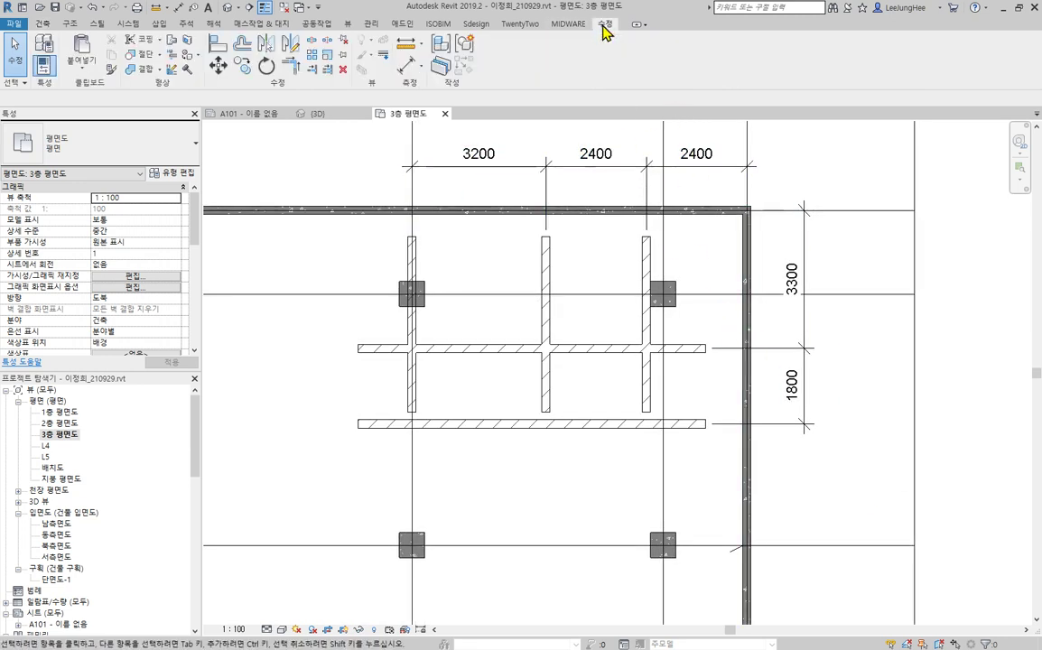
{"action": "left_click", "coordinate": [288, 66]}
{"action": "left_click", "coordinate": [412, 378]}
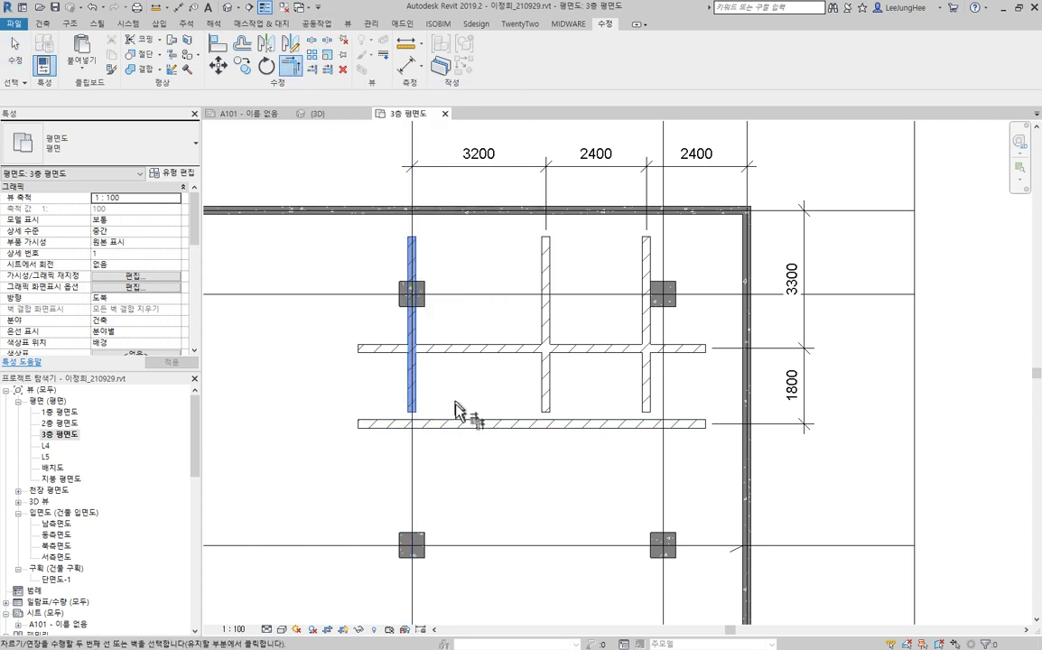
{"action": "left_click", "coordinate": [456, 424]}
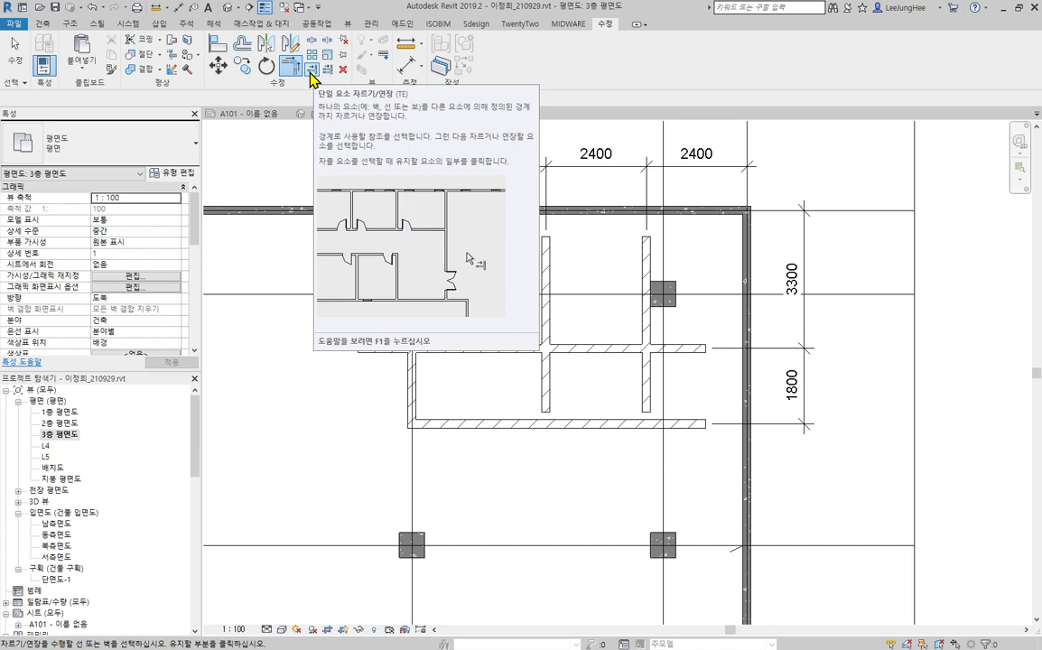
{"action": "key", "text": "Escape"}
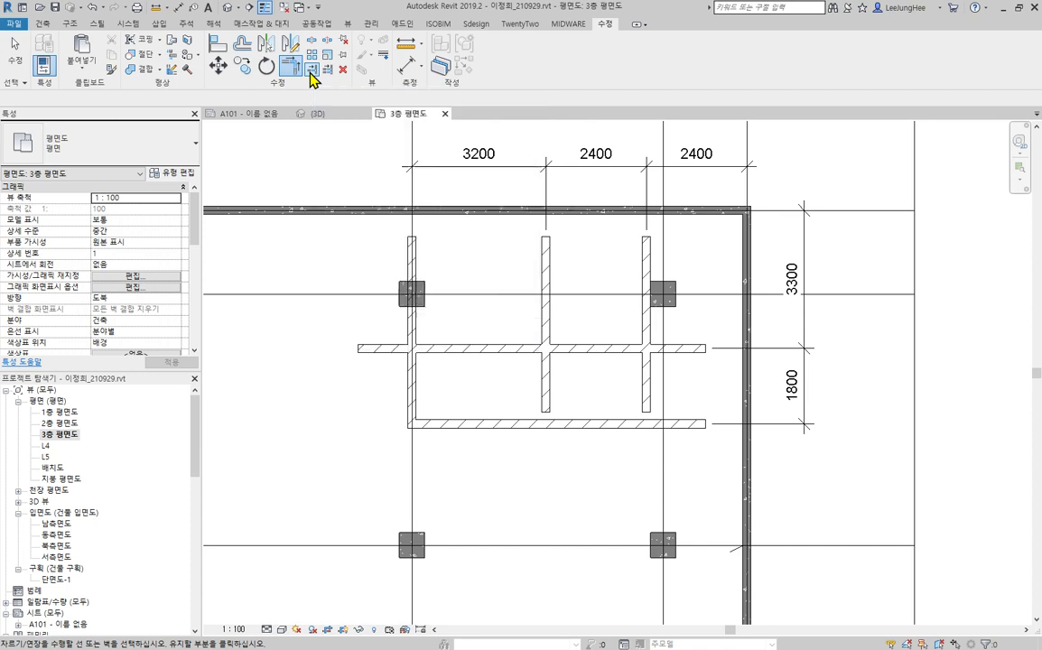
Step: Extend the leftmost and middle vertical walls up to the inner face of the top exterior wall with single-element Trim/Extend
{"action": "left_click", "coordinate": [311, 70]}
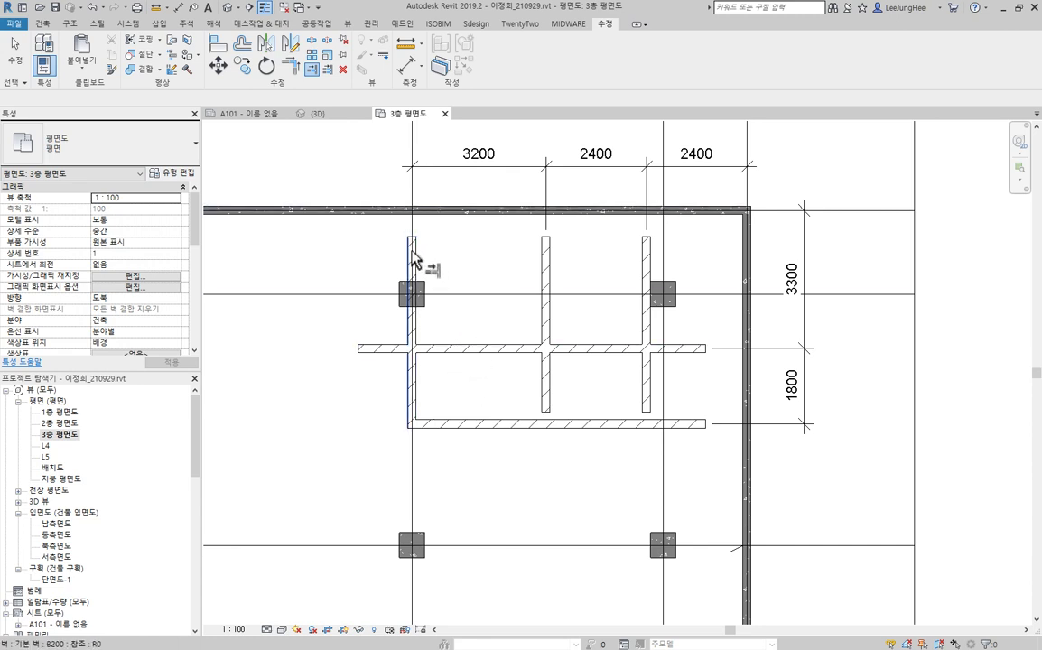
{"action": "left_click", "coordinate": [454, 224]}
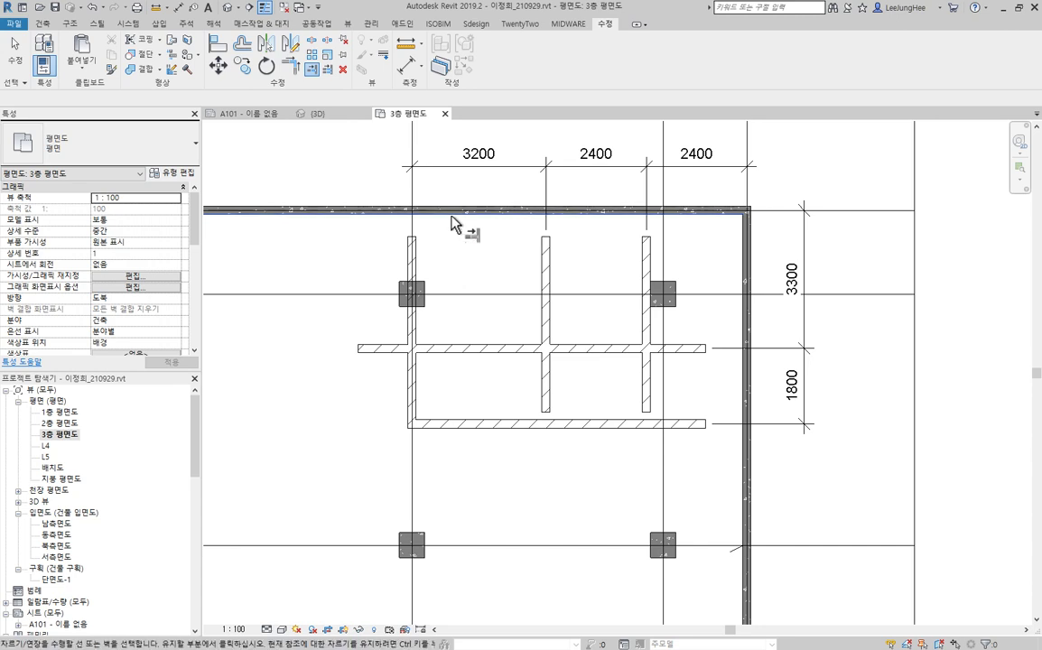
{"action": "left_click", "coordinate": [414, 255]}
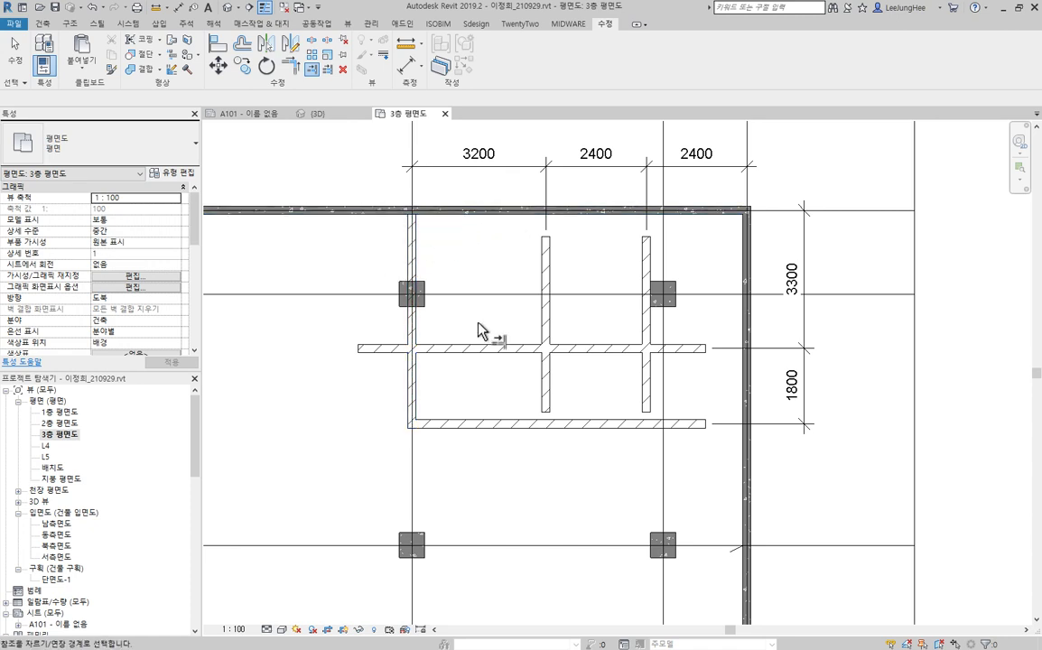
{"action": "left_click", "coordinate": [576, 224]}
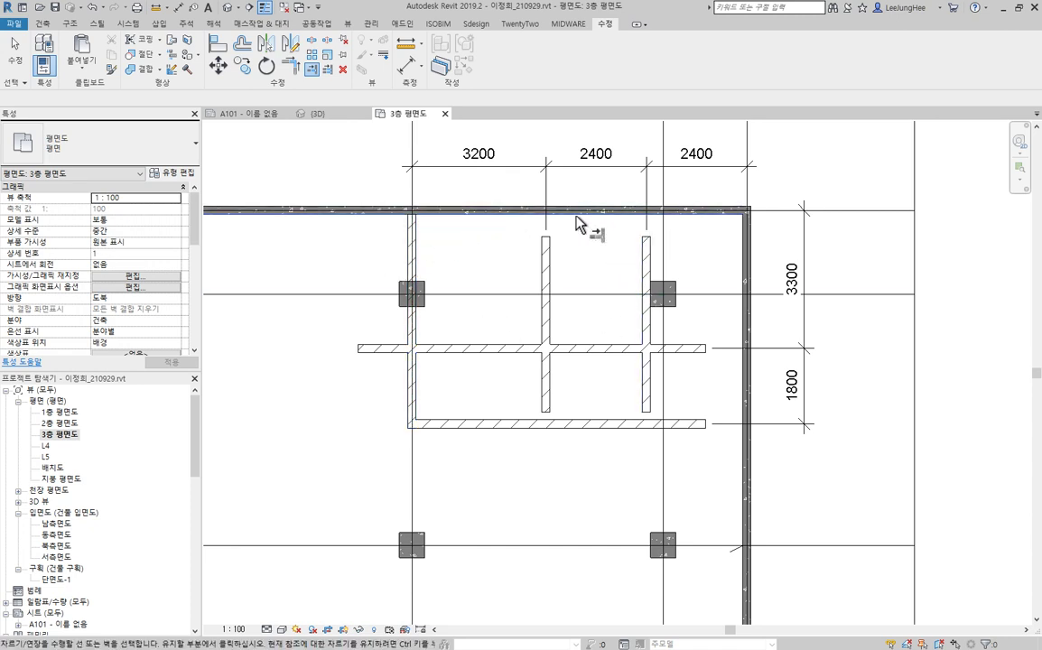
{"action": "left_click", "coordinate": [549, 271]}
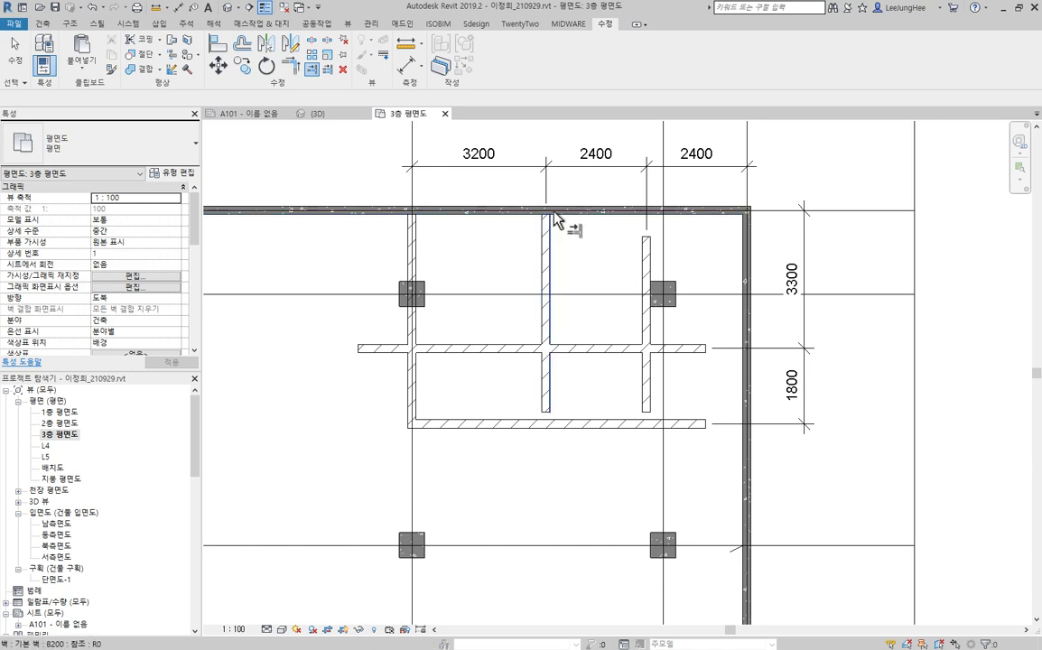
Step: Trim the upper horizontal wall's left part at the middle vertical wall, and extend the rightmost vertical wall to the top exterior wall
{"action": "left_click", "coordinate": [580, 348]}
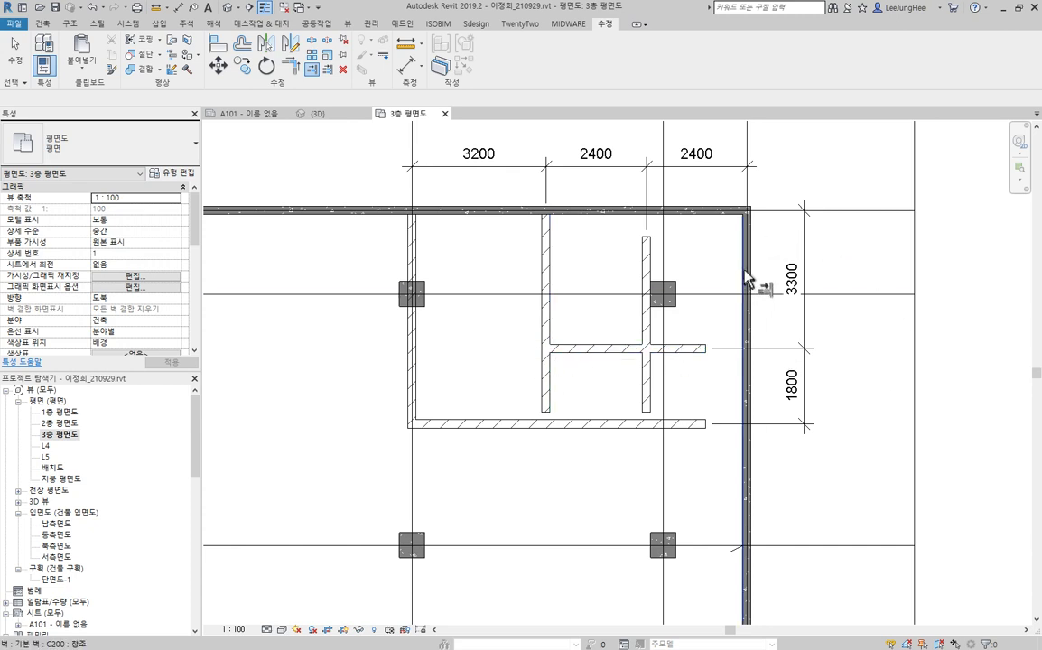
{"action": "left_click", "coordinate": [715, 220]}
{"action": "left_click", "coordinate": [647, 274]}
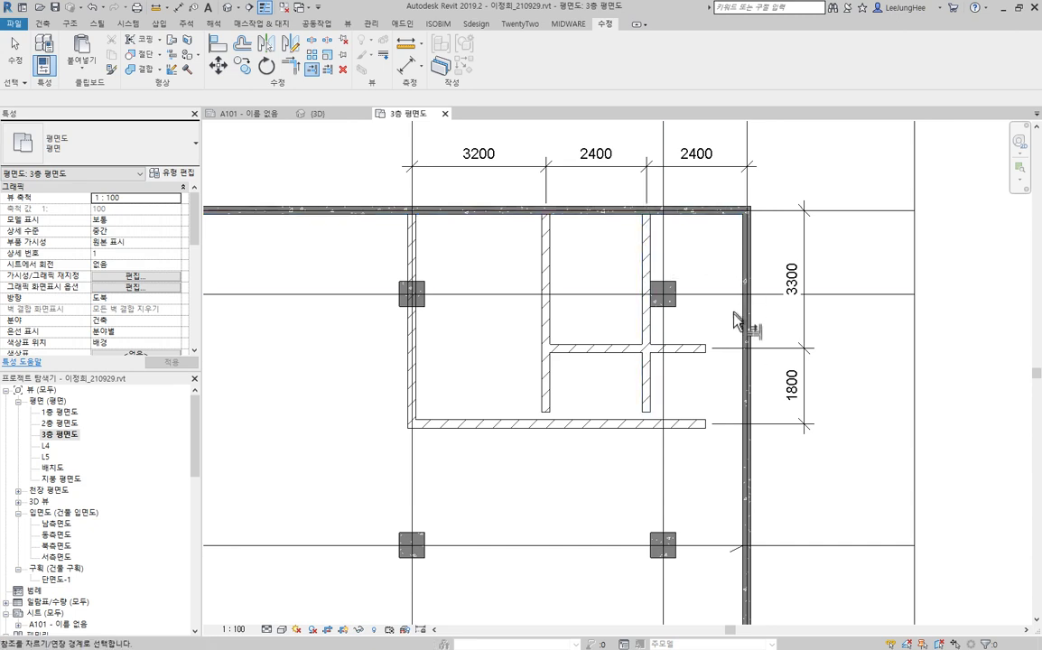
Step: Extend both horizontal interior walls to the inner face of the right exterior wall
{"action": "left_click", "coordinate": [742, 332]}
{"action": "left_click", "coordinate": [703, 348]}
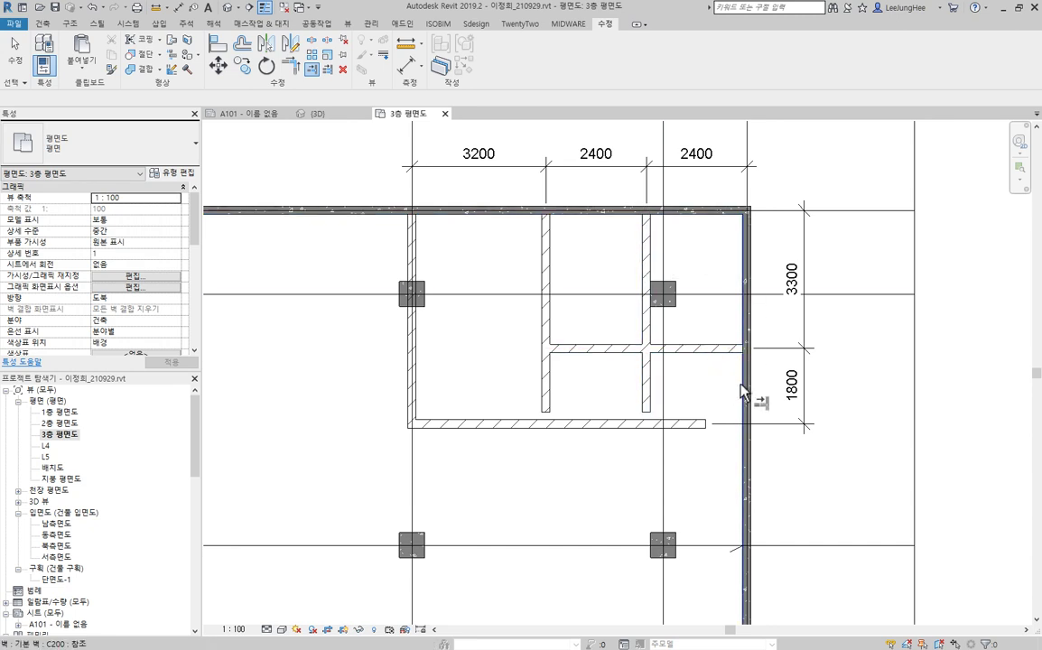
{"action": "left_click", "coordinate": [701, 423]}
Step: Extend the middle vertical wall down to the lower horizontal wall, and trim the rightmost vertical wall below the upper horizontal wall
{"action": "left_click", "coordinate": [578, 424]}
{"action": "left_click", "coordinate": [546, 406]}
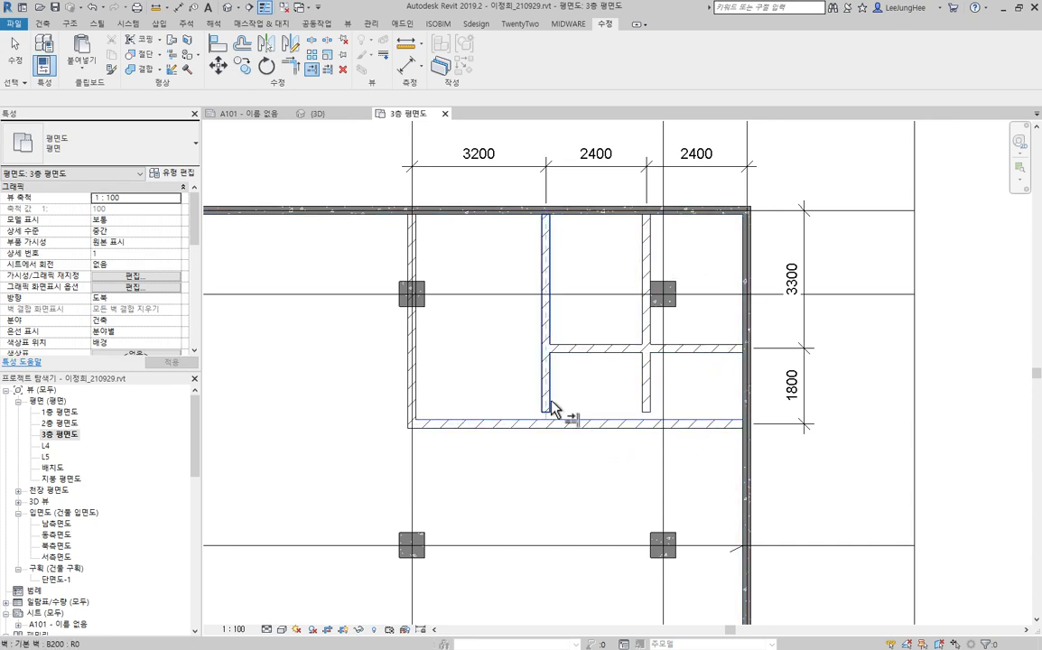
{"action": "left_click", "coordinate": [695, 352]}
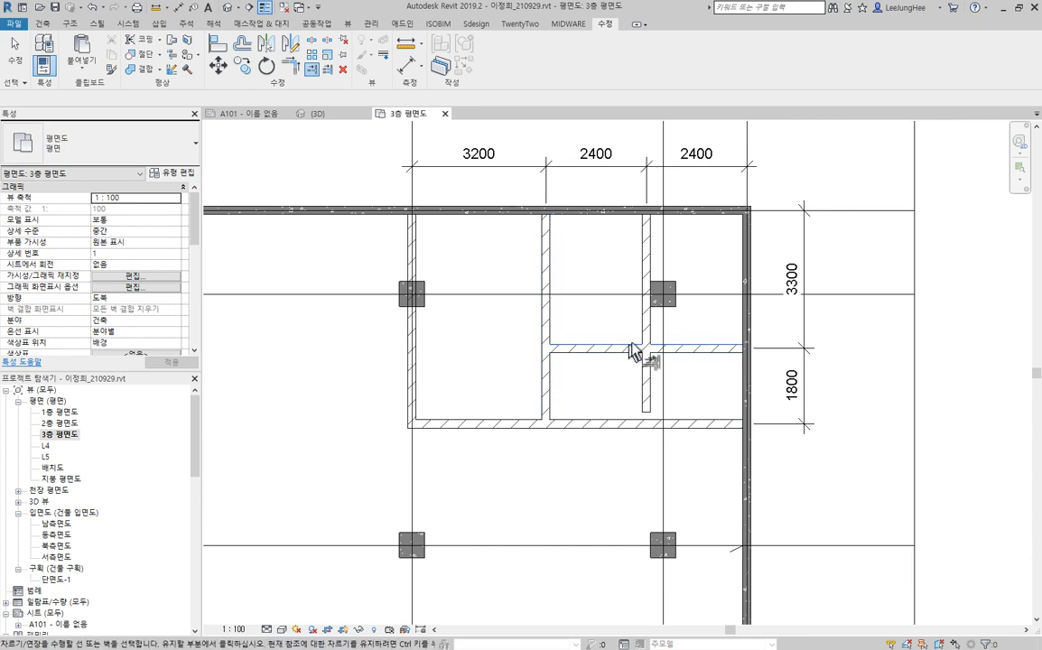
{"action": "left_click", "coordinate": [649, 329]}
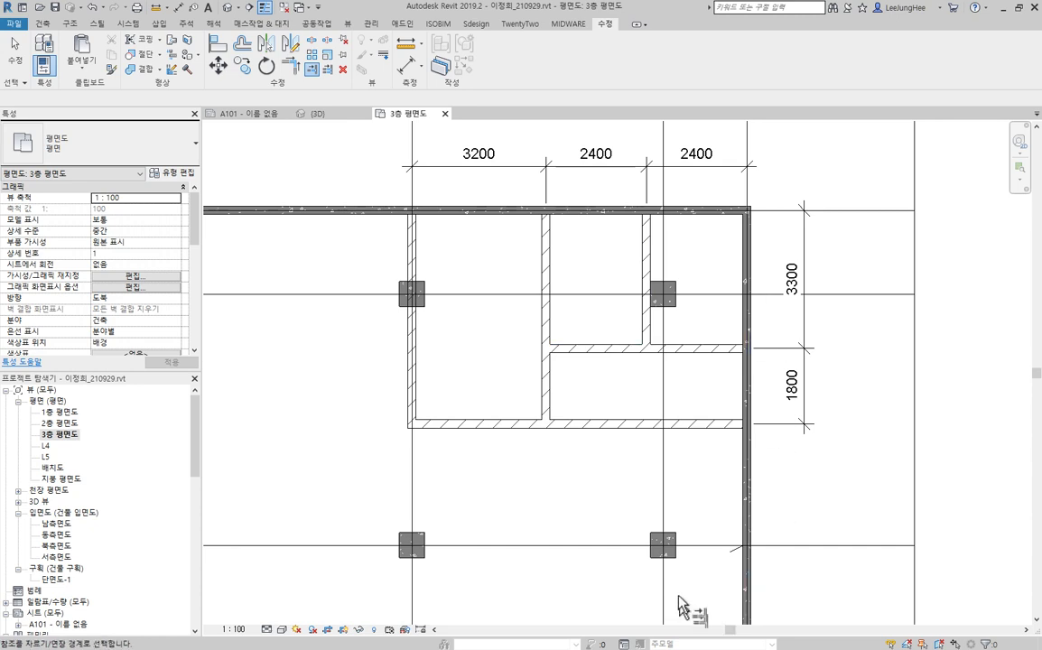
{"action": "left_click", "coordinate": [402, 421]}
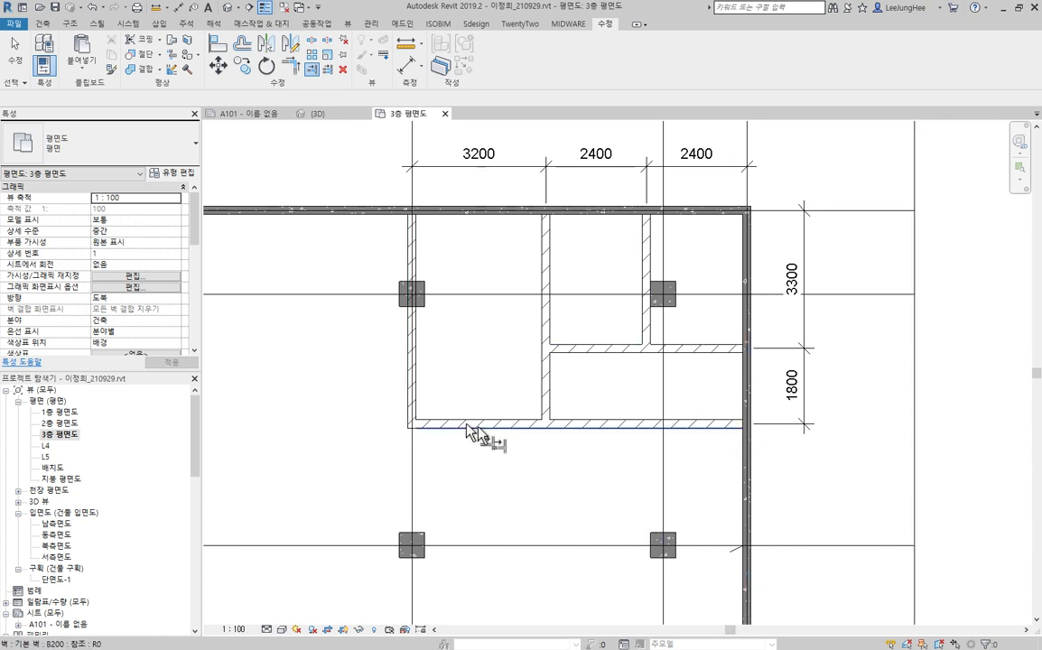
{"action": "left_click", "coordinate": [470, 425]}
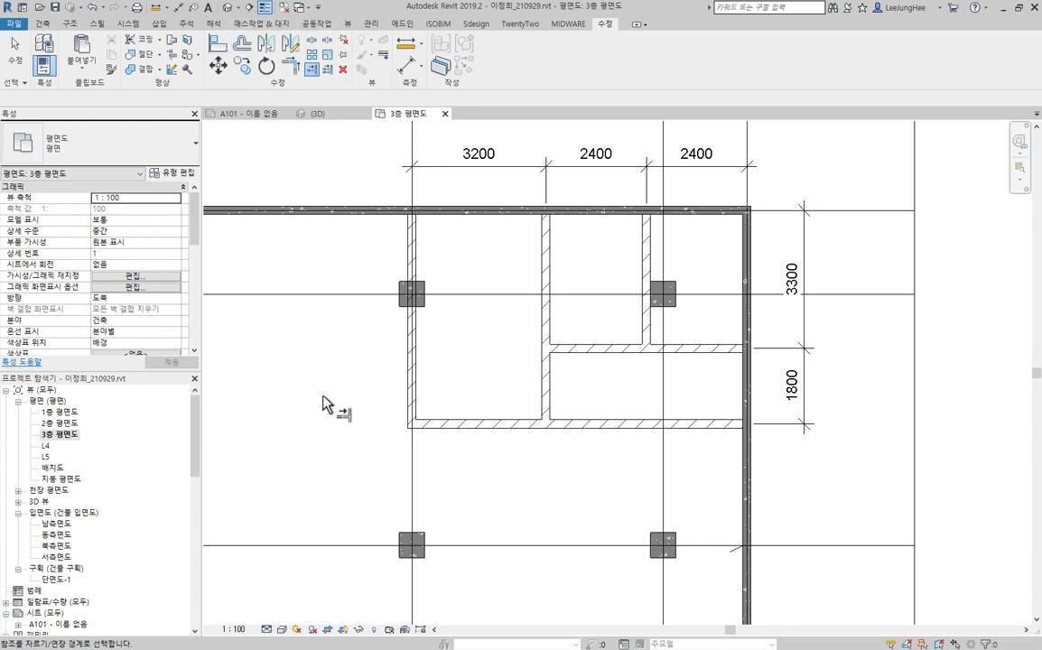
{"action": "key", "text": "Escape"}
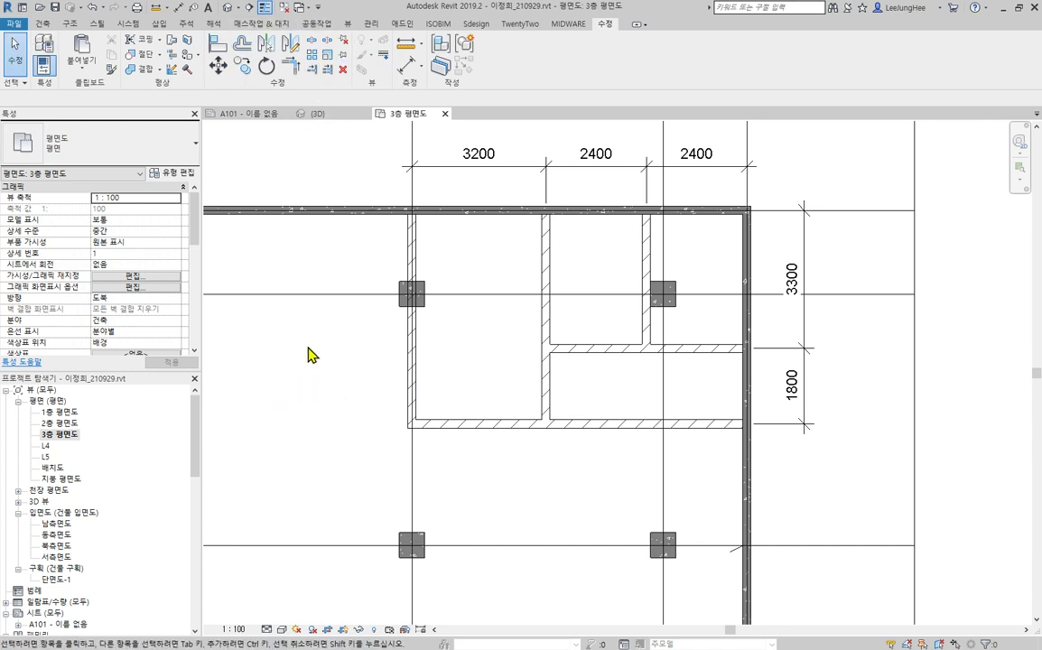
Step: Round the corner between the leftmost vertical and lower horizontal interior walls with a matching B200 fillet-arc wall of about 1300 radius
{"action": "left_click", "coordinate": [482, 426]}
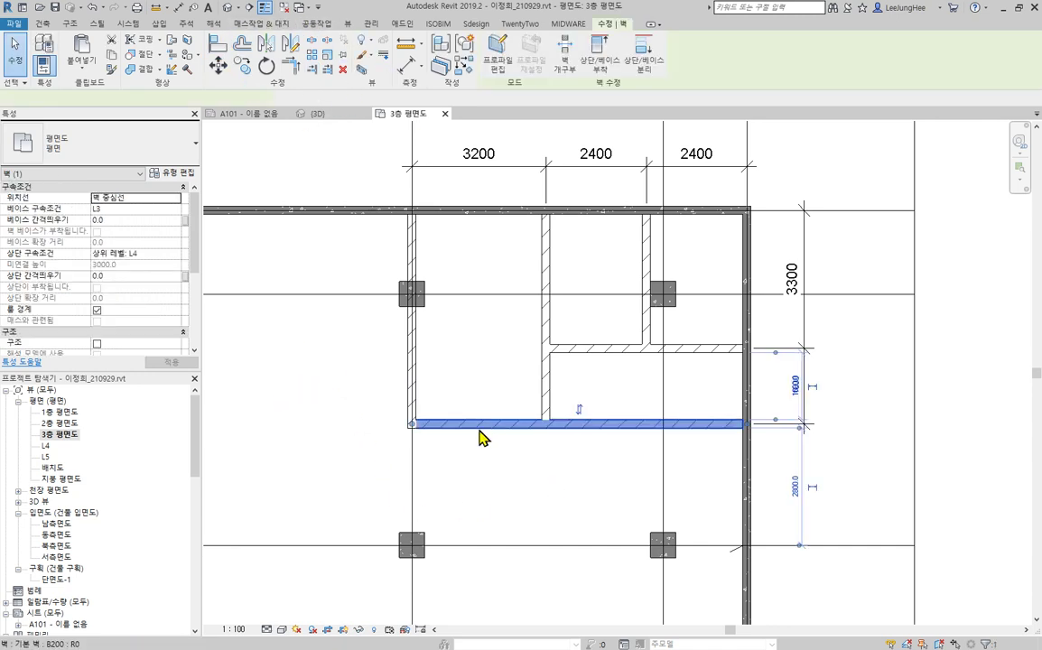
{"action": "right_click", "coordinate": [479, 432]}
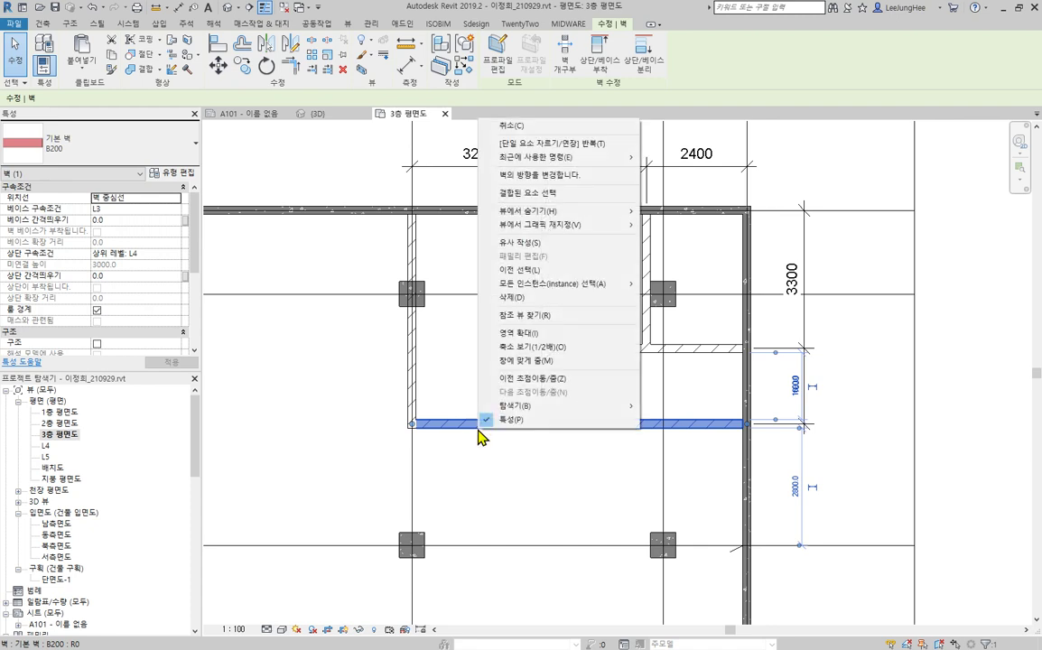
{"action": "left_click", "coordinate": [578, 243]}
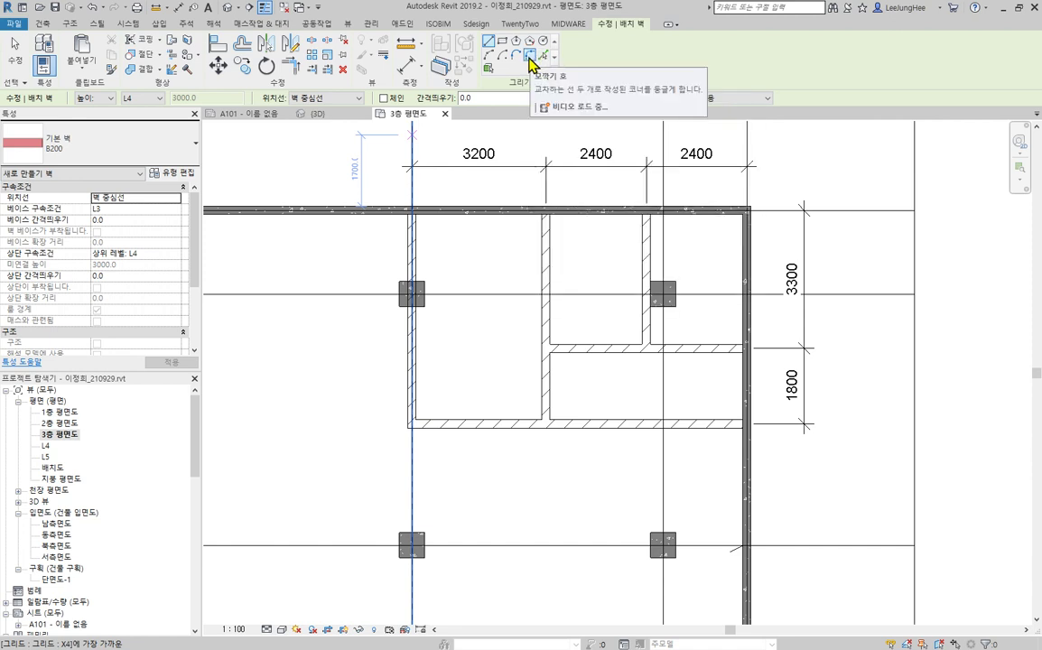
{"action": "left_click", "coordinate": [528, 57]}
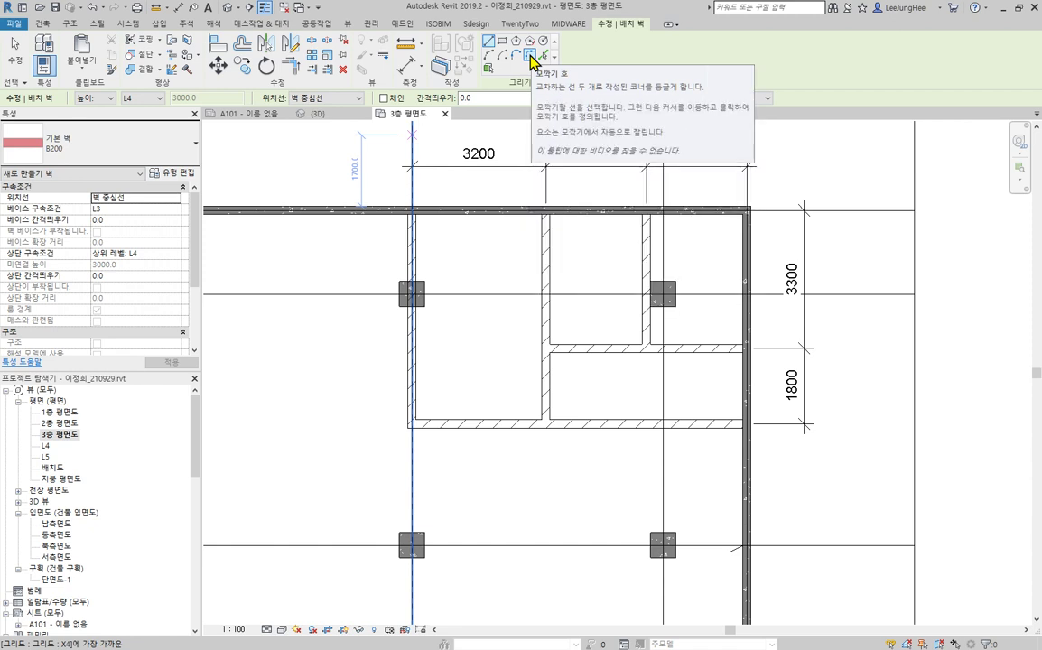
{"action": "left_click", "coordinate": [530, 56]}
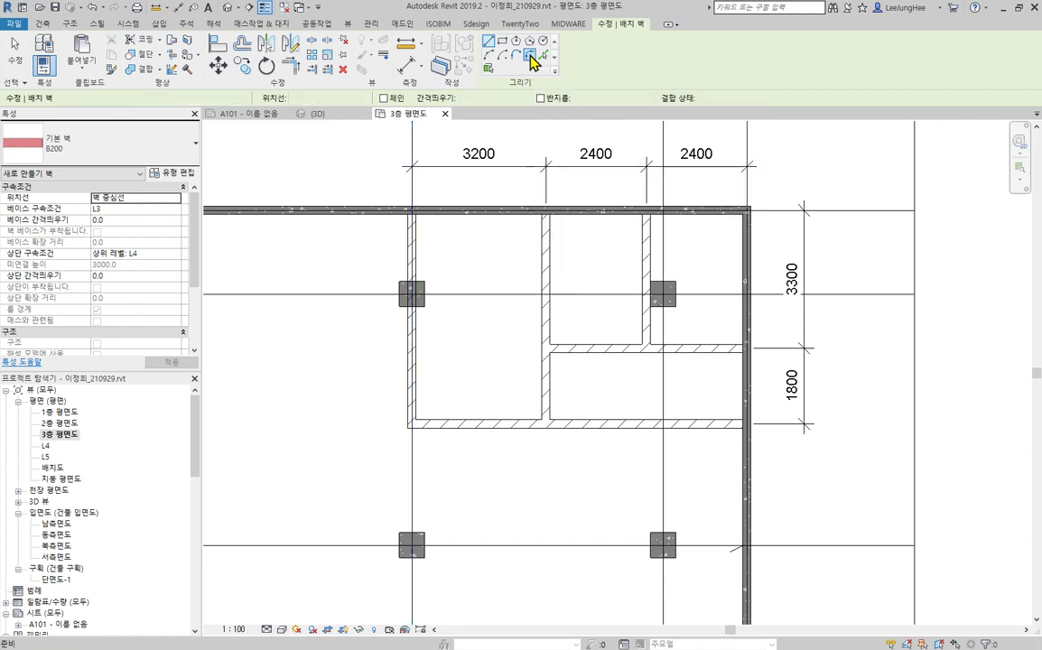
{"action": "left_click", "coordinate": [448, 426]}
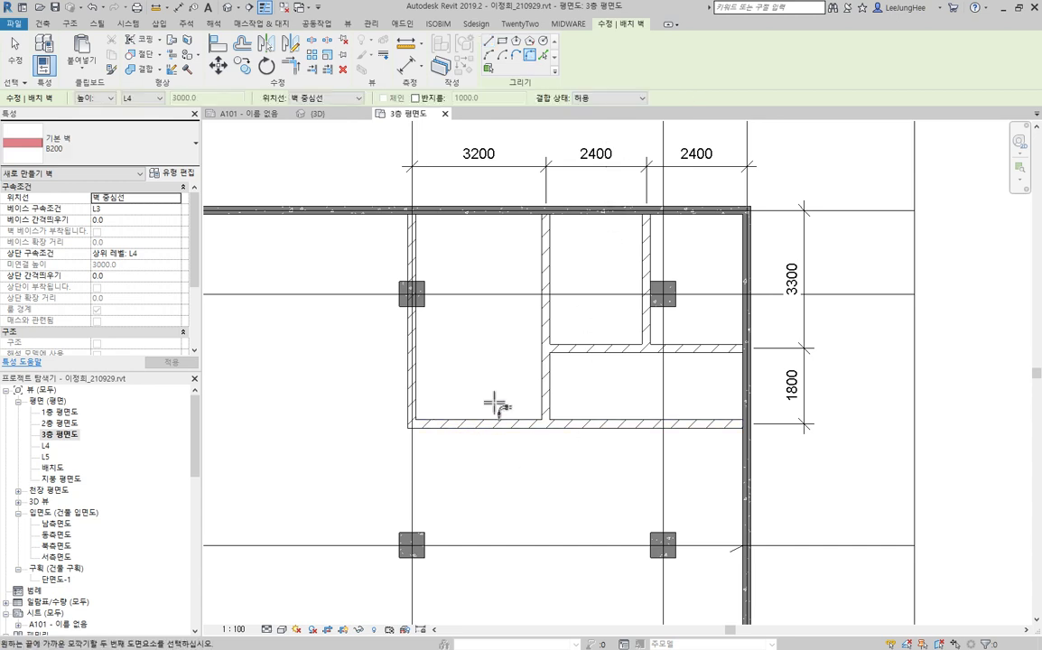
{"action": "left_click", "coordinate": [415, 399]}
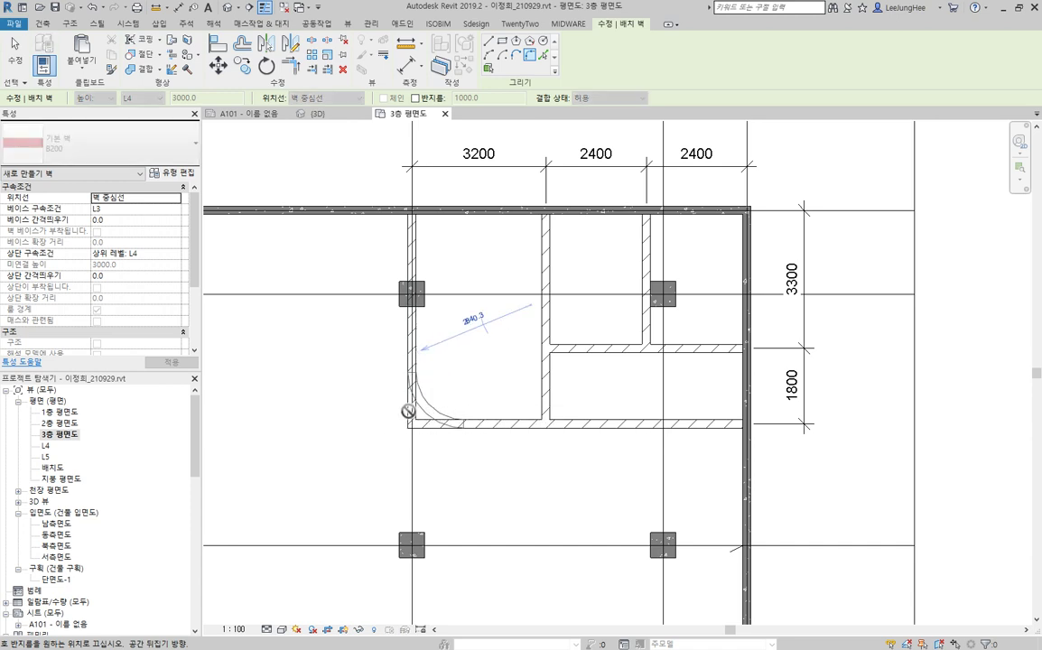
{"action": "scroll", "coordinate": [420, 414], "scroll_direction": "up", "scroll_amount": 2}
{"action": "scroll", "coordinate": [421, 416], "scroll_direction": "up", "scroll_amount": 1}
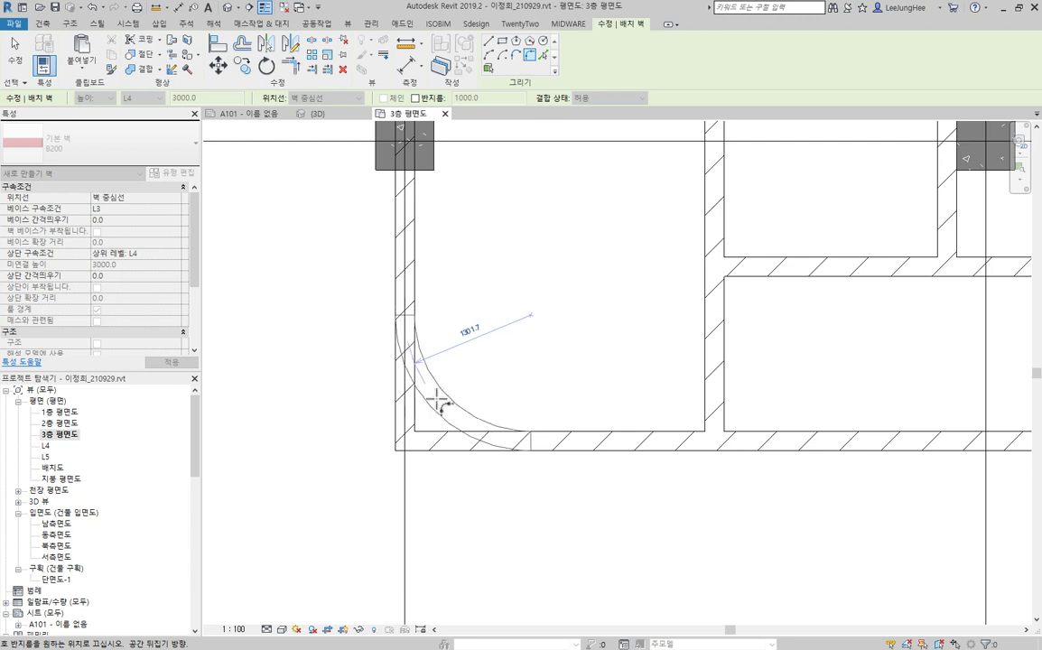
{"action": "left_click", "coordinate": [439, 411]}
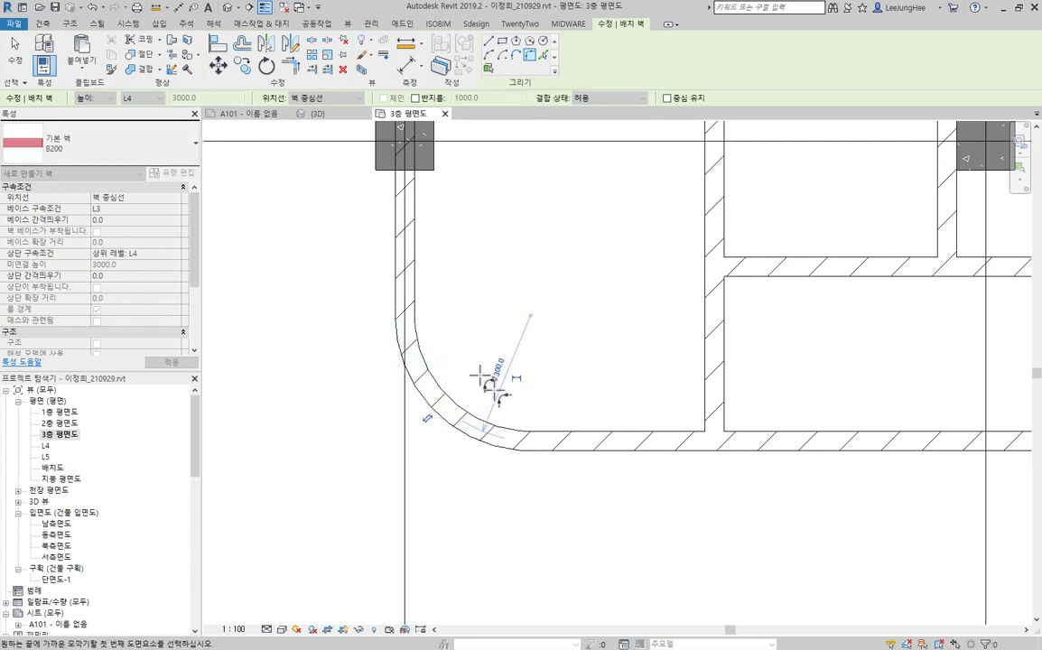
Step: Check the corner against the exam drawing and set the curved corner wall's radius to 1200
{"action": "left_click_drag", "start_coordinate": [2, 5], "coordinate": [195, 258]}
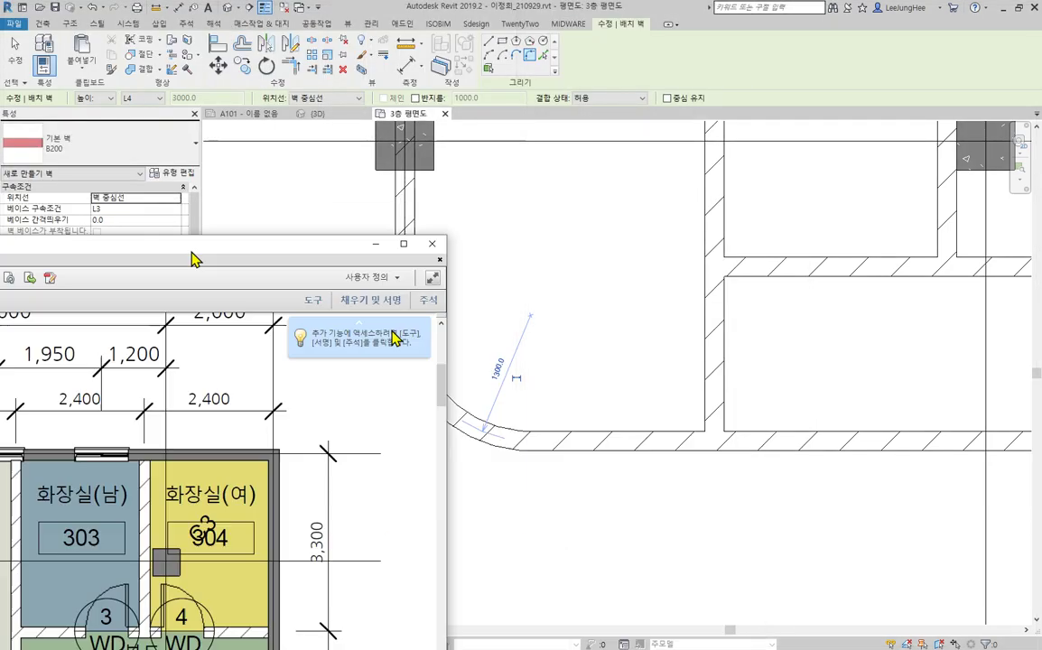
{"action": "key", "text": "alt+Tab"}
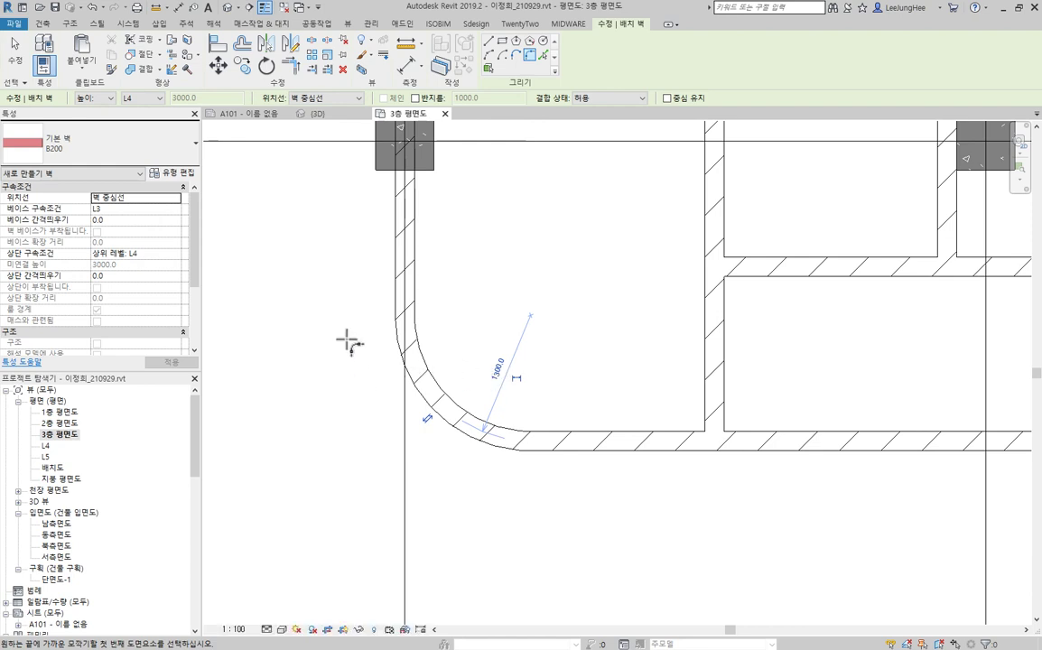
{"action": "key", "text": "Escape"}
{"action": "key", "text": "Escape"}
{"action": "right_click", "coordinate": [302, 353]}
{"action": "left_click", "coordinate": [304, 333]}
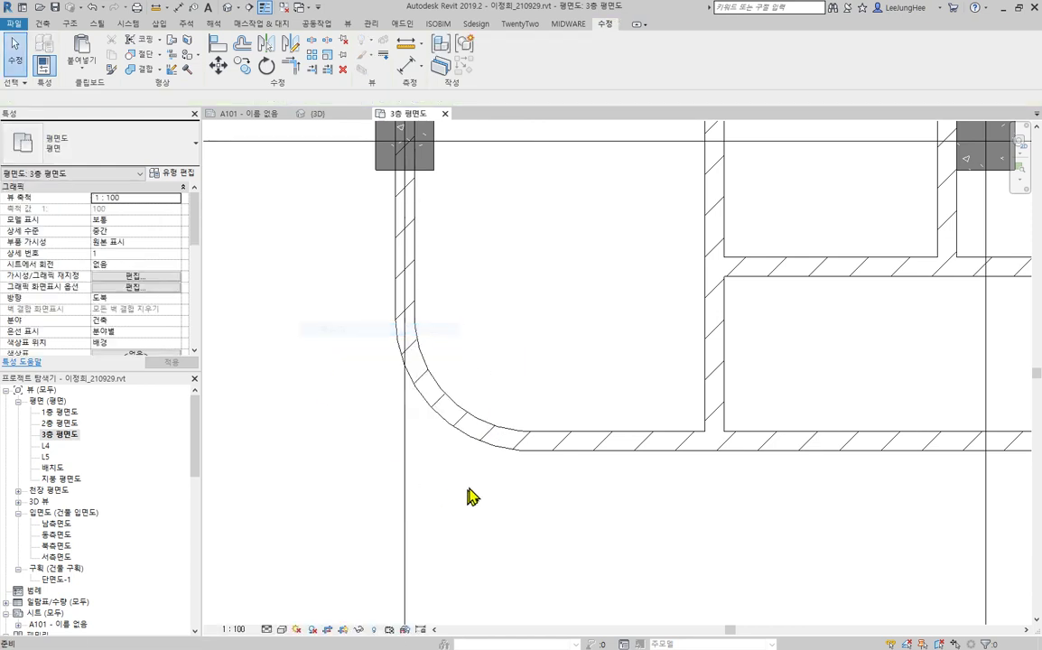
{"action": "left_click", "coordinate": [460, 431]}
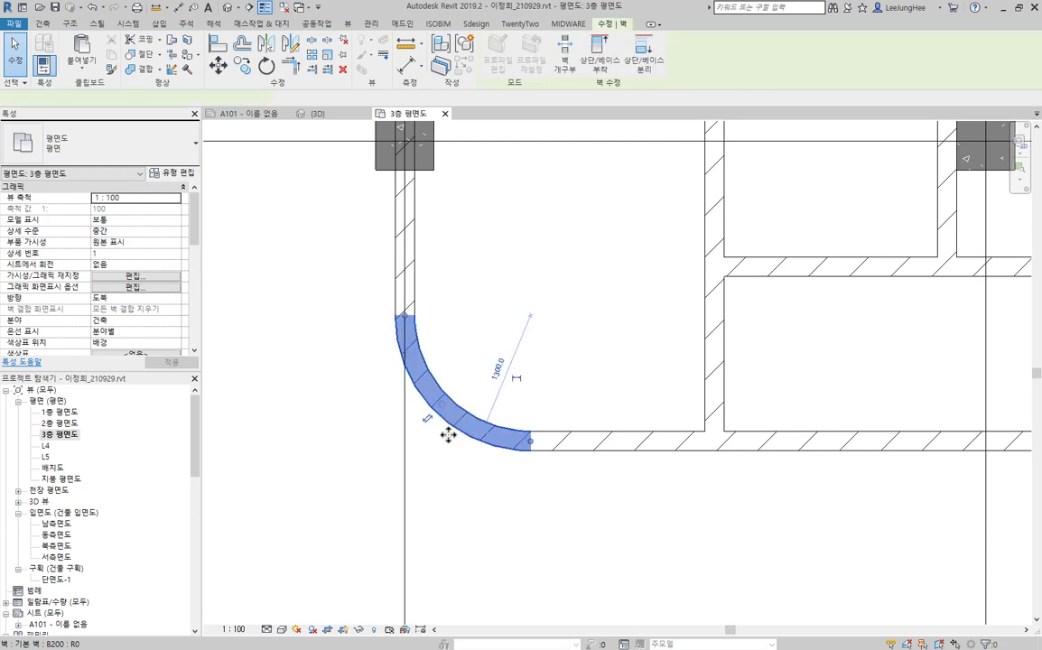
{"action": "left_click", "coordinate": [497, 370]}
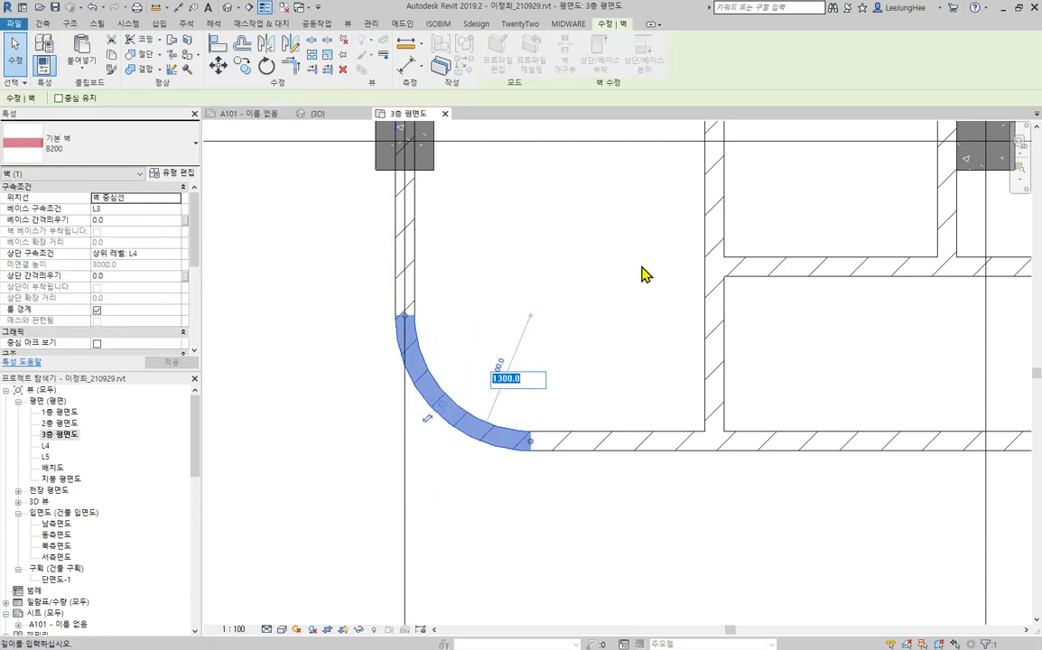
{"action": "key", "text": "Return"}
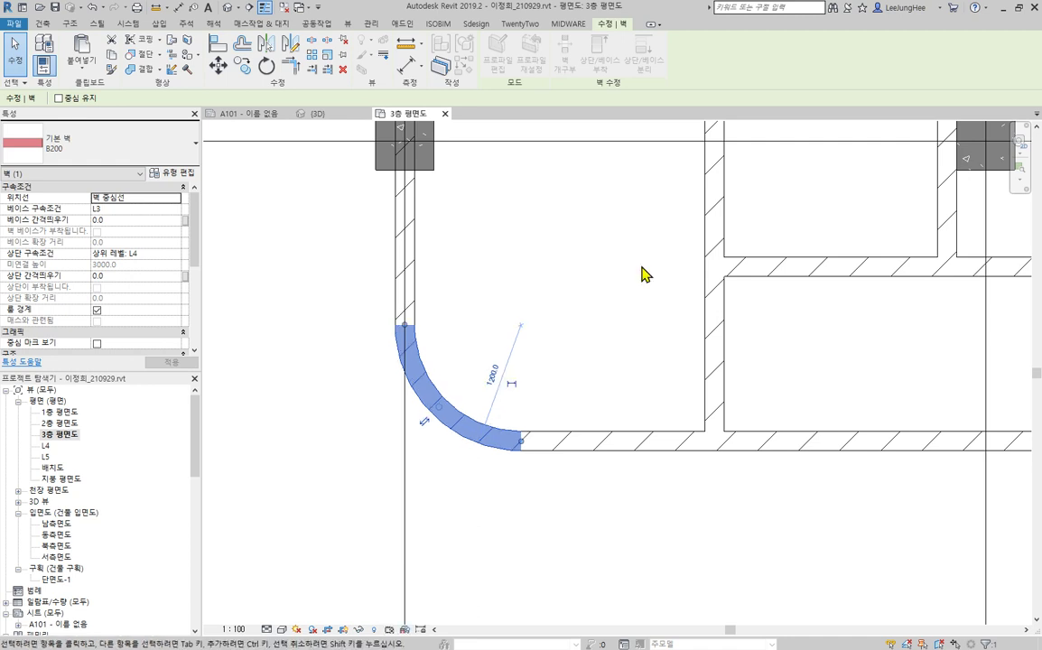
{"action": "left_click", "coordinate": [644, 273]}
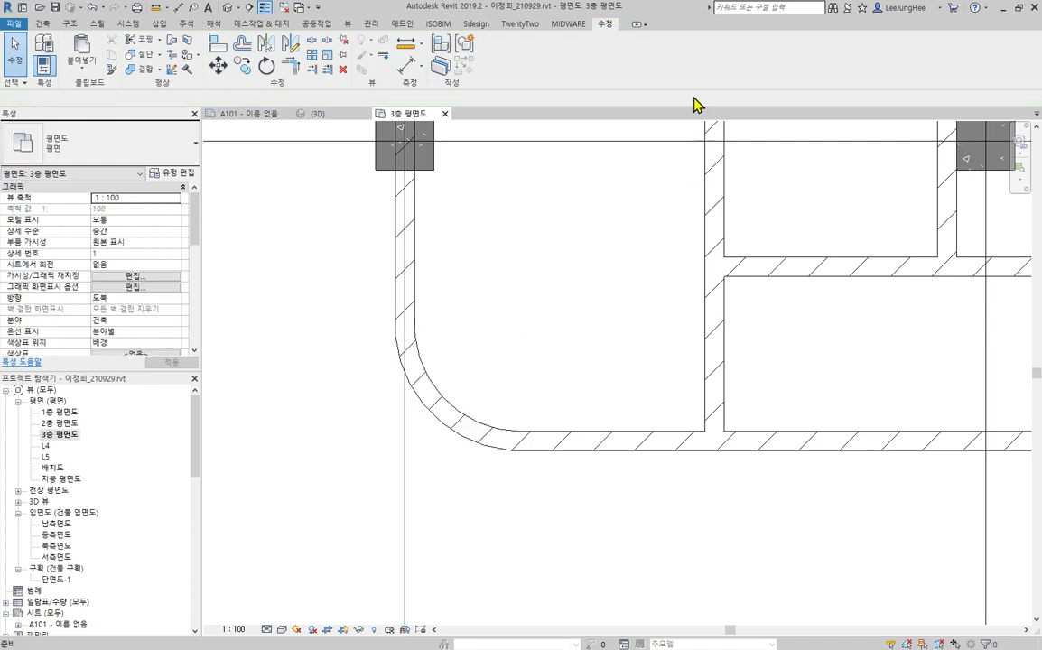
Step: Set the curved corner wall's radius to 900
{"action": "left_click", "coordinate": [484, 436]}
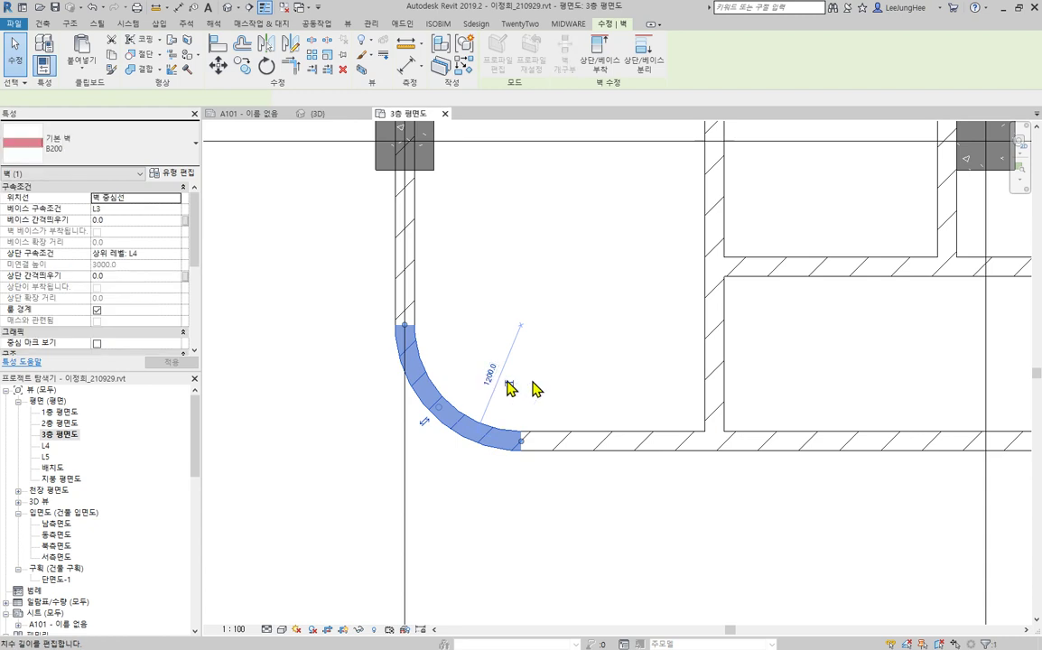
{"action": "left_click", "coordinate": [492, 371]}
{"action": "type", "text": "90"}
{"action": "key", "text": "Return"}
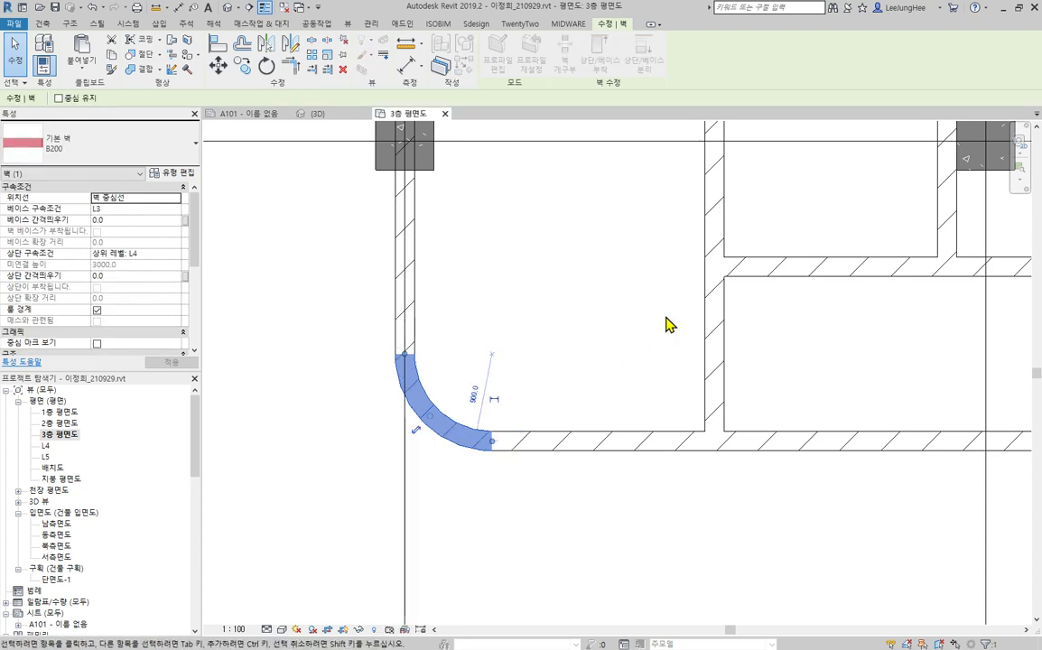
{"action": "left_click", "coordinate": [533, 245]}
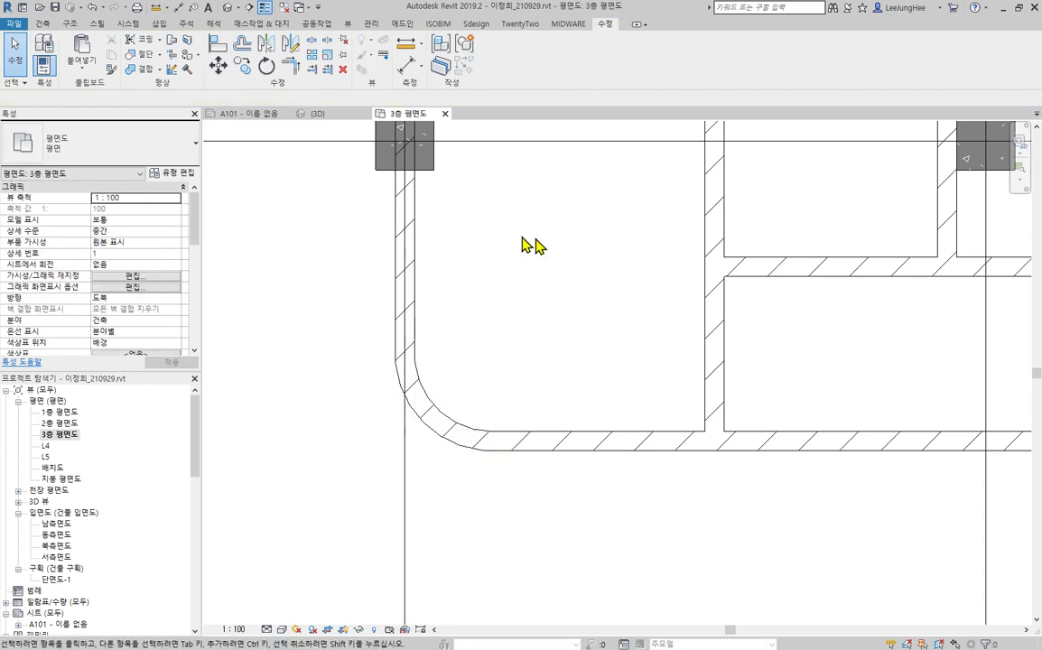
Step: Convert the curved corner wall's temporary radius dimension into a permanent one
{"action": "left_click", "coordinate": [476, 442]}
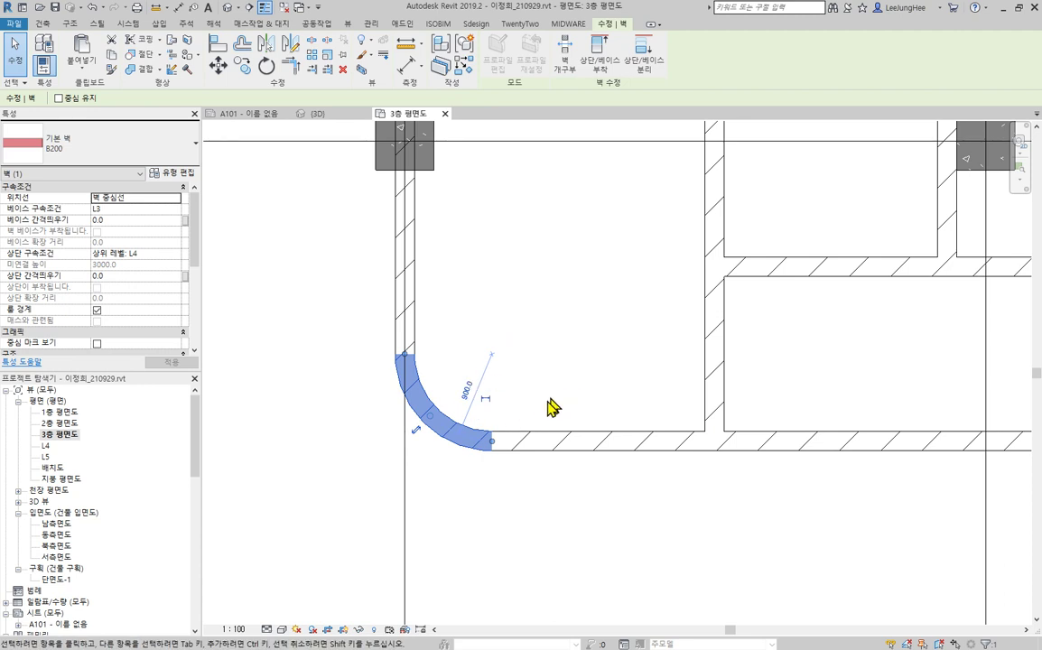
{"action": "left_click", "coordinate": [589, 326]}
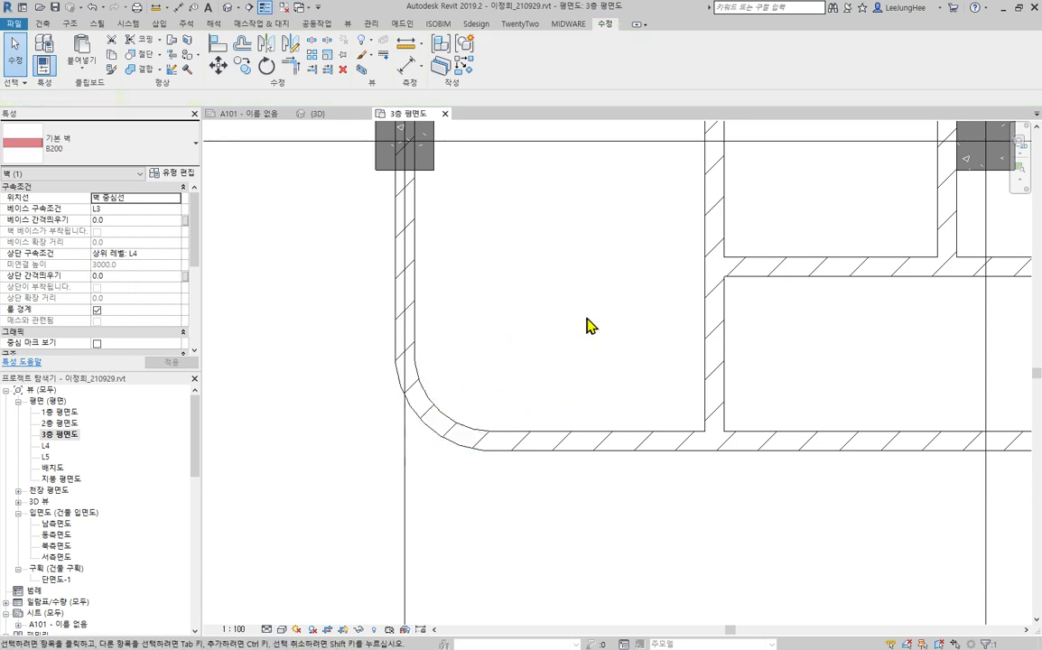
{"action": "left_click", "coordinate": [437, 422]}
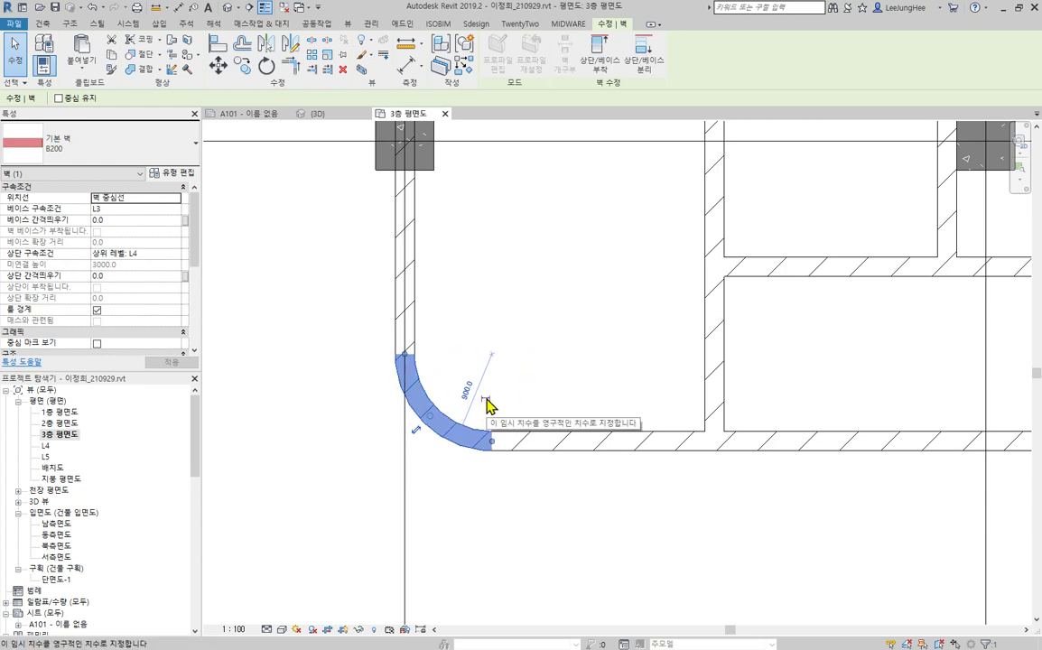
{"action": "left_click", "coordinate": [486, 403]}
{"action": "left_click", "coordinate": [609, 384]}
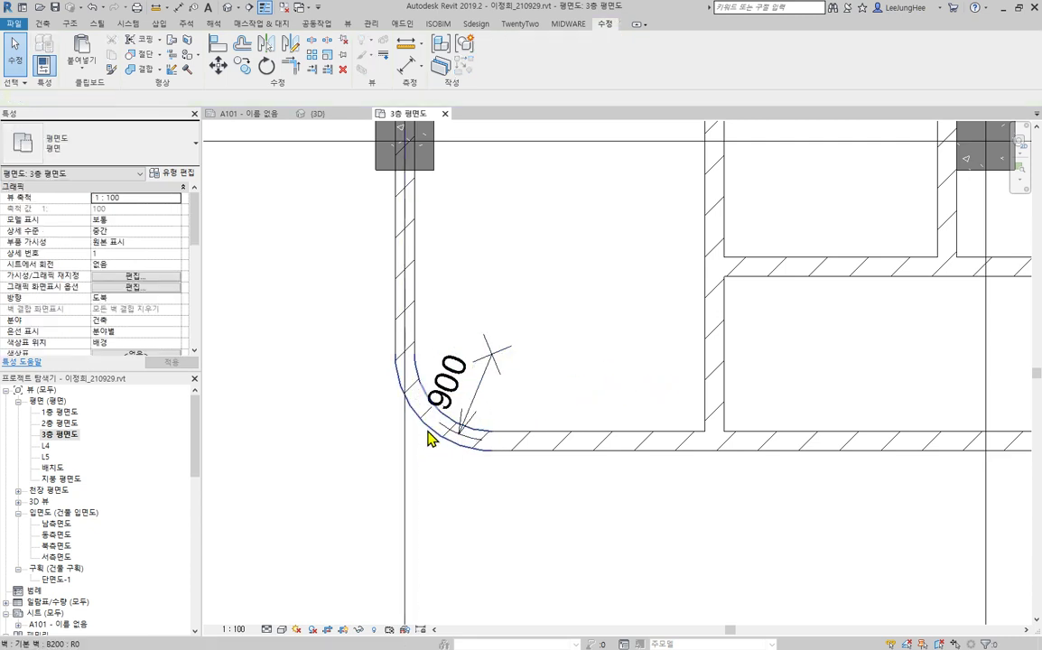
Step: Set the curved corner wall's radius to 1200 through its permanent radial dimension
{"action": "left_click", "coordinate": [433, 437]}
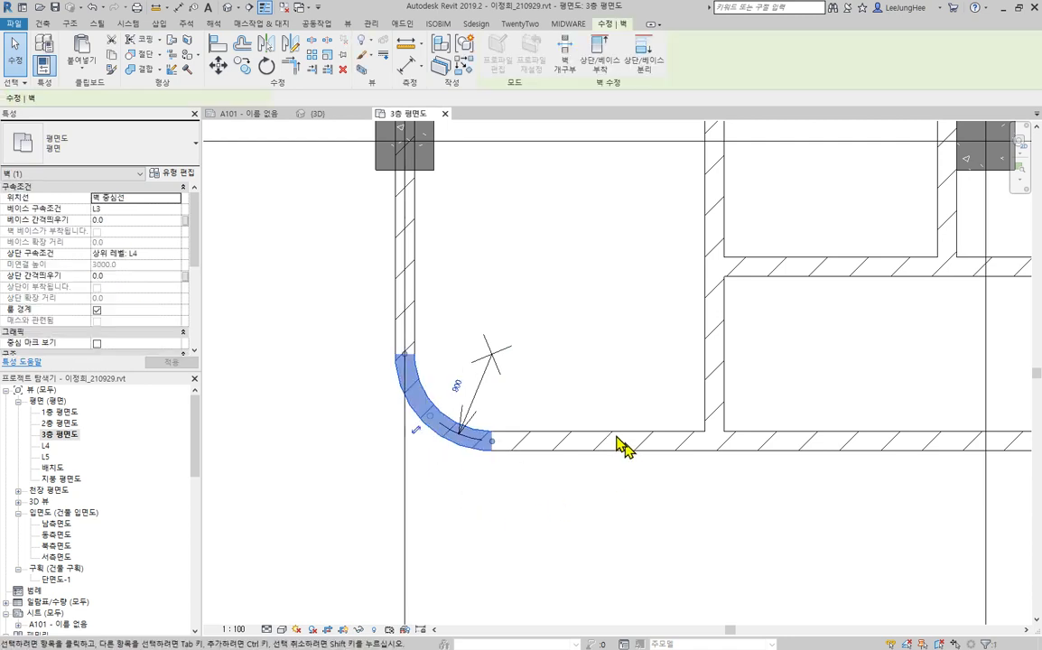
{"action": "left_click", "coordinate": [462, 393]}
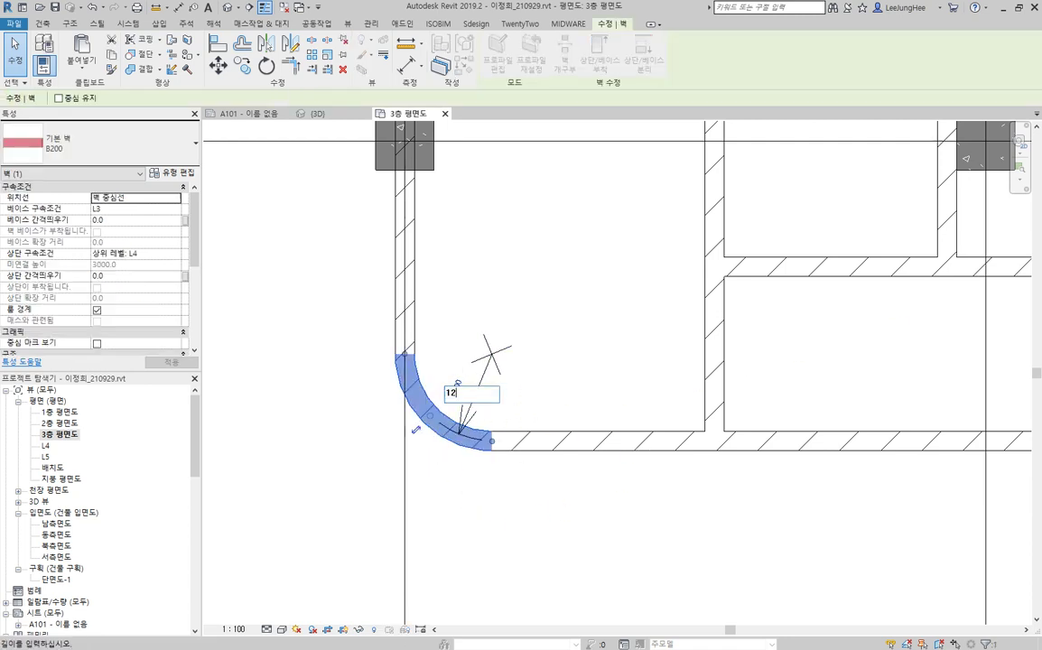
{"action": "type", "text": "1200"}
{"action": "key", "text": "Return"}
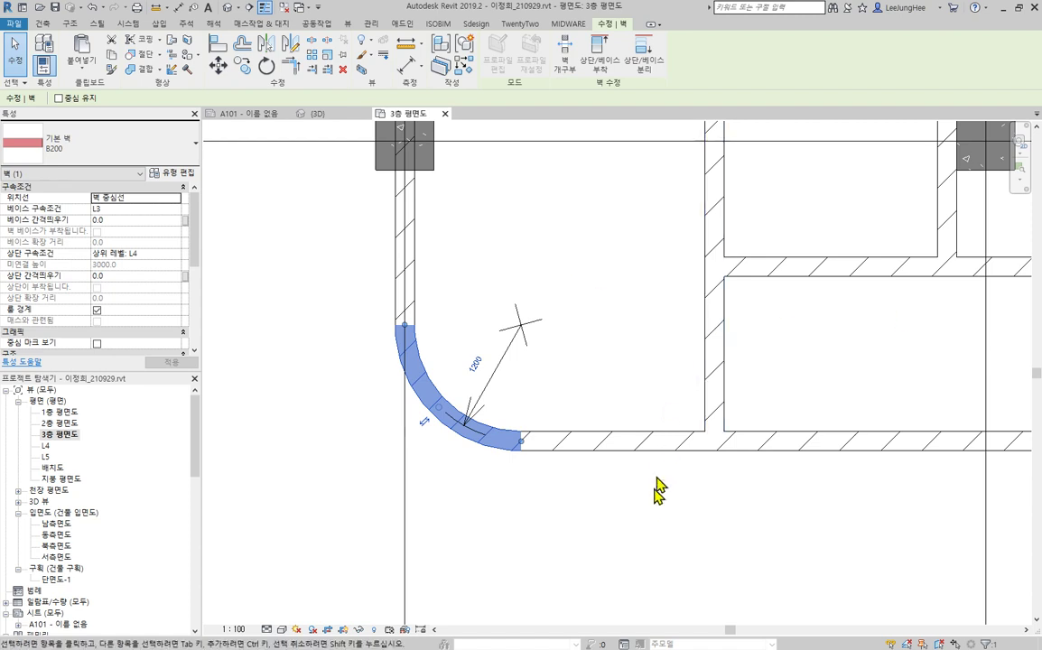
{"action": "left_click", "coordinate": [679, 520]}
Step: Examine the finished interior wall layout, especially where the leftmost vertical wall passes through the concrete column and meets the top exterior wall
{"action": "scroll", "coordinate": [679, 519], "scroll_direction": "down", "scroll_amount": 3}
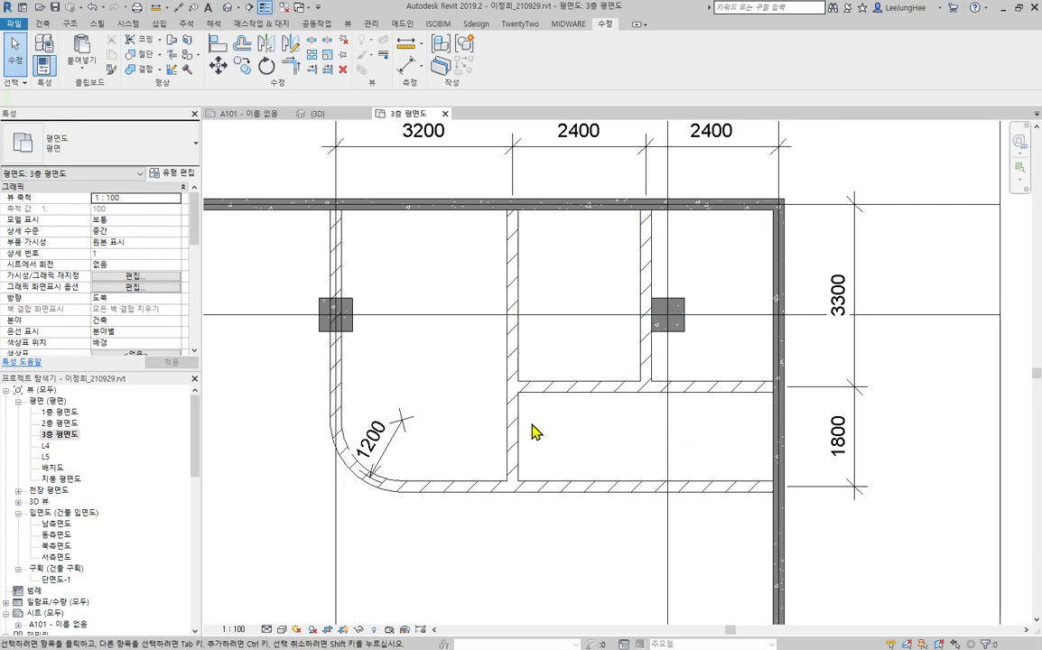
{"action": "middle_click_drag", "start_coordinate": [388, 356], "coordinate": [559, 363]}
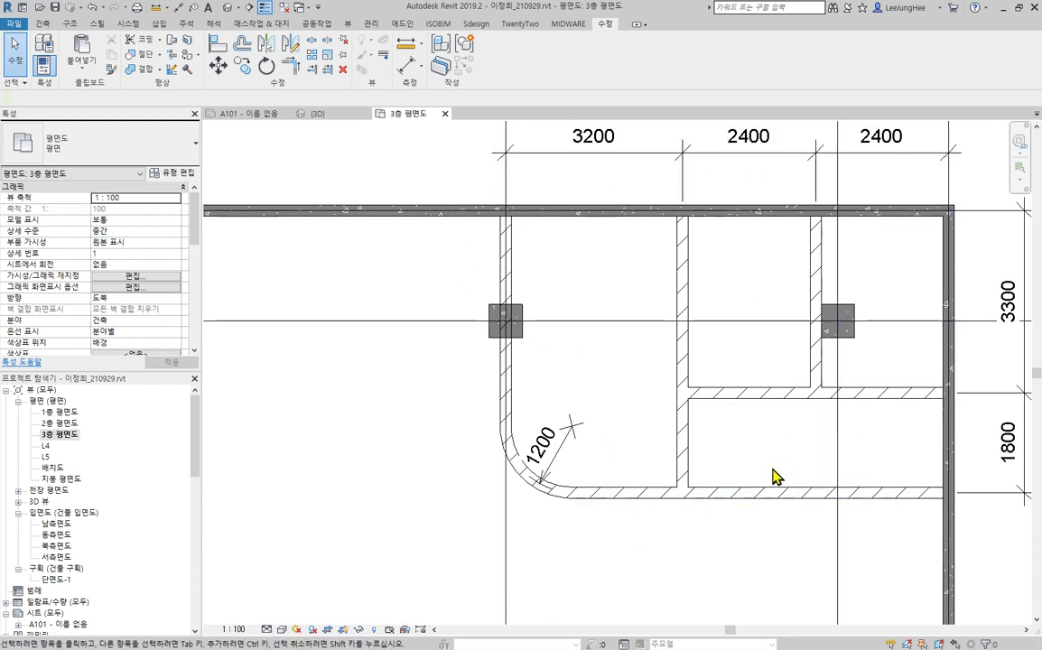
{"action": "middle_click_drag", "start_coordinate": [776, 479], "coordinate": [738, 512]}
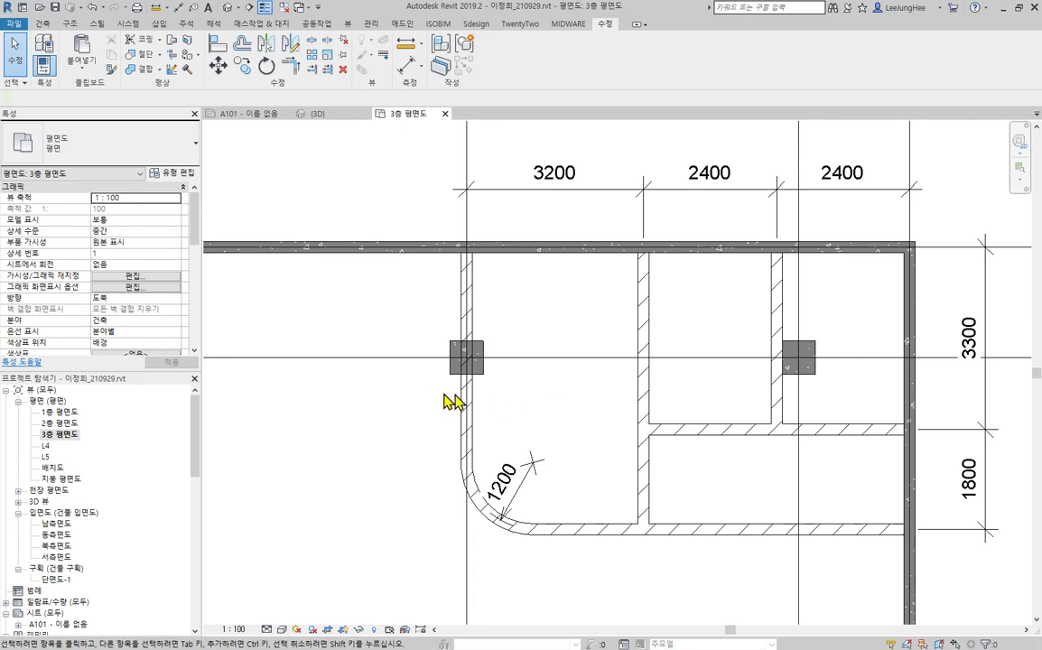
{"action": "scroll", "coordinate": [426, 367], "scroll_direction": "up", "scroll_amount": 4}
{"action": "scroll", "coordinate": [501, 377], "scroll_direction": "up", "scroll_amount": 3}
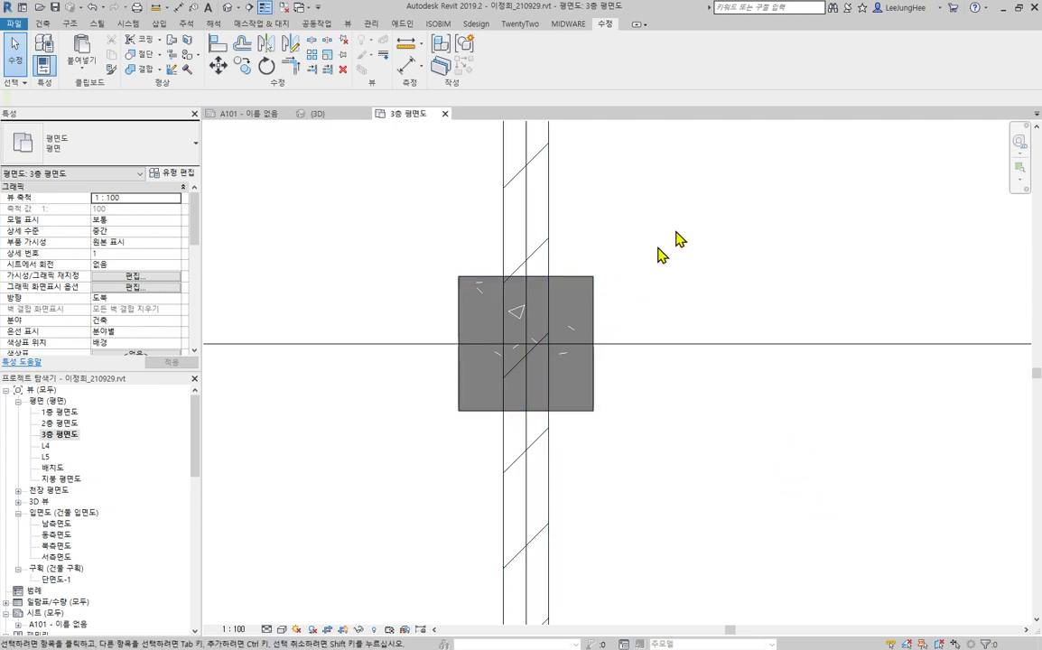
{"action": "scroll", "coordinate": [710, 319], "scroll_direction": "down", "scroll_amount": 2}
{"action": "mouse_move", "coordinate": [710, 319]}
{"action": "middle_mouse_down"}
{"action": "mouse_move", "coordinate": [703, 307]}
{"action": "mouse_move", "coordinate": [688, 314]}
{"action": "mouse_move", "coordinate": [708, 307]}
{"action": "middle_mouse_up"}
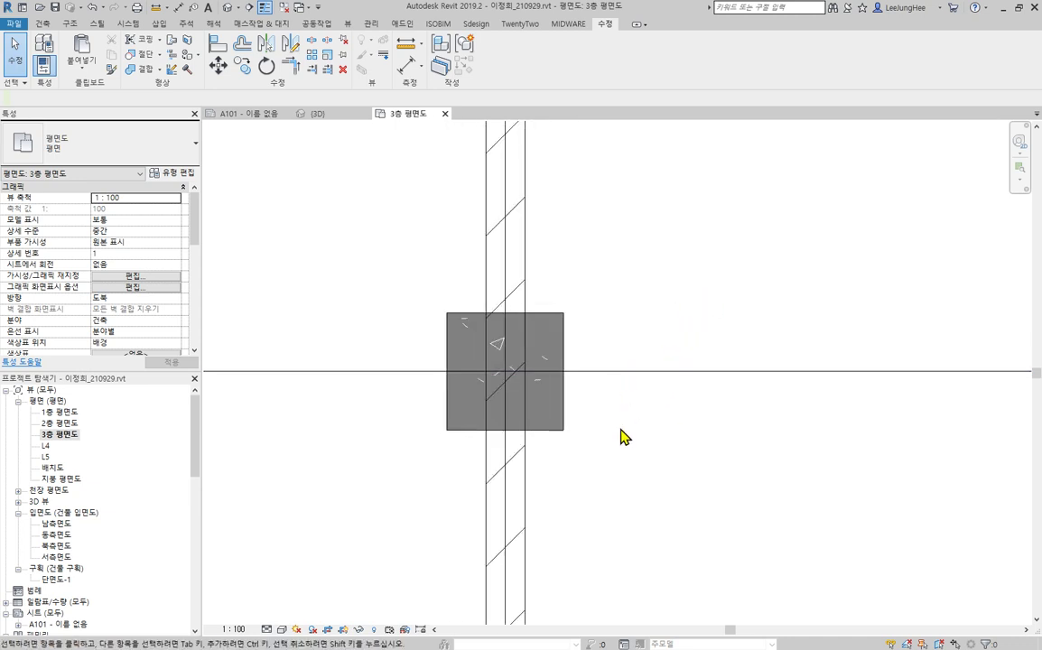
{"action": "scroll", "coordinate": [765, 323], "scroll_direction": "down", "scroll_amount": 2}
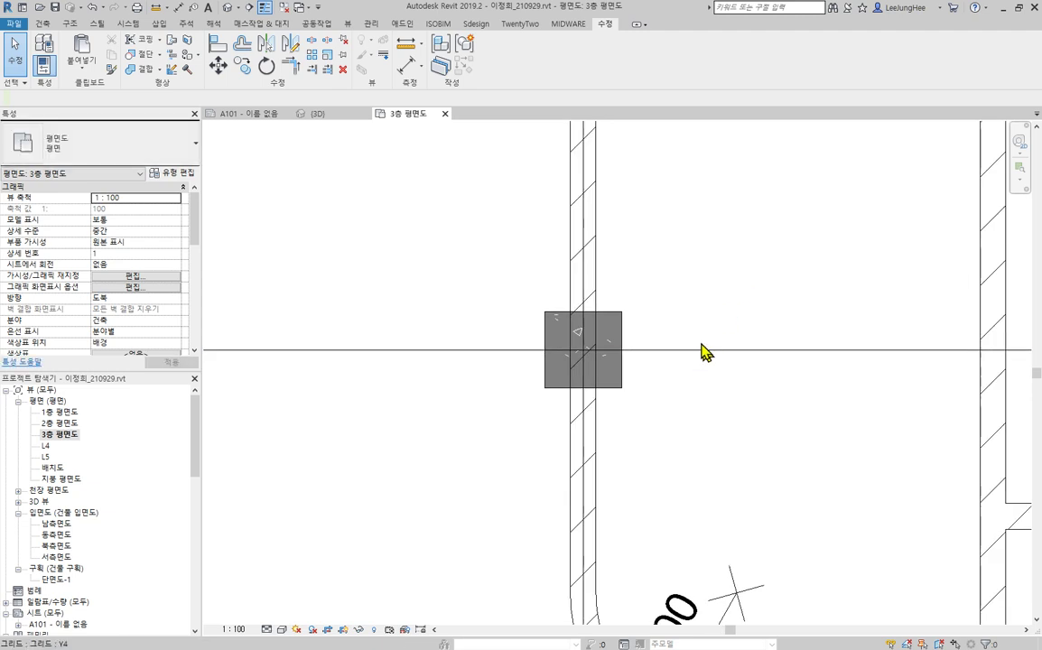
{"action": "middle_click_drag", "start_coordinate": [775, 275], "coordinate": [627, 359]}
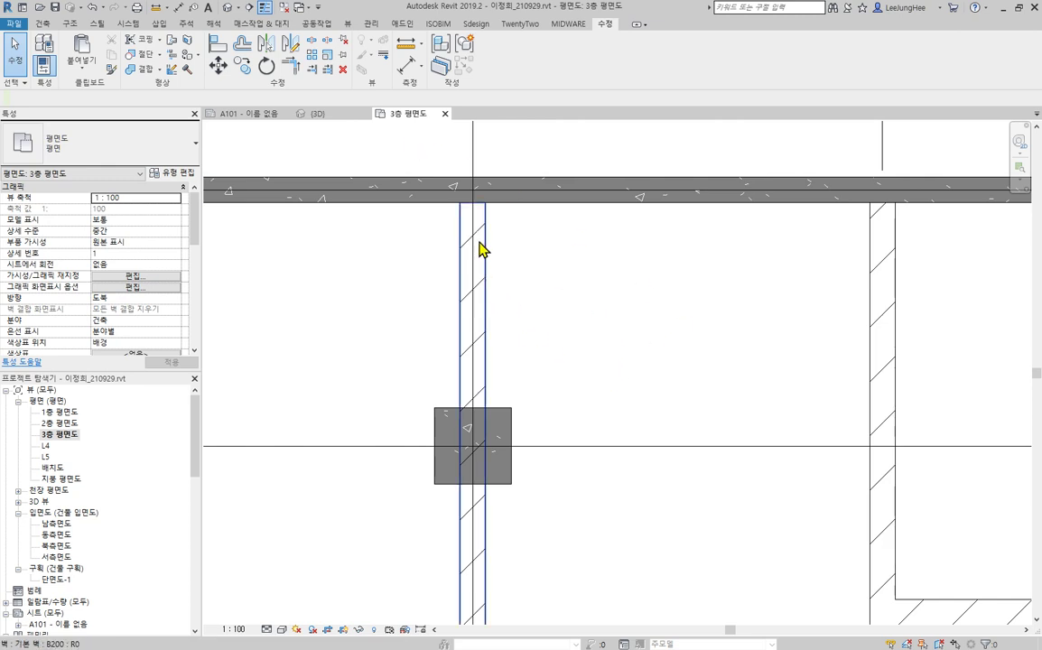
{"action": "middle_click_drag", "start_coordinate": [580, 549], "coordinate": [652, 428]}
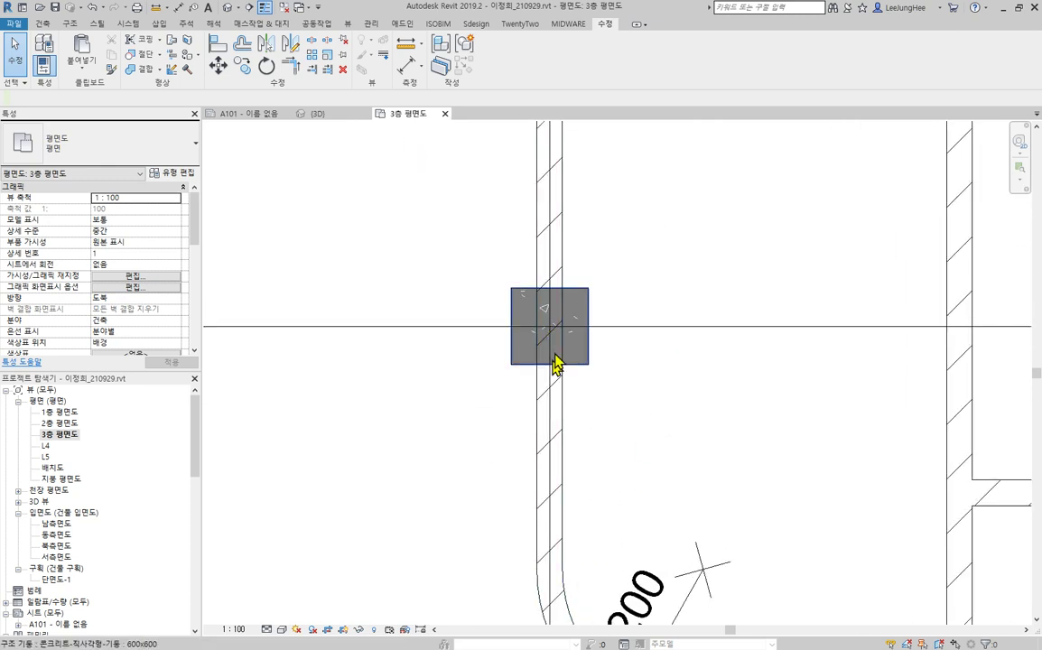
{"action": "middle_click_drag", "start_coordinate": [555, 363], "coordinate": [566, 394]}
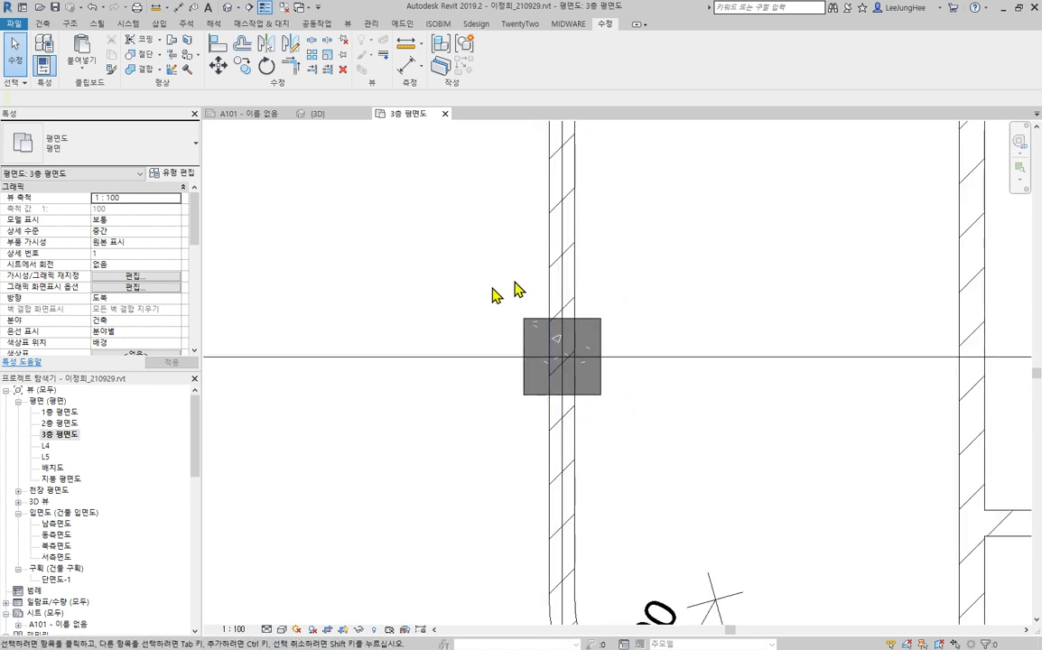
Step: Join the concrete column's geometry with the leftmost vertical brick wall that passes through it
{"action": "left_click", "coordinate": [146, 71]}
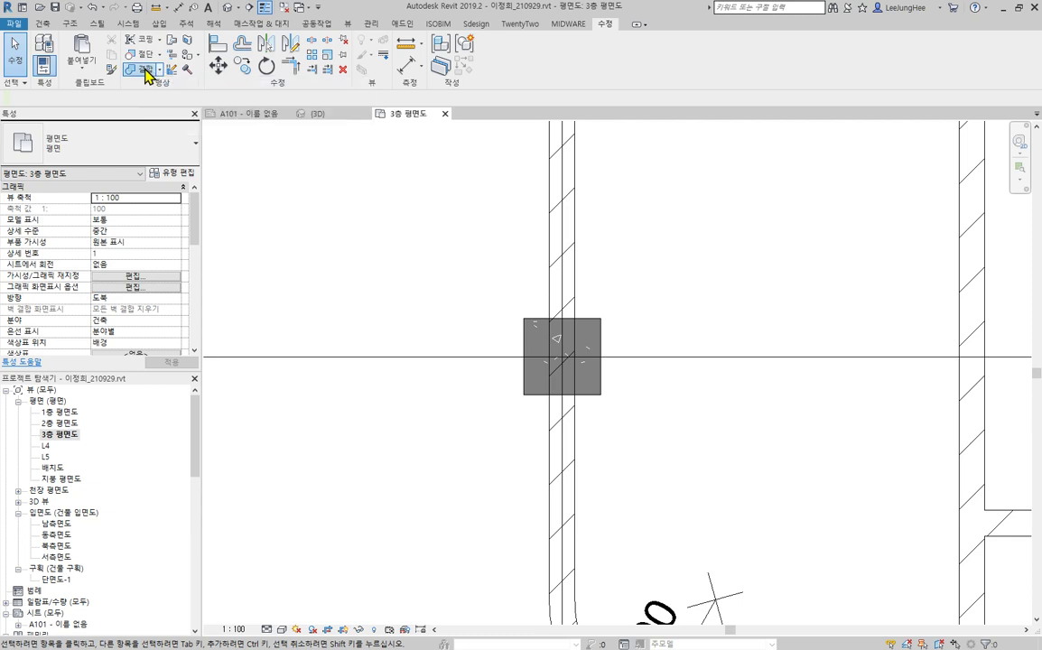
{"action": "left_click", "coordinate": [605, 407]}
{"action": "left_click", "coordinate": [577, 282]}
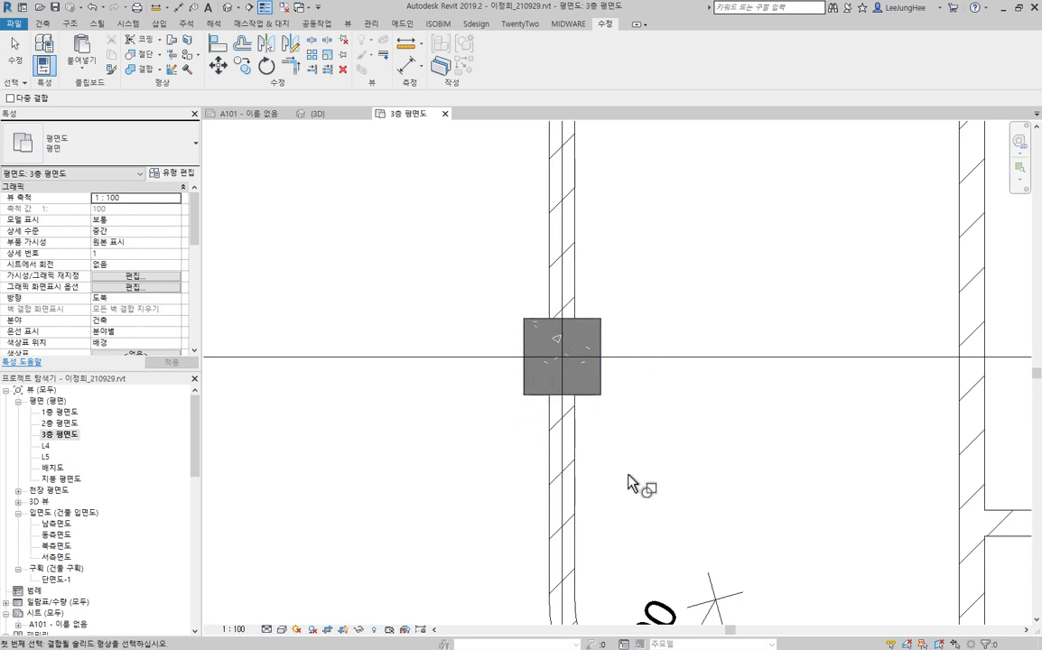
{"action": "key", "text": "Escape"}
Step: Examine the joined column and brick wall, along with the wall's run up to the exterior wall
{"action": "scroll", "coordinate": [568, 400], "scroll_direction": "down", "scroll_amount": 1}
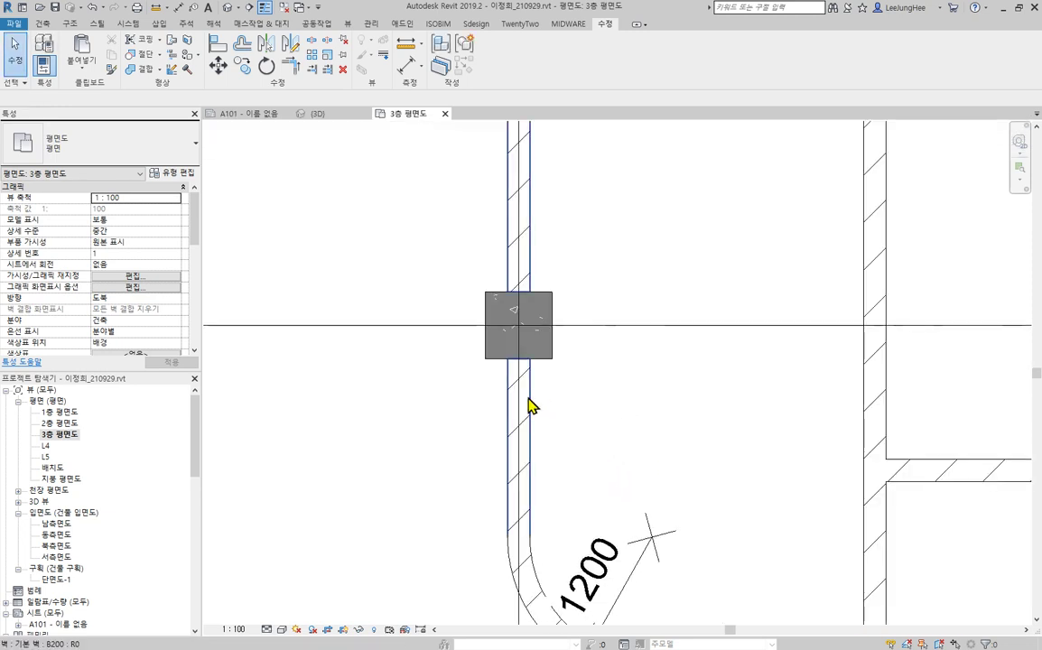
{"action": "left_click", "coordinate": [525, 408]}
{"action": "middle_click_drag", "start_coordinate": [431, 365], "coordinate": [612, 425]}
{"action": "left_click", "coordinate": [609, 420]}
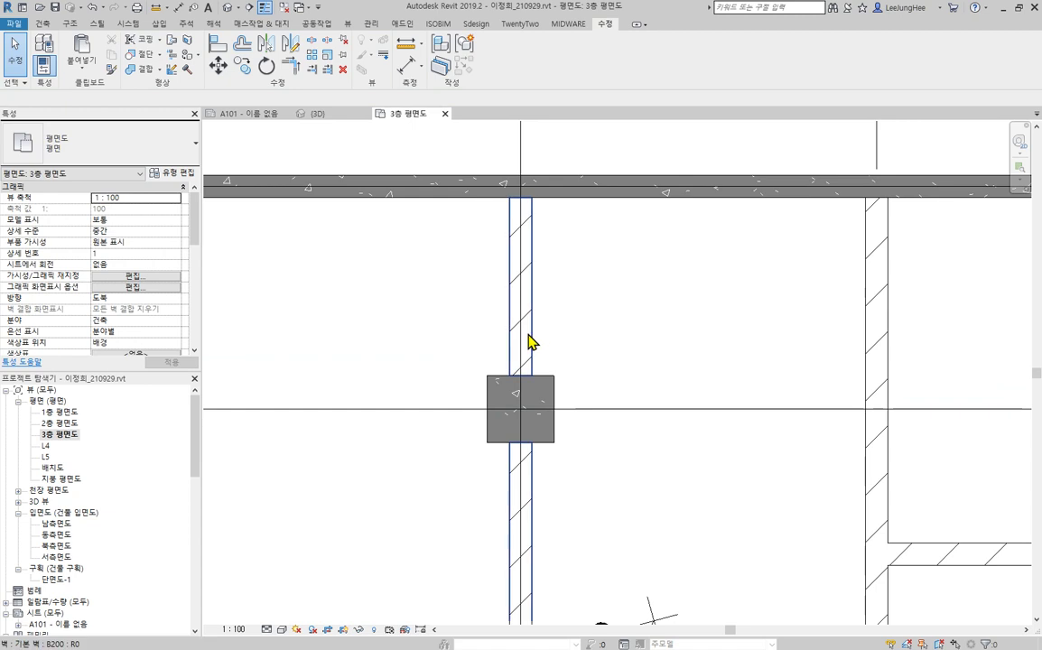
{"action": "left_click", "coordinate": [551, 395]}
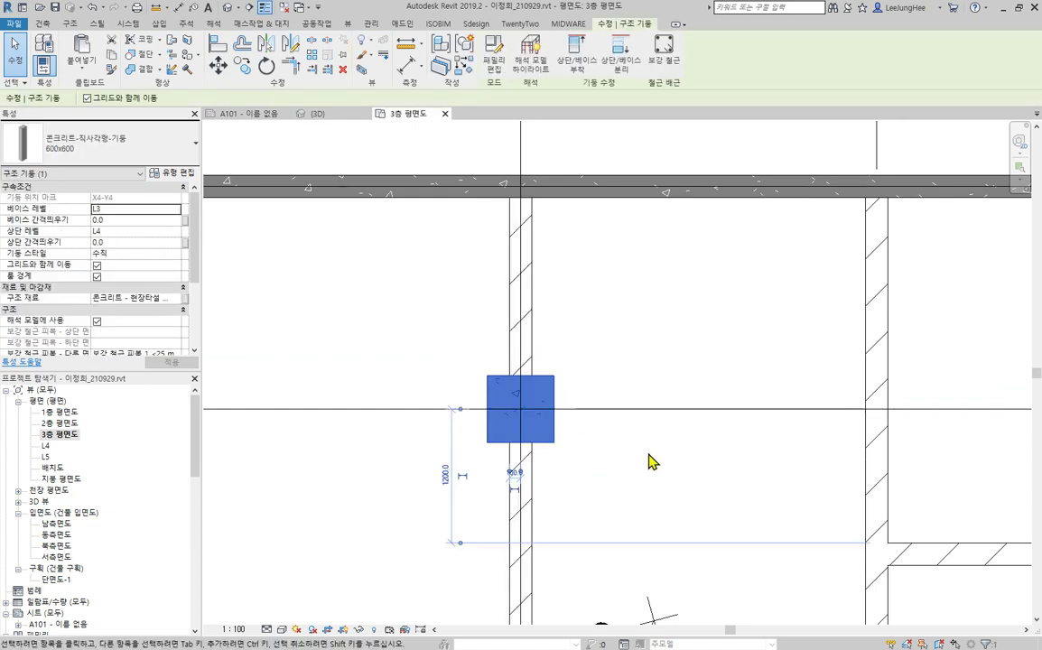
{"action": "key", "text": "Escape"}
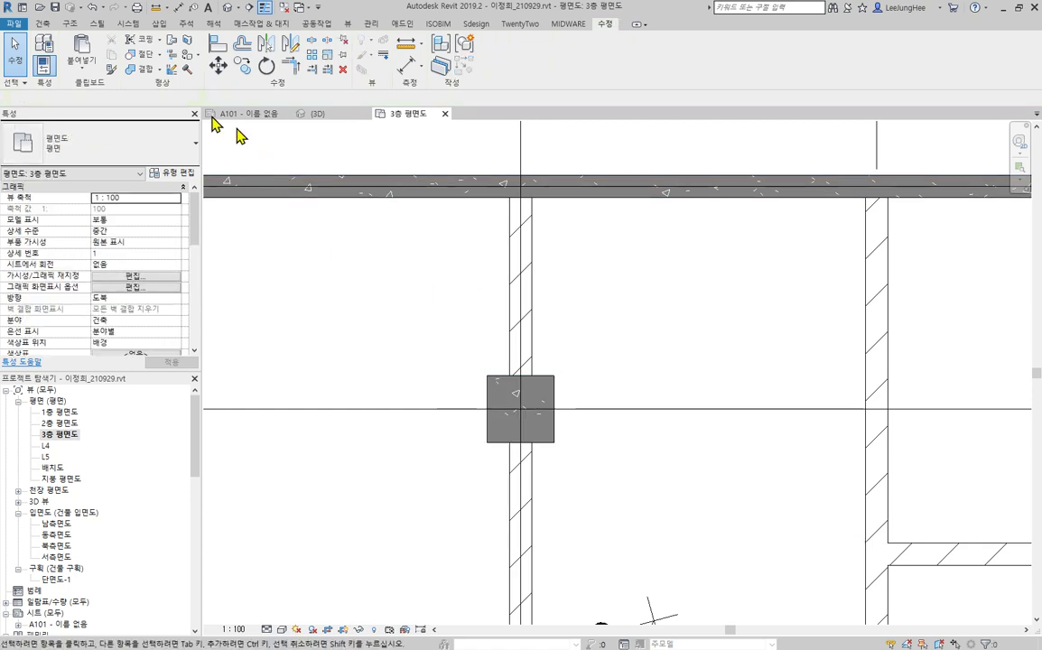
Step: Switch the join order of the column and the leftmost brick wall, and switch it back so the column cuts the wall
{"action": "left_click", "coordinate": [159, 69]}
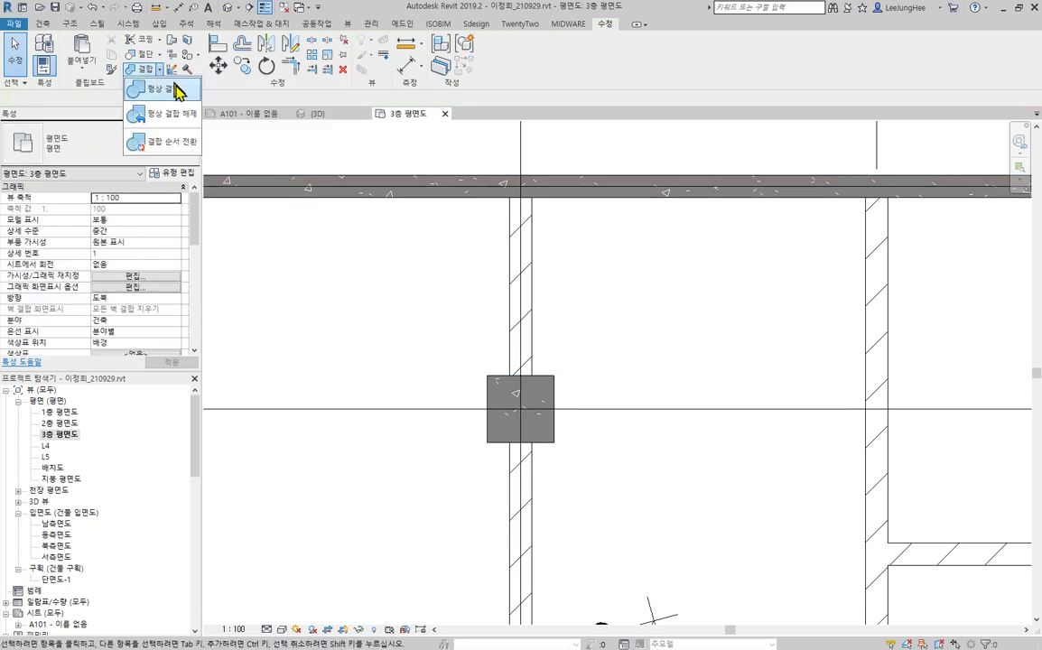
{"action": "left_click", "coordinate": [180, 148]}
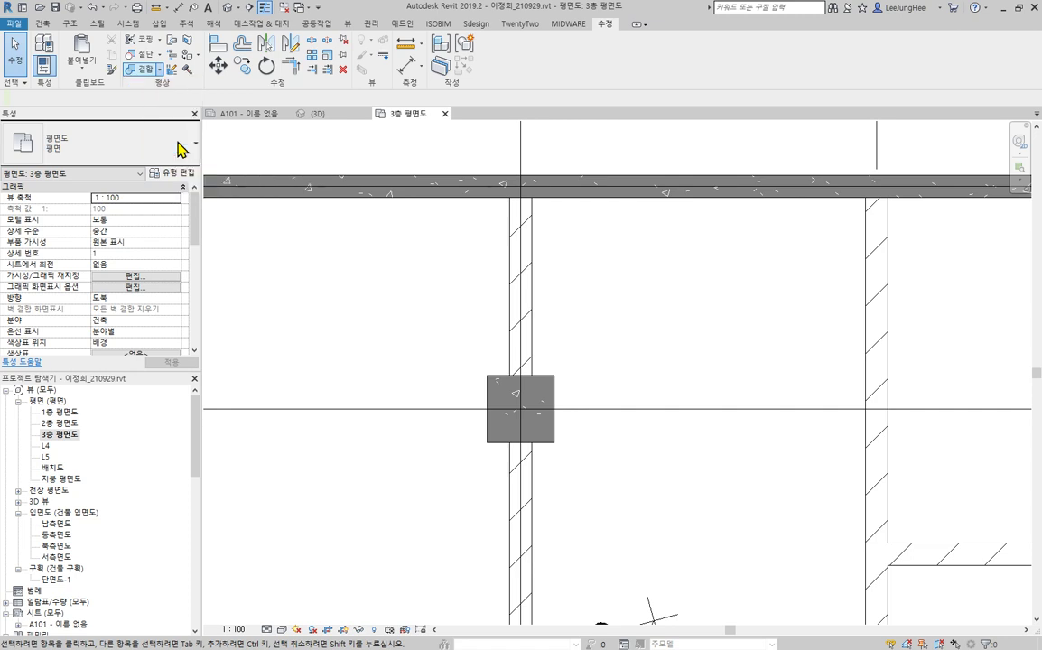
{"action": "left_click", "coordinate": [551, 386]}
{"action": "left_click", "coordinate": [538, 363]}
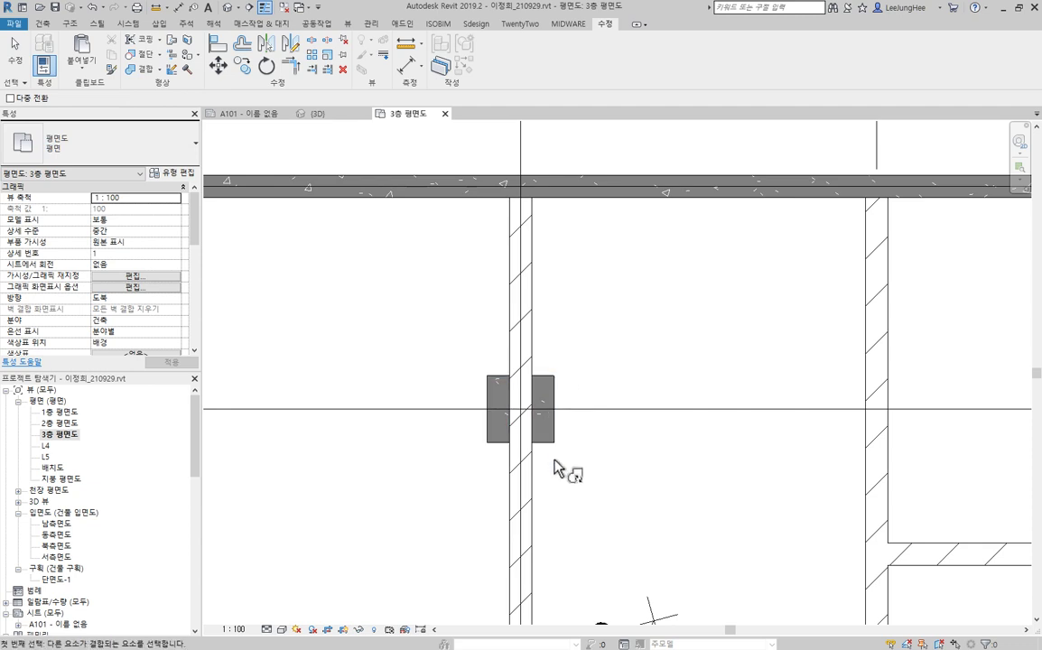
{"action": "left_click", "coordinate": [548, 424]}
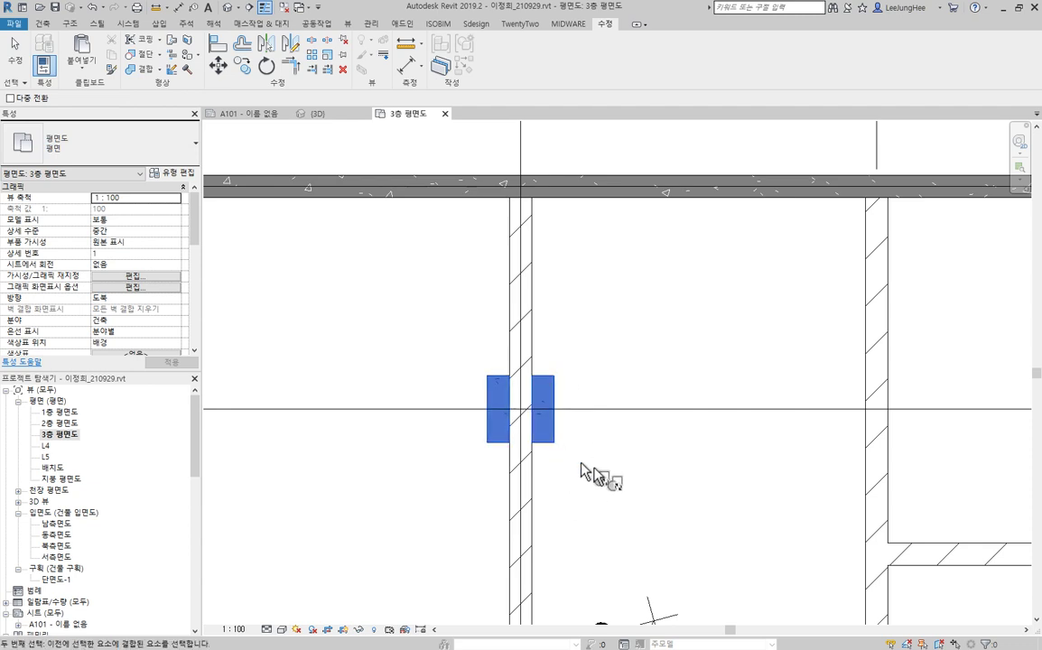
{"action": "left_click", "coordinate": [539, 327]}
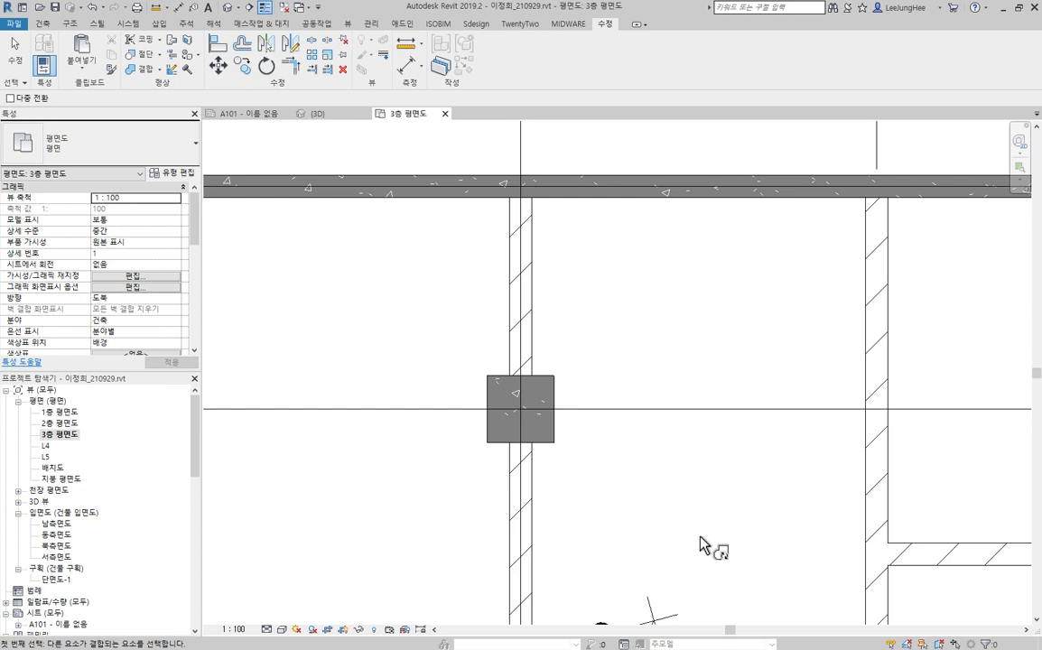
{"action": "key", "text": "Escape"}
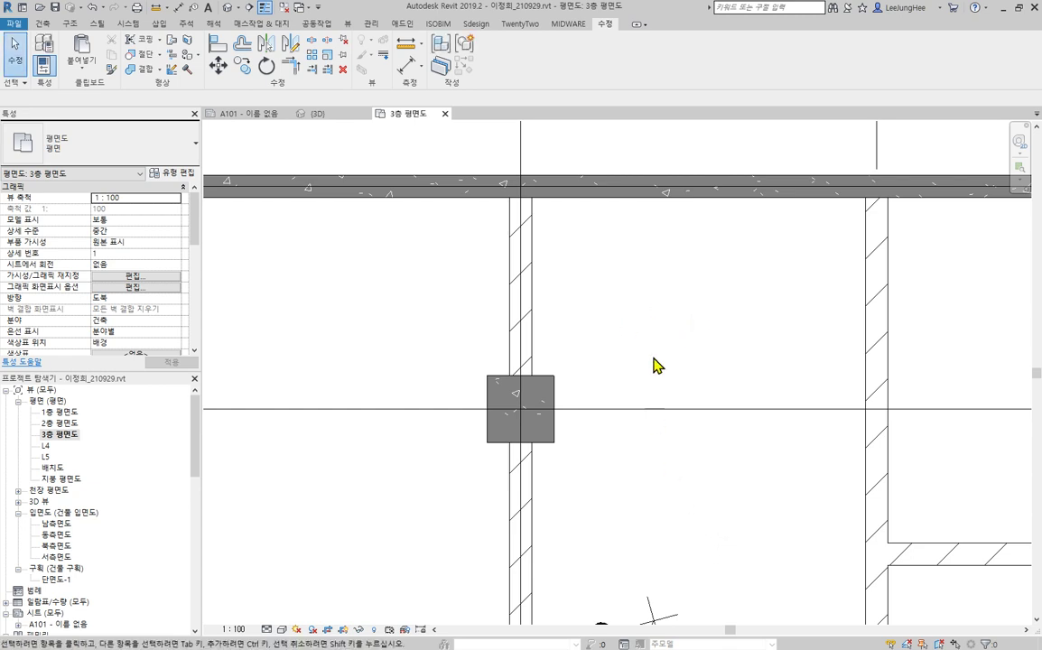
Step: Review the finished interior wall layout and compare it with the third-floor plan and its WD doors in the exam PDF in Adobe Acrobat
{"action": "scroll", "coordinate": [763, 302], "scroll_direction": "down", "scroll_amount": 4}
{"action": "middle_click_drag", "start_coordinate": [726, 354], "coordinate": [596, 362]}
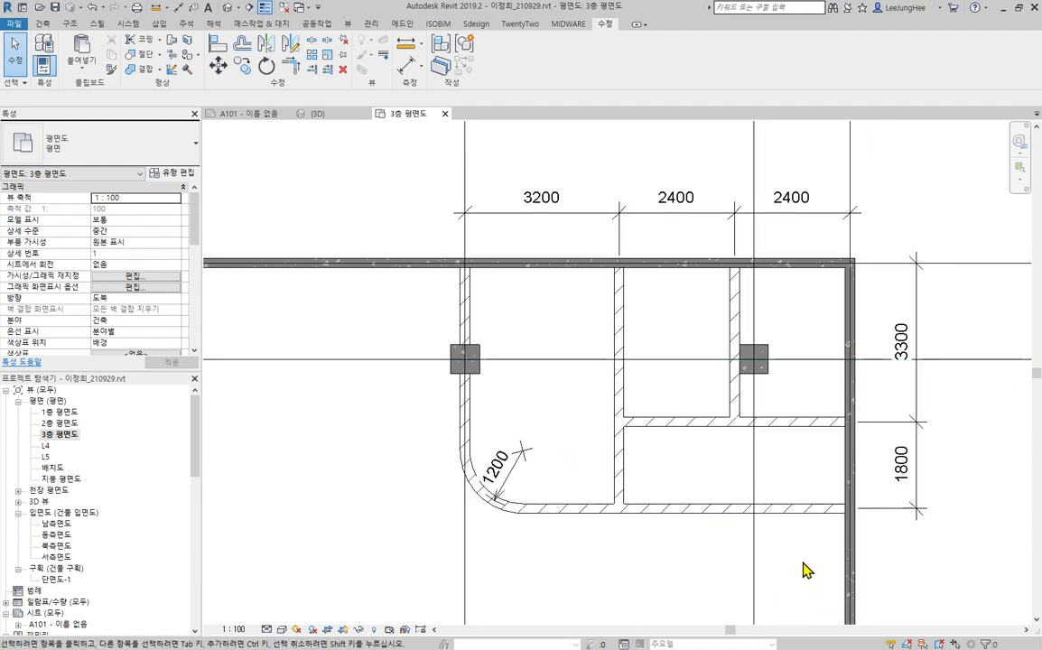
{"action": "scroll", "coordinate": [744, 372], "scroll_direction": "up", "scroll_amount": 2}
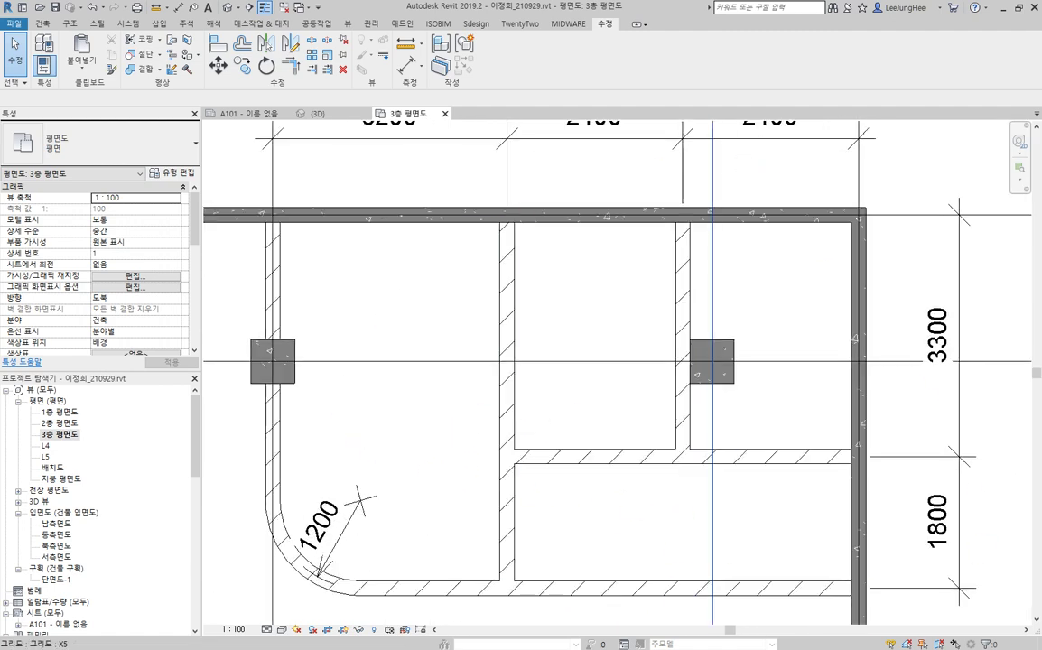
{"action": "scroll", "coordinate": [739, 508], "scroll_direction": "down", "scroll_amount": 1}
{"action": "middle_click_drag", "start_coordinate": [618, 538], "coordinate": [731, 470]}
{"action": "scroll", "coordinate": [663, 529], "scroll_direction": "down", "scroll_amount": 2}
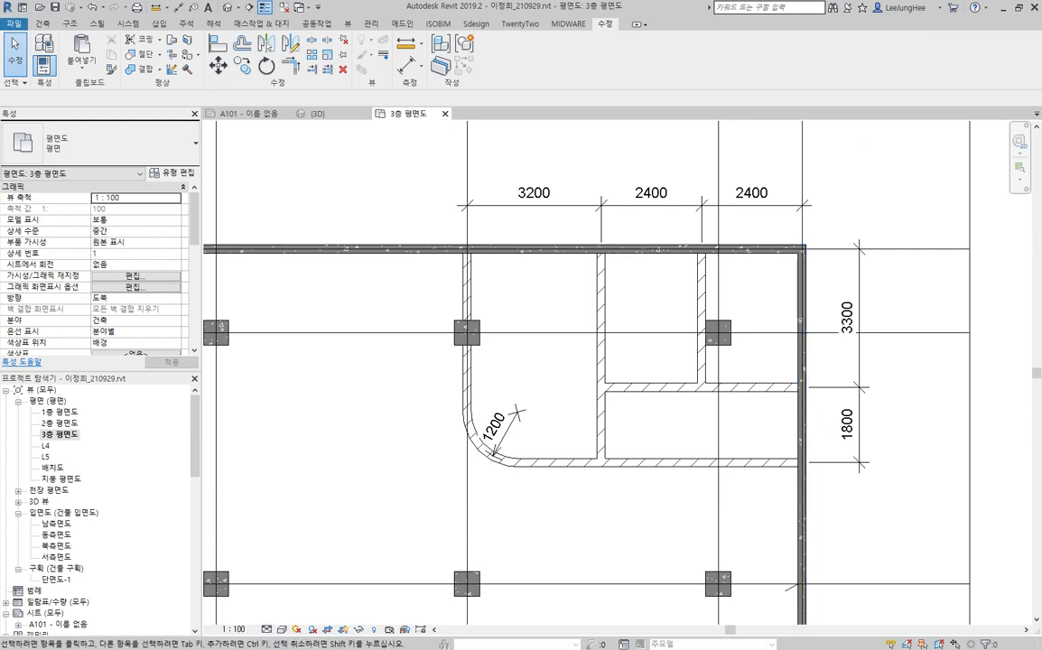
{"action": "key", "text": "alt+Tab"}
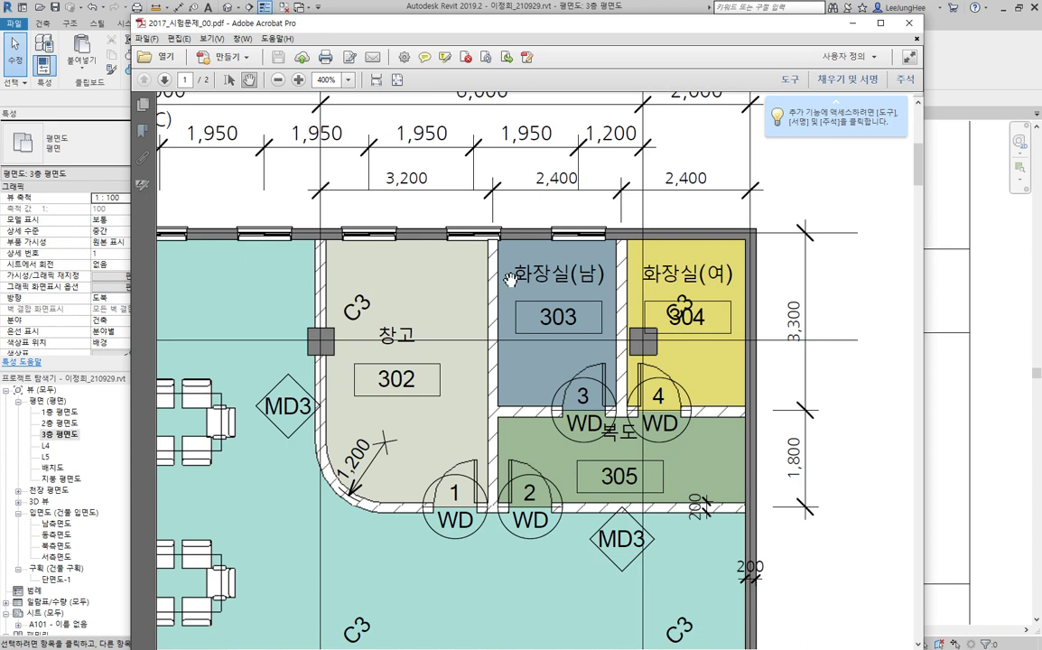
{"action": "mouse_move", "coordinate": [713, 34]}
{"action": "left_mouse_down"}
{"action": "mouse_move", "coordinate": [870, 18]}
{"action": "mouse_move", "coordinate": [671, 34]}
{"action": "left_mouse_up"}
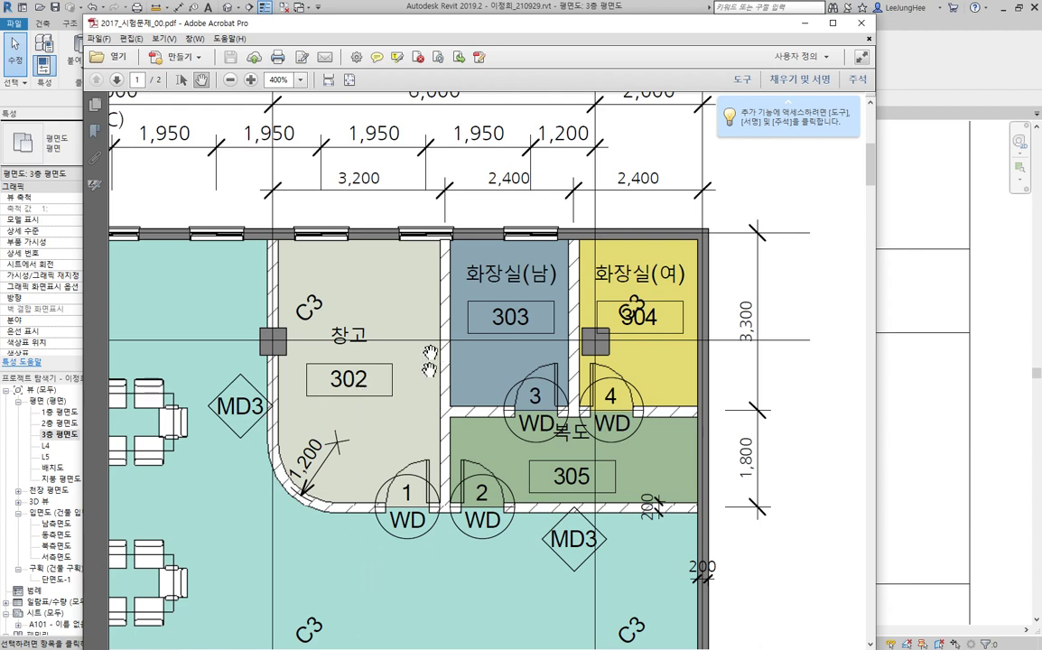
{"action": "left_click", "coordinate": [804, 23]}
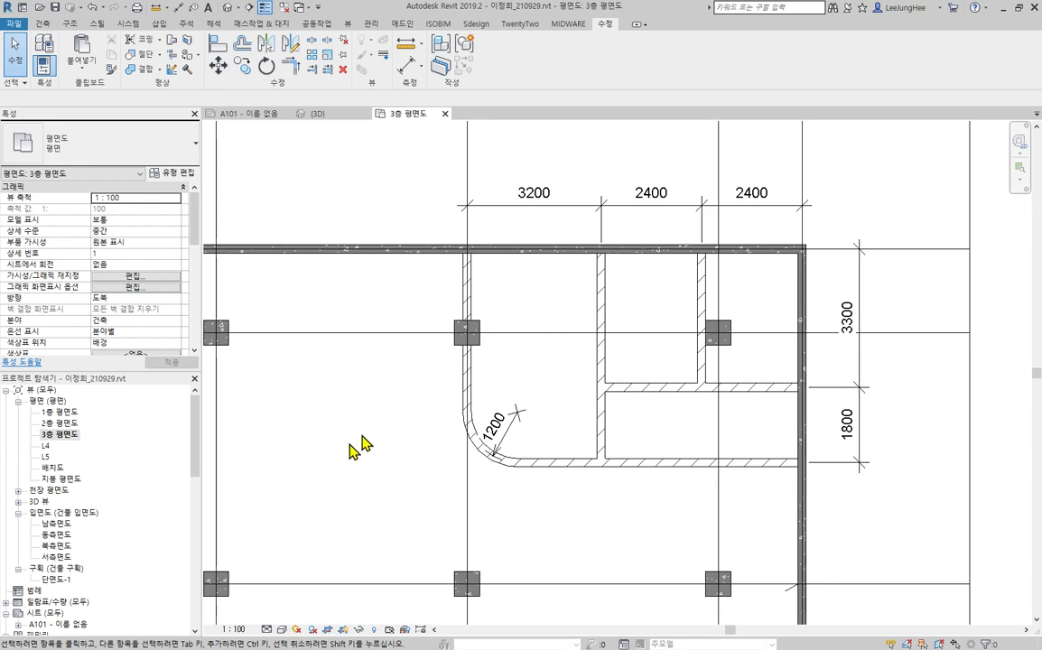
Step: Start the Door command and choose the wooden single swing door type 목재 외여닫이문 0800 x 2100mm
{"action": "left_click", "coordinate": [45, 24]}
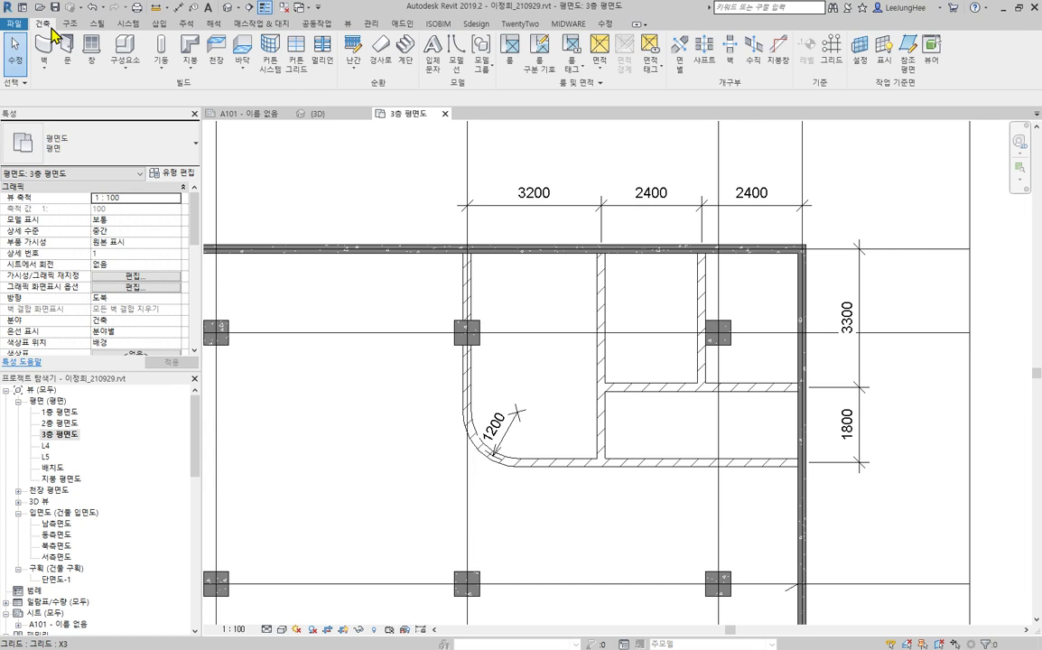
{"action": "left_click", "coordinate": [69, 63]}
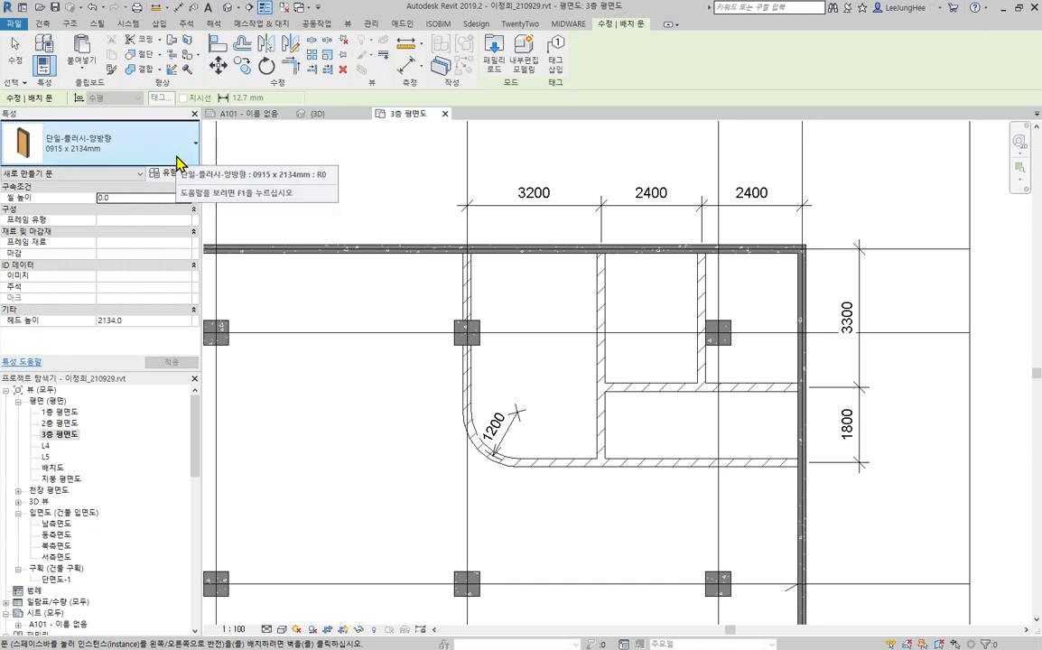
{"action": "left_click", "coordinate": [95, 147]}
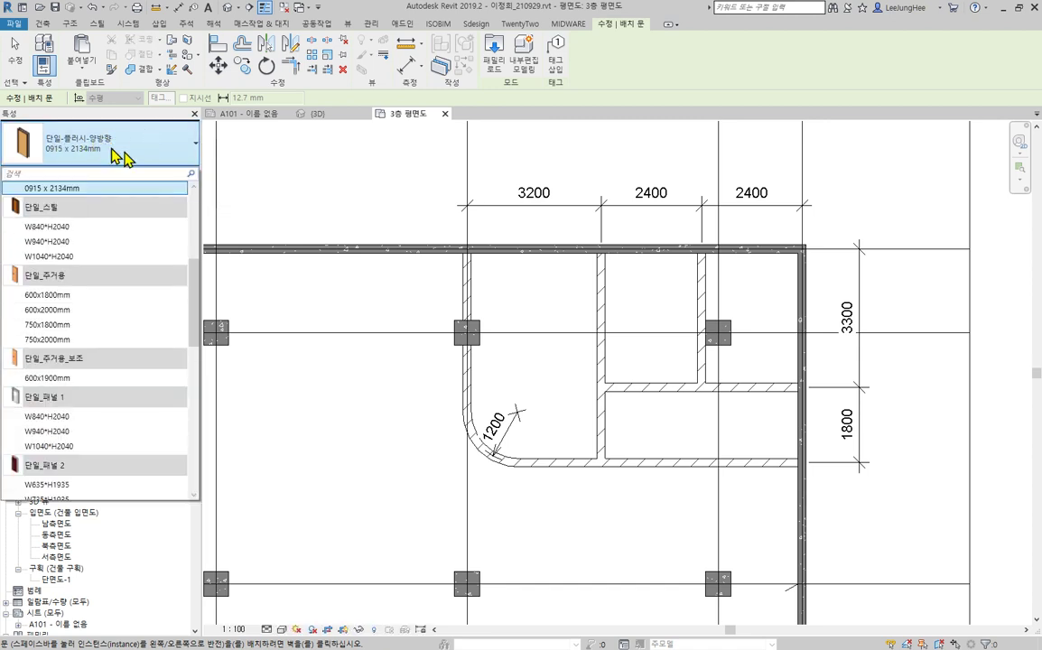
{"action": "scroll", "coordinate": [105, 275], "scroll_direction": "up", "scroll_amount": 5}
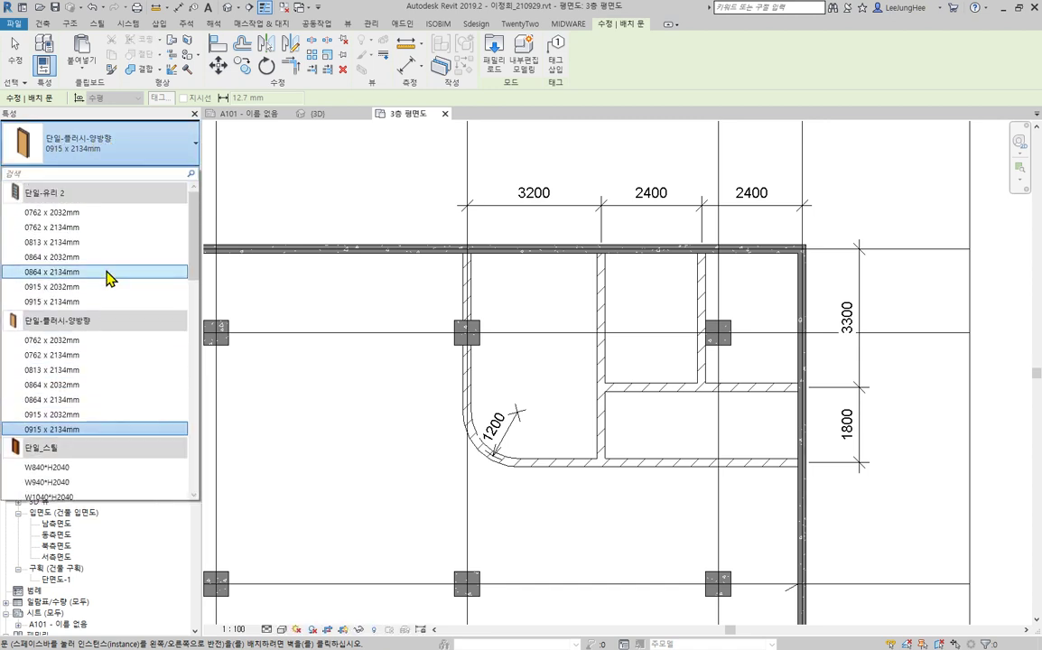
{"action": "scroll", "coordinate": [105, 275], "scroll_direction": "down", "scroll_amount": 6}
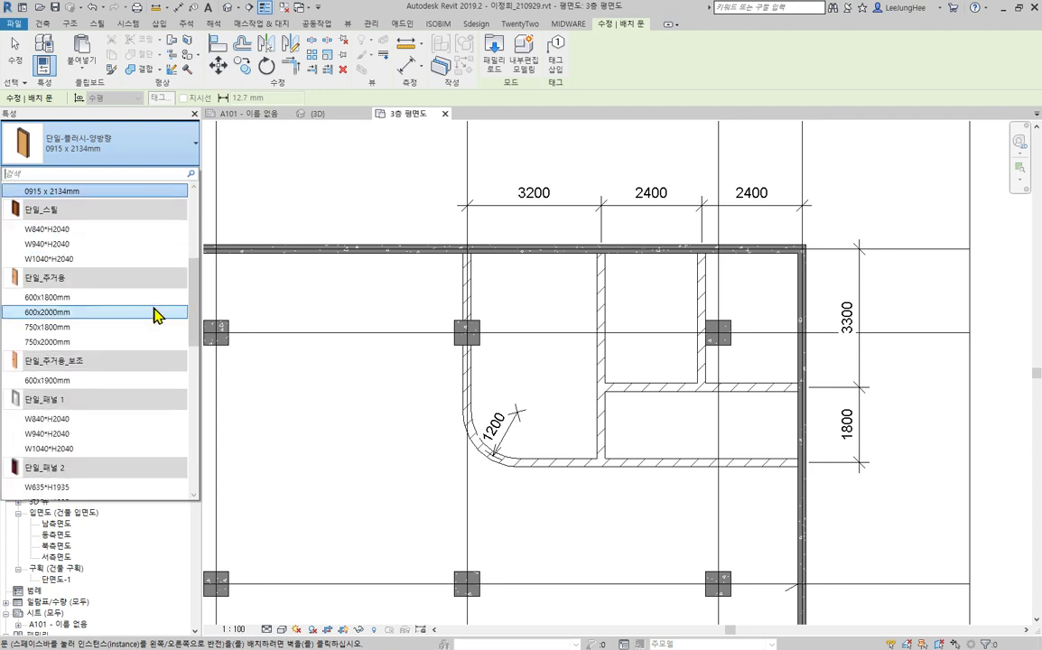
{"action": "scroll", "coordinate": [145, 325], "scroll_direction": "down", "scroll_amount": 6}
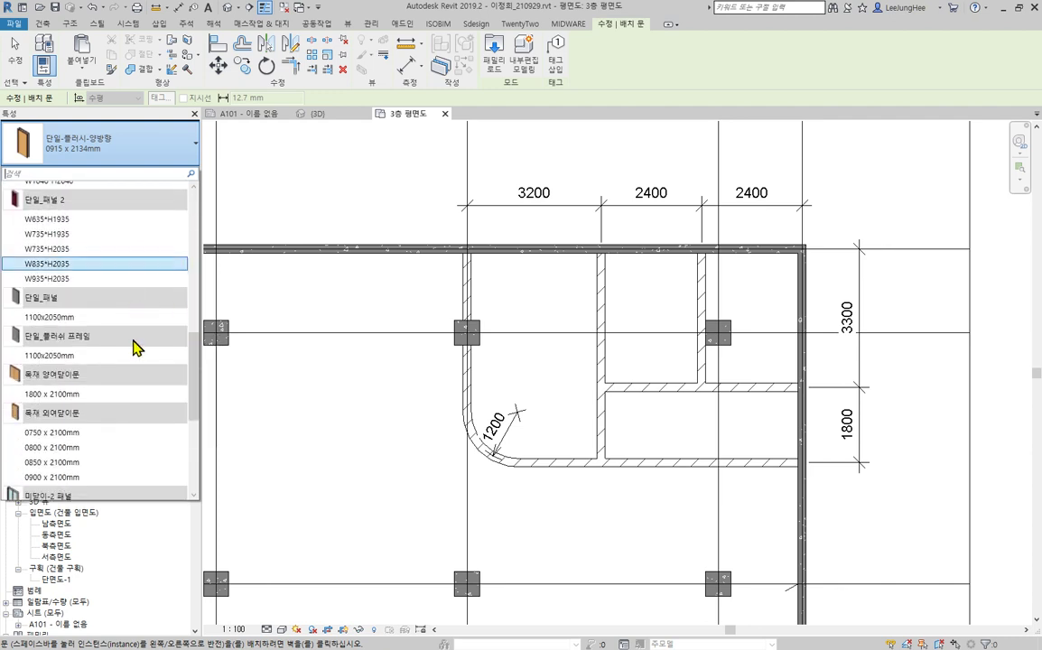
{"action": "scroll", "coordinate": [133, 353], "scroll_direction": "down", "scroll_amount": 3}
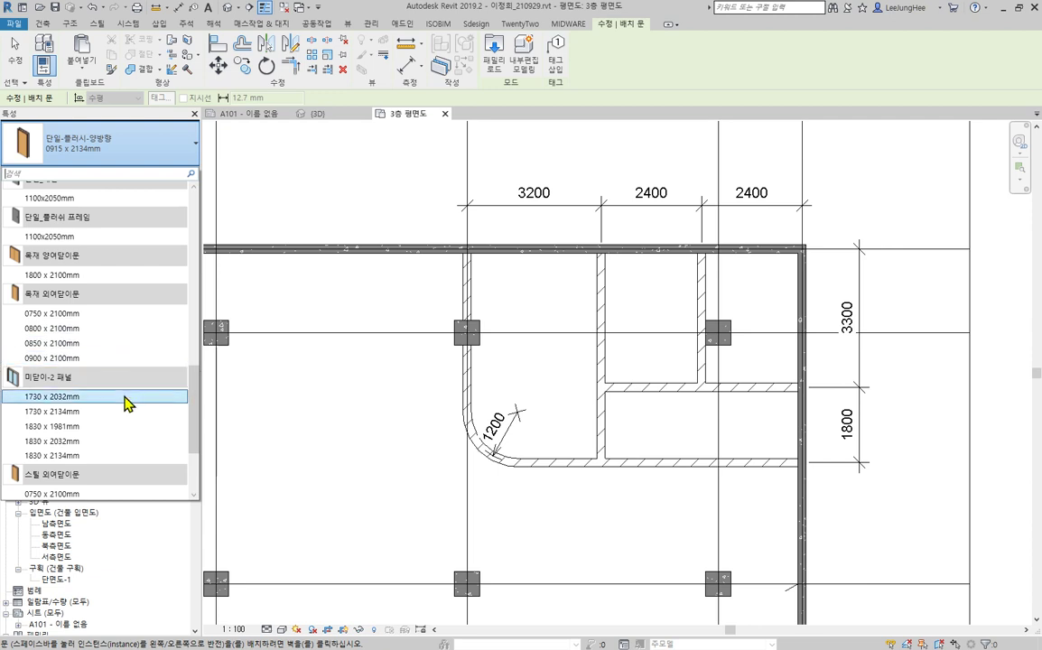
{"action": "scroll", "coordinate": [129, 379], "scroll_direction": "down", "scroll_amount": 3}
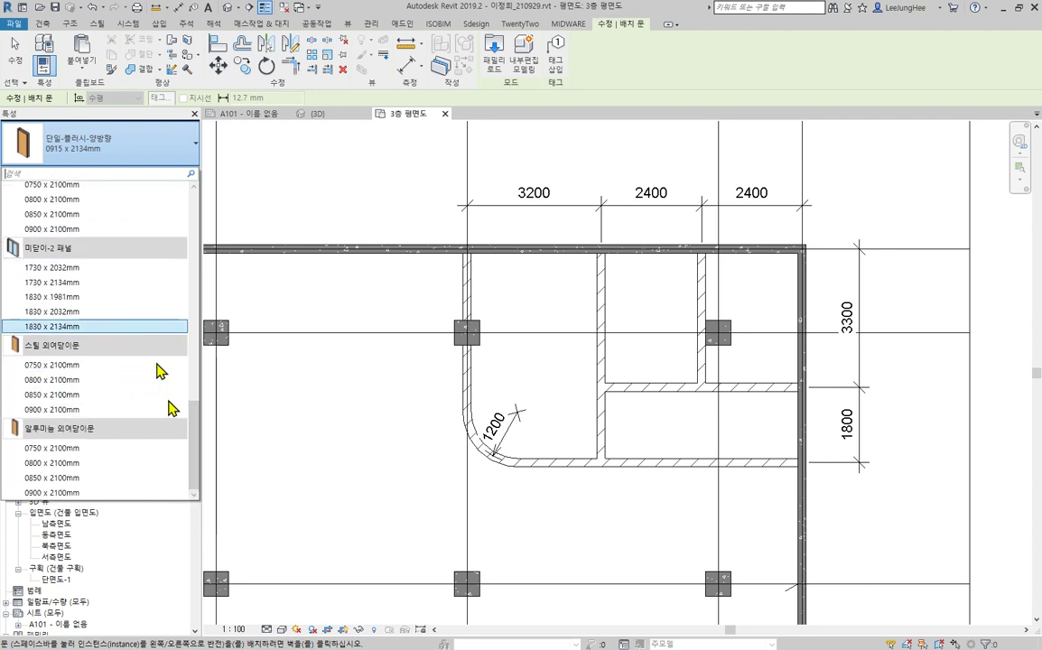
{"action": "scroll", "coordinate": [105, 421], "scroll_direction": "up", "scroll_amount": 4}
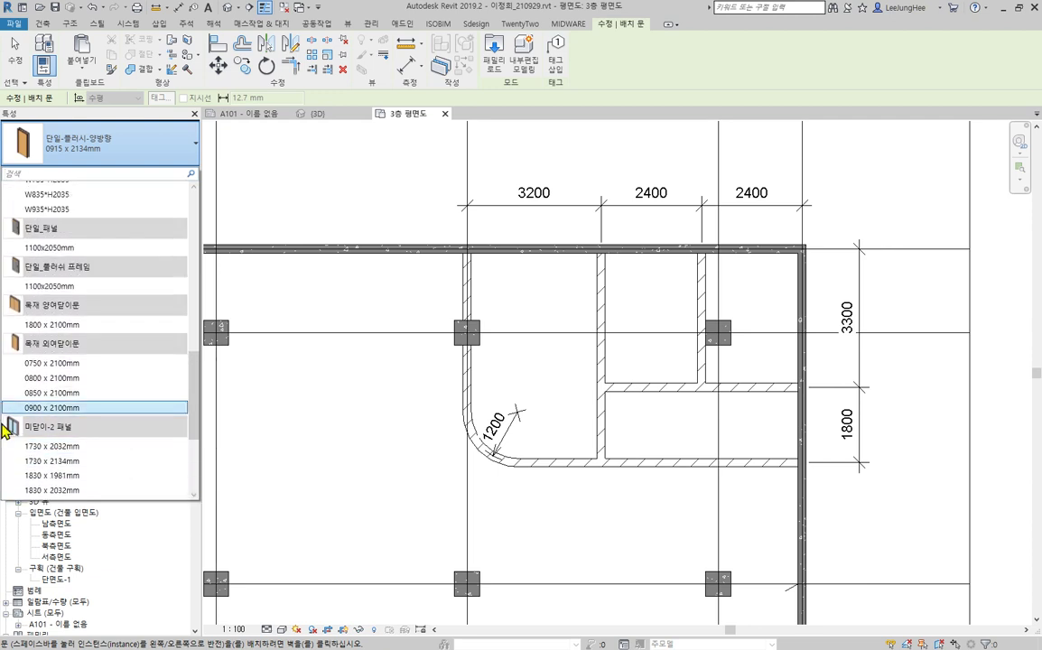
{"action": "scroll", "coordinate": [108, 370], "scroll_direction": "up", "scroll_amount": 3}
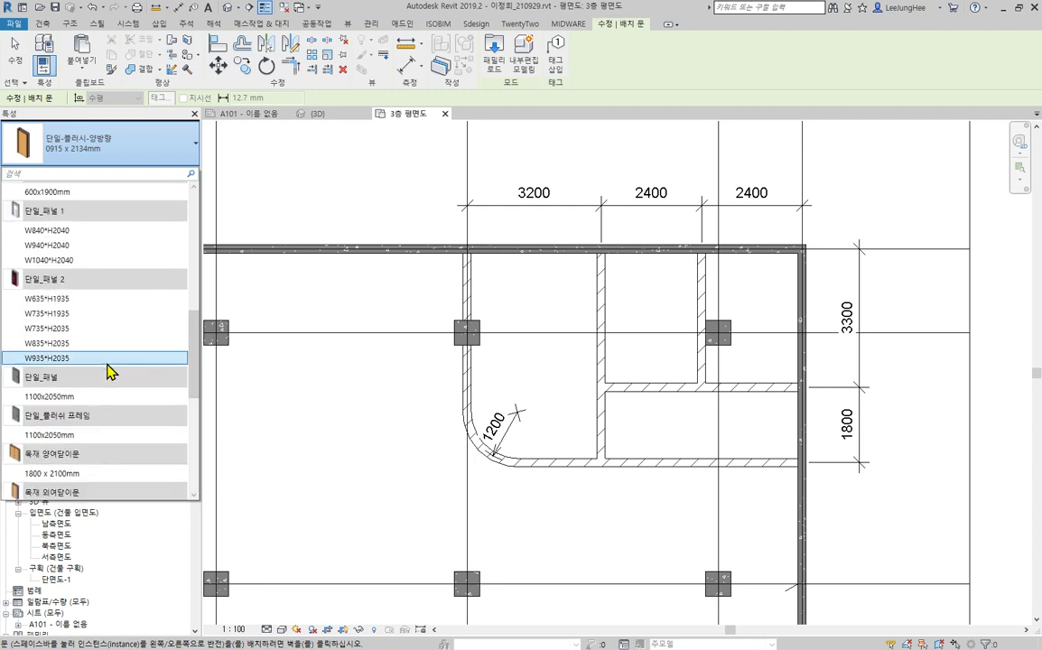
{"action": "scroll", "coordinate": [109, 372], "scroll_direction": "up", "scroll_amount": 6}
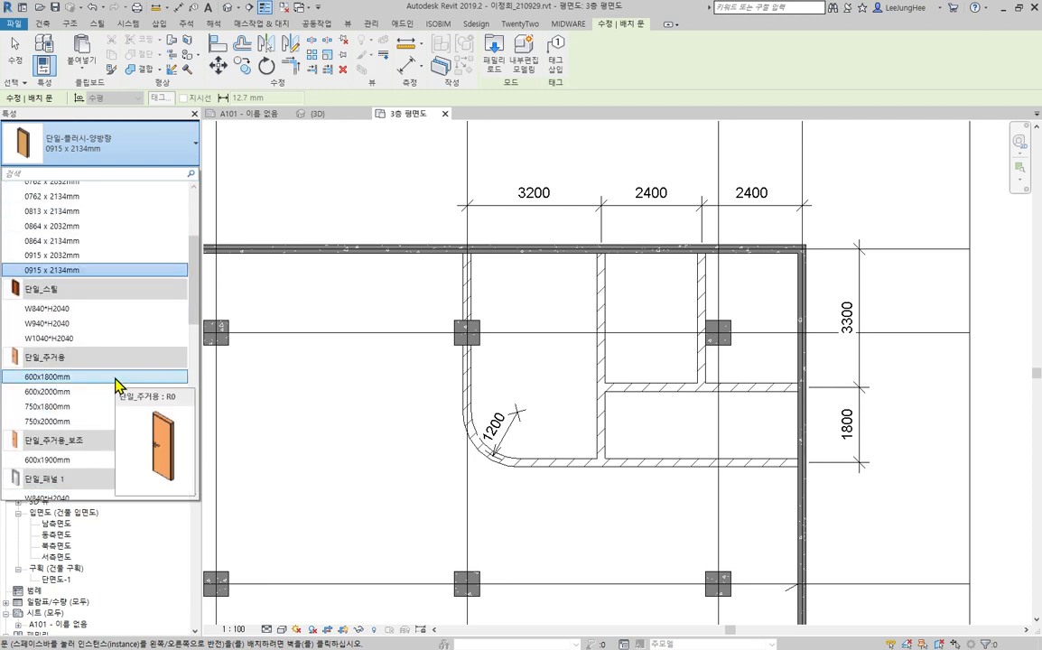
{"action": "scroll", "coordinate": [116, 386], "scroll_direction": "up", "scroll_amount": 4}
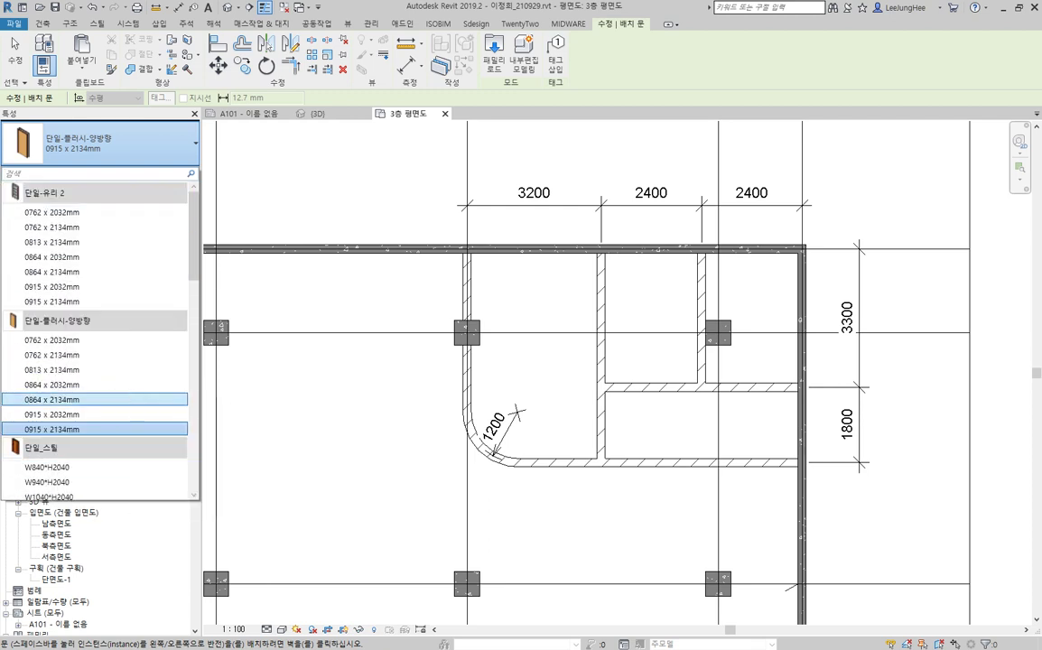
{"action": "scroll", "coordinate": [108, 314], "scroll_direction": "down", "scroll_amount": 8}
{"action": "scroll", "coordinate": [122, 343], "scroll_direction": "down", "scroll_amount": 3}
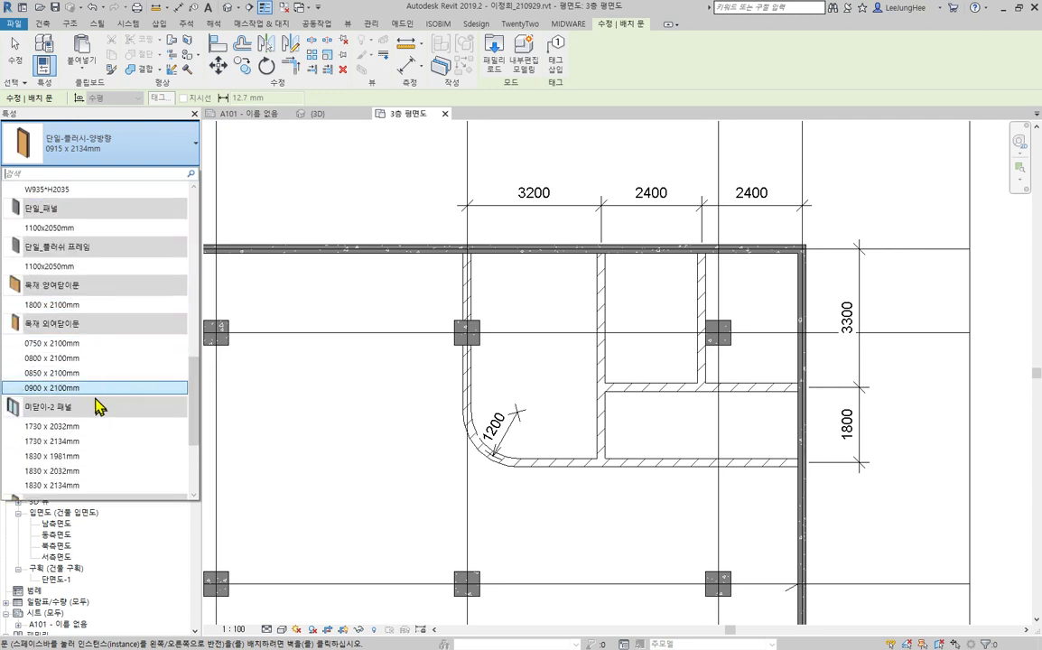
{"action": "left_click", "coordinate": [64, 361]}
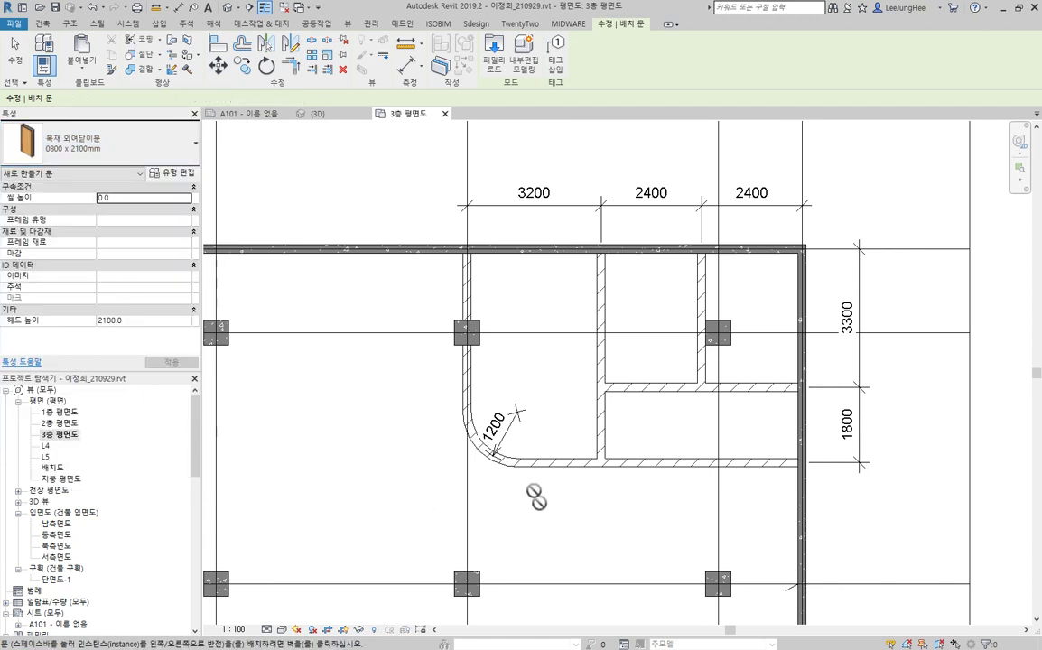
Step: Place two 0800 x 2100mm doors in the lower horizontal brick wall, swinging inward, about 400 mm and 200 mm either side of the interior partition
{"action": "scroll", "coordinate": [572, 462], "scroll_direction": "up", "scroll_amount": 4}
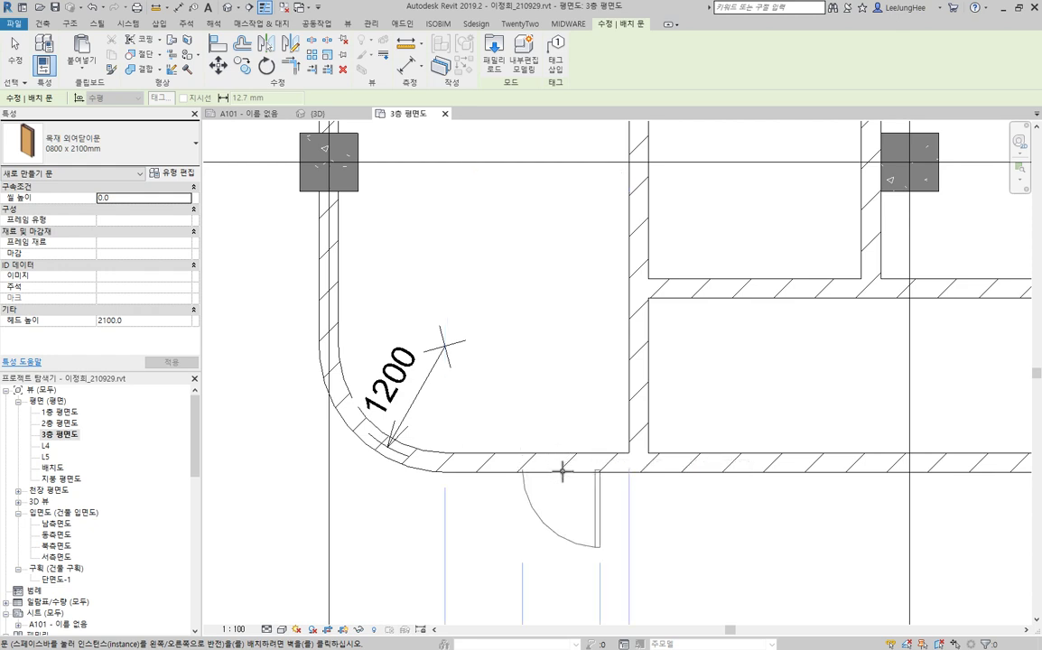
{"action": "key", "text": "space"}
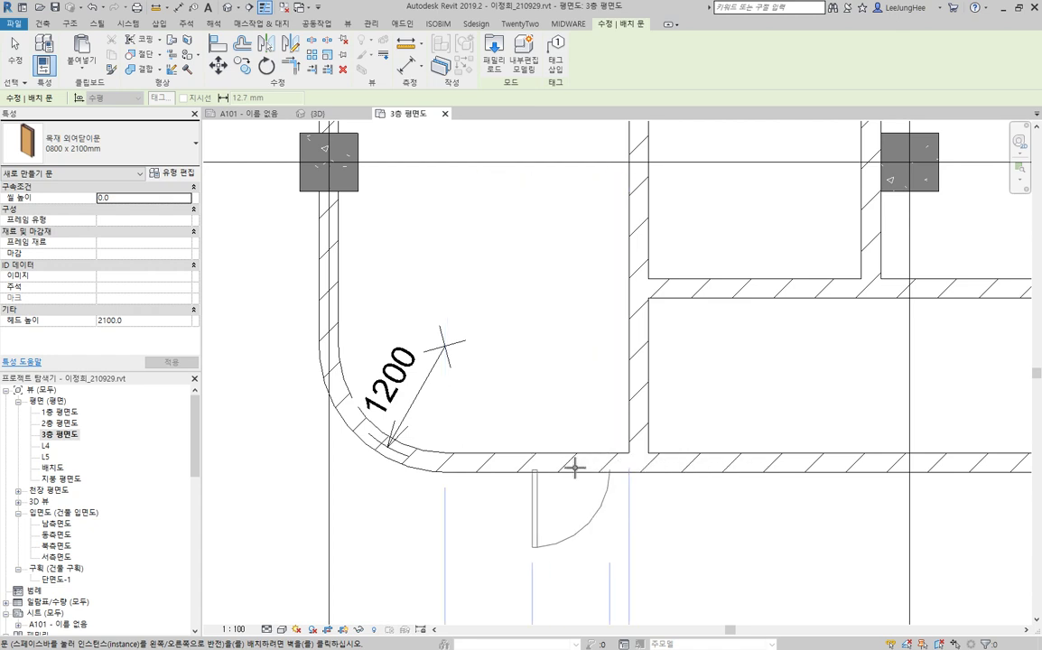
{"action": "mouse_move", "coordinate": [568, 468]}
{"action": "middle_mouse_down"}
{"action": "mouse_move", "coordinate": [500, 493]}
{"action": "mouse_move", "coordinate": [415, 432]}
{"action": "mouse_move", "coordinate": [403, 392]}
{"action": "mouse_move", "coordinate": [413, 412]}
{"action": "middle_mouse_up"}
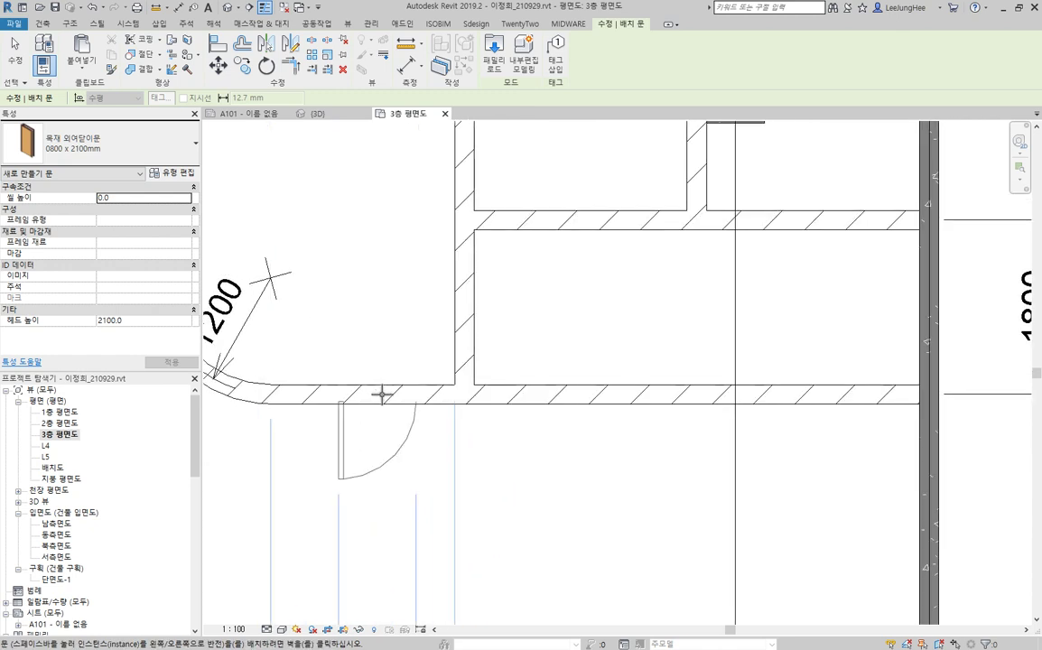
{"action": "left_click", "coordinate": [380, 392]}
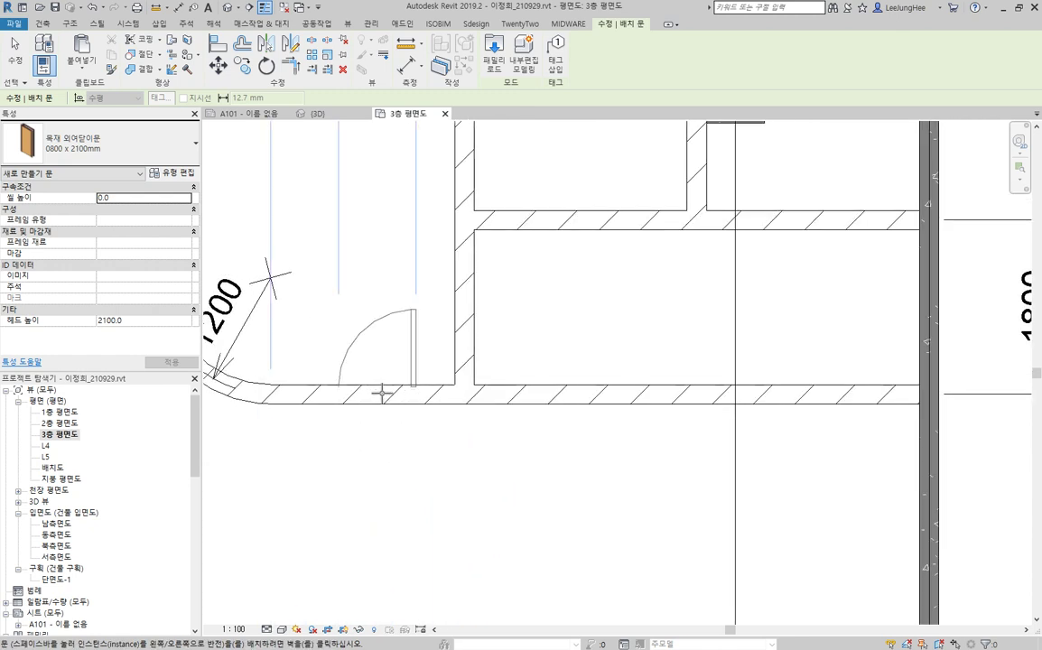
{"action": "left_click", "coordinate": [539, 389]}
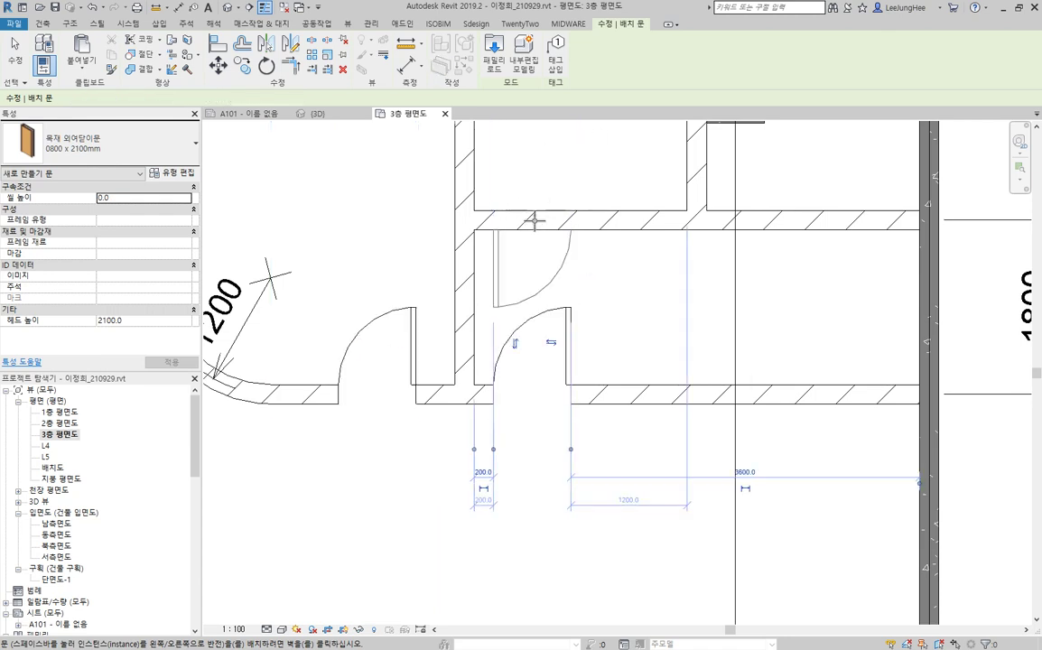
Step: Place two more doors in the upper corridor wall, one for each restroom, swinging into the corridor, and end the Door command
{"action": "left_click", "coordinate": [599, 221]}
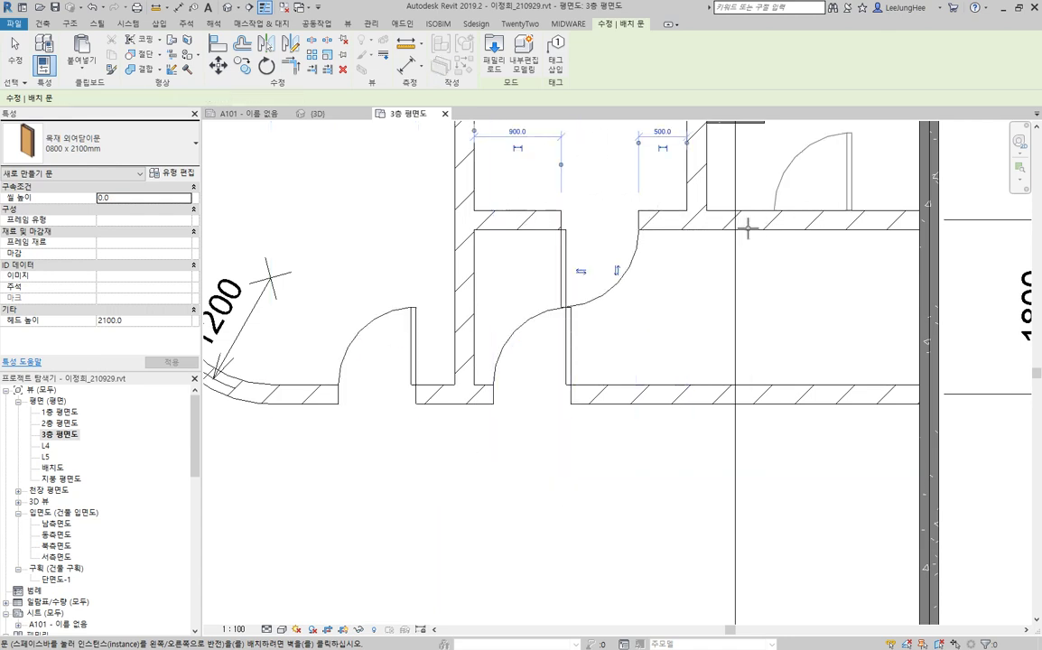
{"action": "left_click", "coordinate": [755, 222]}
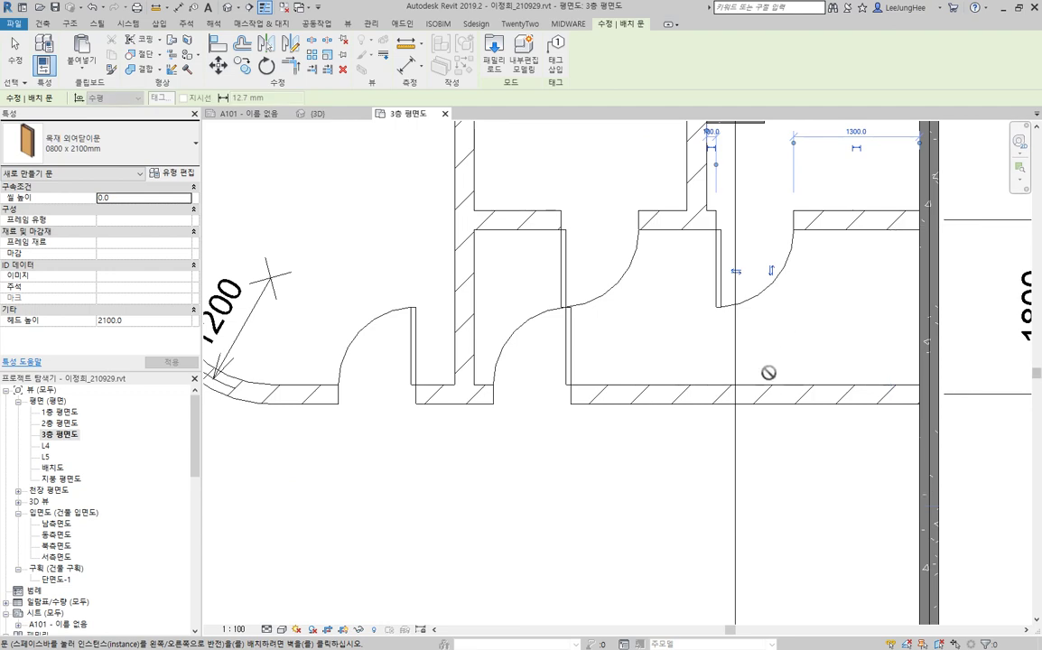
{"action": "key", "text": "Escape"}
{"action": "key", "text": "Escape"}
{"action": "scroll", "coordinate": [817, 348], "scroll_direction": "down", "scroll_amount": 3}
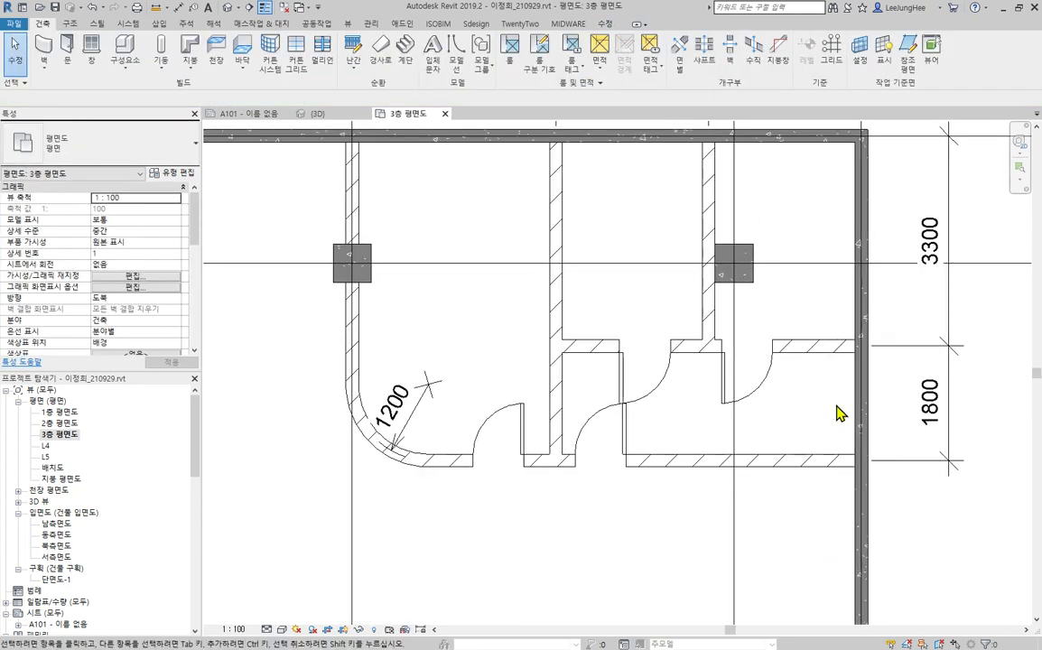
Step: Try type 0850 x 2100mm on the storage room door near the curved wall and settle on 0900 x 2100mm
{"action": "left_click", "coordinate": [522, 426]}
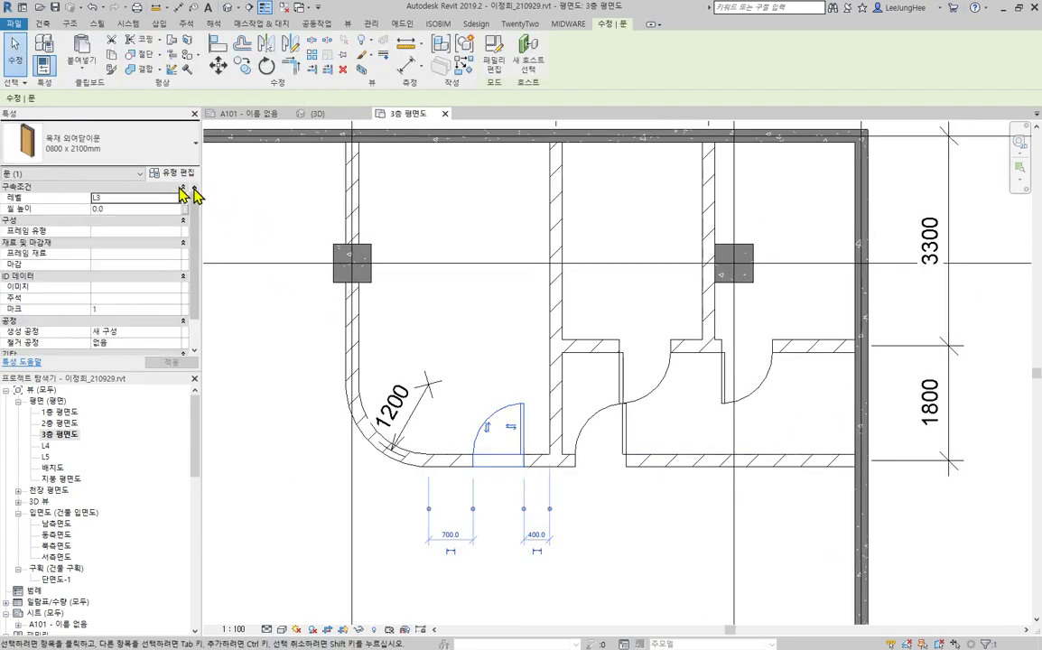
{"action": "left_click", "coordinate": [81, 149]}
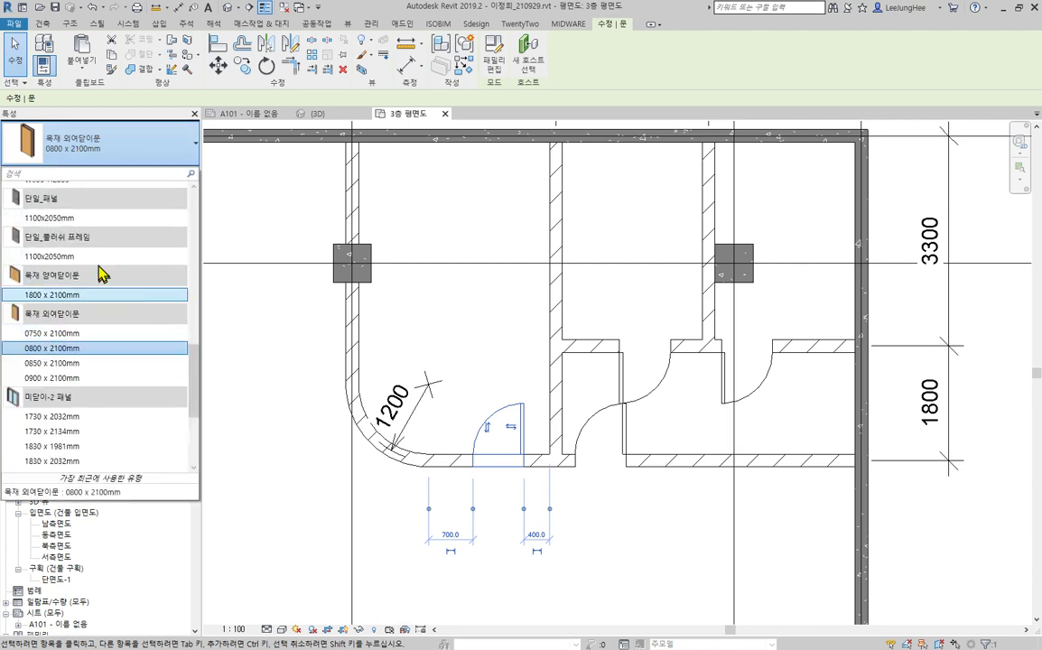
{"action": "left_click", "coordinate": [71, 348]}
{"action": "scroll", "coordinate": [527, 462], "scroll_direction": "up", "scroll_amount": 4}
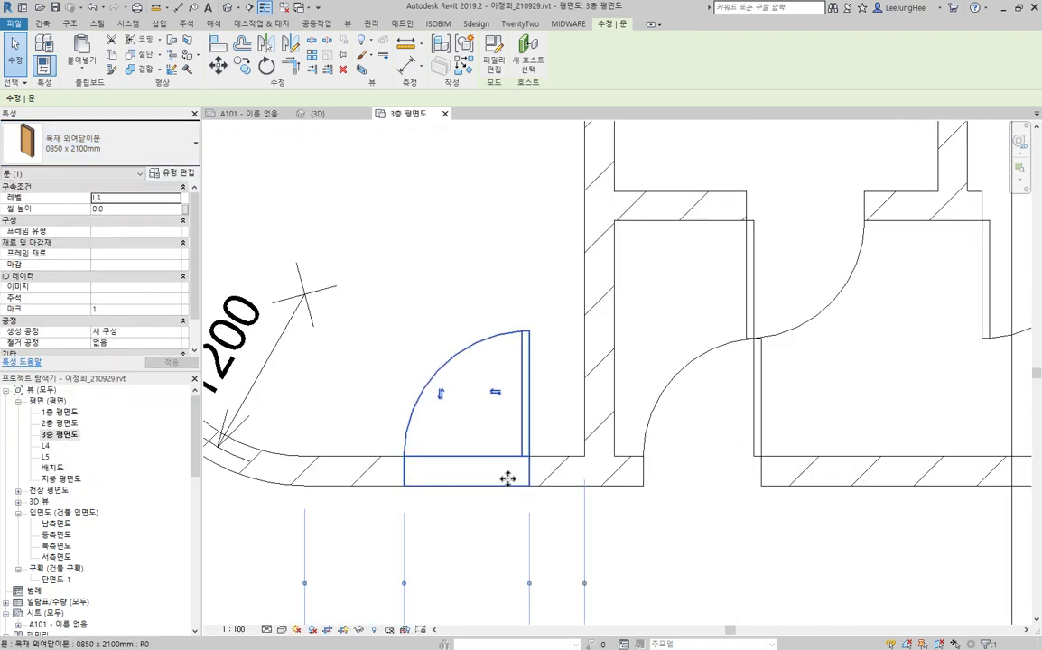
{"action": "left_click", "coordinate": [111, 147]}
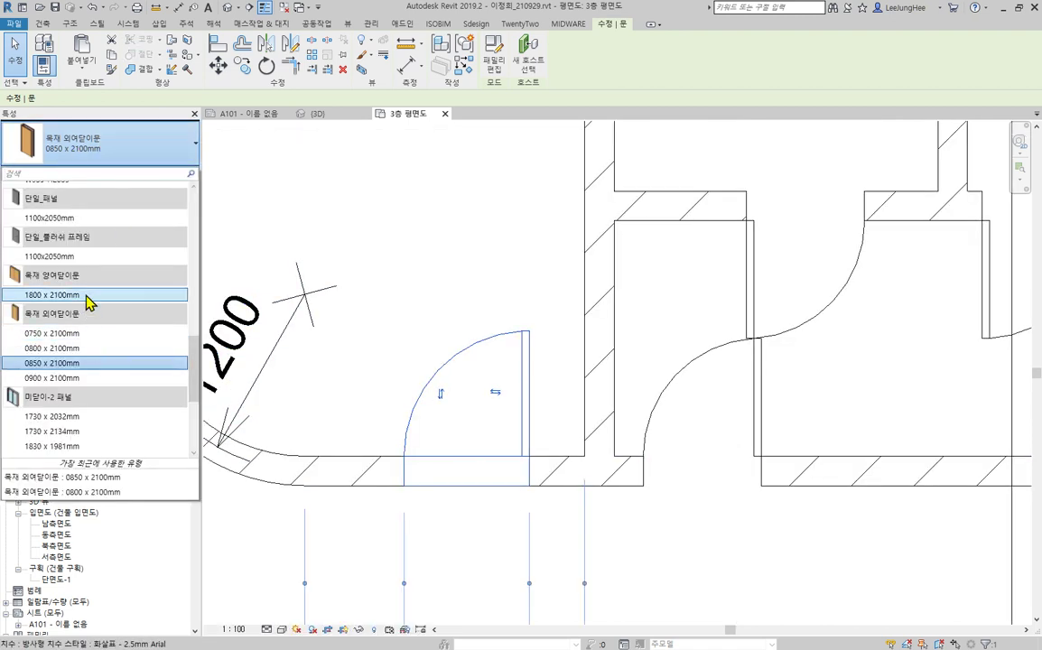
{"action": "left_click", "coordinate": [61, 379]}
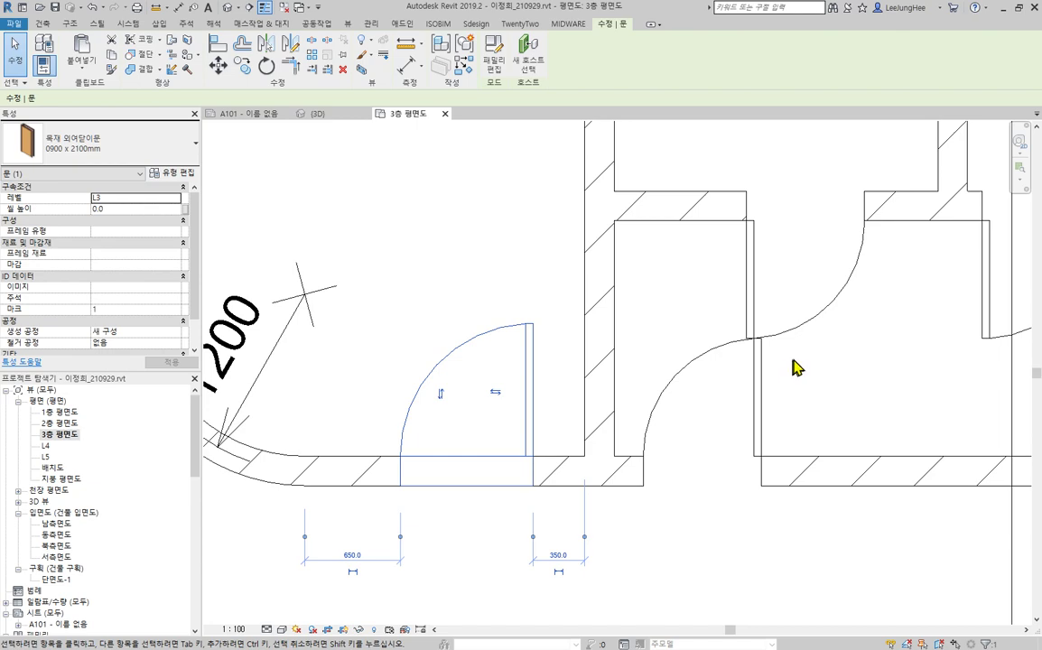
Step: Check the WD door positions and swing directions around rooms 302 to 305 in the exam PDF in Adobe Acrobat, and return to Revit
{"action": "scroll", "coordinate": [896, 379], "scroll_direction": "down", "scroll_amount": 2}
{"action": "middle_click_drag", "start_coordinate": [896, 379], "coordinate": [627, 472]}
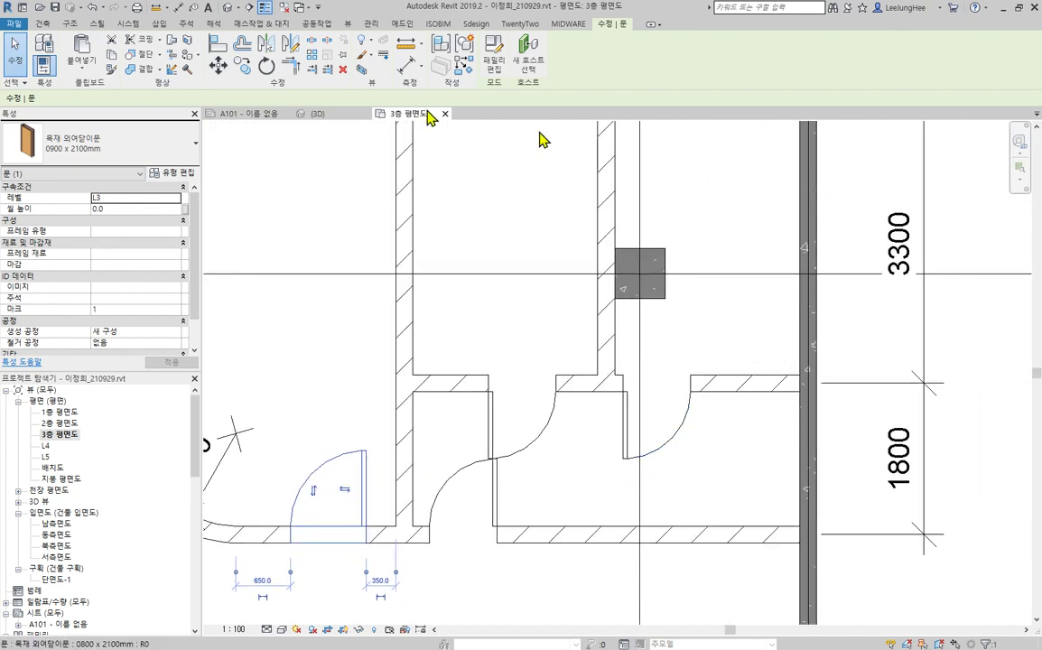
{"action": "key", "text": "alt+Tab"}
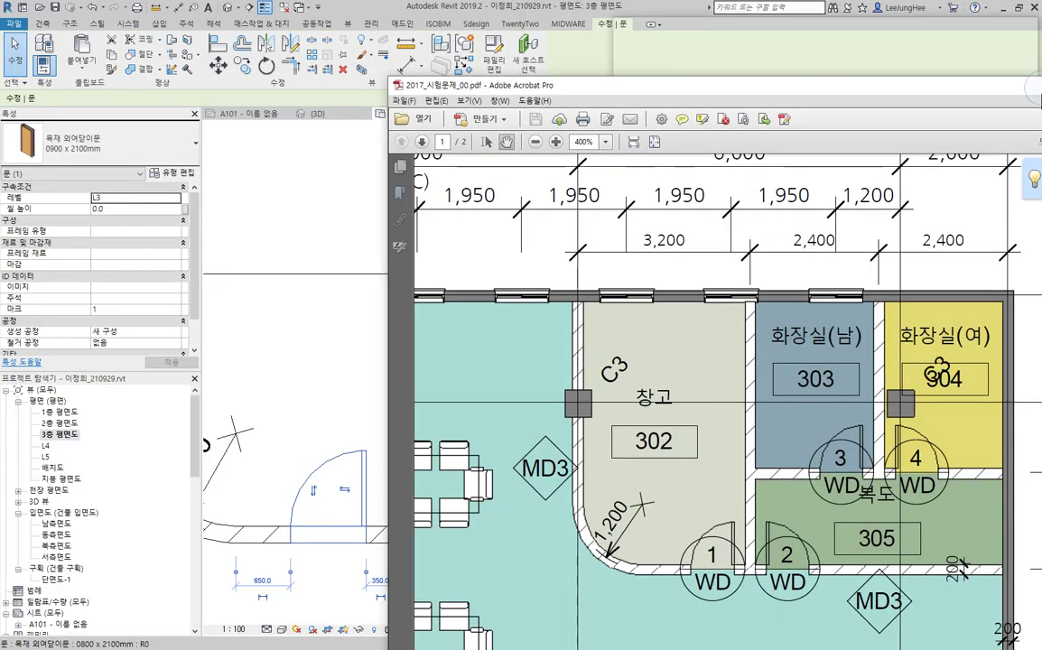
{"action": "key", "text": "super+Right"}
{"action": "key", "text": "Escape"}
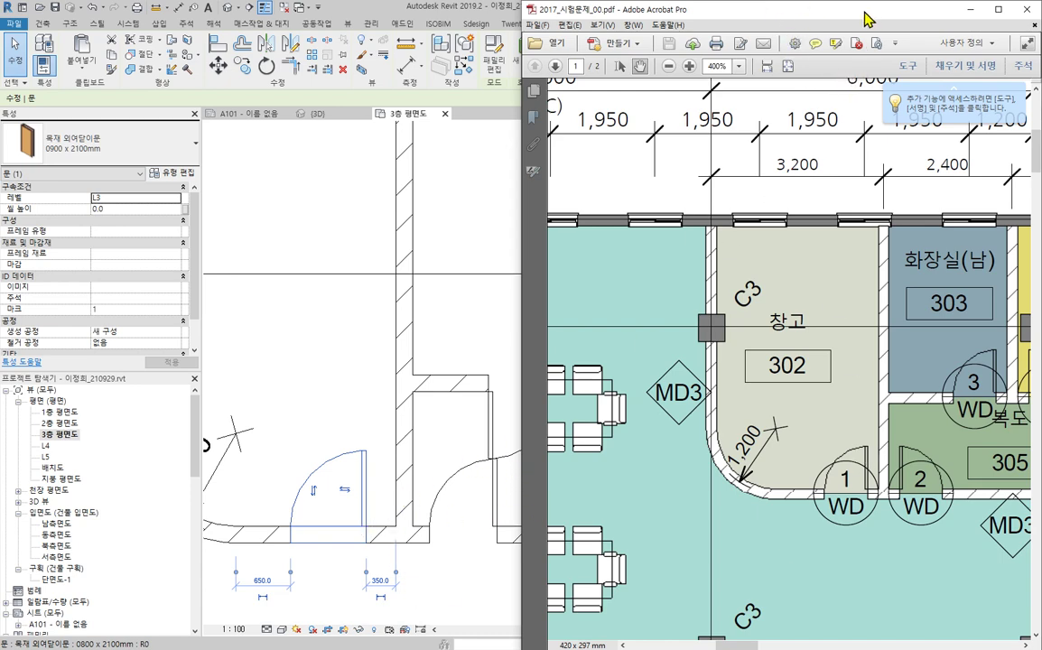
{"action": "key", "text": "alt+Tab"}
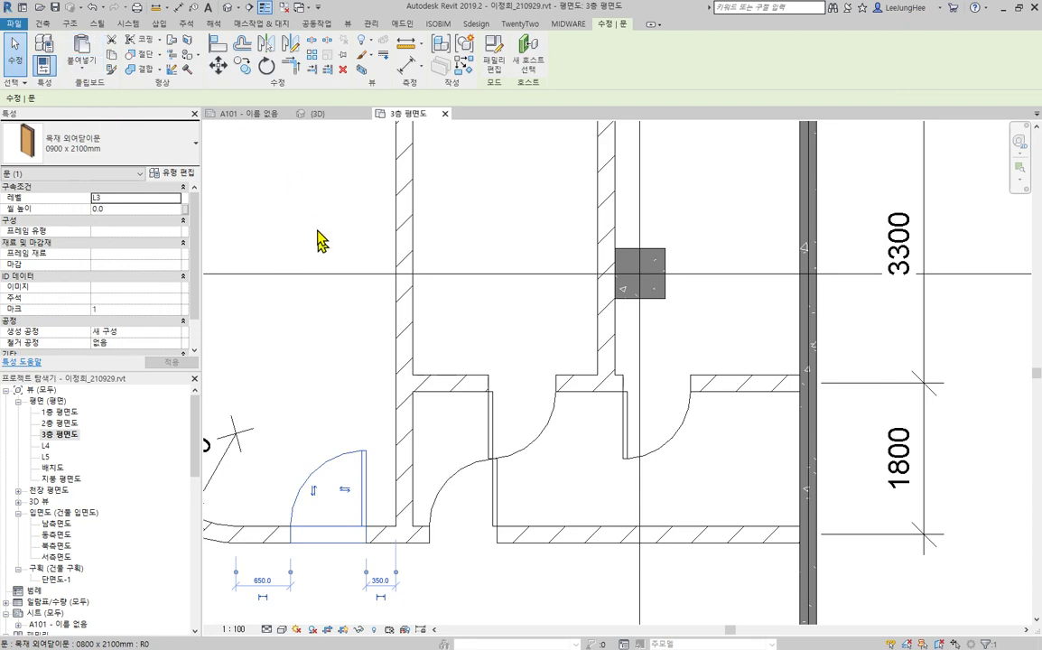
Step: Try reversing the storage room door's hinge side and its inward or outward swing with the on-door flip controls
{"action": "left_click", "coordinate": [381, 383]}
{"action": "scroll", "coordinate": [454, 254], "scroll_direction": "up", "scroll_amount": 4}
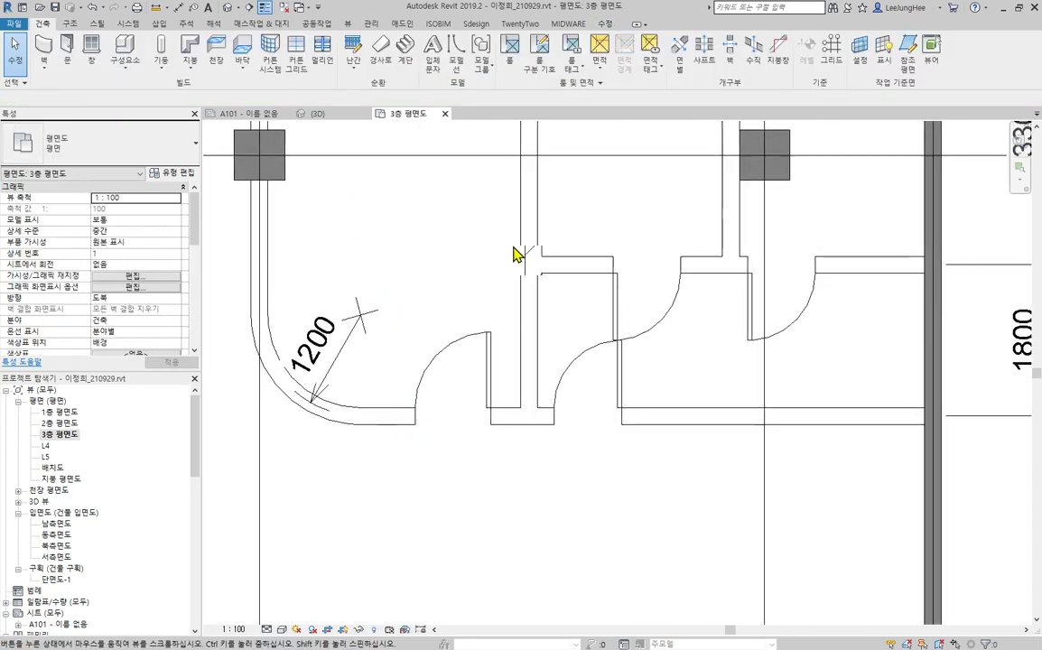
{"action": "left_click", "coordinate": [499, 370]}
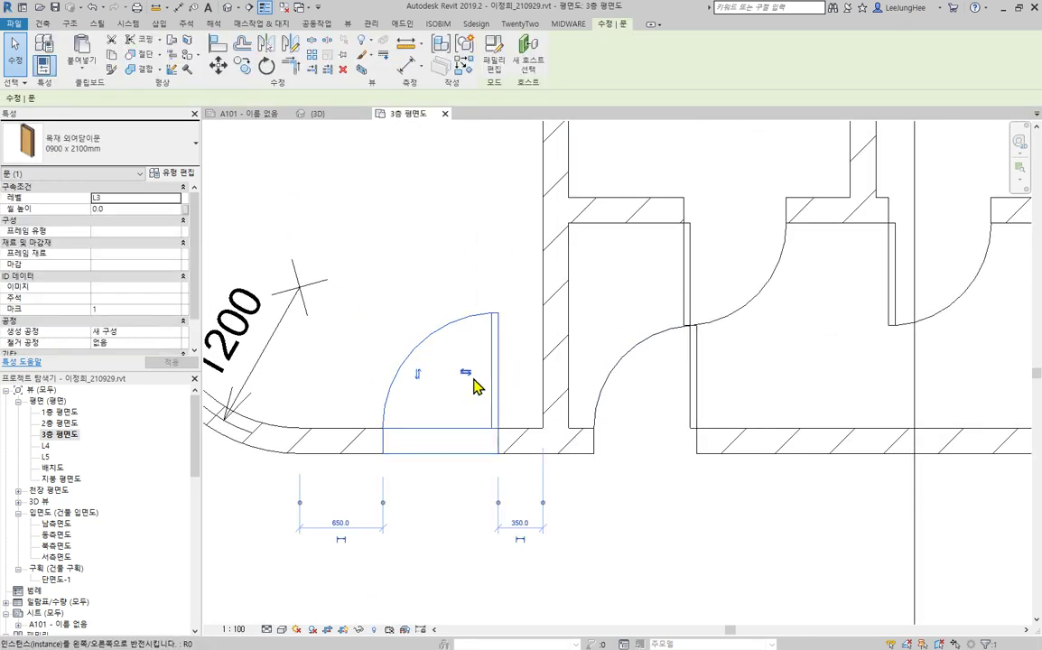
{"action": "left_click", "coordinate": [465, 373]}
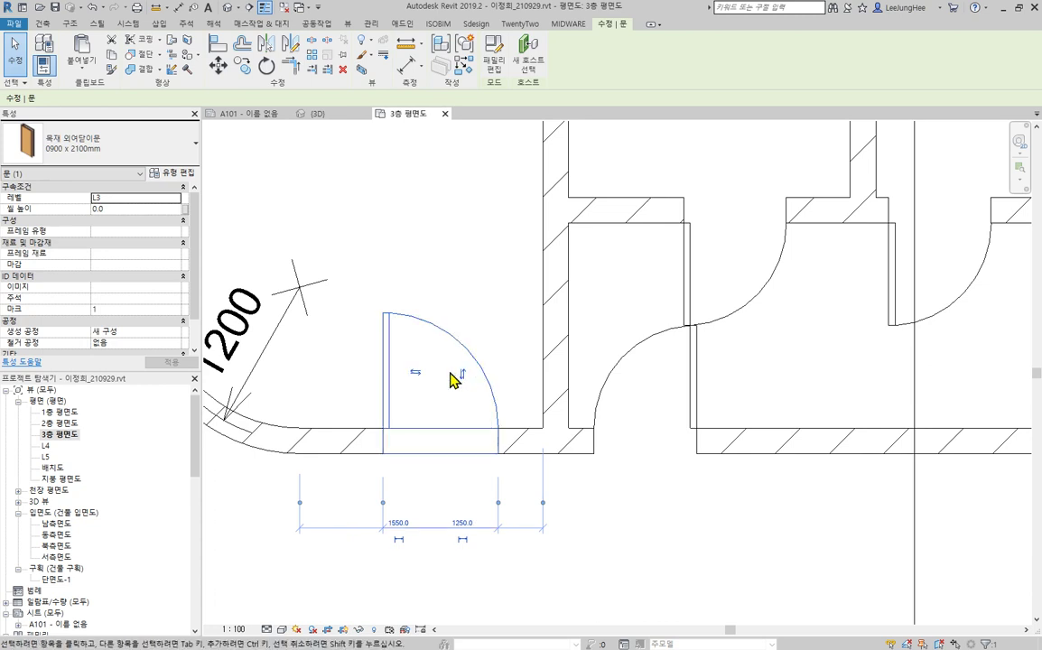
{"action": "left_click", "coordinate": [467, 375]}
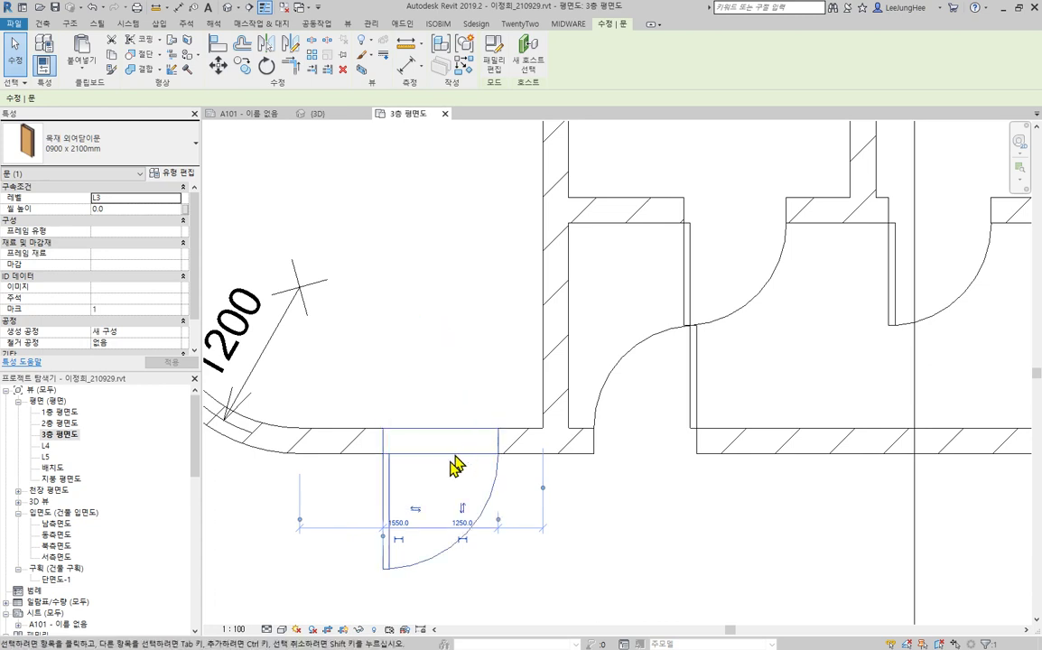
{"action": "left_click", "coordinate": [415, 508]}
{"action": "left_click", "coordinate": [465, 508]}
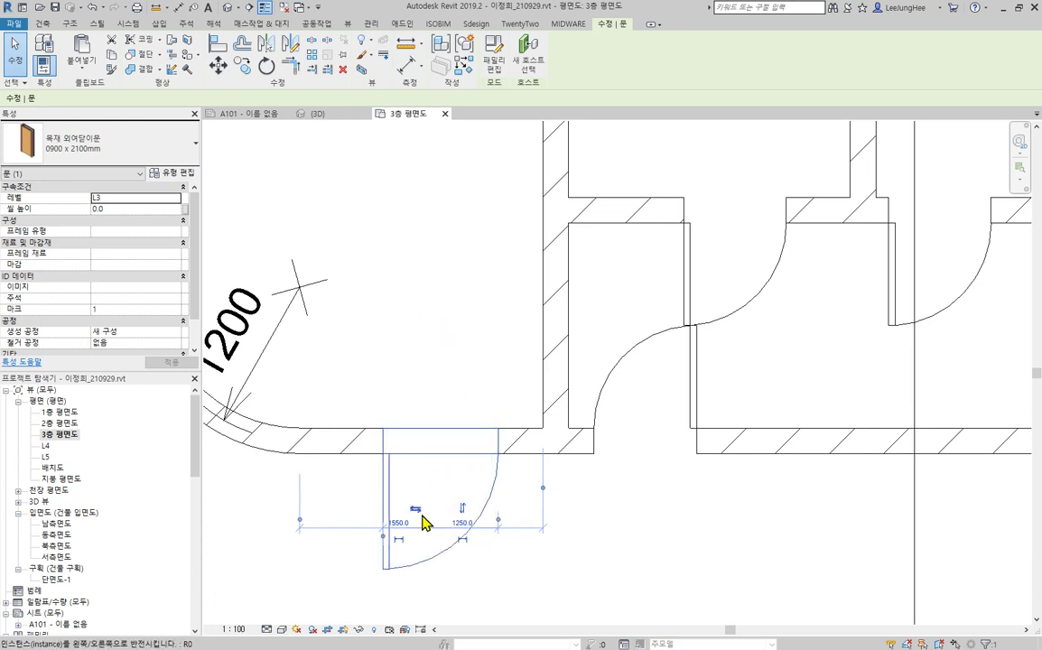
{"action": "left_click", "coordinate": [465, 511]}
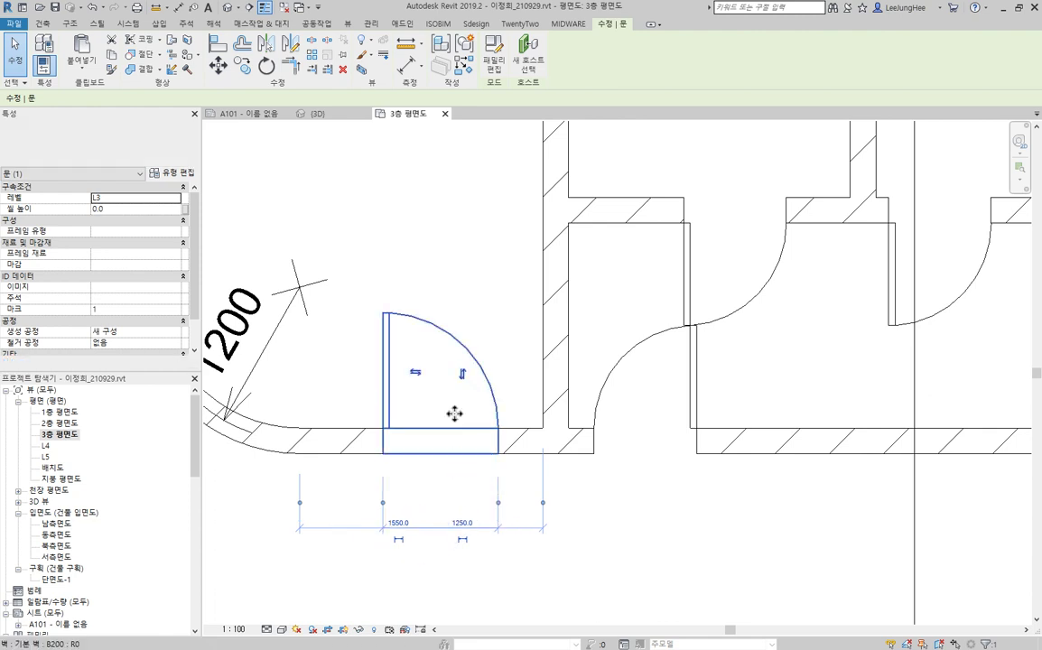
Step: Cycle the storage room door repeatedly through its four hinge and swing orientations
{"action": "middle_click_drag", "start_coordinate": [441, 274], "coordinate": [461, 161]}
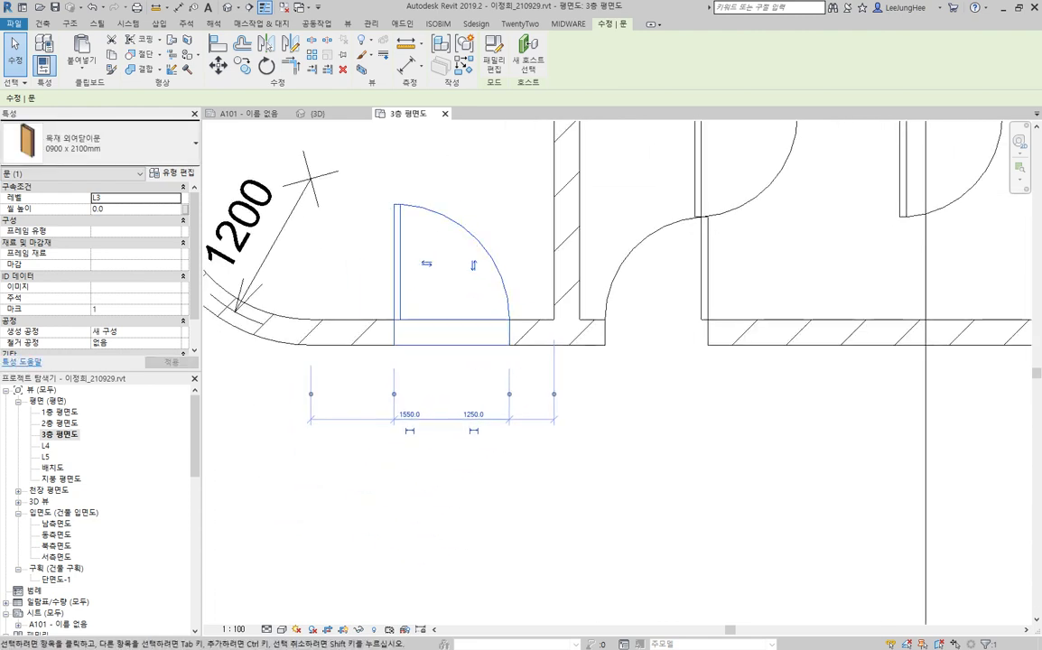
{"action": "key", "text": "space"}
{"action": "key", "text": "space"}
{"action": "key", "text": "space"}
{"action": "key", "text": "space"}
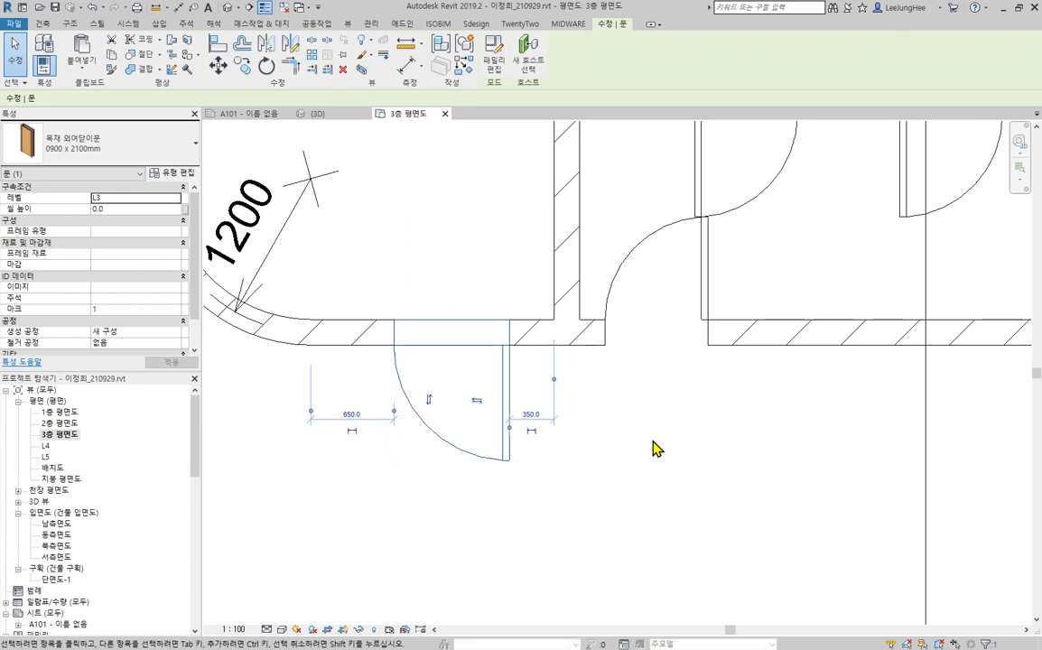
{"action": "key", "text": "space"}
{"action": "key", "text": "space"}
{"action": "key", "text": "space"}
{"action": "key", "text": "space"}
{"action": "key", "text": "space"}
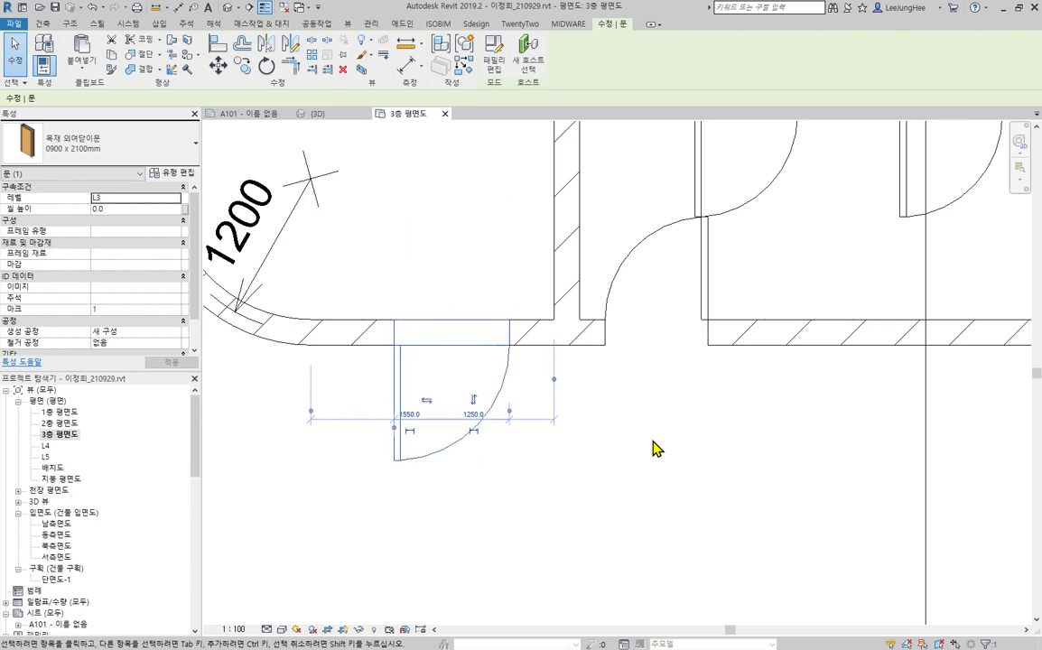
Step: Flip the hinge side of the corridor entrance door so it hinges on the side nearest the interior partition
{"action": "middle_click_drag", "start_coordinate": [666, 449], "coordinate": [658, 591]}
{"action": "left_click", "coordinate": [688, 430]}
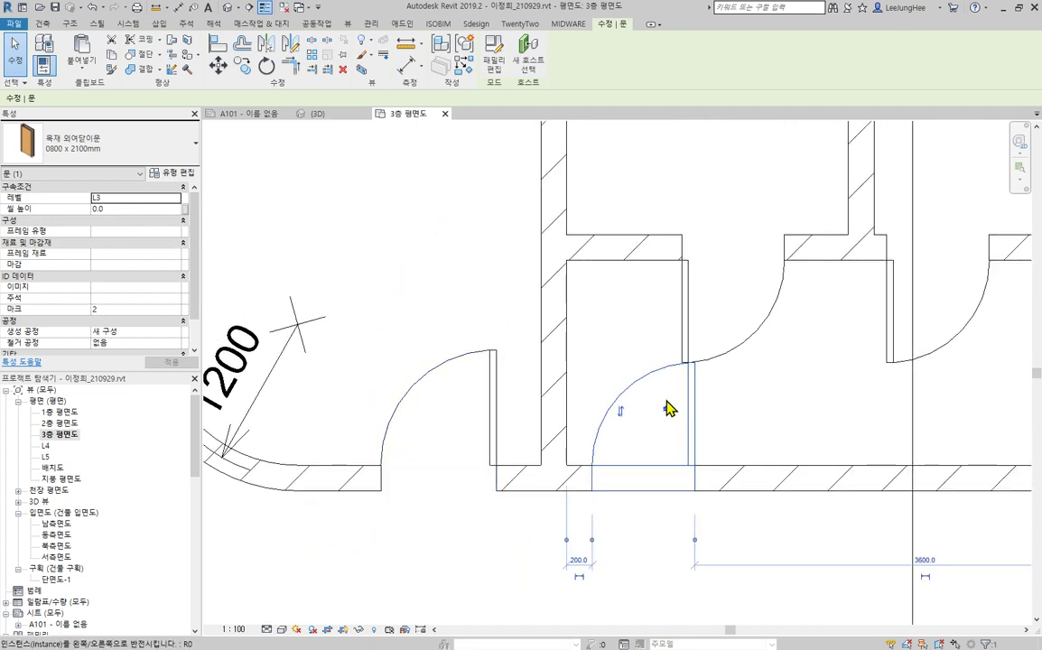
{"action": "key", "text": "space"}
Step: Reorient the men's restroom door in the upper corridor wall to swing into the room, hinged on the side nearest the column
{"action": "middle_click_drag", "start_coordinate": [763, 425], "coordinate": [410, 488]}
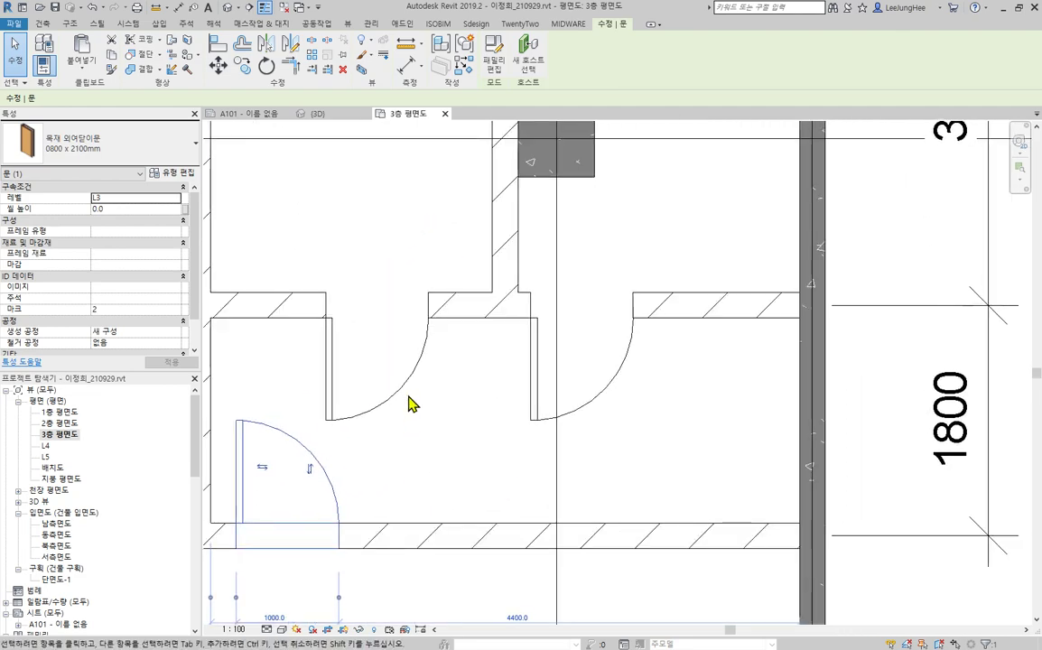
{"action": "left_click", "coordinate": [407, 391]}
{"action": "key", "text": "space"}
{"action": "key", "text": "space"}
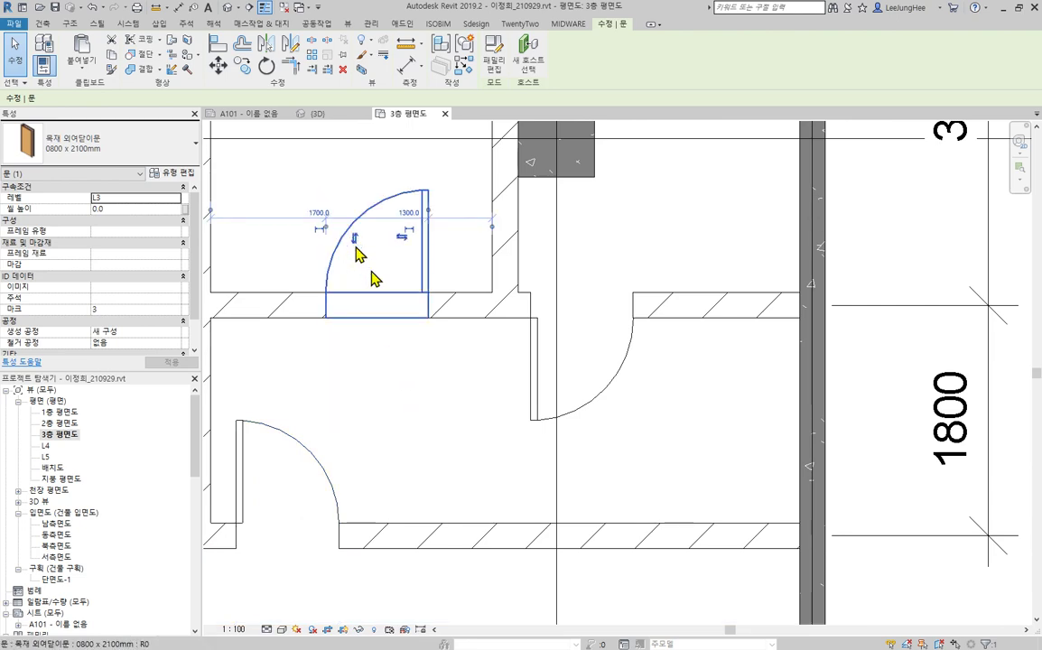
{"action": "left_click", "coordinate": [489, 422]}
Step: Flip the women's restroom door beside the column to swing into the room, keeping its hinge next to the partition
{"action": "middle_click_drag", "start_coordinate": [581, 361], "coordinate": [448, 457]}
{"action": "left_click", "coordinate": [448, 458]}
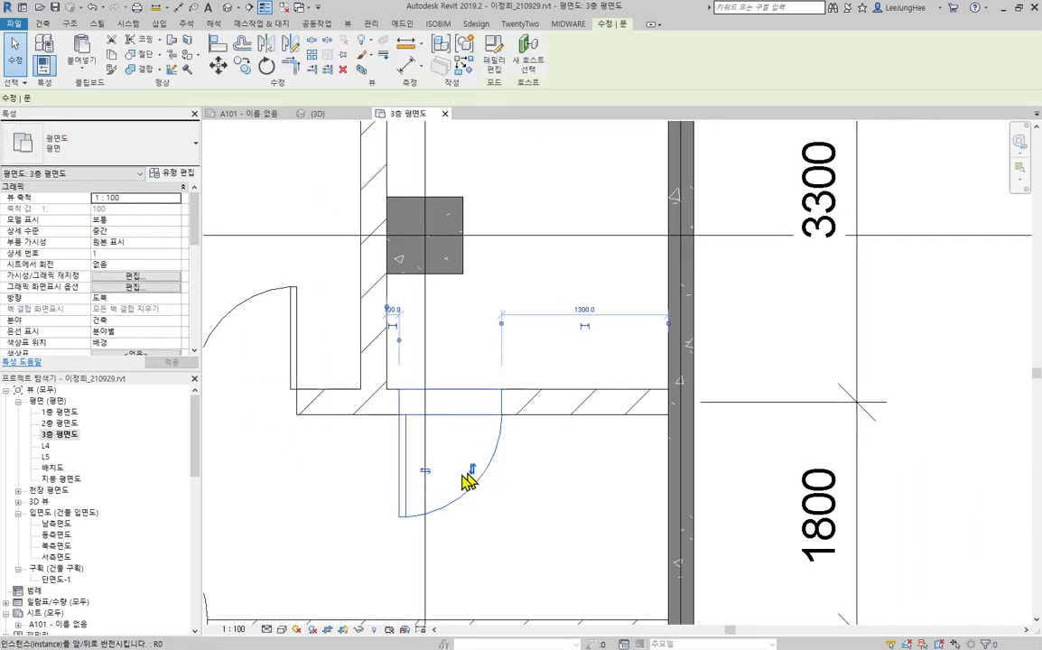
{"action": "key", "text": "space"}
{"action": "scroll", "coordinate": [510, 493], "scroll_direction": "down", "scroll_amount": 3}
{"action": "middle_click_drag", "start_coordinate": [510, 493], "coordinate": [761, 380]}
{"action": "scroll", "coordinate": [761, 380], "scroll_direction": "up", "scroll_amount": 2}
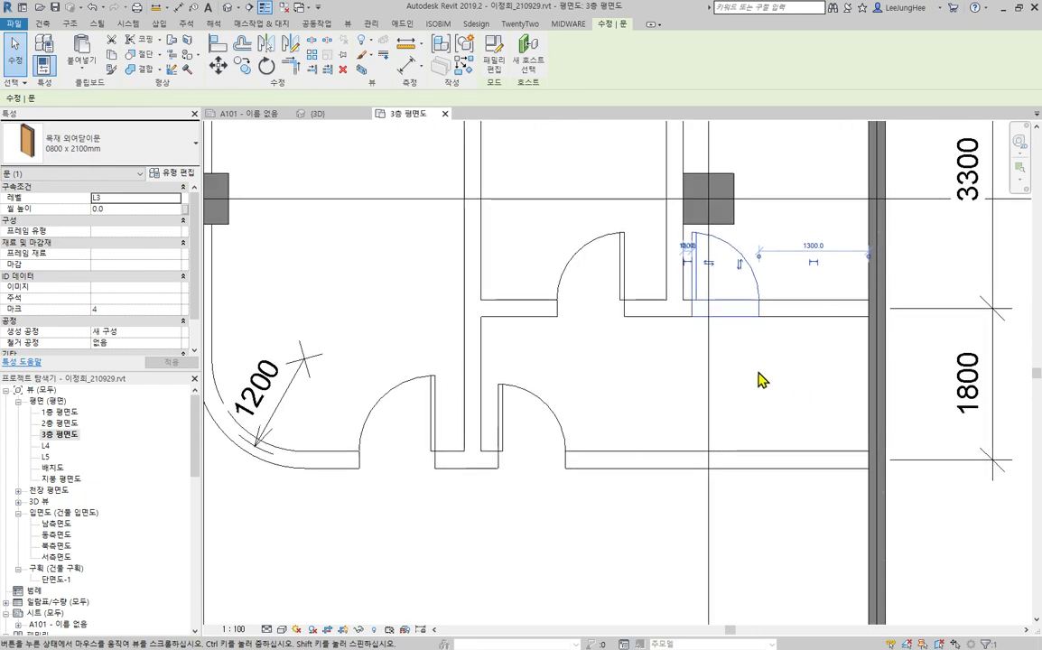
{"action": "left_click", "coordinate": [751, 377]}
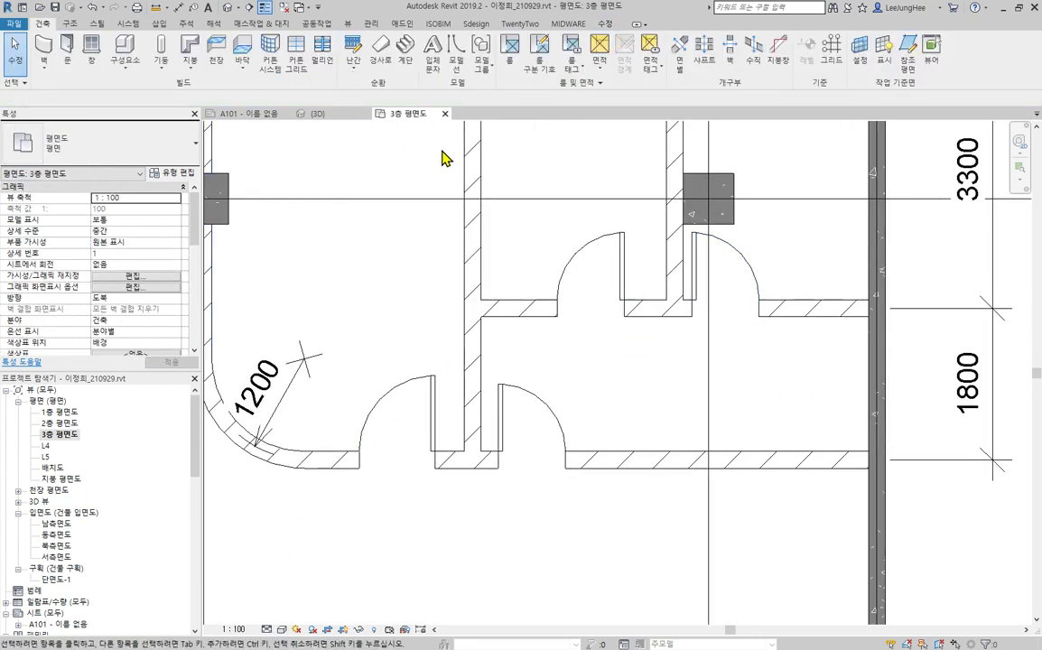
{"action": "middle_click_drag", "start_coordinate": [629, 386], "coordinate": [570, 435]}
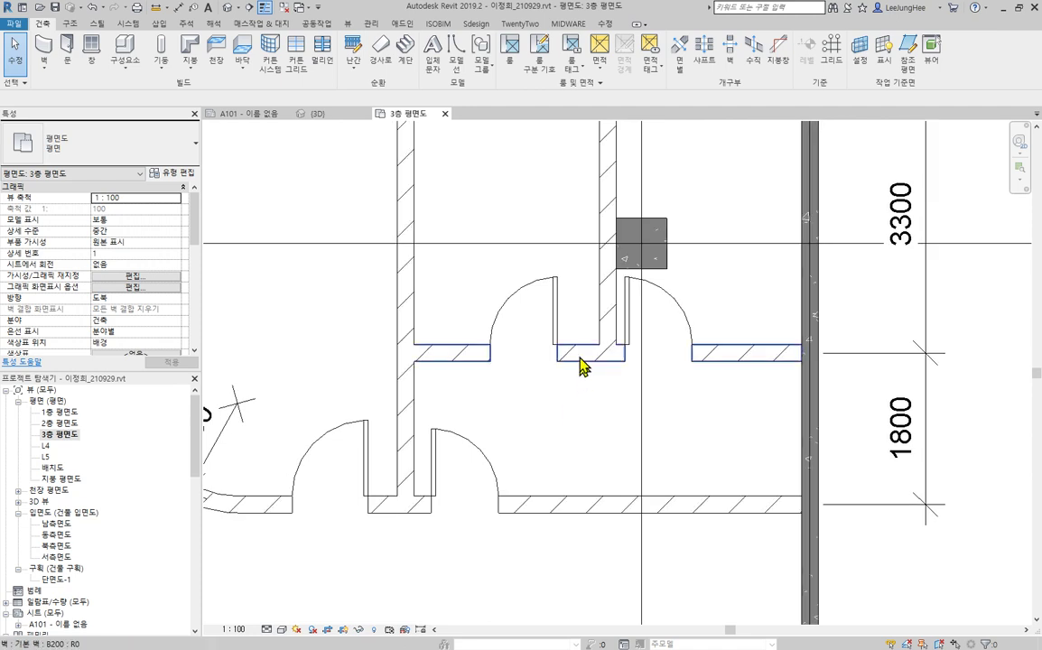
{"action": "middle_click_drag", "start_coordinate": [586, 454], "coordinate": [595, 449]}
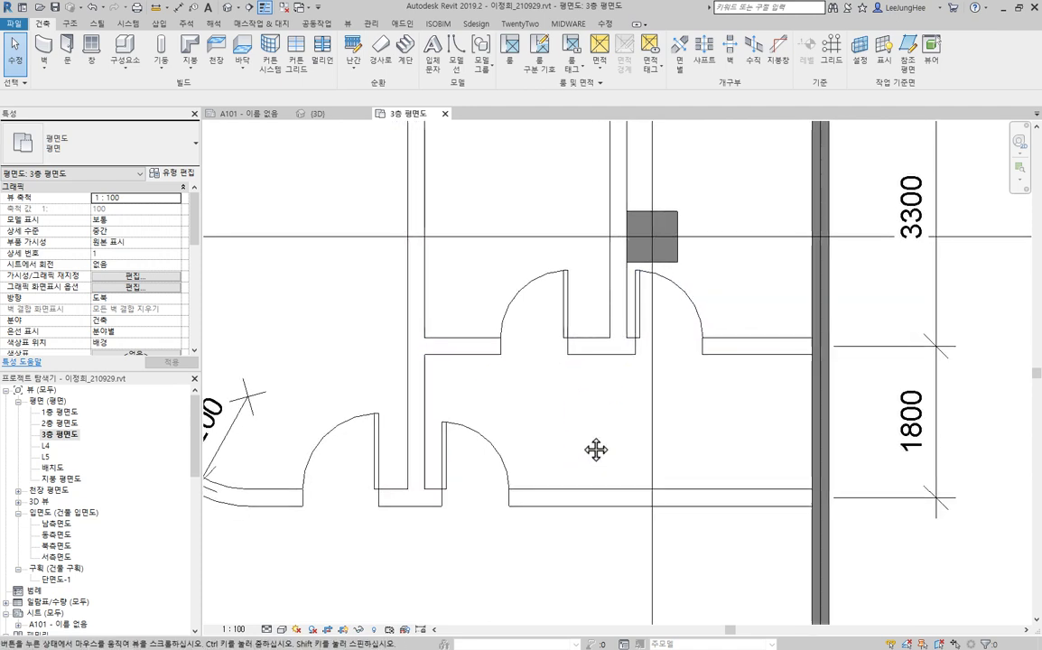
{"action": "middle_click_drag", "start_coordinate": [484, 454], "coordinate": [600, 372]}
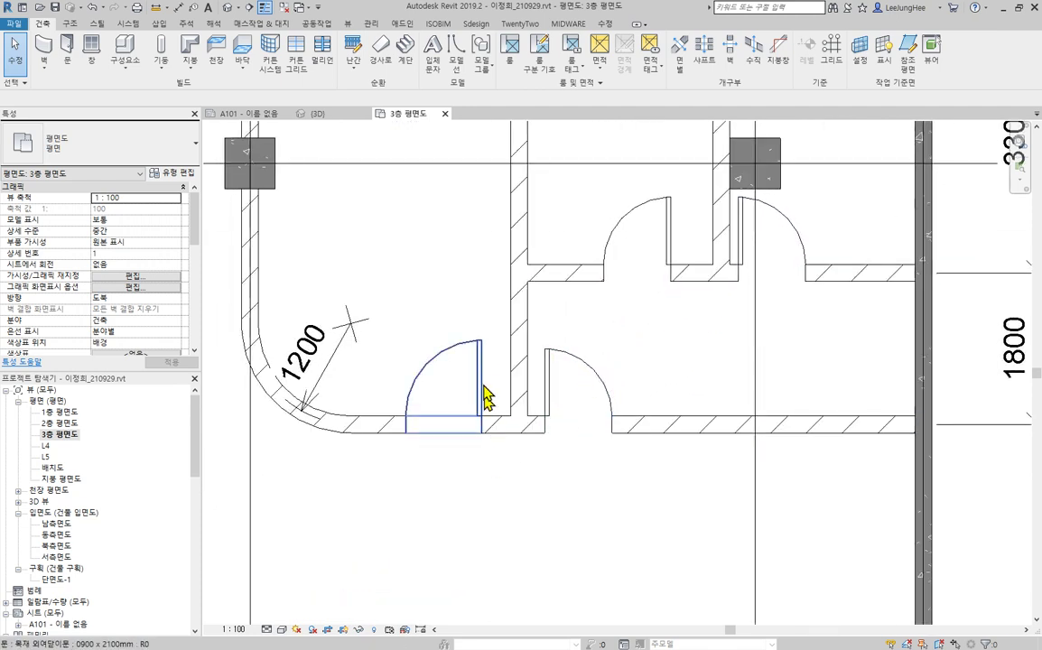
Step: Set the storage room door's clearance from the interior partition to 200 mm
{"action": "scroll", "coordinate": [532, 416], "scroll_direction": "up", "scroll_amount": 4}
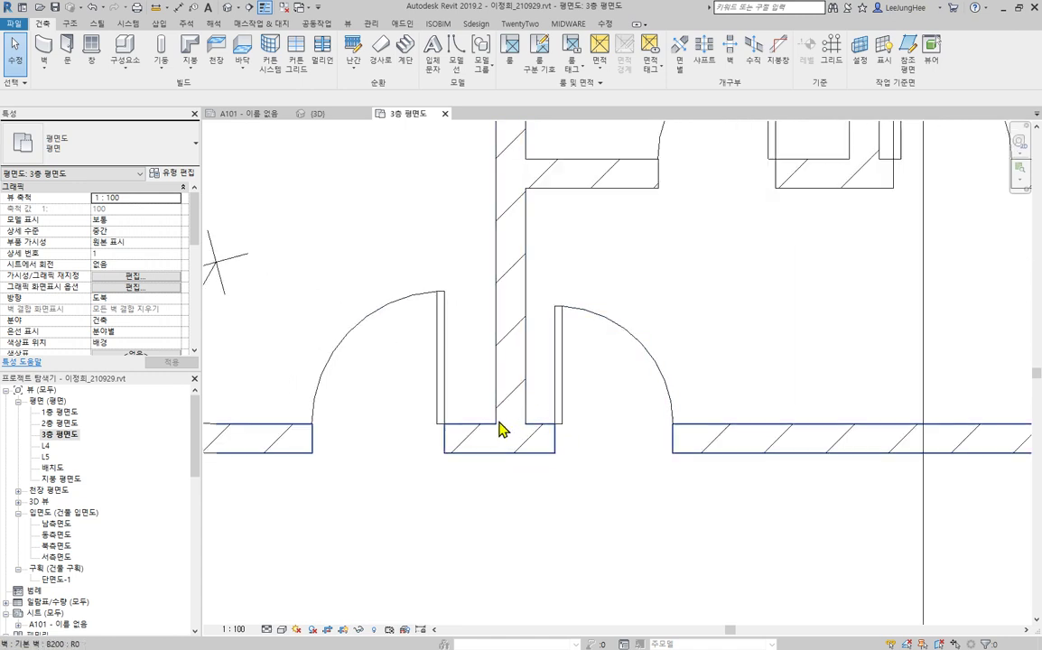
{"action": "left_click", "coordinate": [442, 400]}
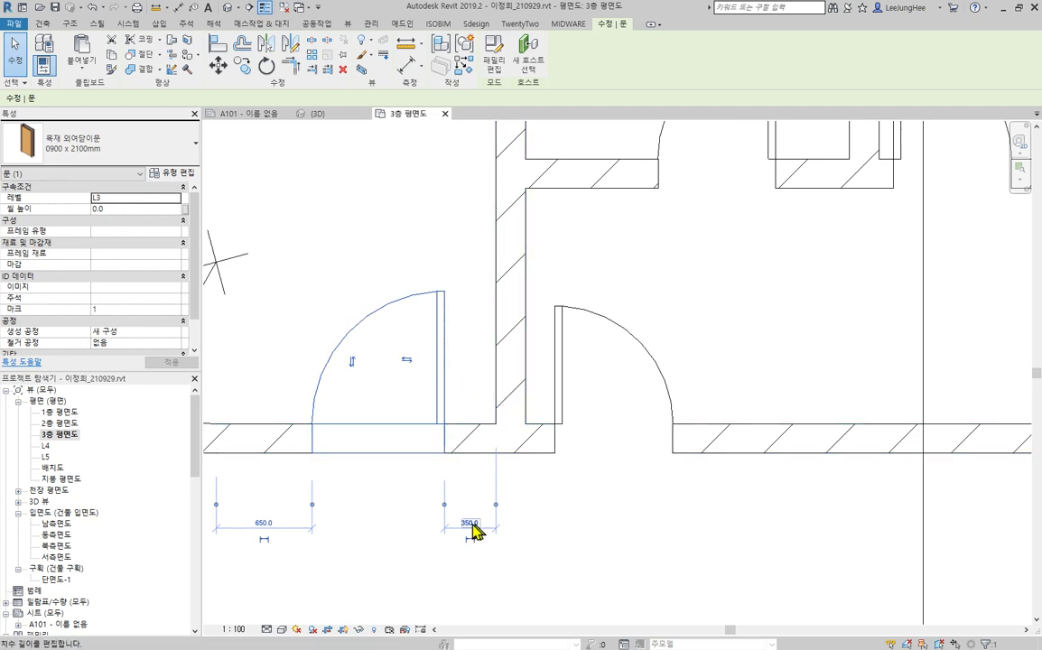
{"action": "middle_click_drag", "start_coordinate": [488, 533], "coordinate": [551, 487]}
{"action": "left_click", "coordinate": [535, 479]}
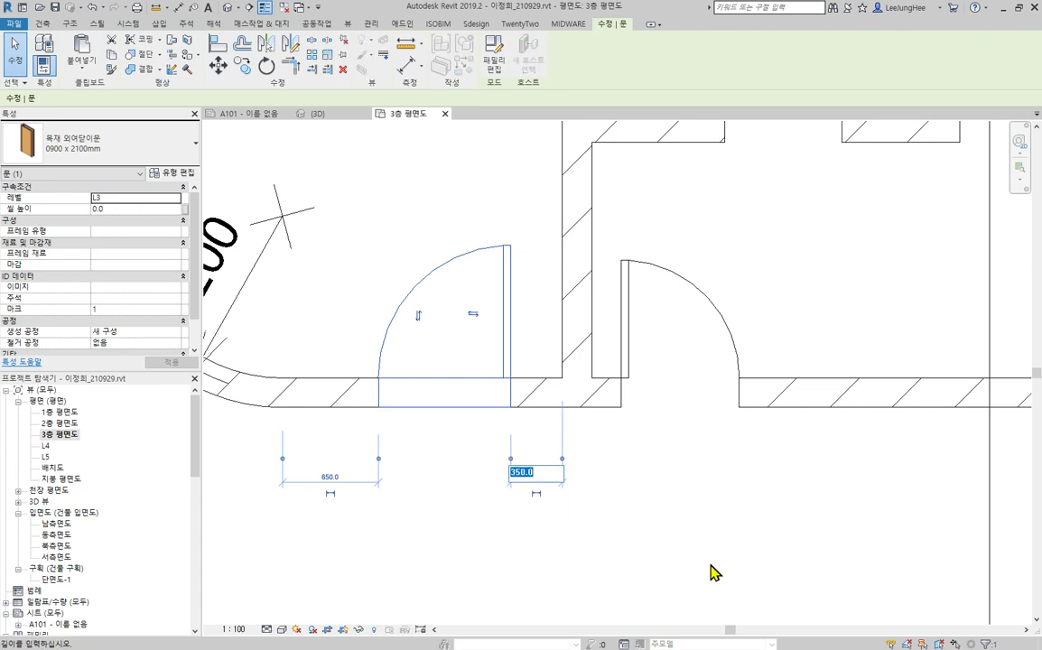
{"action": "type", "text": "200"}
{"action": "key", "text": "Return"}
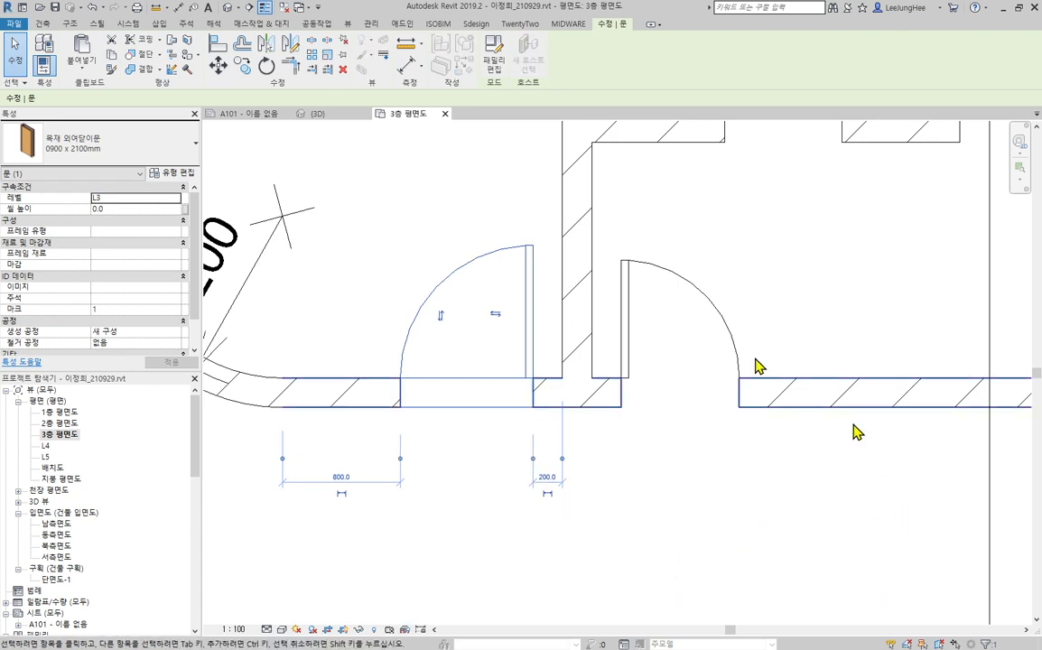
Step: Check the corridor entrance door's clearance from the interior partition
{"action": "left_click", "coordinate": [718, 321]}
{"action": "scroll", "coordinate": [608, 500], "scroll_direction": "up", "scroll_amount": 2}
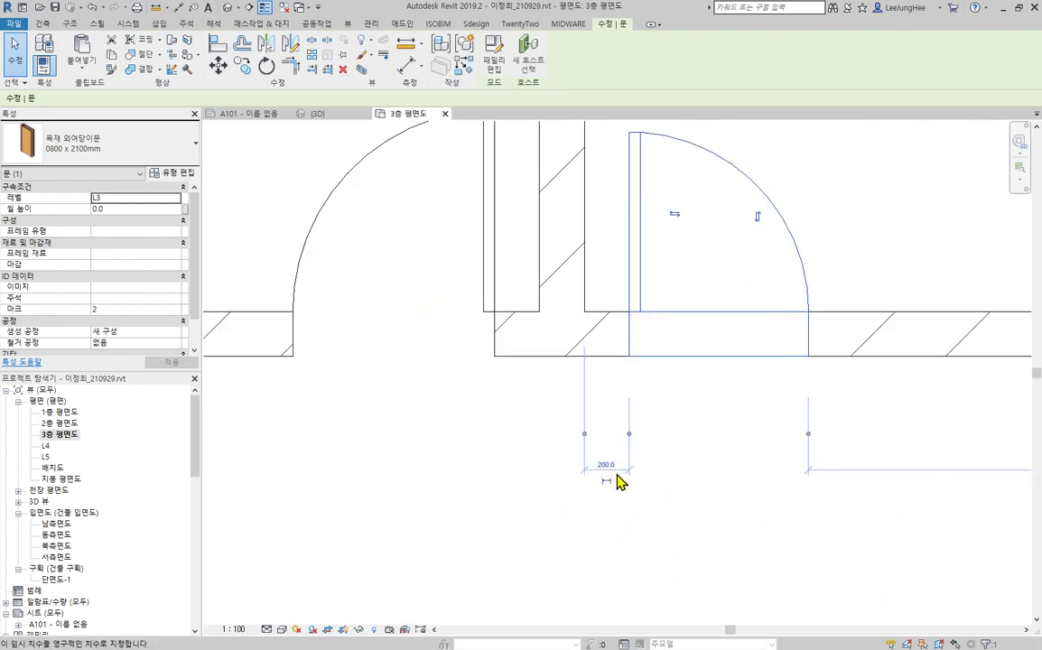
{"action": "left_click", "coordinate": [727, 495]}
Step: Set the men's restroom door's clearance from the face of the partition beside the column to 300 mm
{"action": "scroll", "coordinate": [722, 500], "scroll_direction": "down", "scroll_amount": 2}
{"action": "middle_click_drag", "start_coordinate": [943, 276], "coordinate": [675, 444]}
{"action": "left_click", "coordinate": [590, 302]}
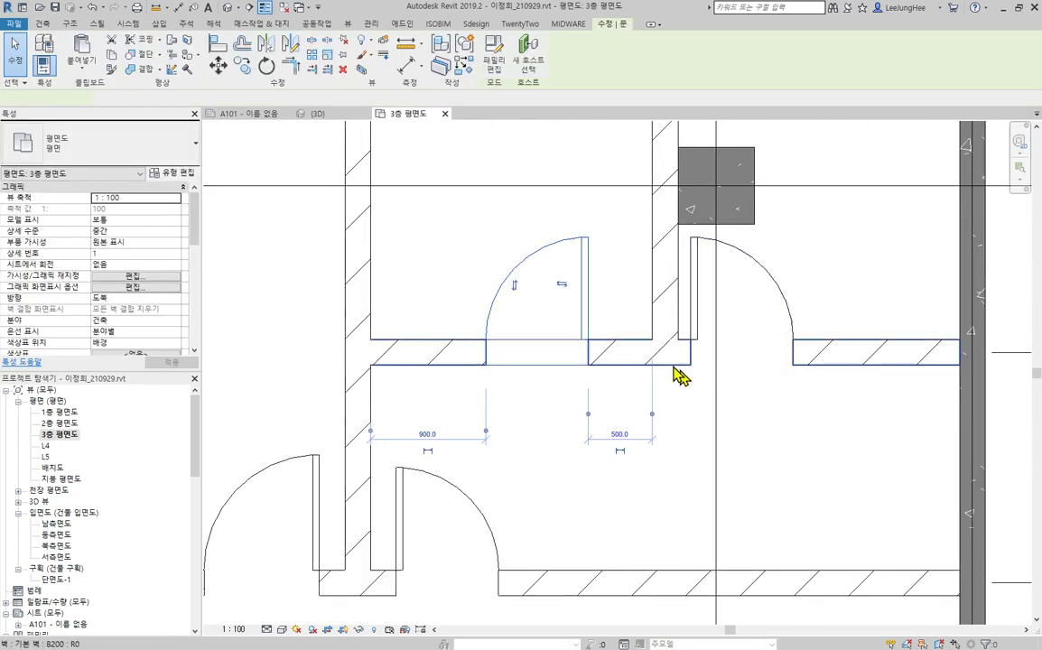
{"action": "scroll", "coordinate": [605, 481], "scroll_direction": "up", "scroll_amount": 2}
{"action": "left_click", "coordinate": [596, 473]}
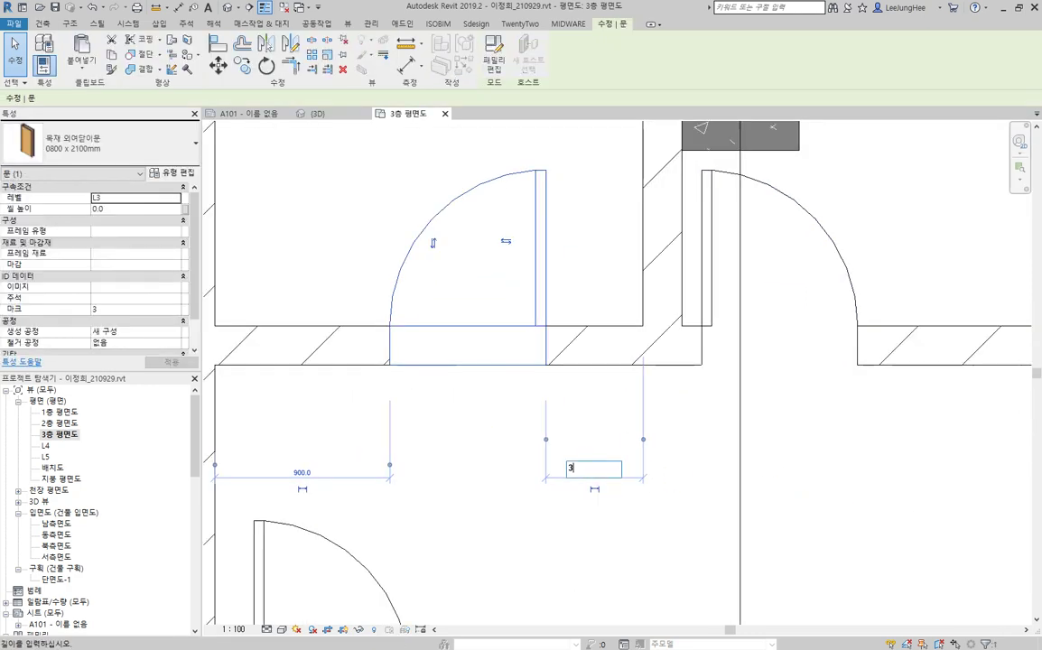
{"action": "key", "text": "Return"}
Step: Set the women's restroom door's clearance from the face of the partition beside the column to 300 mm
{"action": "middle_click_drag", "start_coordinate": [748, 530], "coordinate": [592, 557]}
{"action": "left_click", "coordinate": [671, 332]}
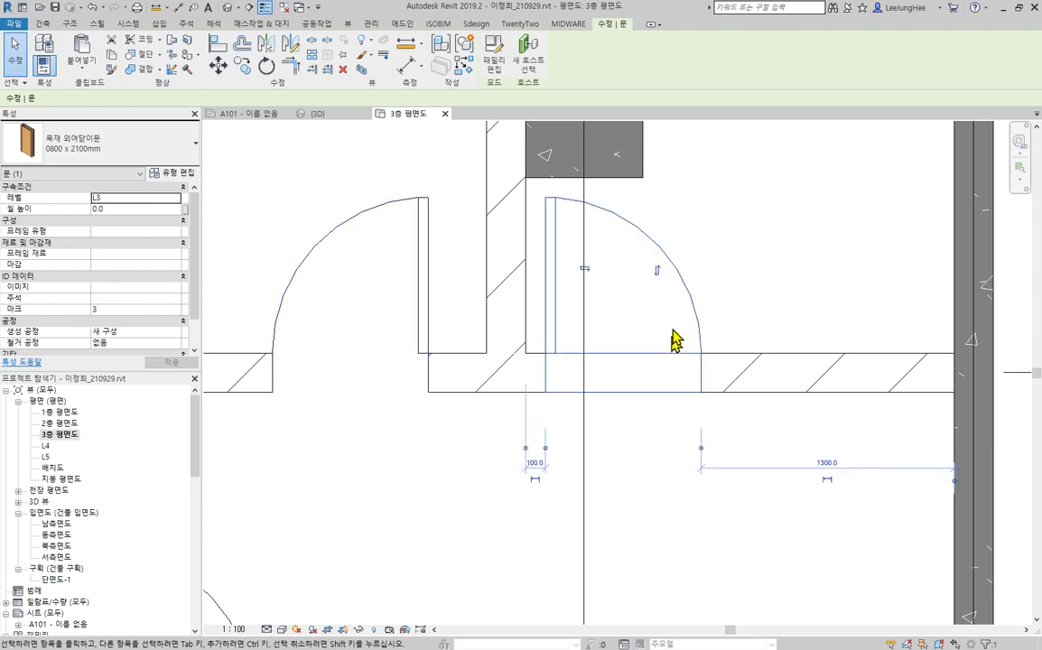
{"action": "left_click", "coordinate": [536, 463]}
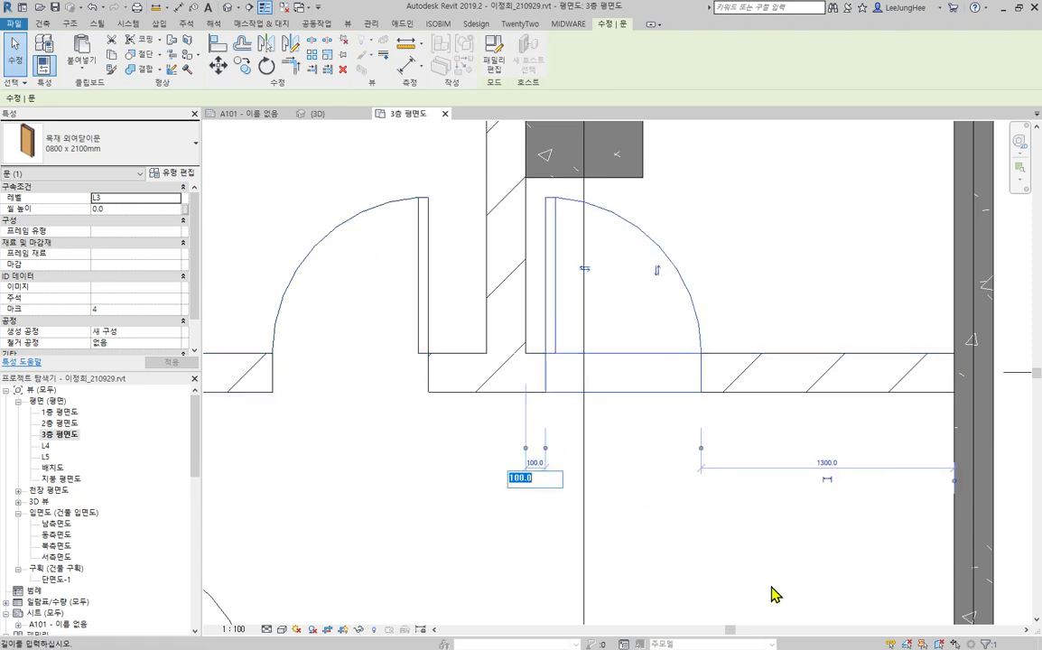
{"action": "type", "text": "30"}
{"action": "key", "text": "Return"}
{"action": "scroll", "coordinate": [763, 550], "scroll_direction": "down", "scroll_amount": 2}
{"action": "key", "text": "Escape"}
Step: Move the men's restroom door's temporary dimension reference from the partition face to the partition centreline
{"action": "middle_click_drag", "start_coordinate": [758, 553], "coordinate": [884, 489]}
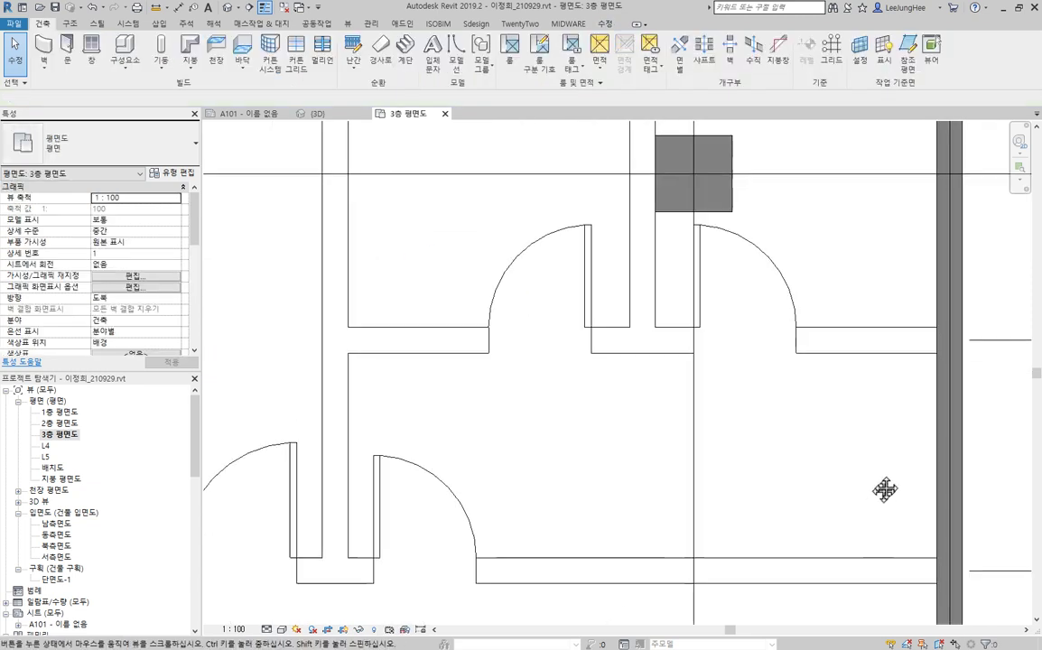
{"action": "scroll", "coordinate": [884, 489], "scroll_direction": "down", "scroll_amount": 2}
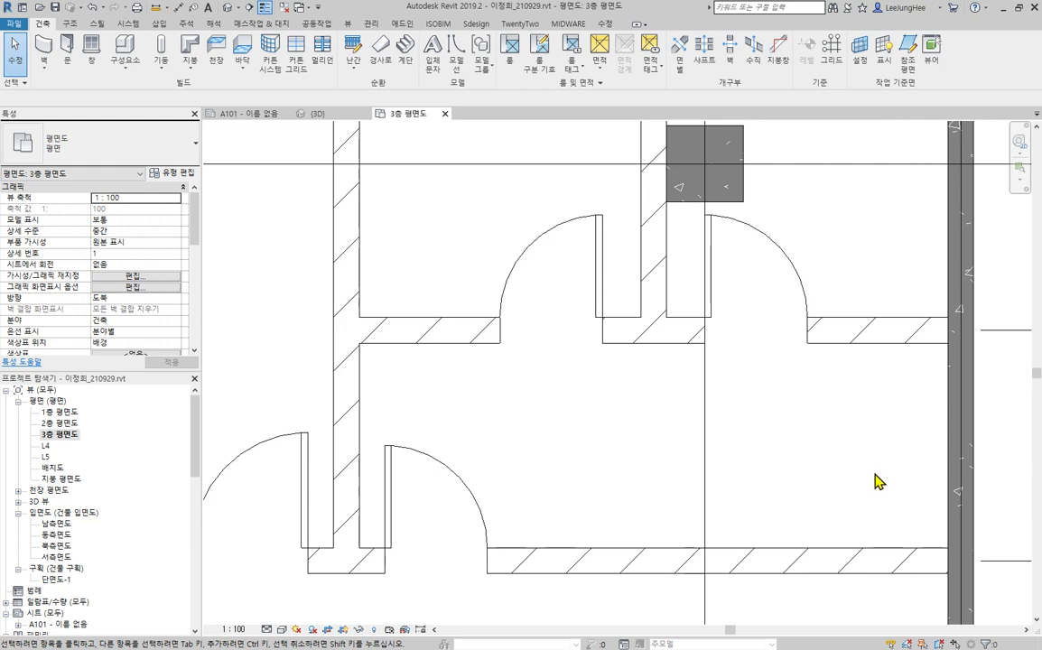
{"action": "left_click", "coordinate": [598, 279]}
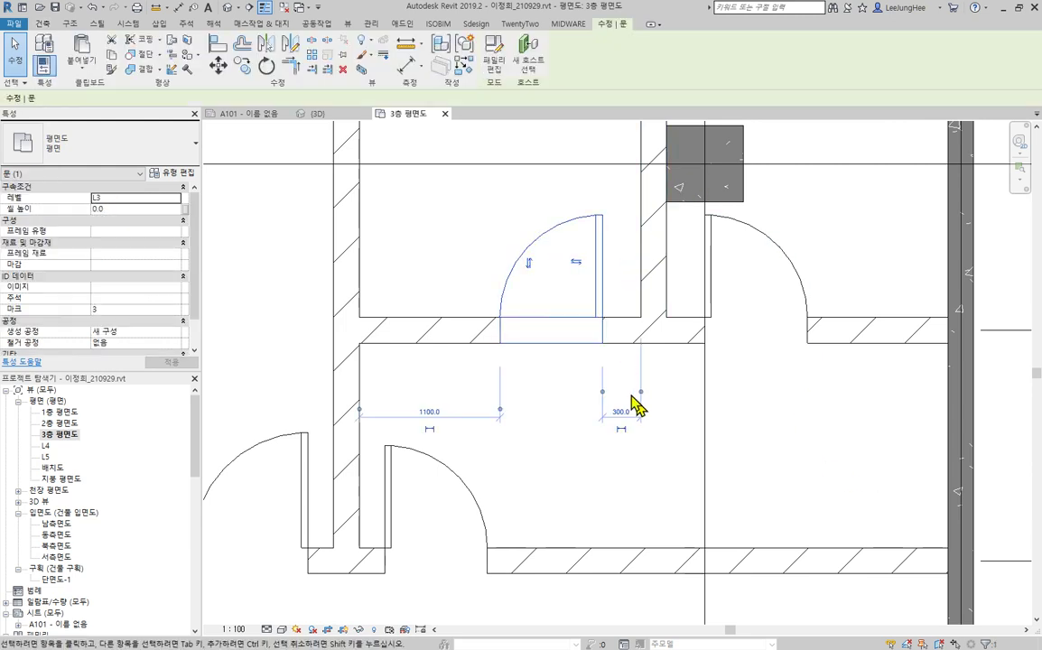
{"action": "scroll", "coordinate": [635, 406], "scroll_direction": "up", "scroll_amount": 2}
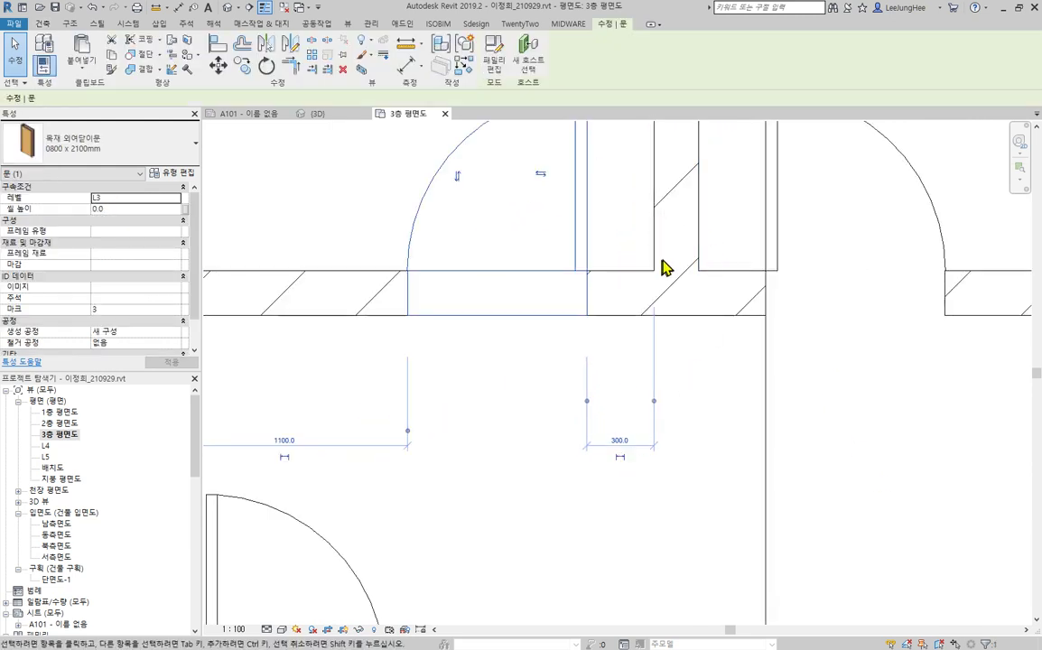
{"action": "left_click", "coordinate": [709, 449]}
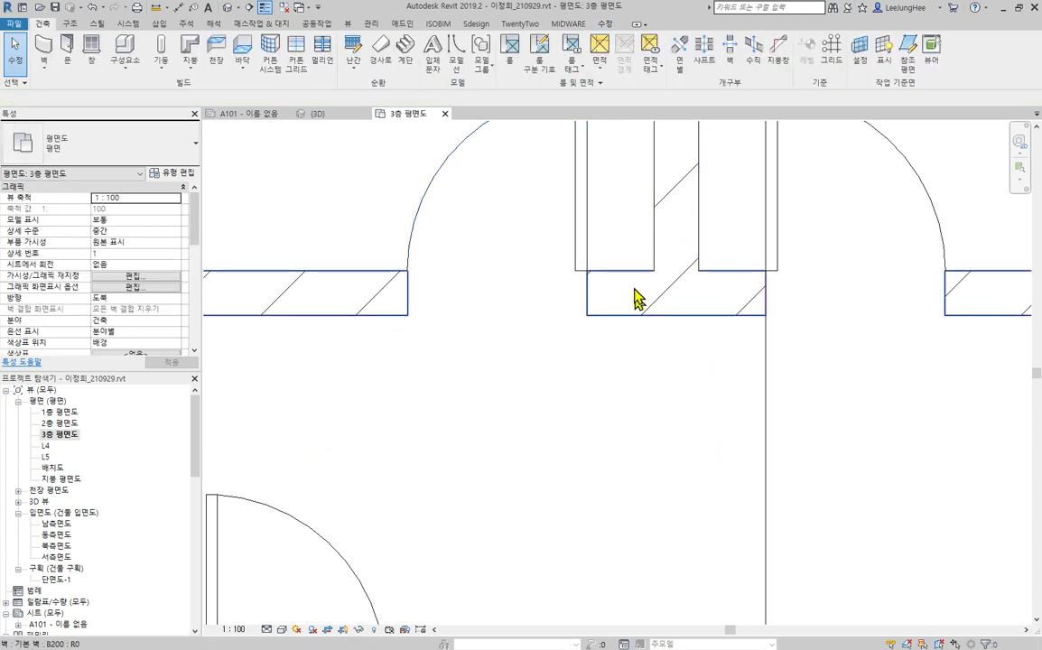
{"action": "left_click", "coordinate": [582, 224]}
{"action": "left_click_drag", "start_coordinate": [653, 374], "coordinate": [679, 228]}
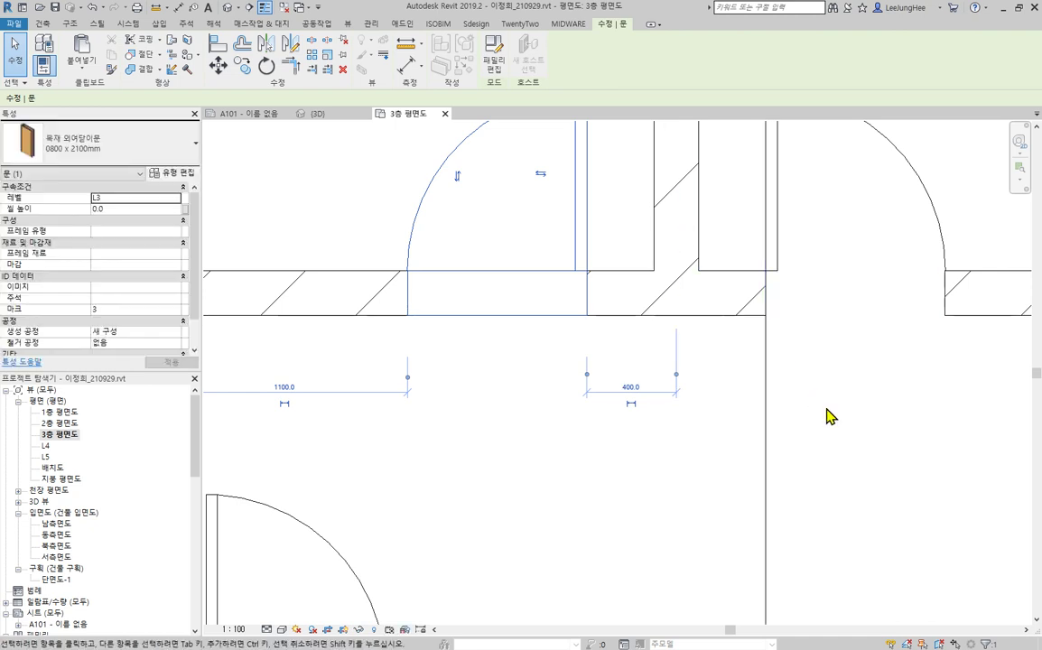
{"action": "left_click", "coordinate": [828, 409]}
Step: Set the men's restroom door's distance from the partition centreline to 300 mm
{"action": "scroll", "coordinate": [828, 409], "scroll_direction": "down", "scroll_amount": 1}
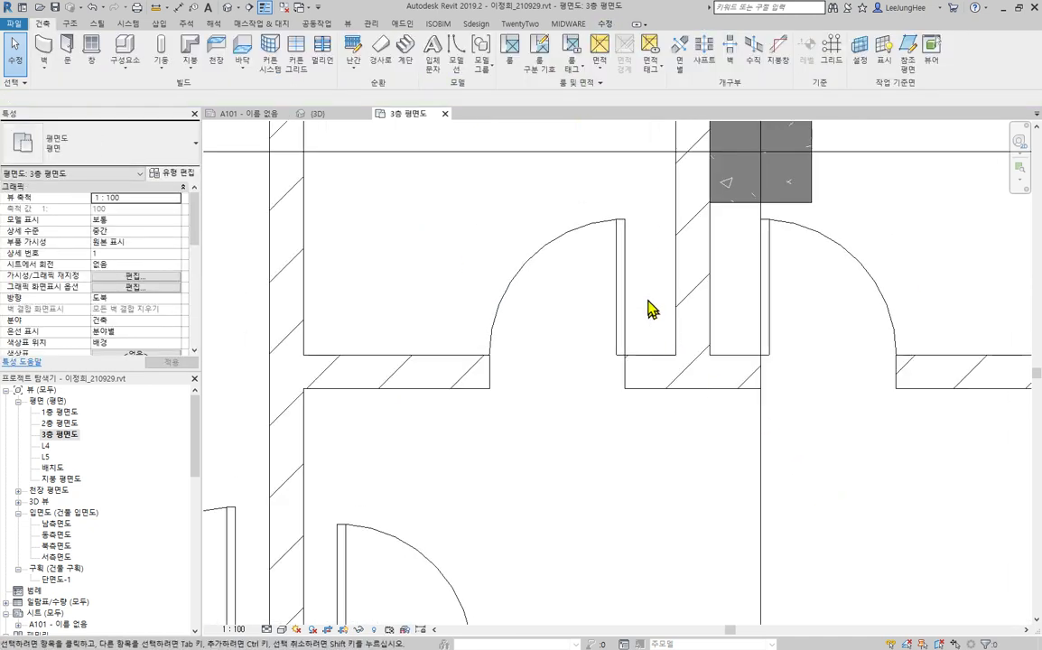
{"action": "left_click", "coordinate": [691, 295]}
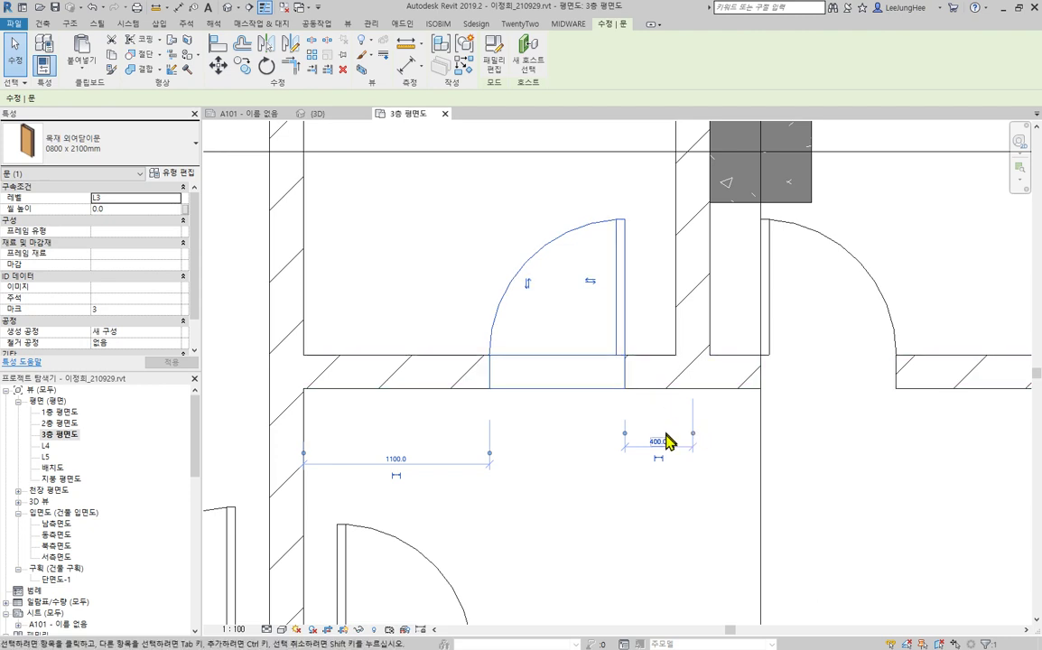
{"action": "left_click", "coordinate": [660, 441]}
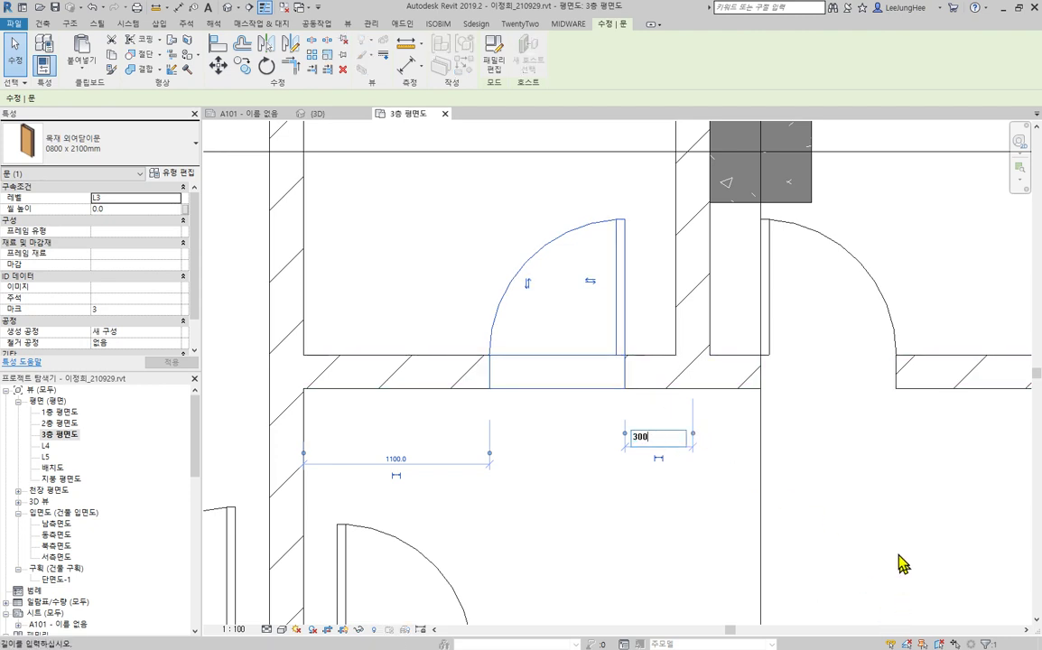
{"action": "type", "text": "300"}
{"action": "key", "text": "Return"}
{"action": "key", "text": "Escape"}
{"action": "middle_click_drag", "start_coordinate": [896, 565], "coordinate": [880, 507]}
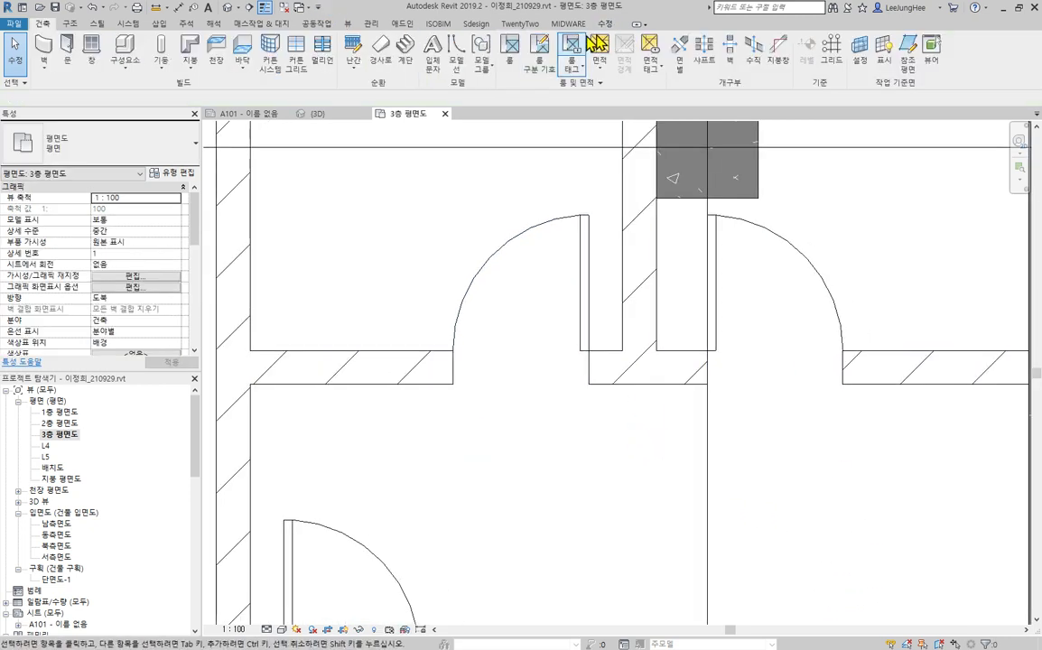
Step: Add an aligned dimension from the restroom partition's centreline to the near edge of the women's restroom door
{"action": "left_click", "coordinate": [604, 25]}
{"action": "left_click", "coordinate": [409, 69]}
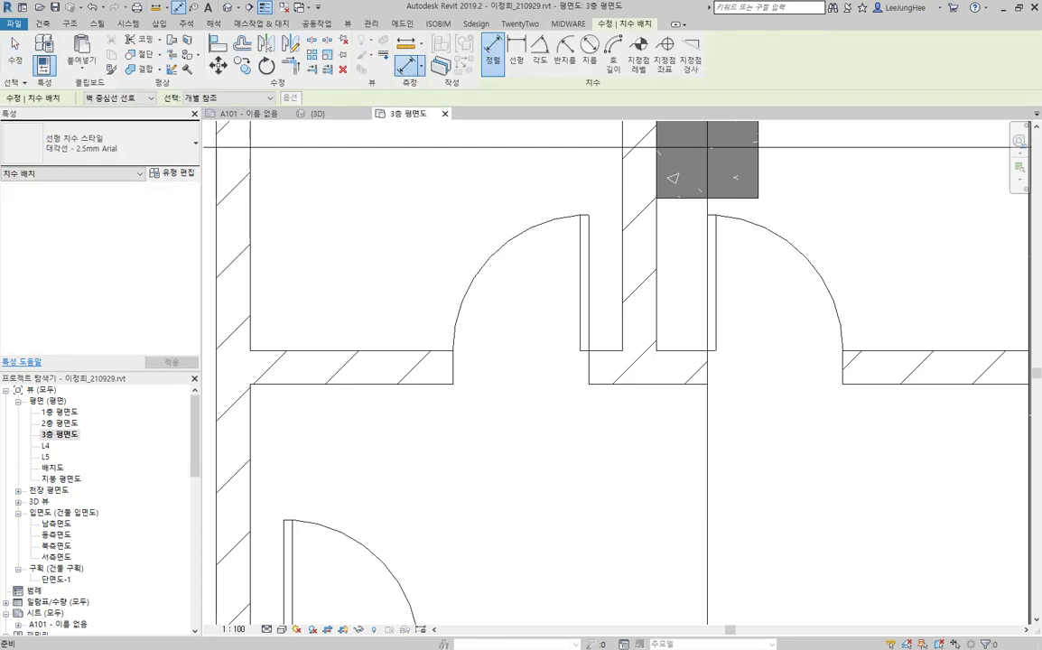
{"action": "left_click", "coordinate": [645, 325]}
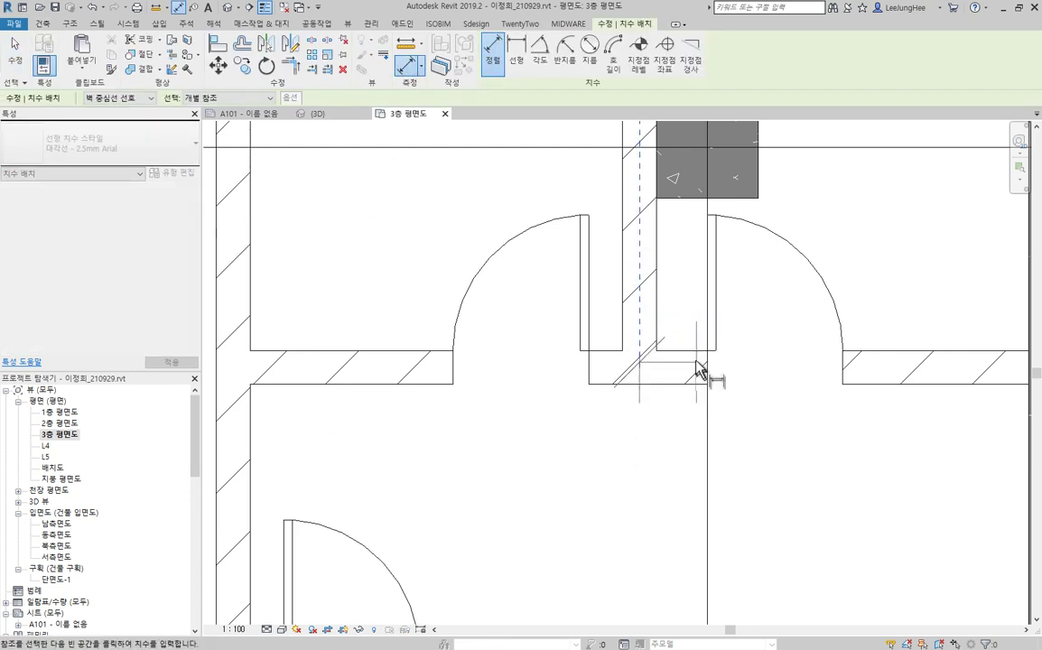
{"action": "left_click", "coordinate": [709, 379]}
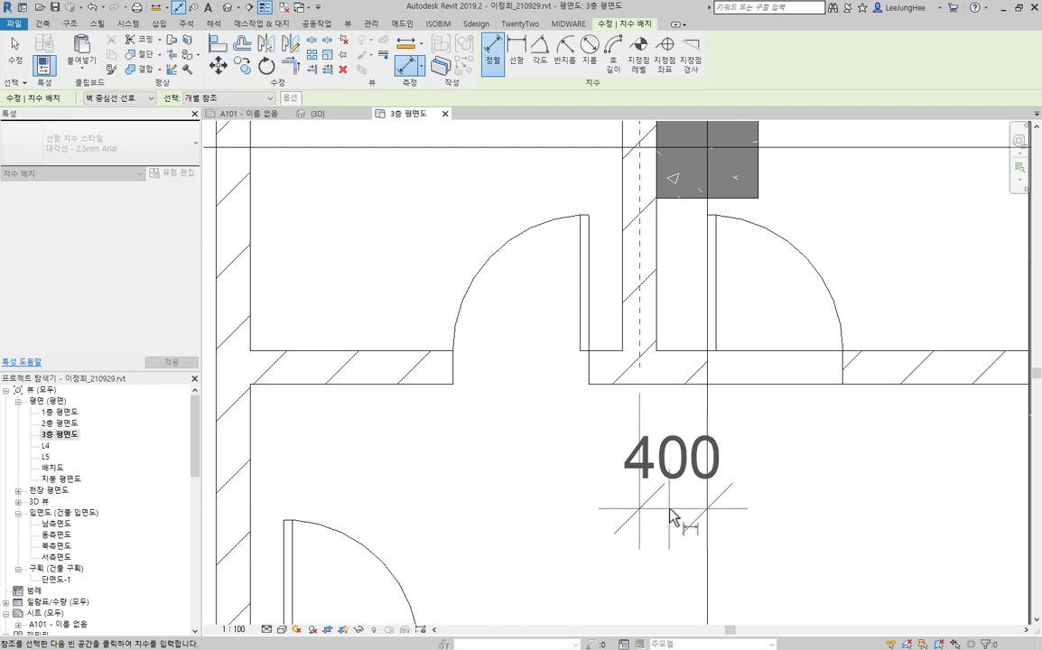
{"action": "left_click", "coordinate": [675, 517]}
{"action": "key", "text": "Escape"}
Step: Set the women's restroom door's distance from the partition centreline to 300 mm and remove the helper dimension
{"action": "left_click", "coordinate": [779, 328]}
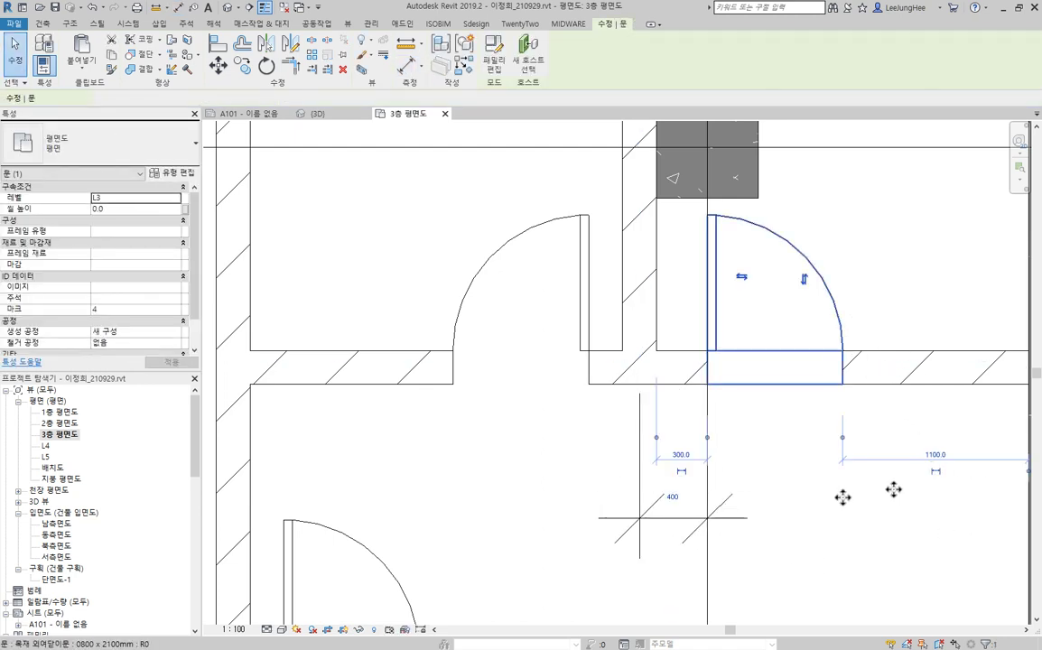
{"action": "left_click", "coordinate": [672, 497]}
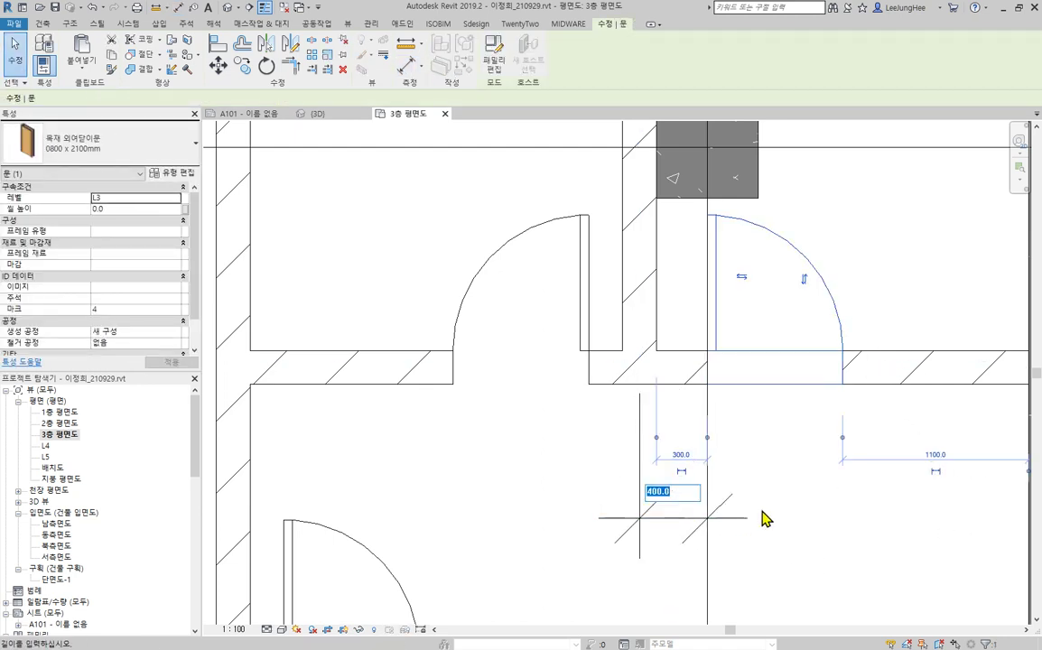
{"action": "type", "text": "300"}
{"action": "key", "text": "Return"}
{"action": "key", "text": "Escape"}
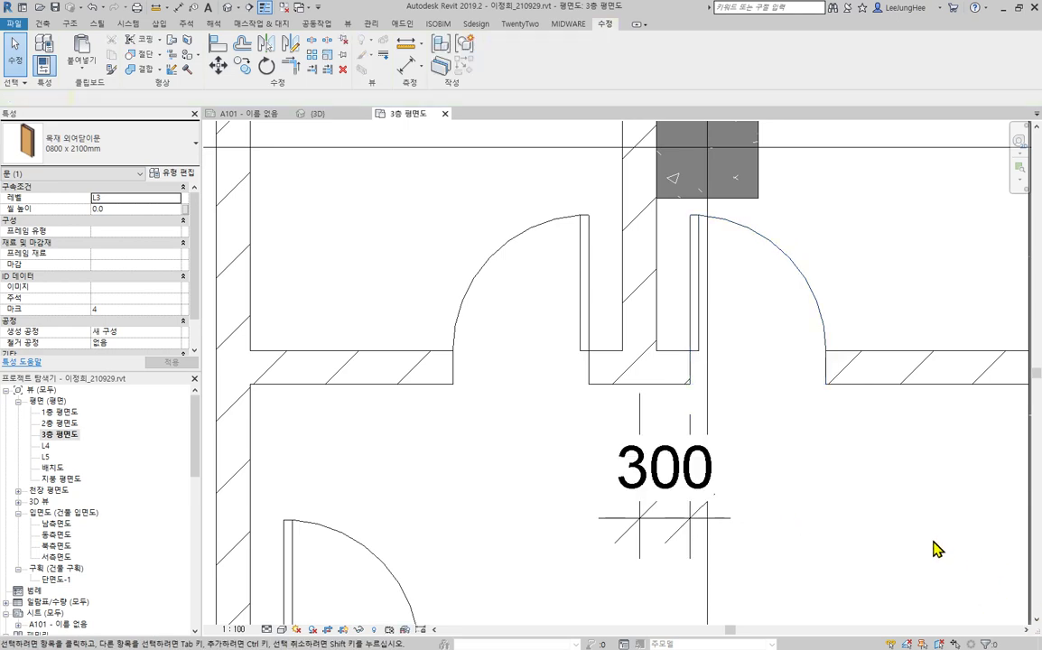
{"action": "scroll", "coordinate": [712, 516], "scroll_direction": "down", "scroll_amount": 5}
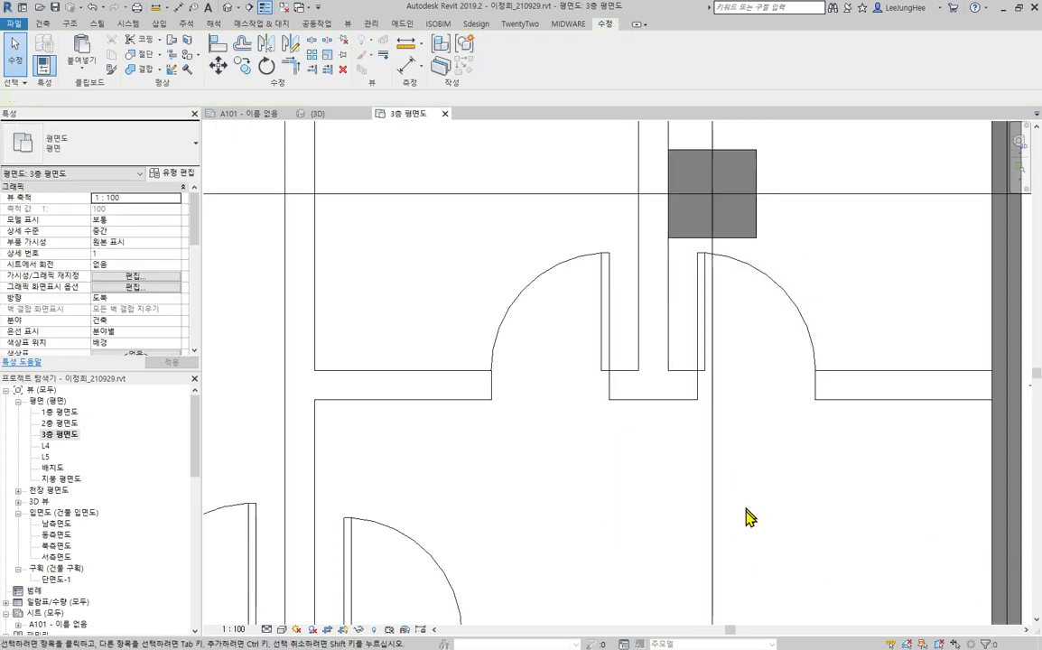
Step: Flip the men's restroom door's hinge to the side away from the column
{"action": "left_click", "coordinate": [647, 363]}
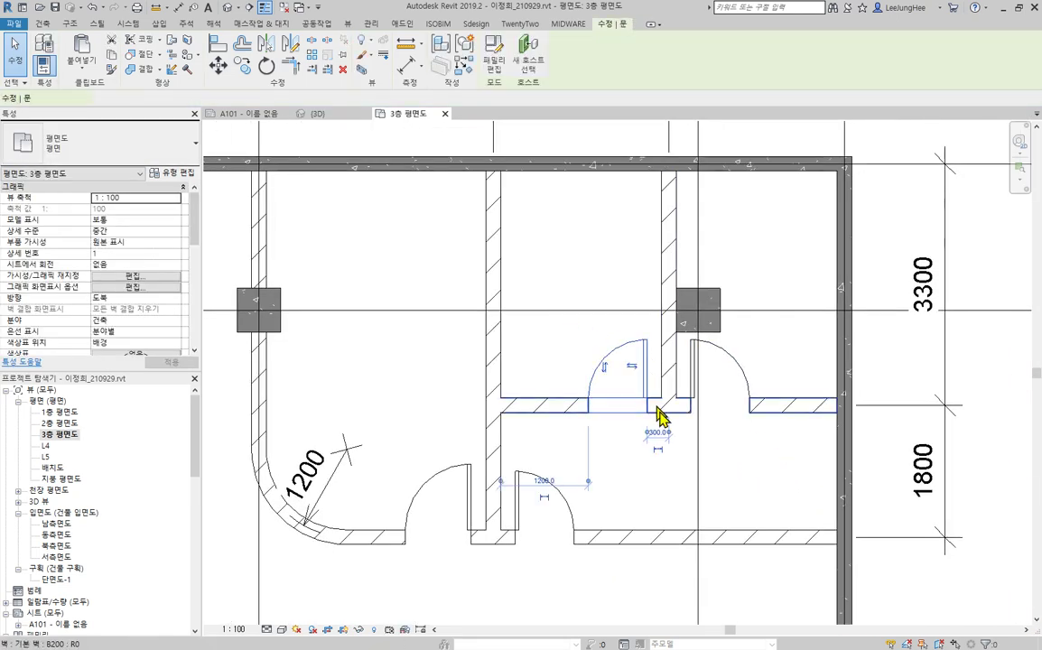
{"action": "left_click", "coordinate": [757, 473]}
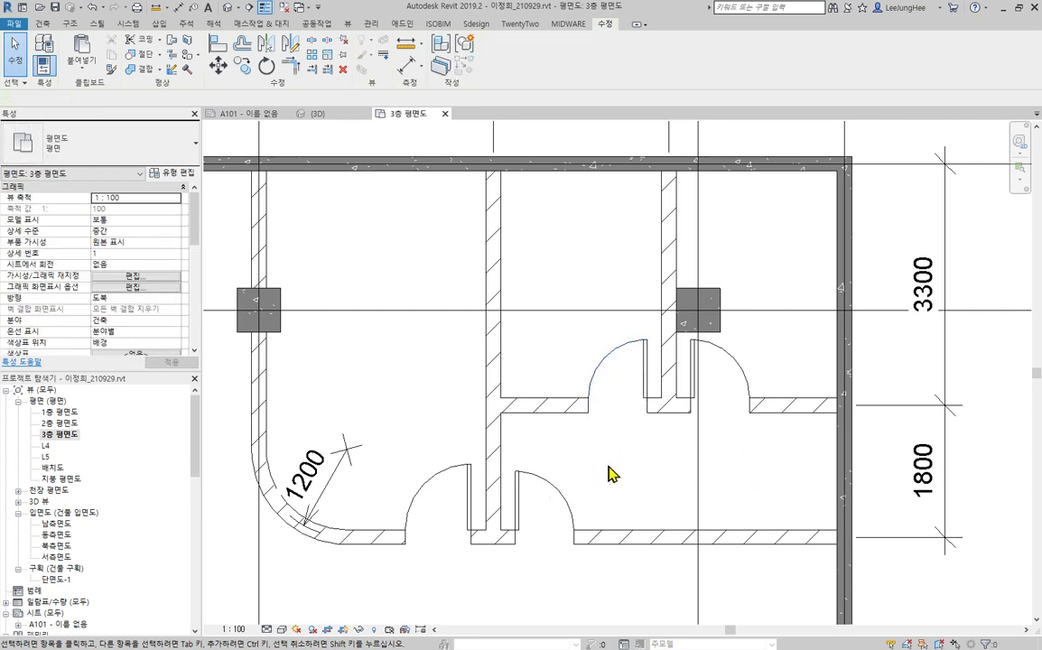
{"action": "middle_click_drag", "start_coordinate": [611, 474], "coordinate": [574, 468]}
{"action": "left_click", "coordinate": [604, 344]}
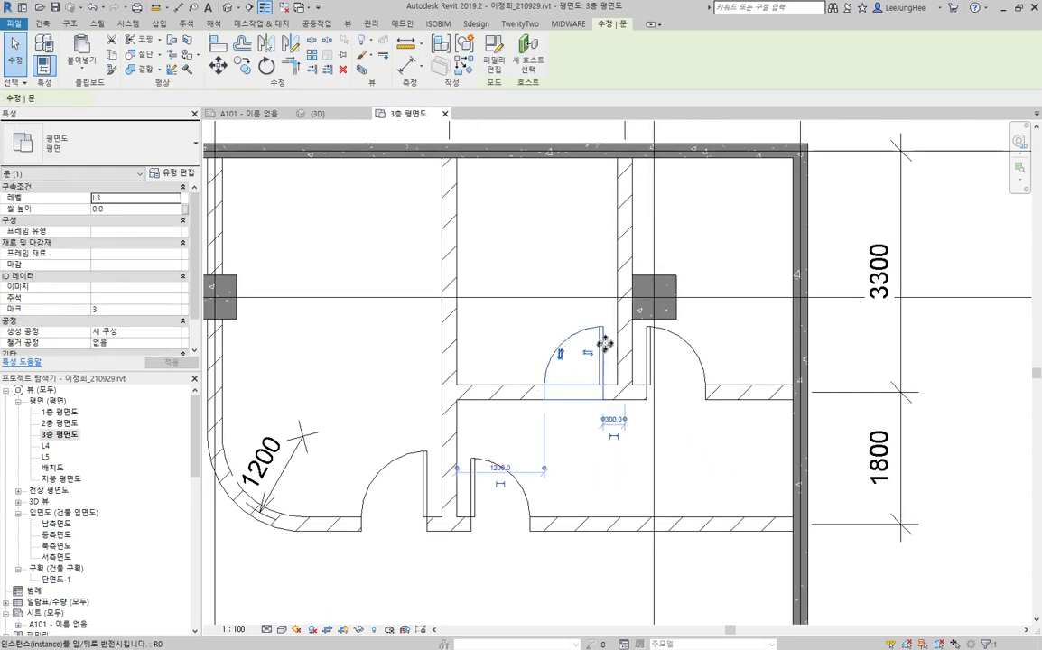
{"action": "left_click", "coordinate": [588, 352]}
{"action": "left_click_drag", "start_coordinate": [562, 339], "coordinate": [480, 328]}
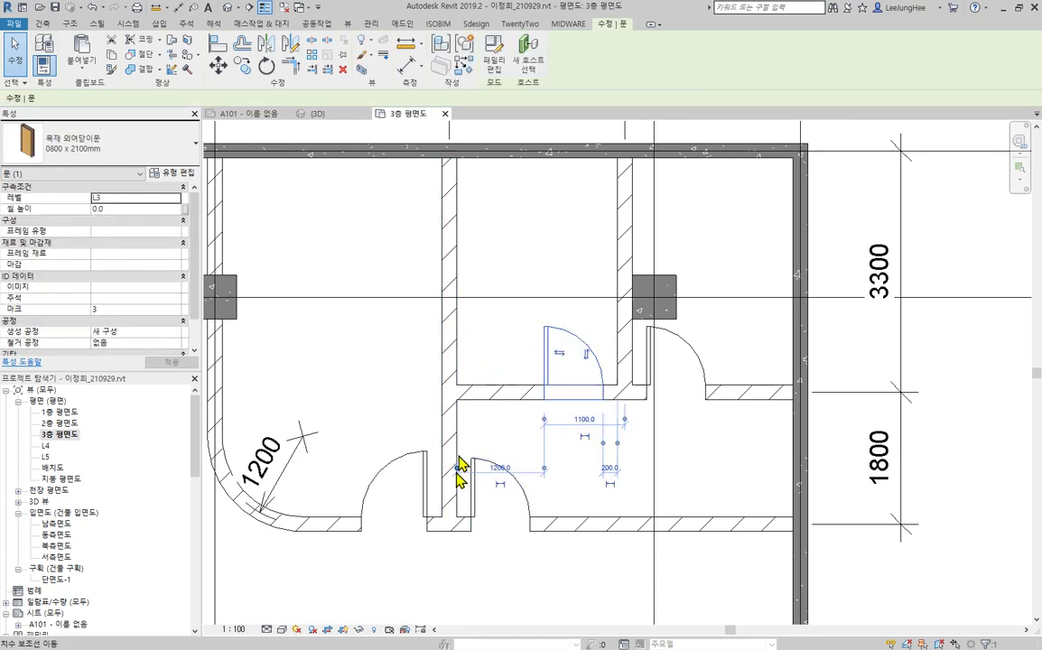
{"action": "left_click", "coordinate": [383, 420]}
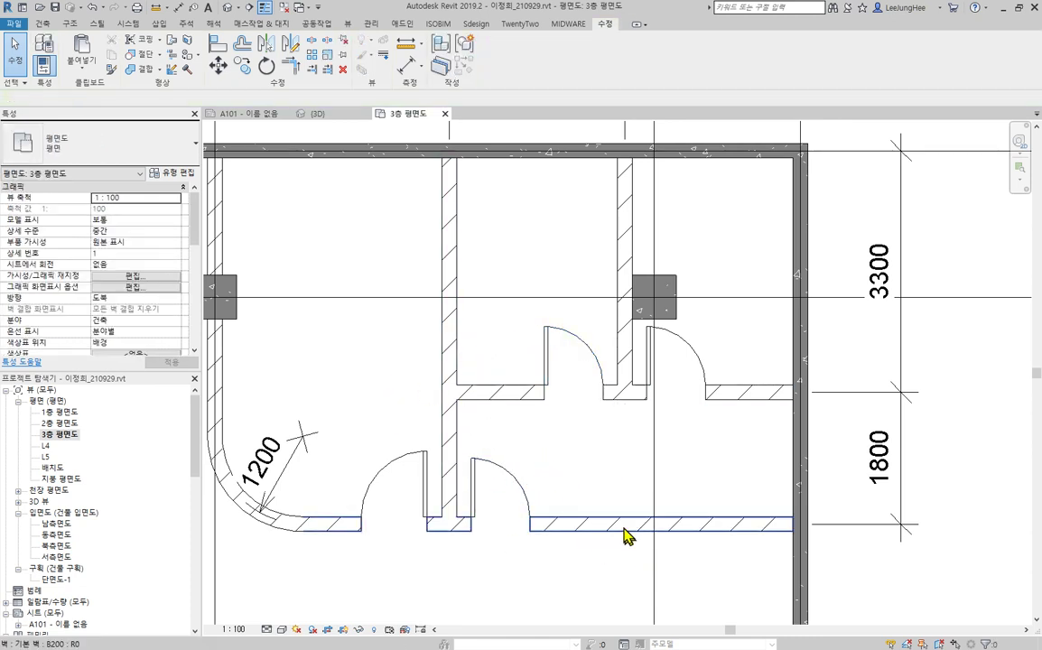
Step: Align the men's restroom door's hinge-side edge with the hinge-side edge of the corridor entrance door below it
{"action": "key", "text": "a"}
{"action": "key", "text": "l"}
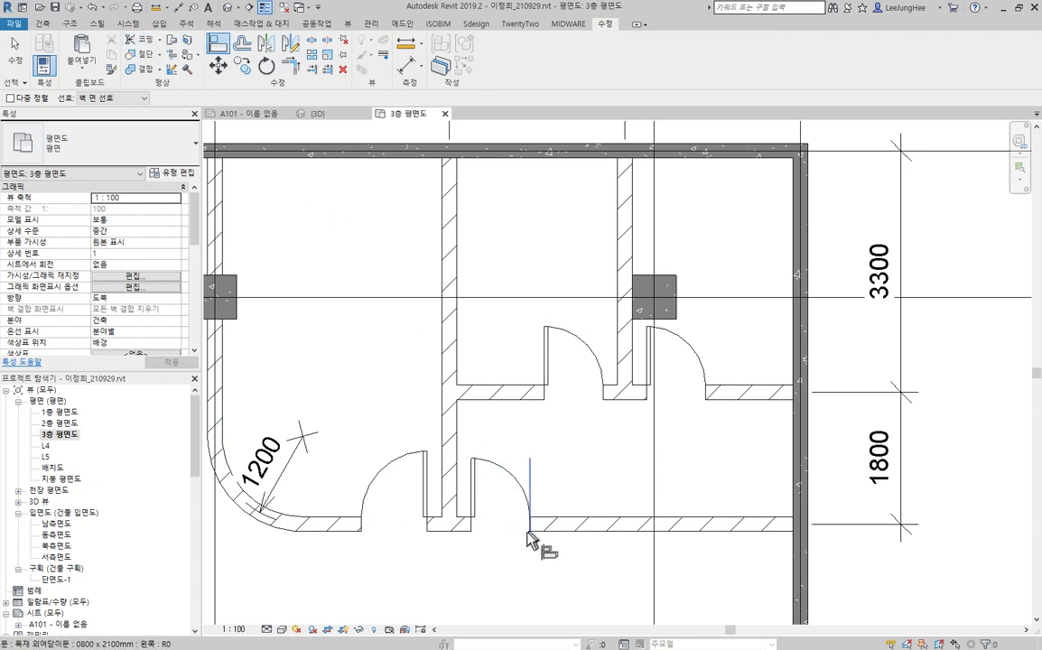
{"action": "left_click", "coordinate": [471, 533]}
{"action": "left_click", "coordinate": [545, 403]}
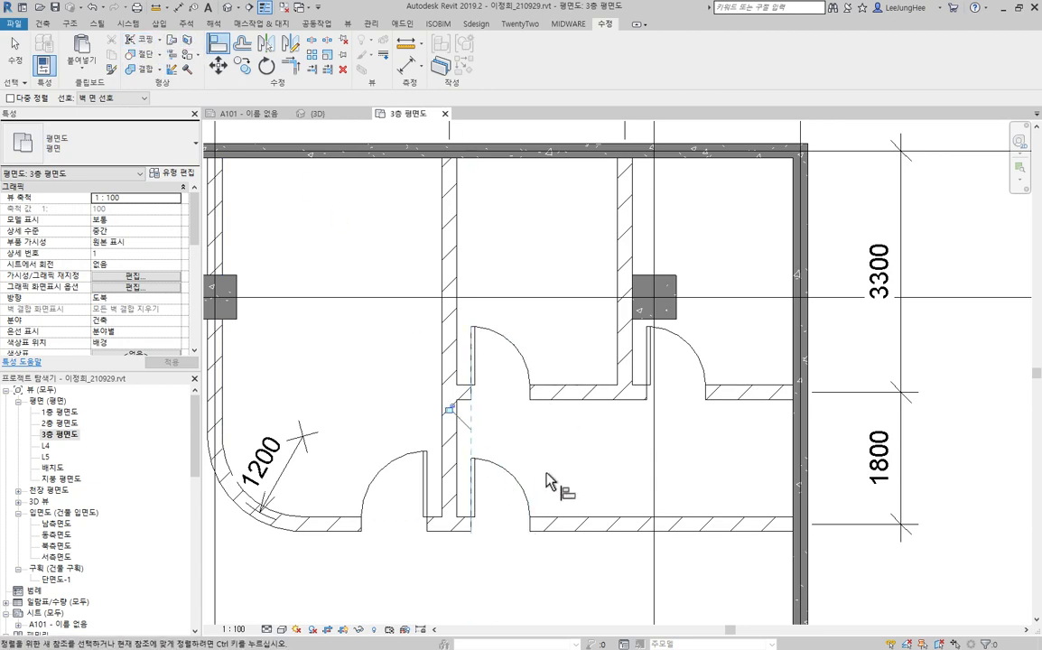
{"action": "scroll", "coordinate": [567, 468], "scroll_direction": "up", "scroll_amount": 4}
{"action": "key", "text": "Escape"}
{"action": "key", "text": "Escape"}
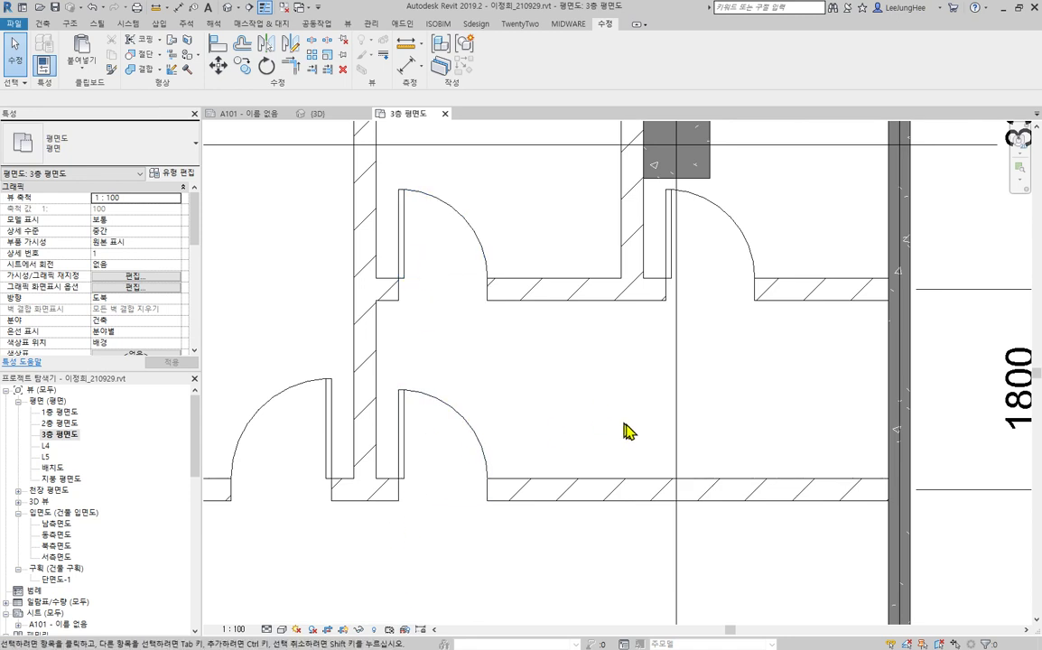
{"action": "scroll", "coordinate": [628, 431], "scroll_direction": "down", "scroll_amount": 3}
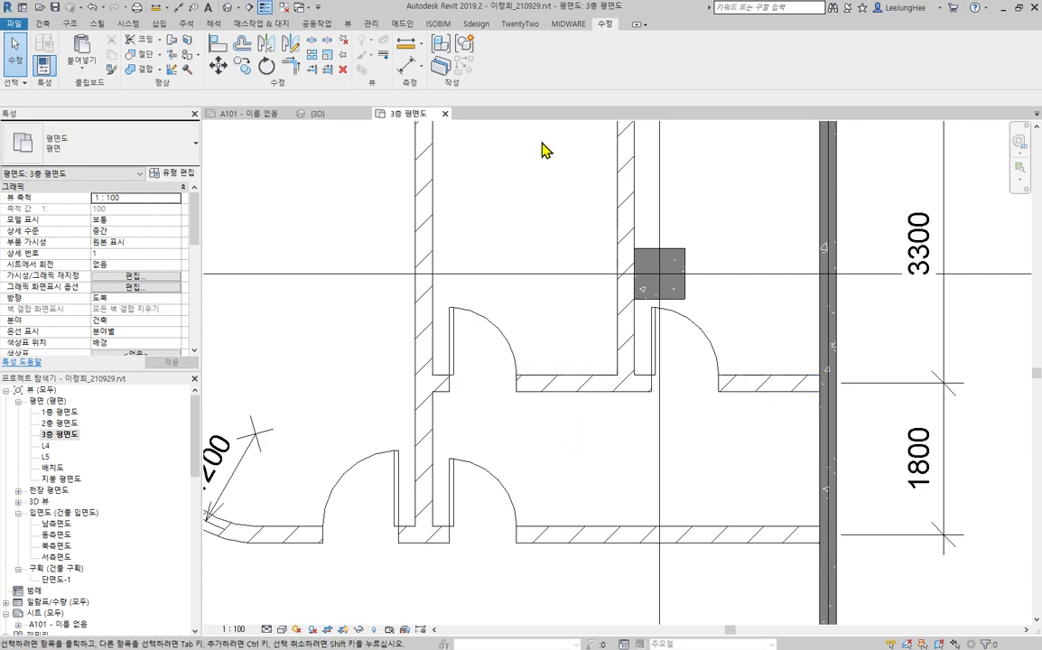
Step: Align the men's restroom door's hinge-side edge with the corridor entrance door's hinge-side edge and lock the alignment
{"action": "left_click", "coordinate": [217, 45]}
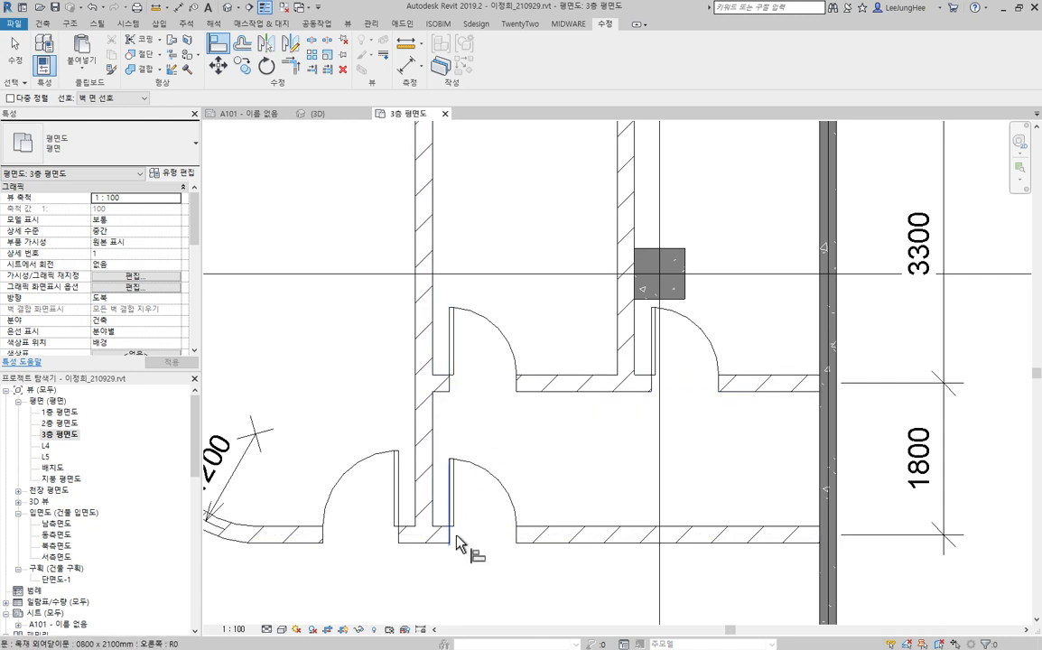
{"action": "left_click", "coordinate": [449, 347]}
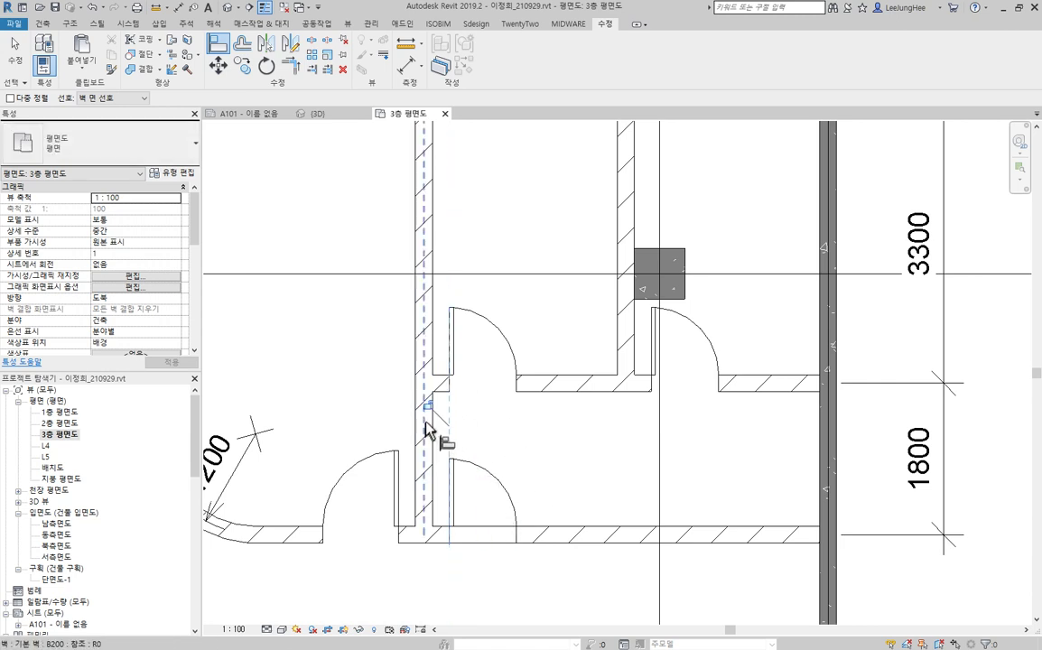
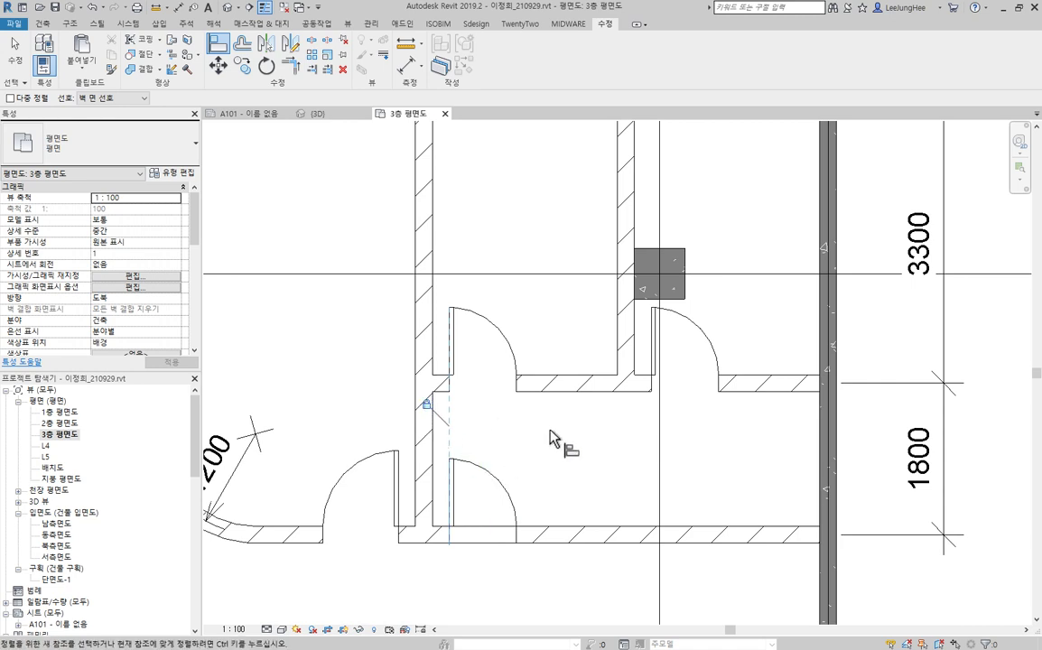
{"action": "key", "text": "Escape"}
{"action": "key", "text": "Escape"}
Step: Move the corridor entrance door and the men's restroom door along their walls to test the locked alignment
{"action": "left_click", "coordinate": [500, 496]}
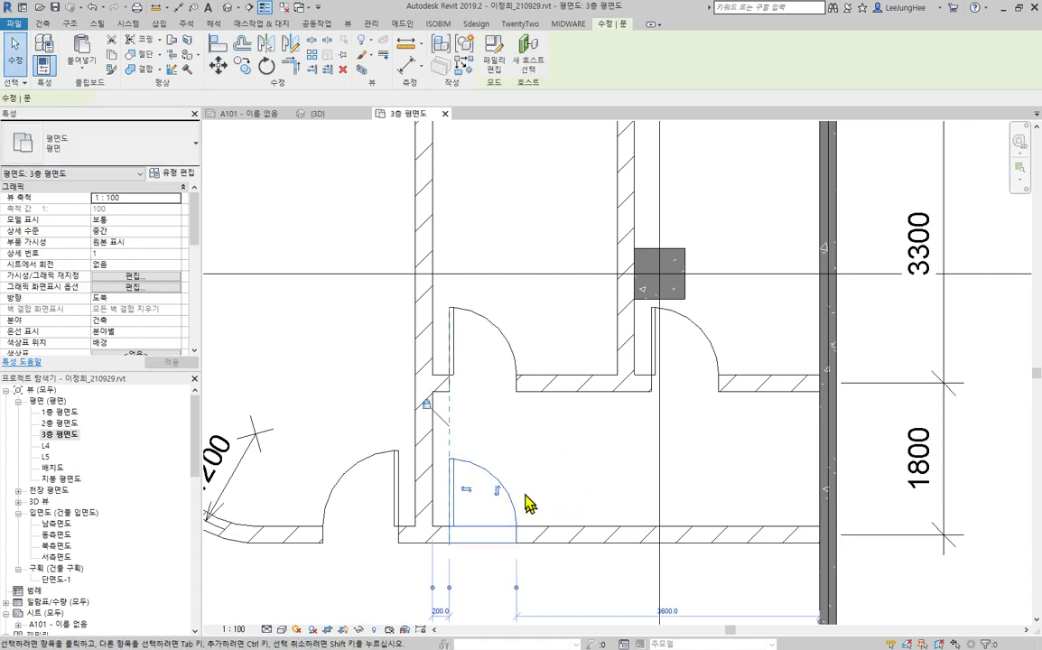
{"action": "left_click_drag", "start_coordinate": [477, 481], "coordinate": [540, 488], "text": "ctrl"}
{"action": "left_click", "coordinate": [577, 436]}
{"action": "left_click", "coordinate": [571, 477]}
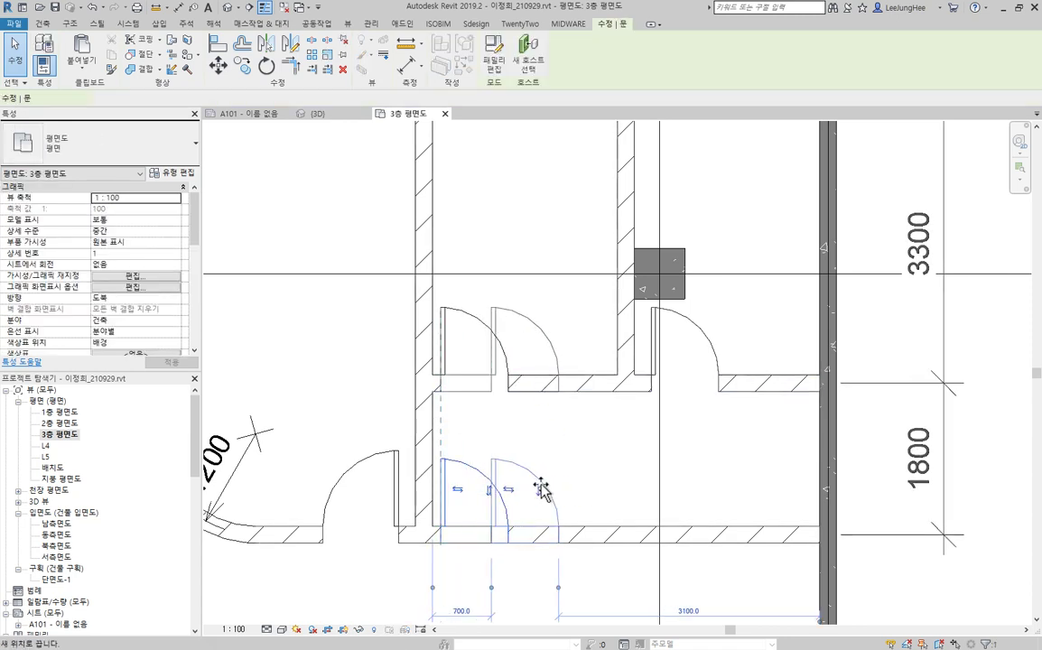
{"action": "left_click", "coordinate": [583, 440]}
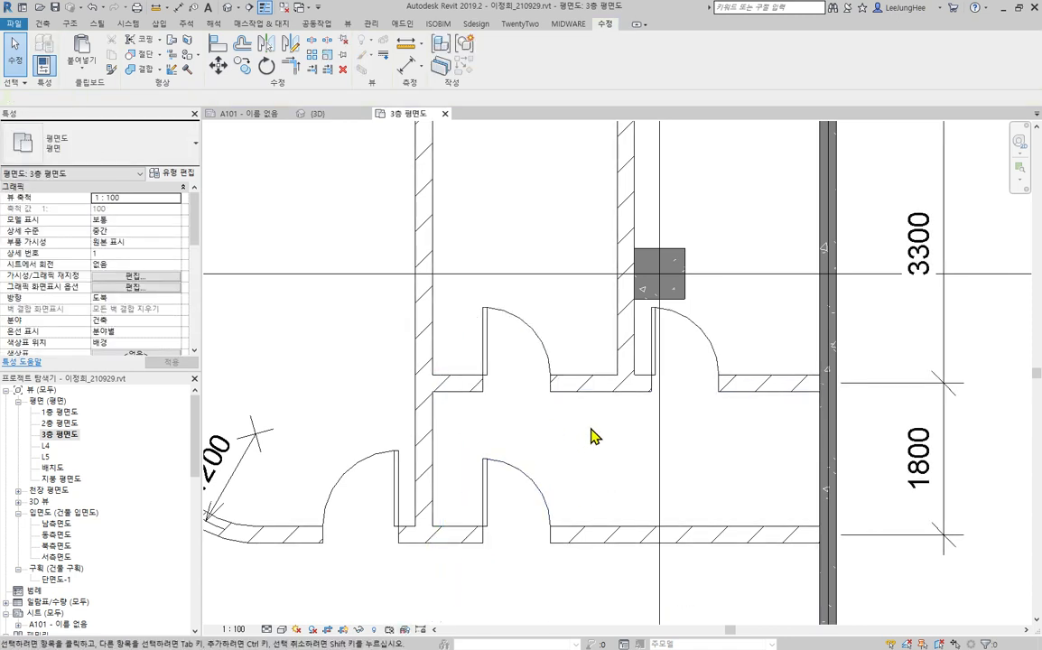
{"action": "left_click", "coordinate": [591, 338]}
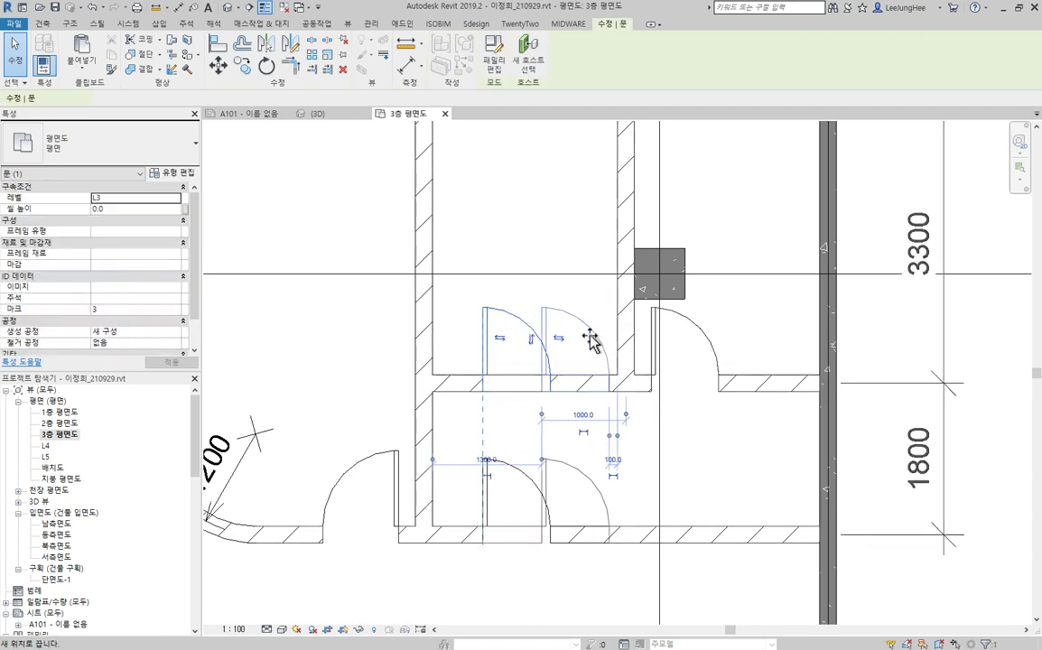
{"action": "left_click_drag", "start_coordinate": [592, 341], "coordinate": [549, 332]}
{"action": "left_click", "coordinate": [715, 466]}
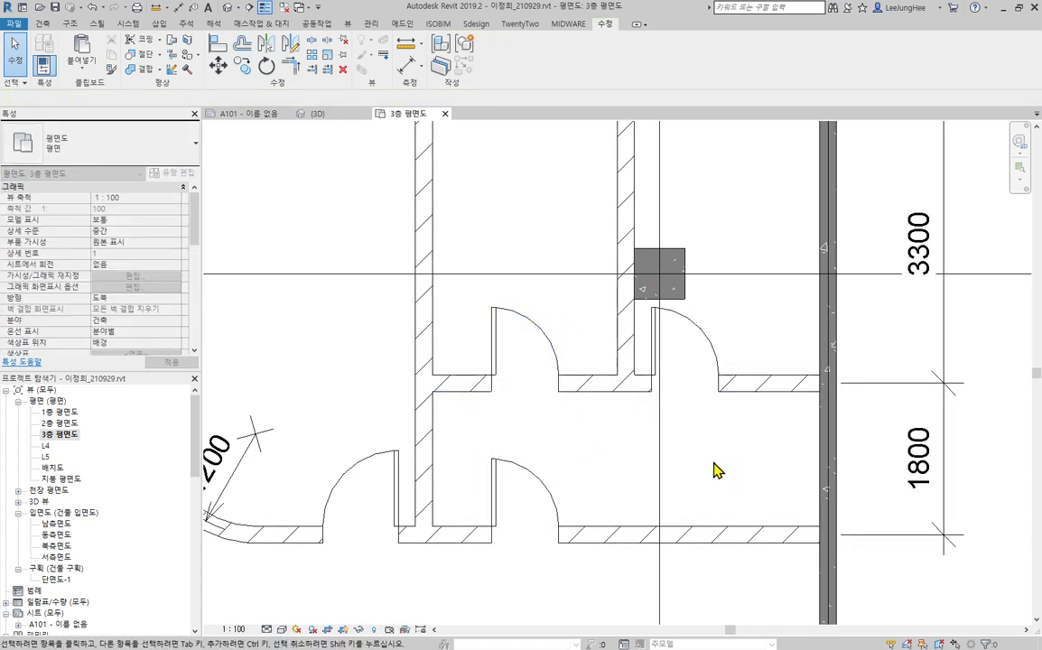
Step: Add an aligned dimension between the centres of the two restroom doors and lock it
{"action": "left_click", "coordinate": [408, 79]}
{"action": "left_click", "coordinate": [526, 399]}
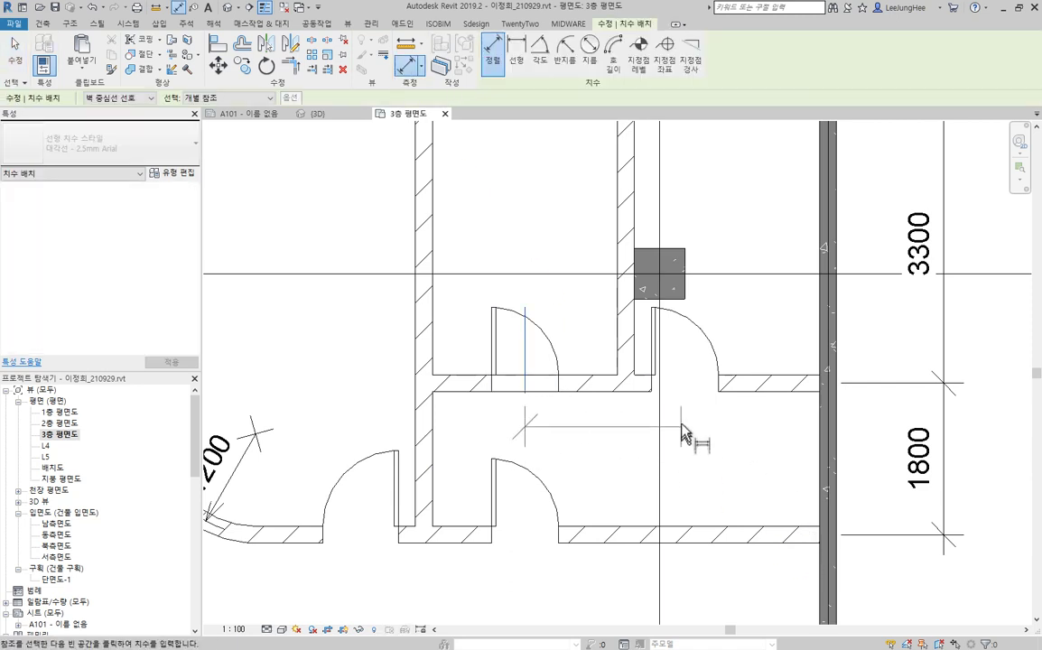
{"action": "left_click", "coordinate": [683, 434]}
{"action": "left_click", "coordinate": [719, 454]}
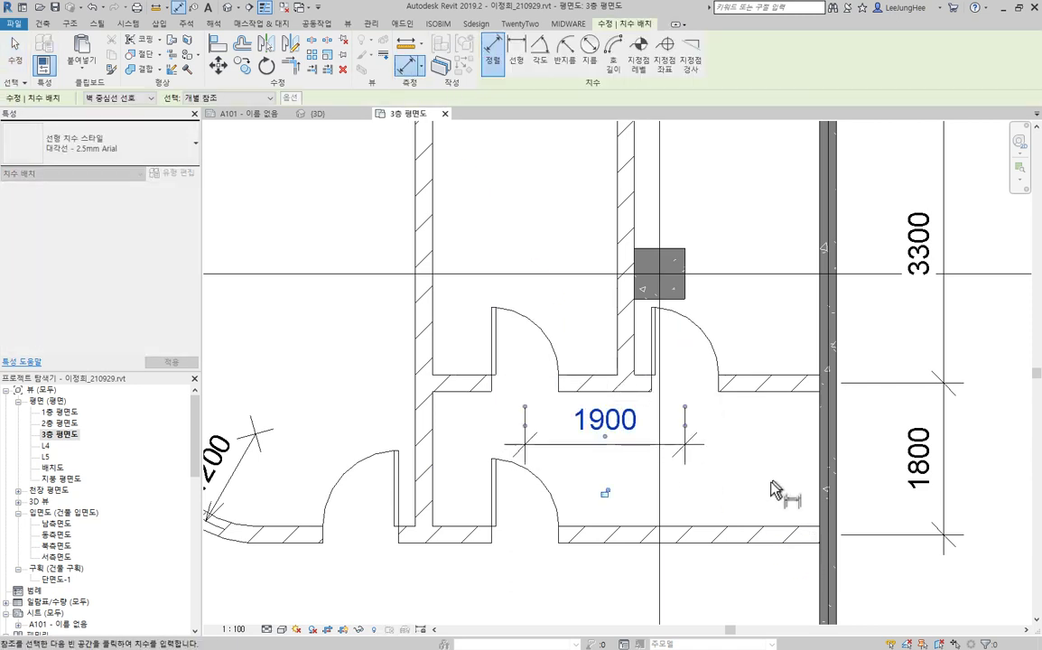
{"action": "key", "text": "Escape"}
{"action": "key", "text": "Escape"}
{"action": "left_click", "coordinate": [626, 504]}
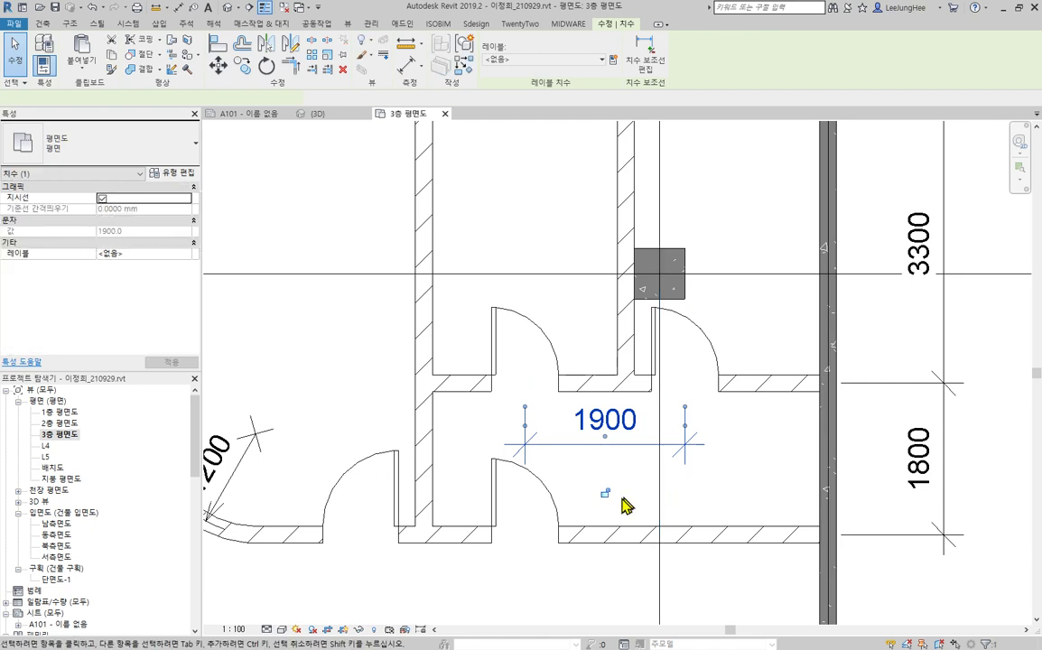
{"action": "left_click", "coordinate": [731, 483]}
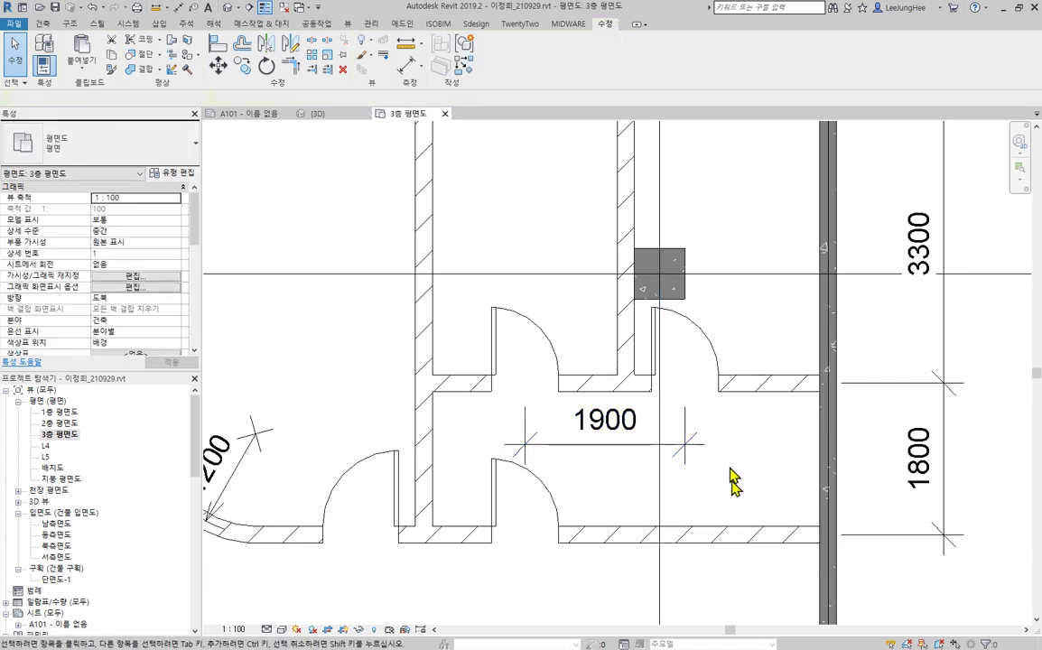
Step: Move the women's restroom door back and forth along its wall to test the locked spacing between the doors
{"action": "left_click", "coordinate": [706, 359]}
{"action": "mouse_move", "coordinate": [709, 348]}
{"action": "left_mouse_down"}
{"action": "mouse_move", "coordinate": [775, 358]}
{"action": "mouse_move", "coordinate": [726, 362]}
{"action": "left_mouse_up"}
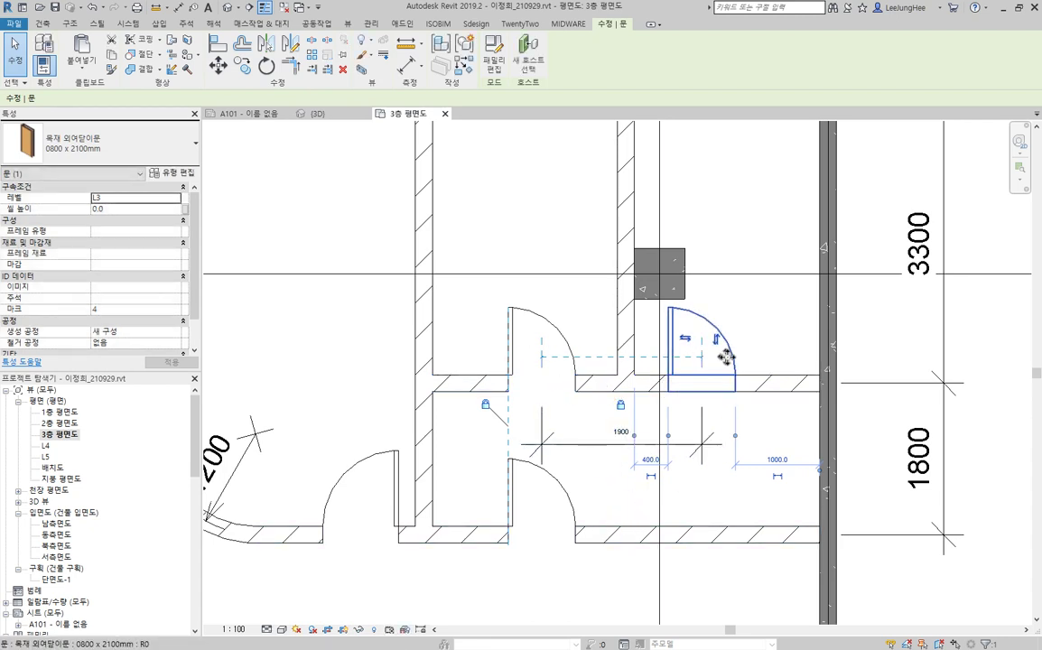
{"action": "left_click_drag", "start_coordinate": [740, 361], "coordinate": [760, 376]}
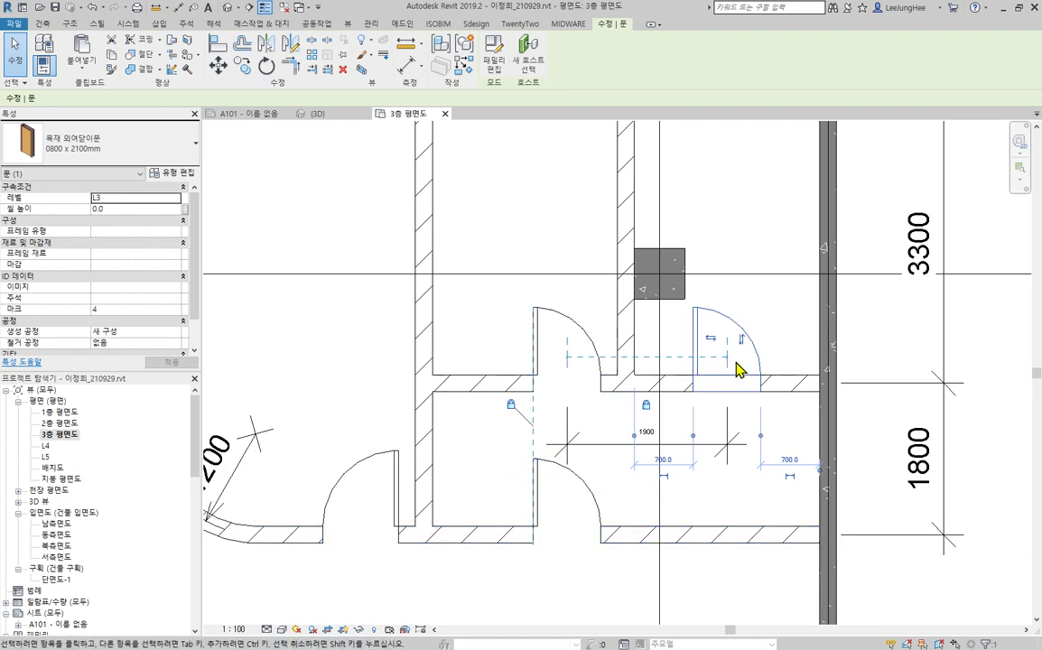
{"action": "left_click_drag", "start_coordinate": [764, 352], "coordinate": [777, 493]}
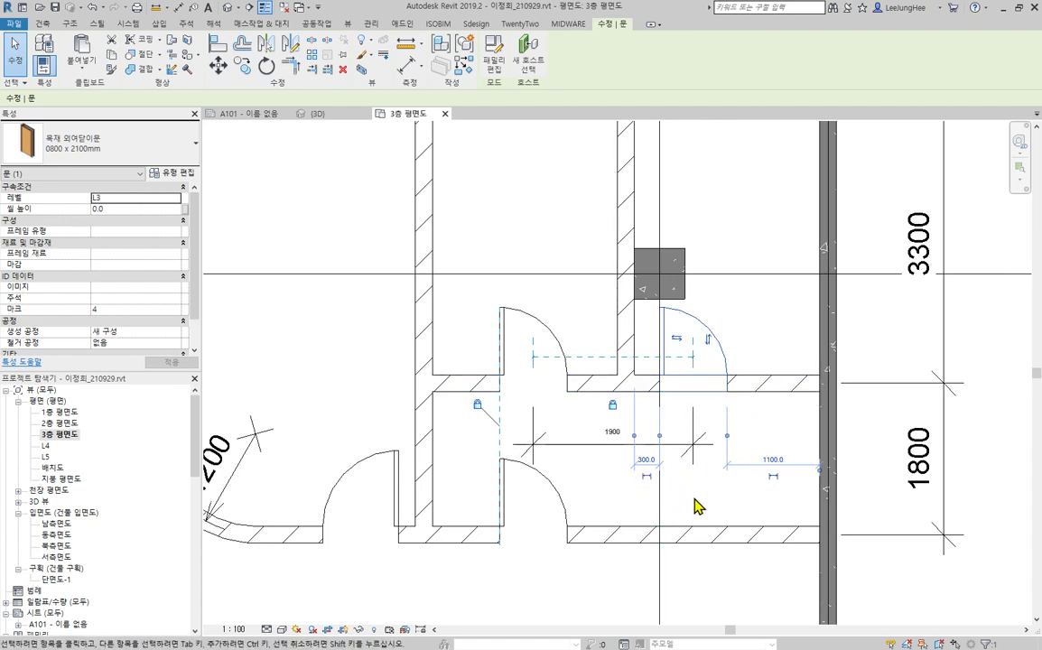
Step: Unlock the dimension between the restroom doors and the alignment between the men's restroom door and the corridor entrance door
{"action": "left_click", "coordinate": [595, 344]}
{"action": "left_click", "coordinate": [721, 355]}
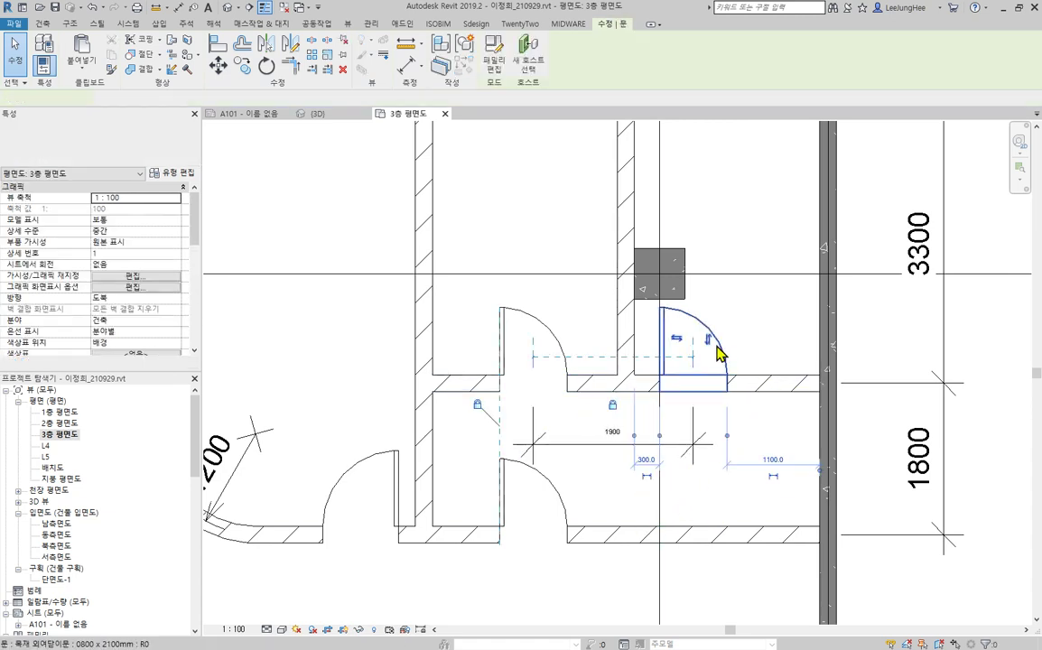
{"action": "left_click", "coordinate": [601, 510]}
{"action": "left_click", "coordinate": [593, 456]}
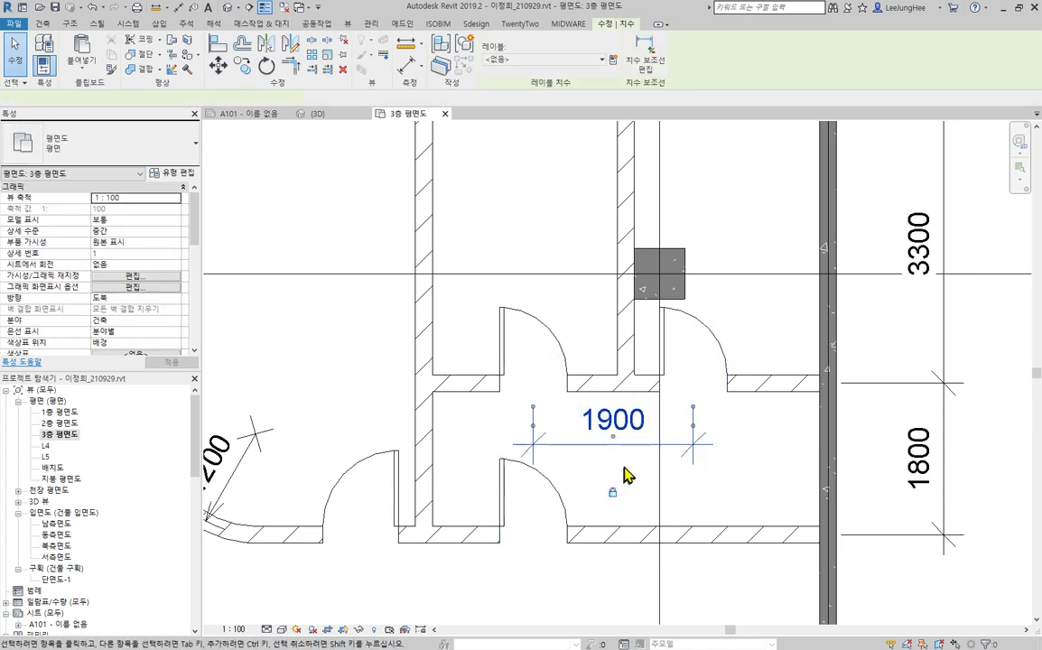
{"action": "left_click", "coordinate": [741, 516]}
{"action": "left_click", "coordinate": [541, 330]}
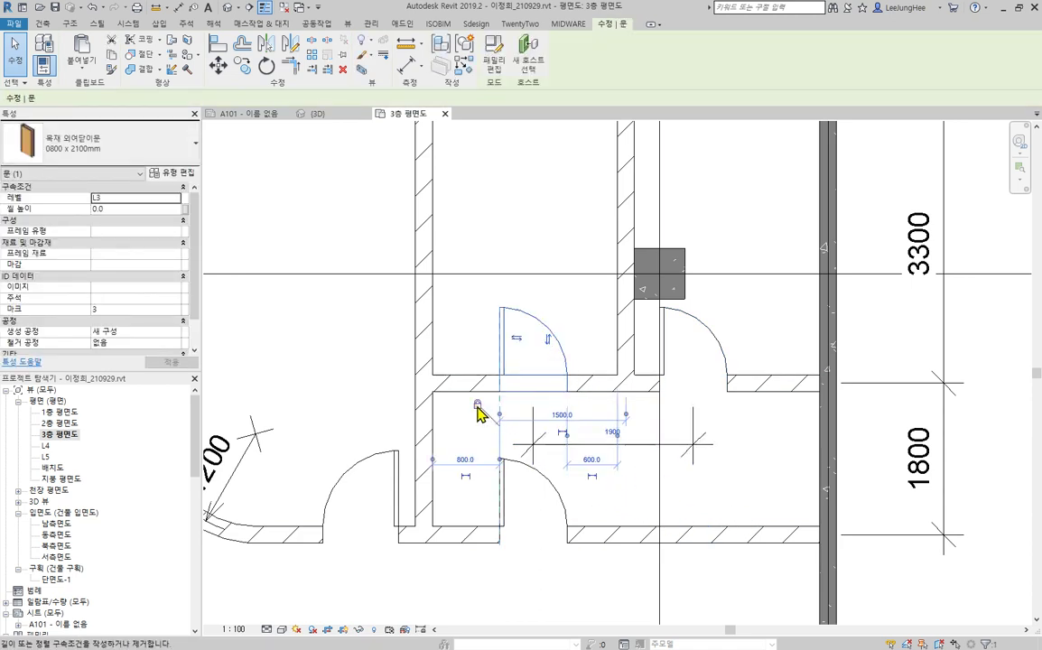
{"action": "left_click", "coordinate": [688, 493]}
Step: Set the corridor entrance door's distance from the face of the storage room partition to 200 mm
{"action": "left_click", "coordinate": [551, 519]}
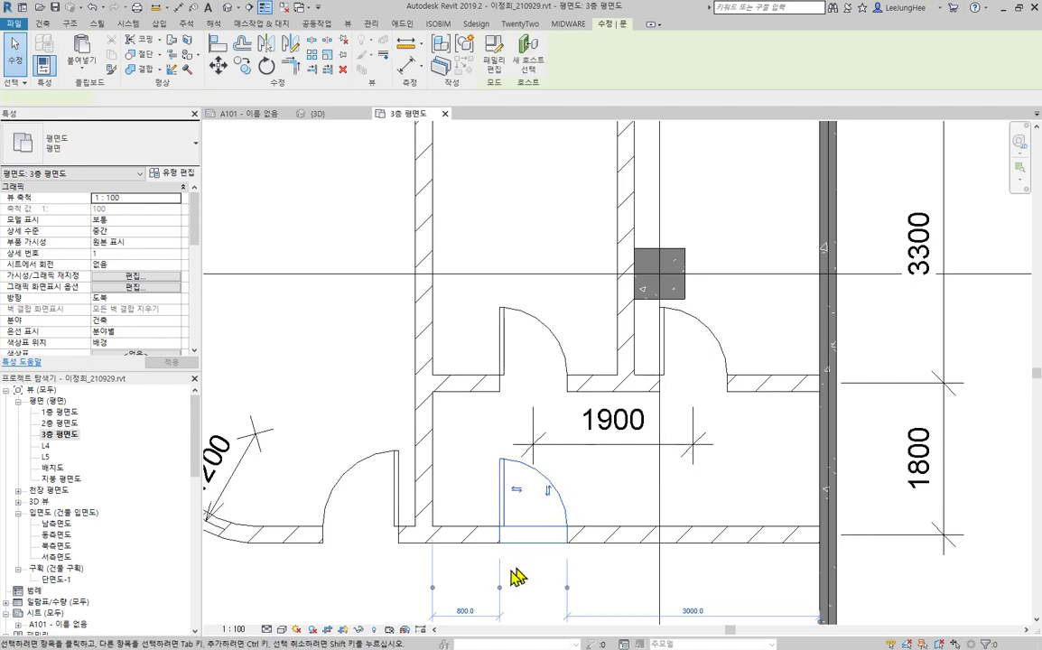
{"action": "left_click", "coordinate": [465, 612]}
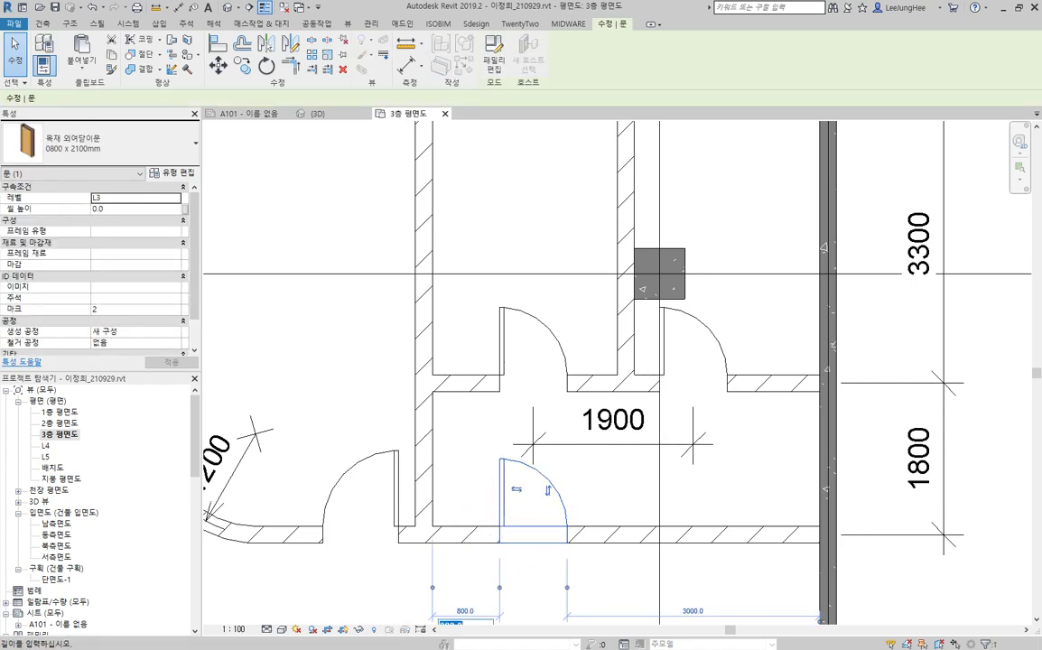
{"action": "key", "text": "Return"}
Step: Flip the men's restroom door's hinge to the restroom partition side and set its distance from the partition face to 200 mm
{"action": "left_click", "coordinate": [501, 338]}
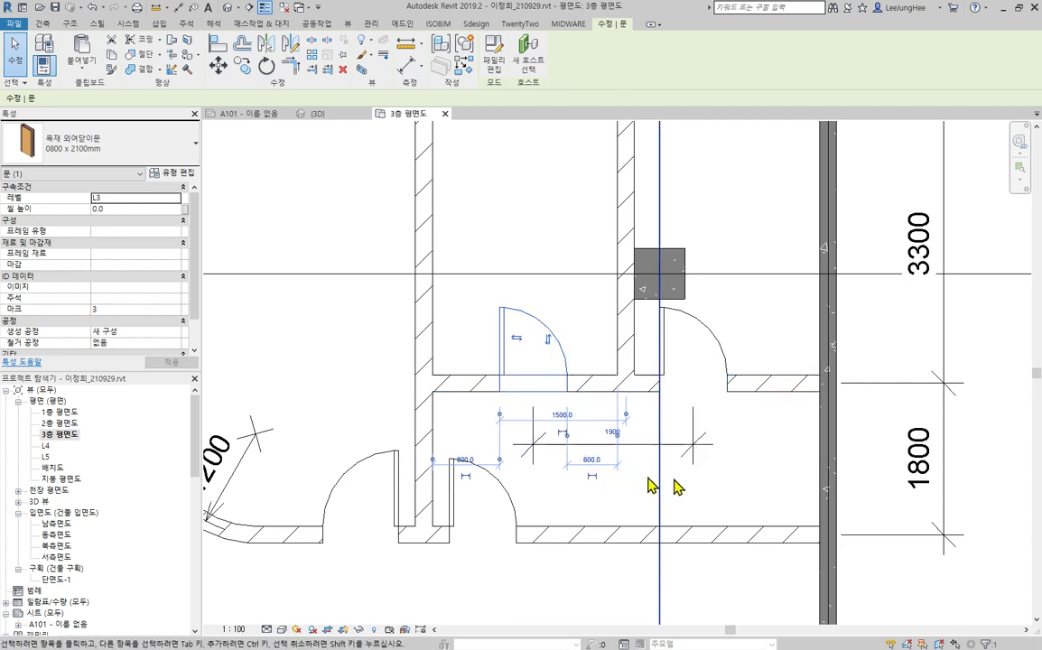
{"action": "left_click", "coordinate": [516, 337]}
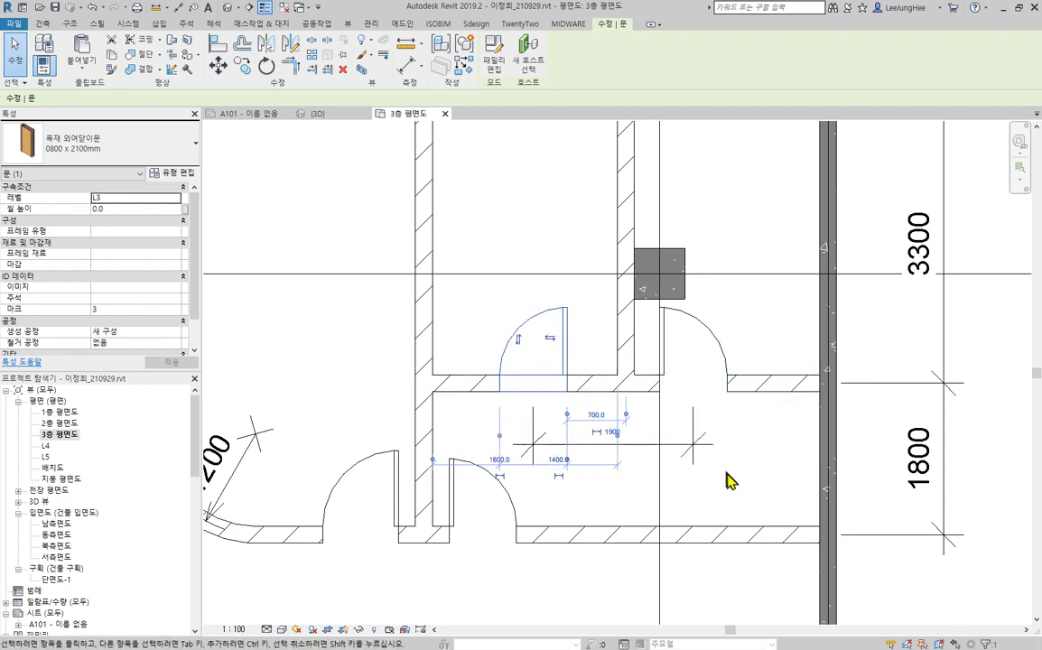
{"action": "left_click", "coordinate": [677, 429]}
{"action": "left_click", "coordinate": [569, 356]}
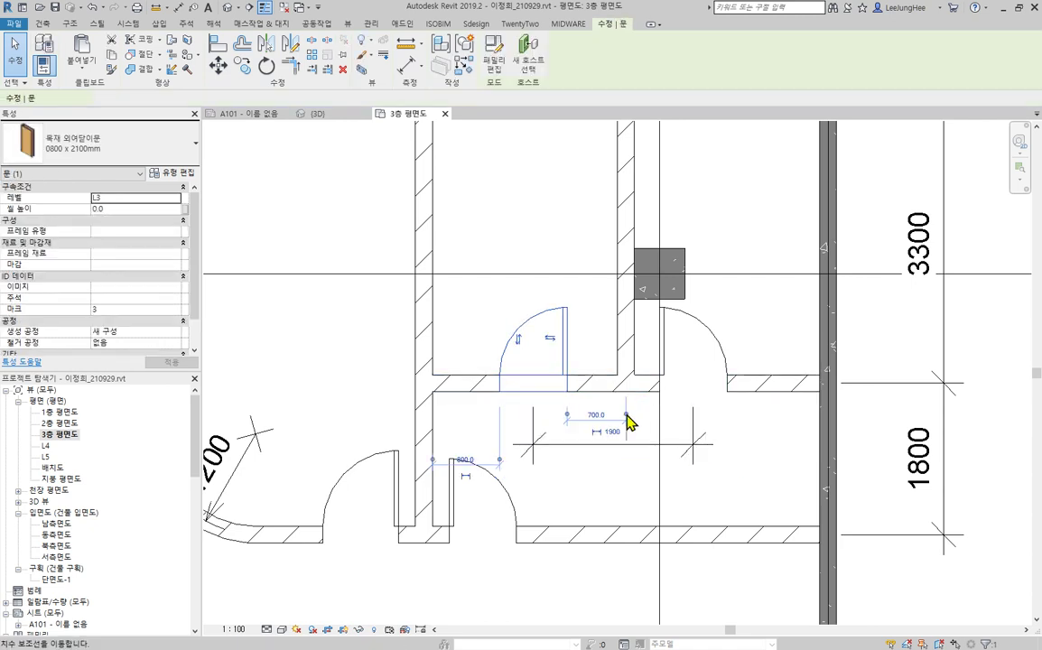
{"action": "left_click", "coordinate": [614, 415]}
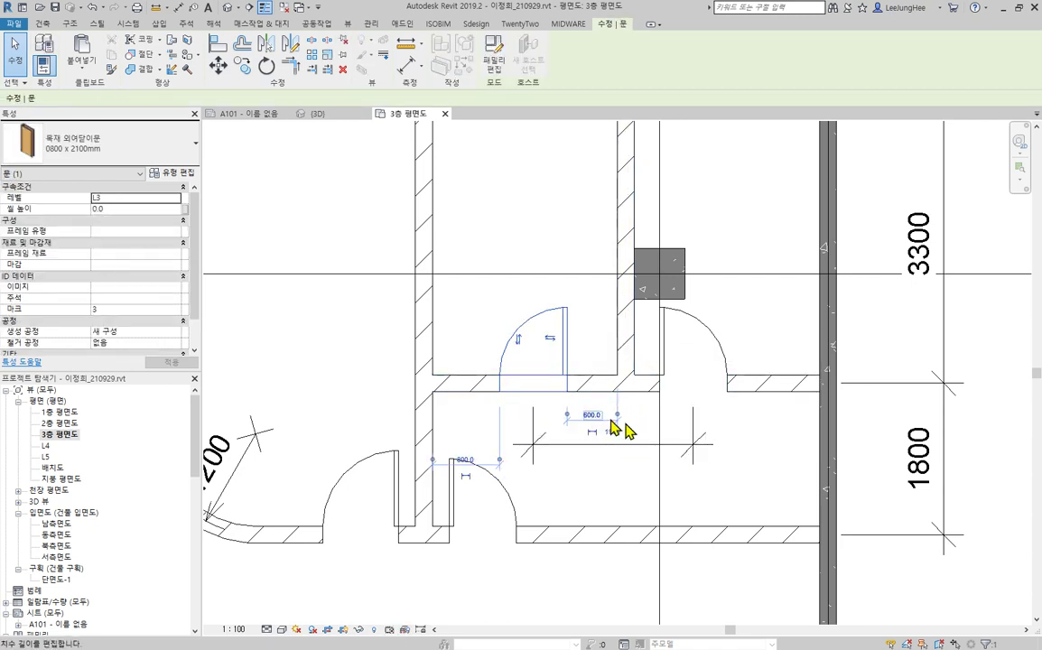
{"action": "type", "text": "20"}
{"action": "key", "text": "Return"}
Step: Set the women's restroom door's distance from the partition face to 200 mm and delete the dimension between the two restroom doors
{"action": "left_click", "coordinate": [713, 352]}
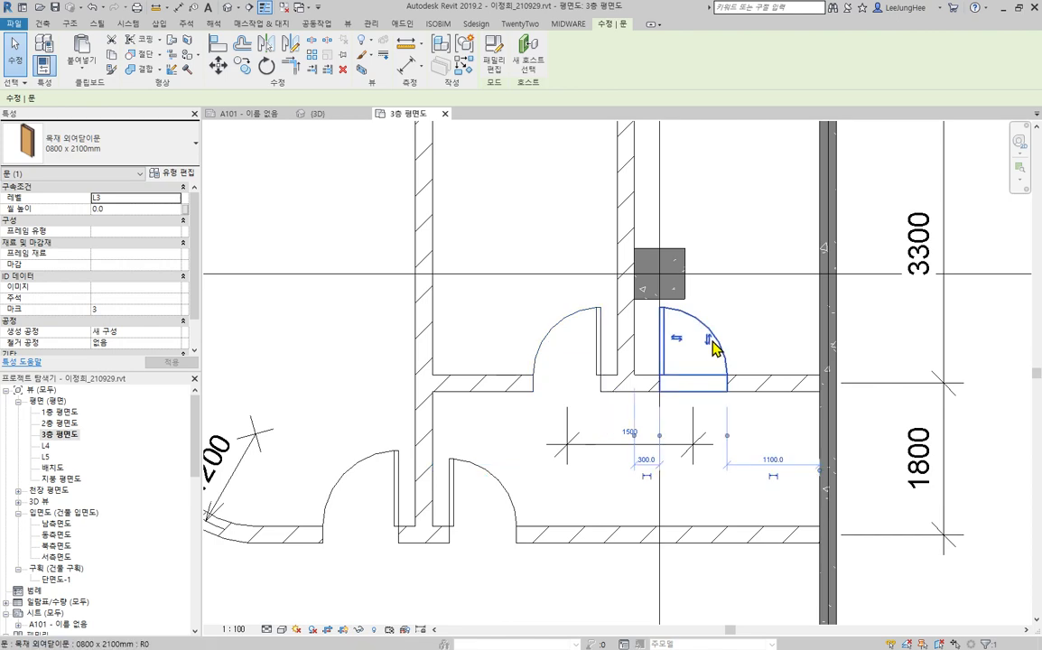
{"action": "left_click", "coordinate": [646, 461]}
{"action": "type", "text": "200"}
{"action": "key", "text": "Return"}
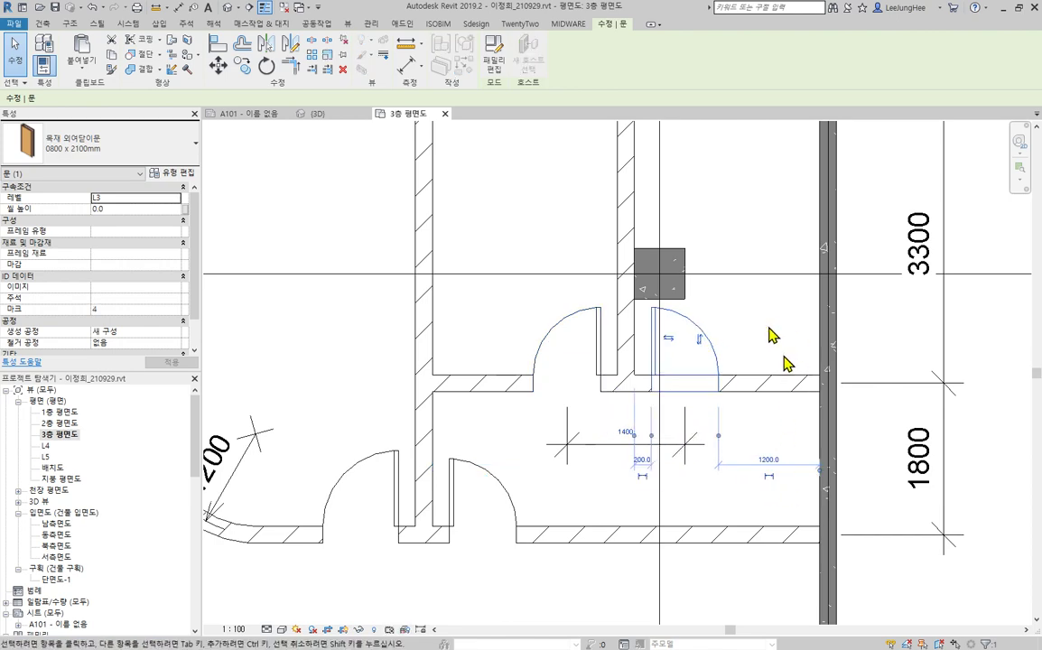
{"action": "left_click", "coordinate": [598, 482]}
{"action": "left_click", "coordinate": [598, 449]}
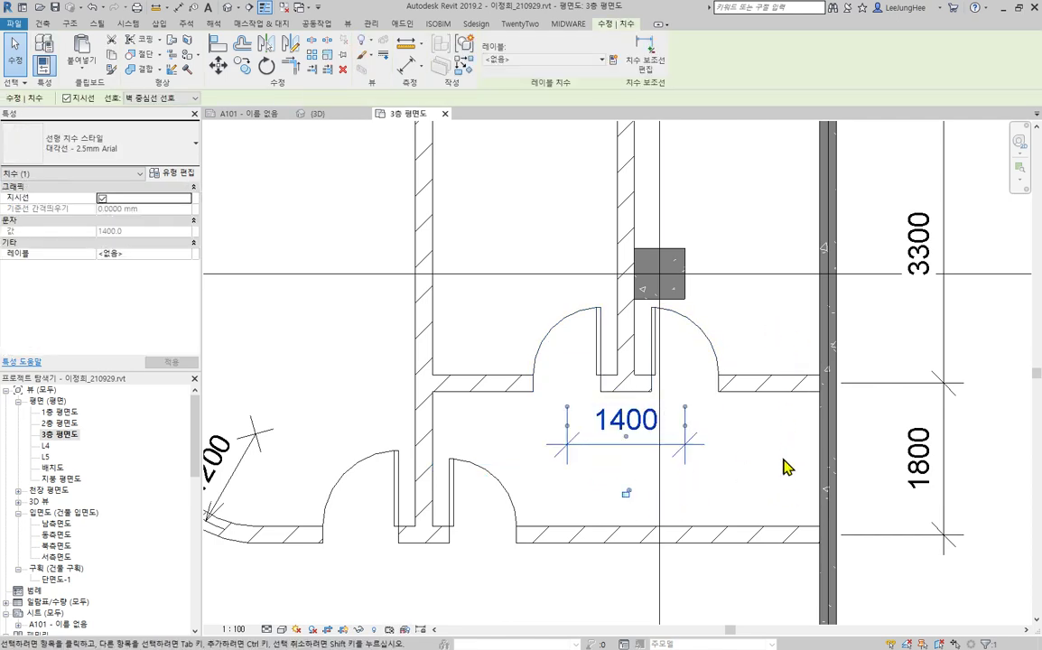
{"action": "key", "text": "Delete"}
Step: Review the four door positions and compare them and their WD tags with the exam drawing in Adobe Acrobat
{"action": "scroll", "coordinate": [607, 443], "scroll_direction": "down", "scroll_amount": 3}
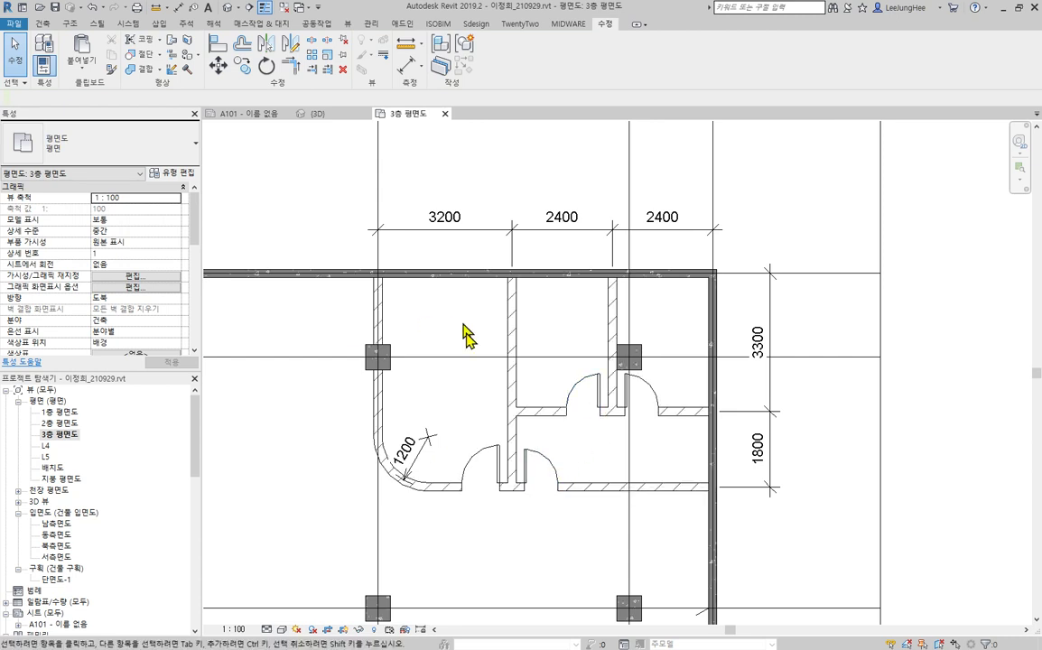
{"action": "middle_click_drag", "start_coordinate": [633, 440], "coordinate": [656, 408]}
{"action": "scroll", "coordinate": [655, 407], "scroll_direction": "up", "scroll_amount": 1}
{"action": "middle_click_drag", "start_coordinate": [719, 421], "coordinate": [731, 412]}
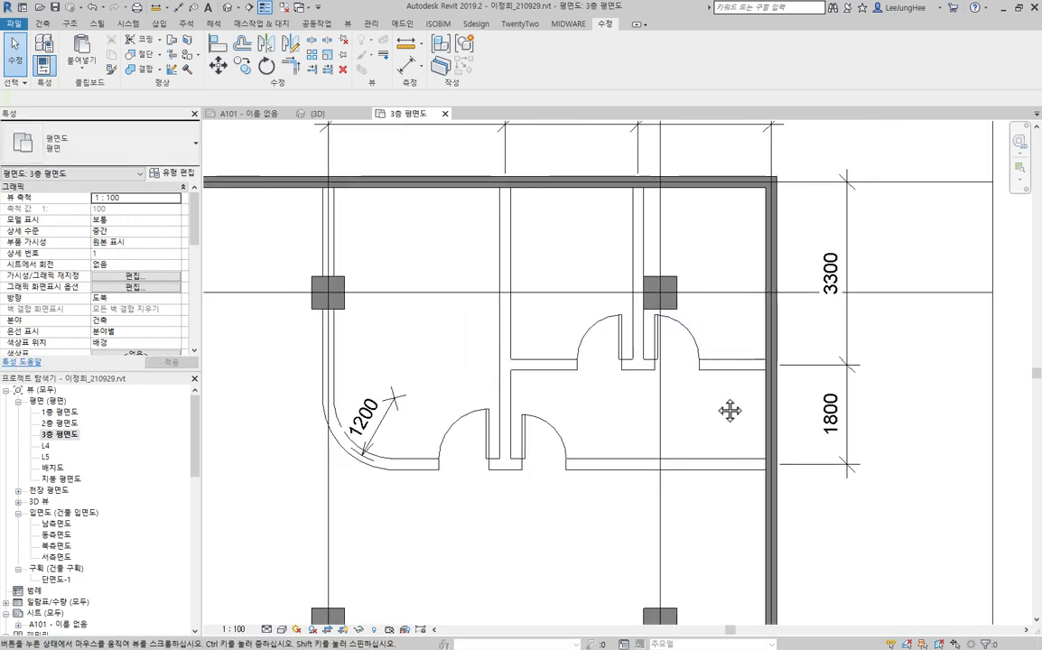
{"action": "scroll", "coordinate": [721, 403], "scroll_direction": "up", "scroll_amount": 1}
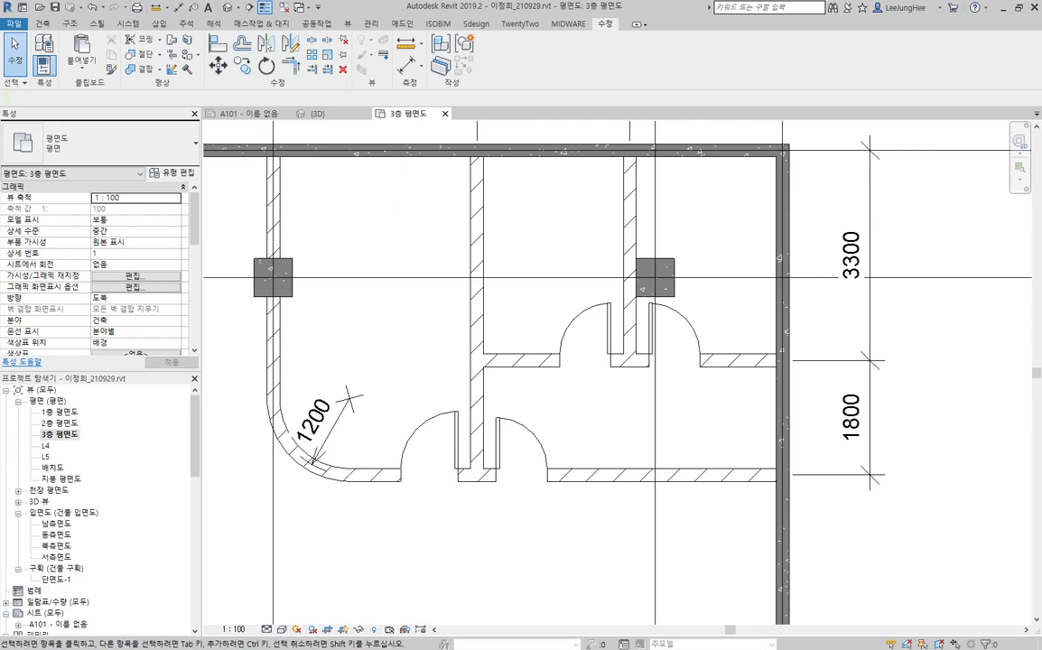
{"action": "key", "text": "alt+Tab"}
{"action": "left_click_drag", "start_coordinate": [723, 154], "coordinate": [768, 23]}
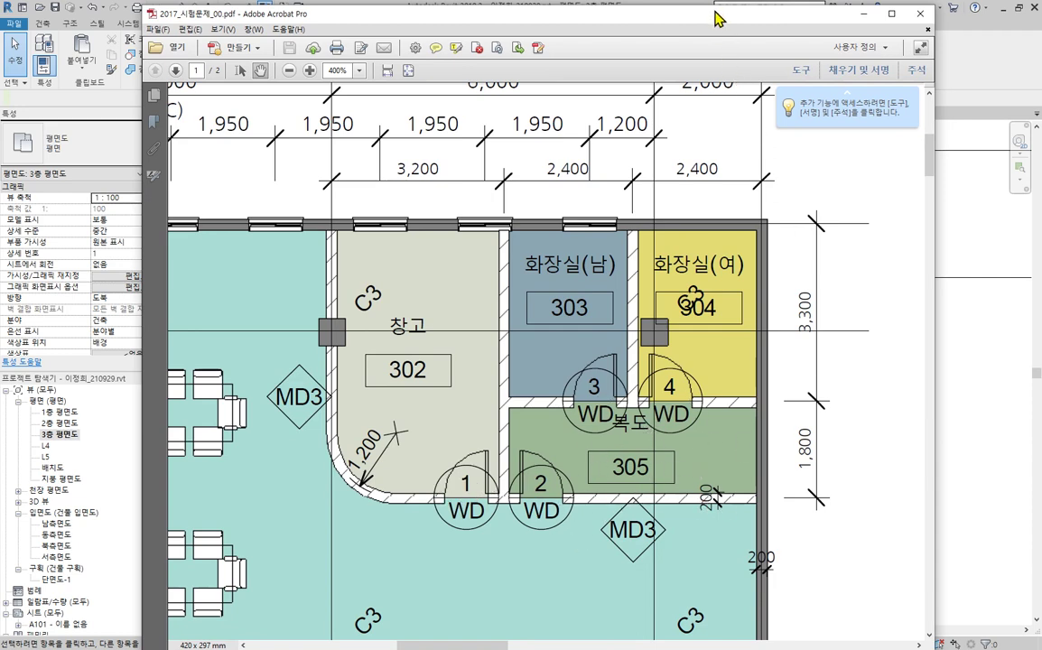
{"action": "left_click_drag", "start_coordinate": [716, 12], "coordinate": [0, 55]}
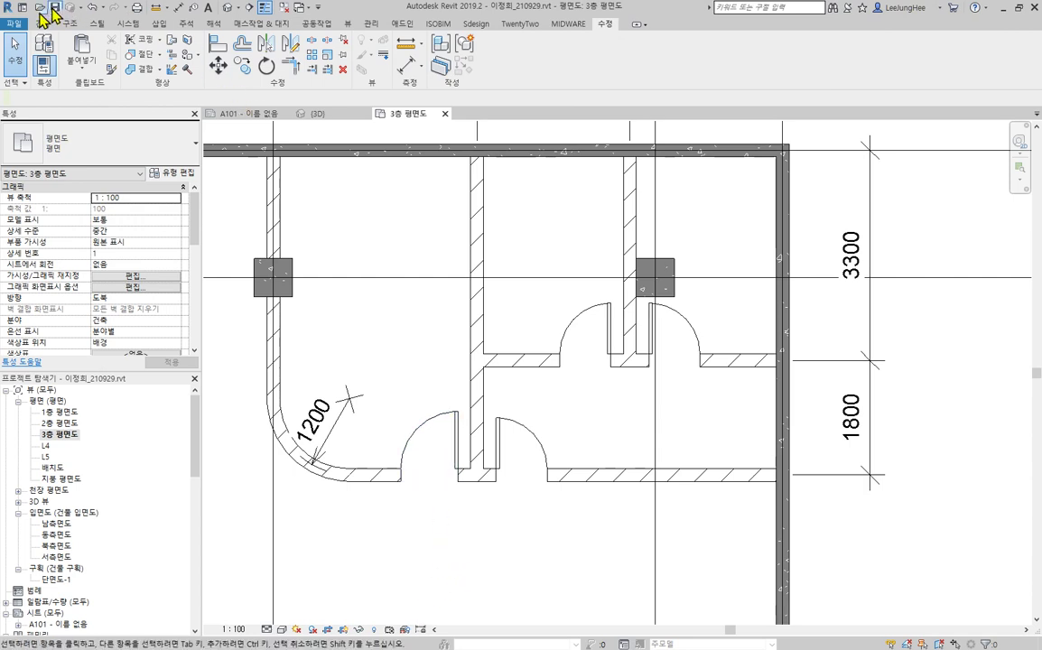
Step: Tag the four wooden doors by category with the leader turned off
{"action": "left_click", "coordinate": [188, 24]}
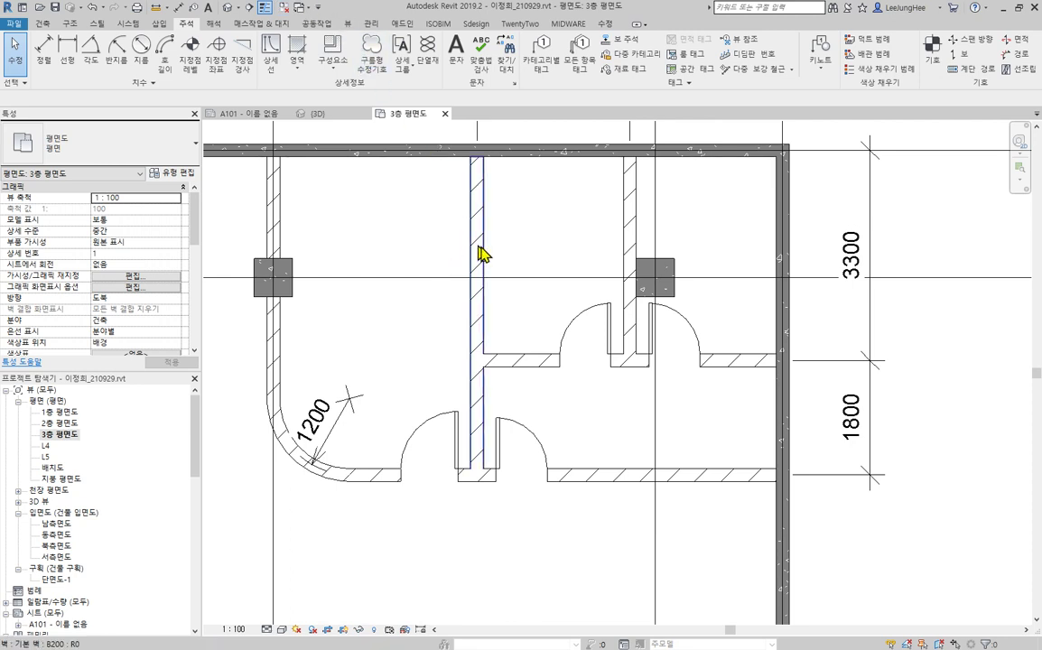
{"action": "left_click", "coordinate": [544, 69]}
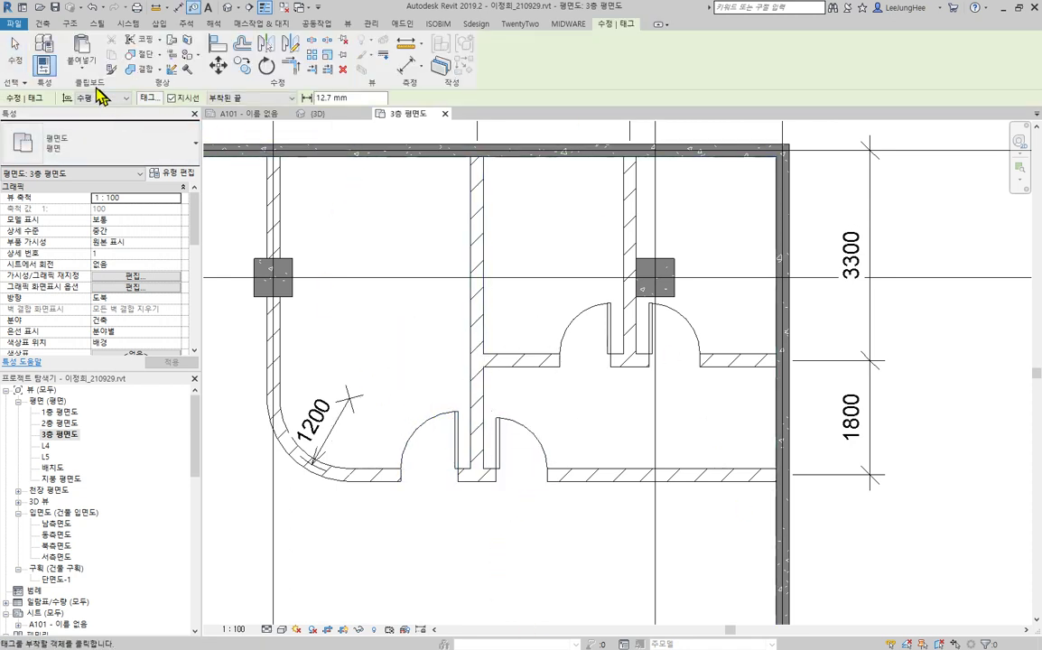
{"action": "left_click", "coordinate": [171, 98]}
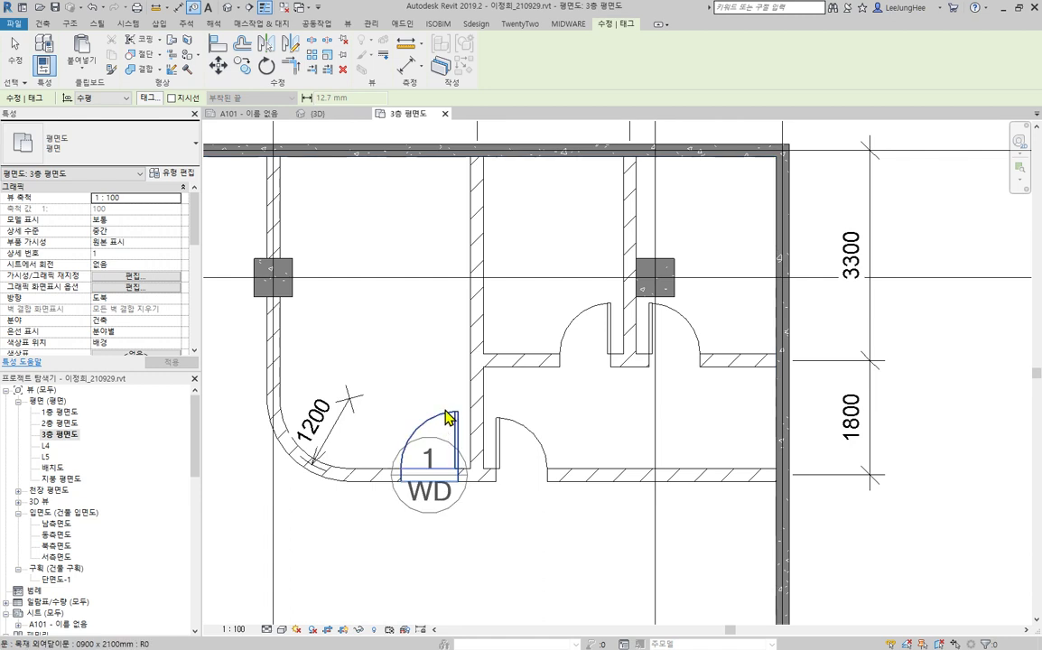
{"action": "left_click", "coordinate": [172, 98]}
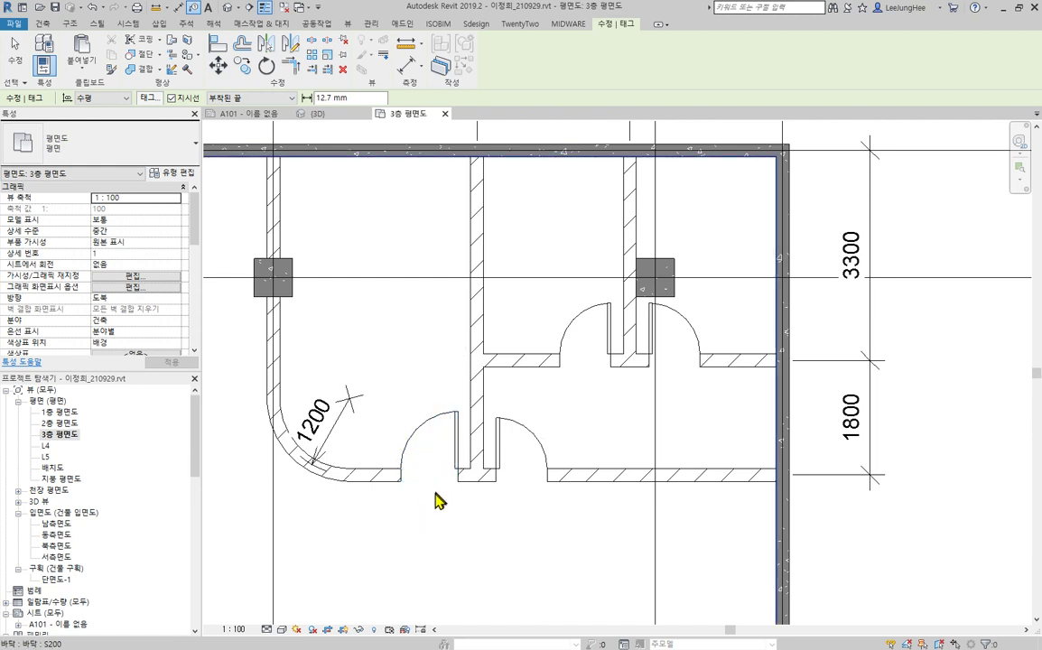
{"action": "left_click", "coordinate": [172, 98]}
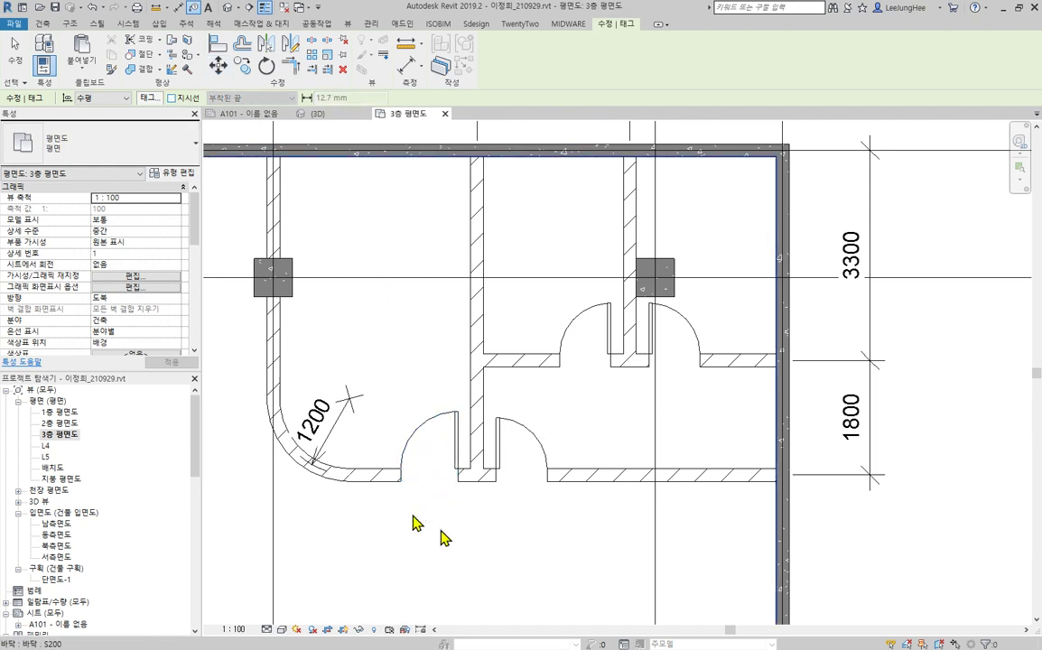
{"action": "left_click", "coordinate": [454, 430]}
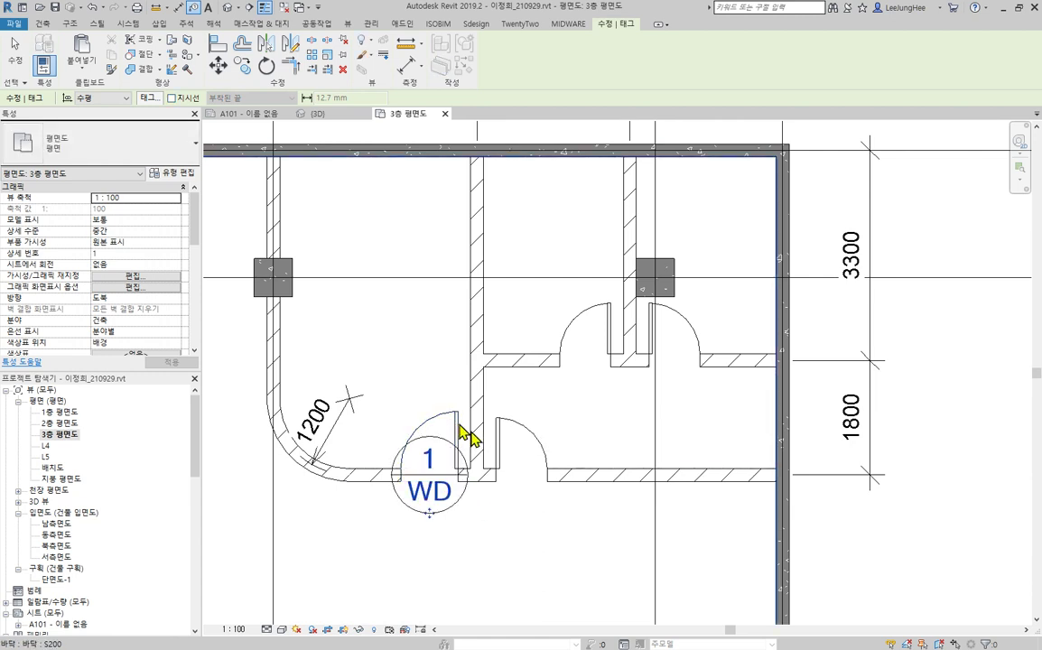
{"action": "left_click", "coordinate": [532, 444]}
{"action": "left_click", "coordinate": [598, 325]}
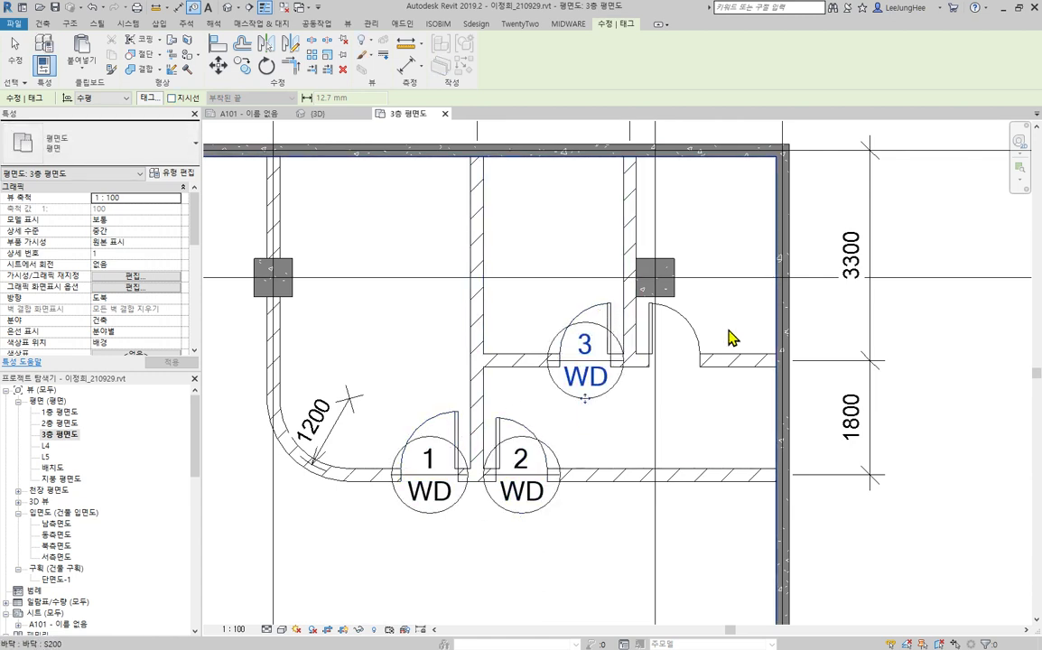
{"action": "left_click", "coordinate": [679, 329]}
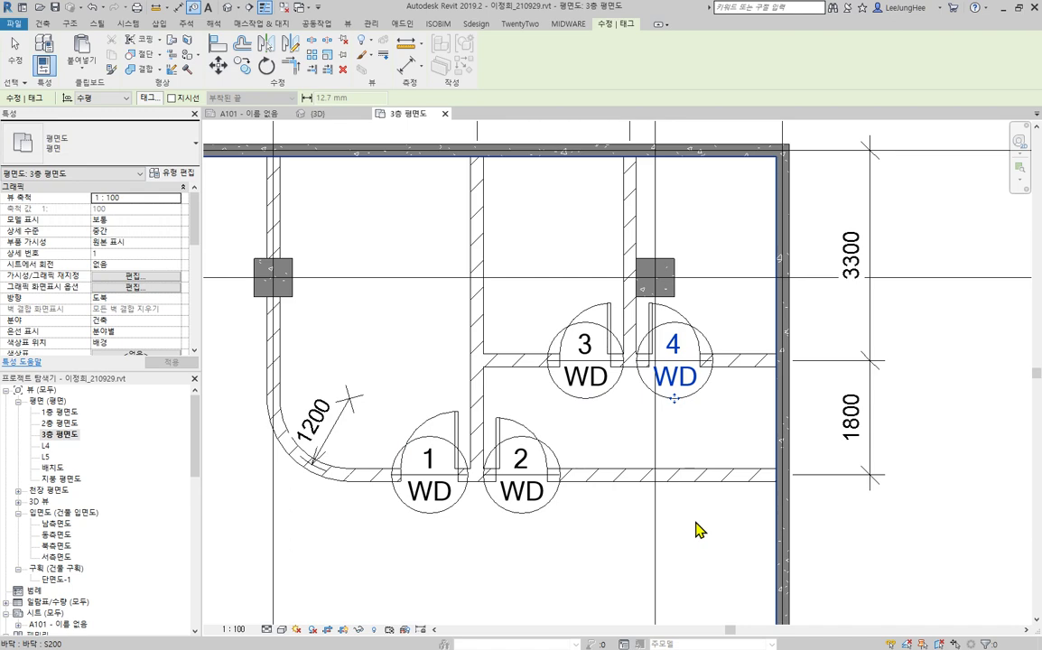
{"action": "key", "text": "Escape"}
{"action": "key", "text": "Escape"}
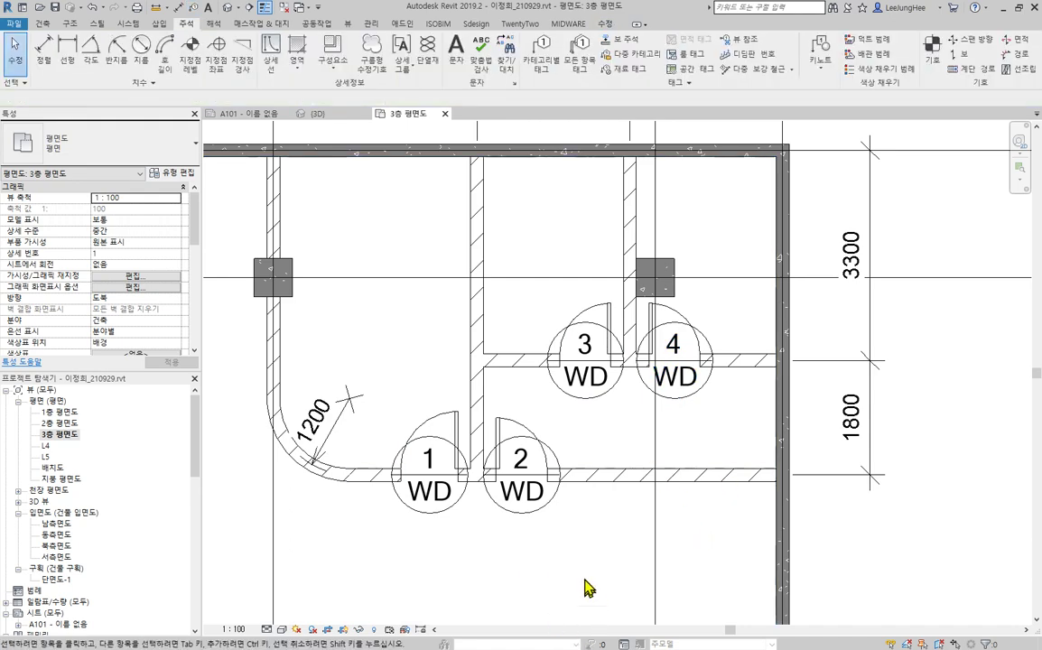
Step: Inspect the type and mark properties of the doors tagged 1 and 2
{"action": "mouse_move", "coordinate": [584, 588]}
{"action": "middle_mouse_down"}
{"action": "mouse_move", "coordinate": [647, 558]}
{"action": "mouse_move", "coordinate": [617, 567]}
{"action": "mouse_move", "coordinate": [737, 552]}
{"action": "mouse_move", "coordinate": [734, 583]}
{"action": "mouse_move", "coordinate": [723, 539]}
{"action": "middle_mouse_up"}
{"action": "scroll", "coordinate": [616, 551], "scroll_direction": "up", "scroll_amount": 1}
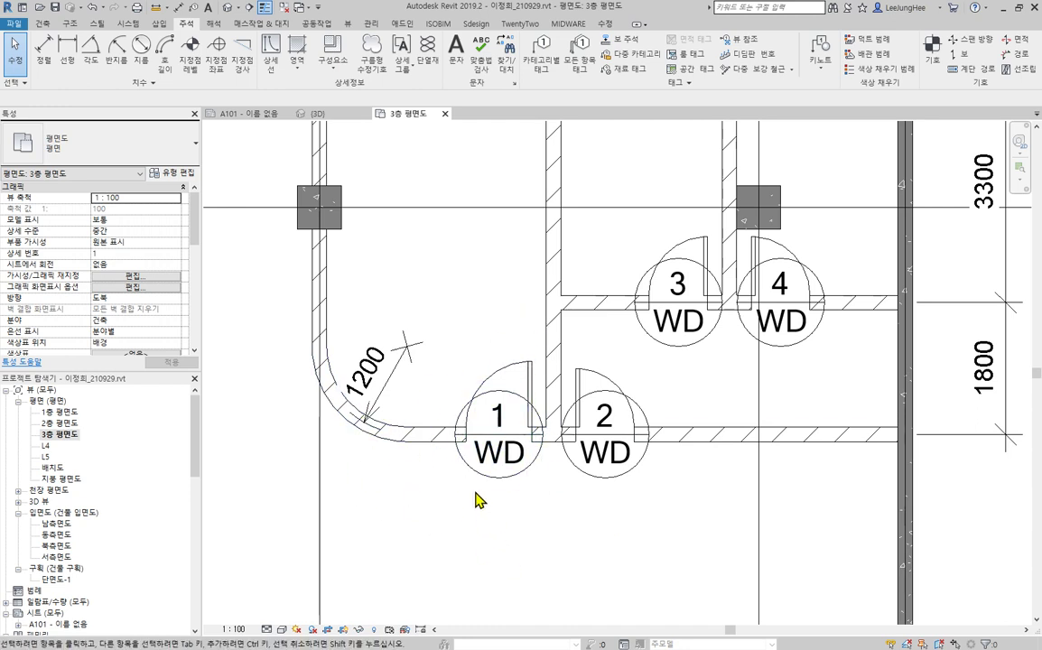
{"action": "left_click", "coordinate": [530, 391]}
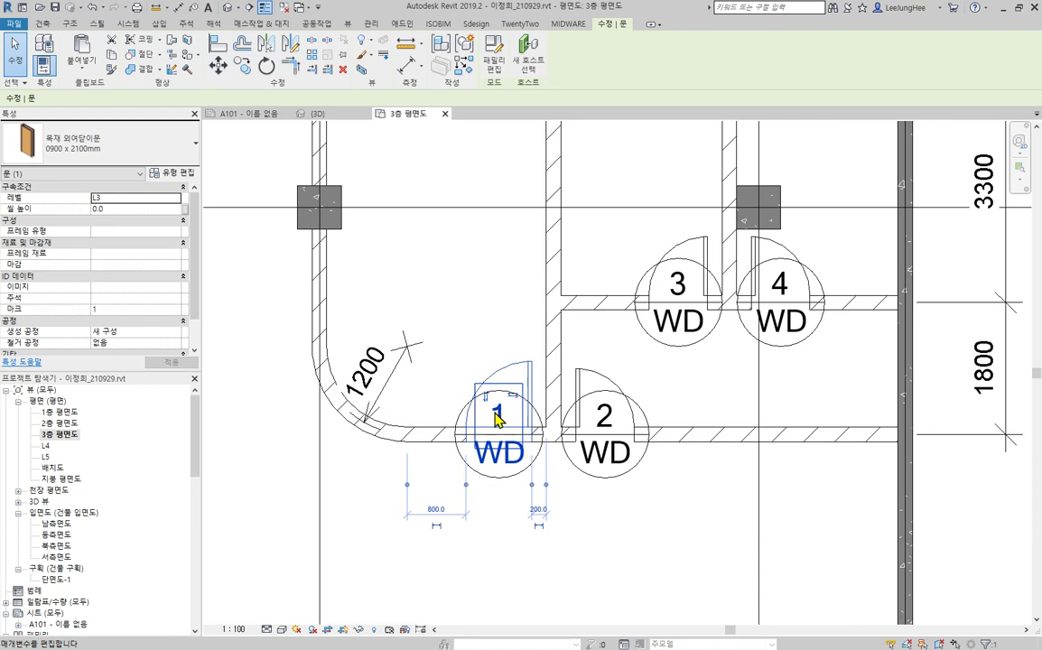
{"action": "left_click", "coordinate": [707, 540]}
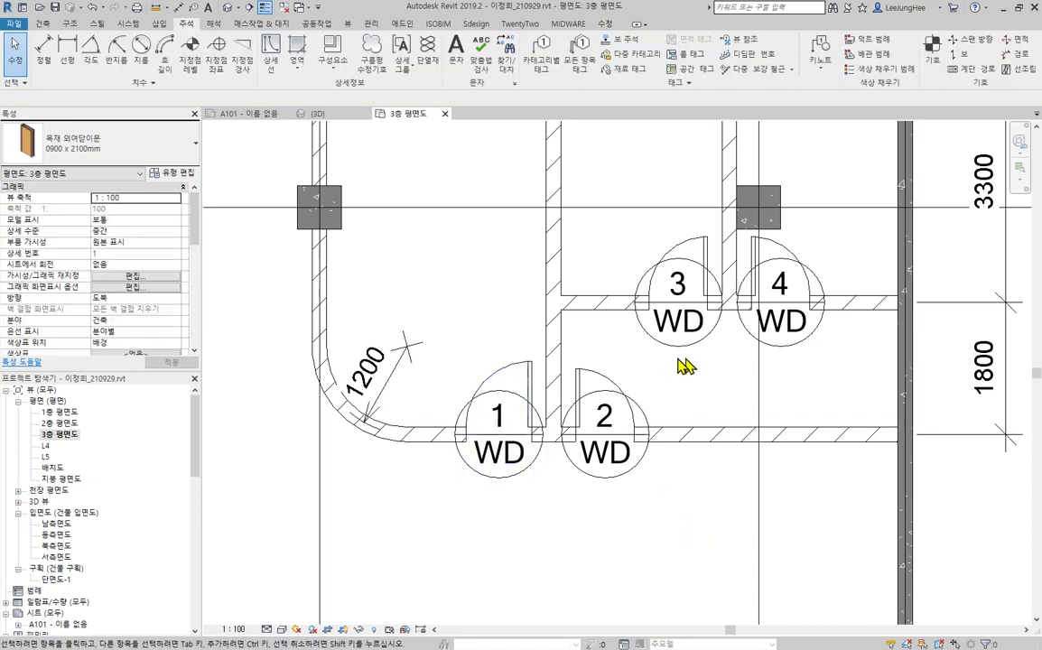
{"action": "left_click", "coordinate": [601, 385]}
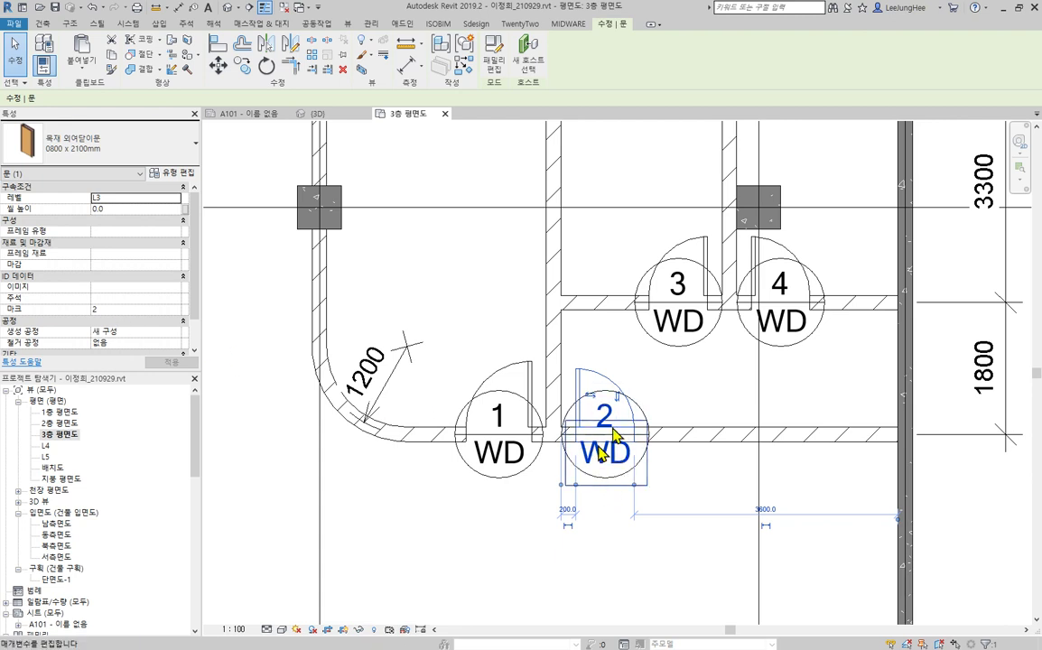
{"action": "left_click", "coordinate": [432, 578]}
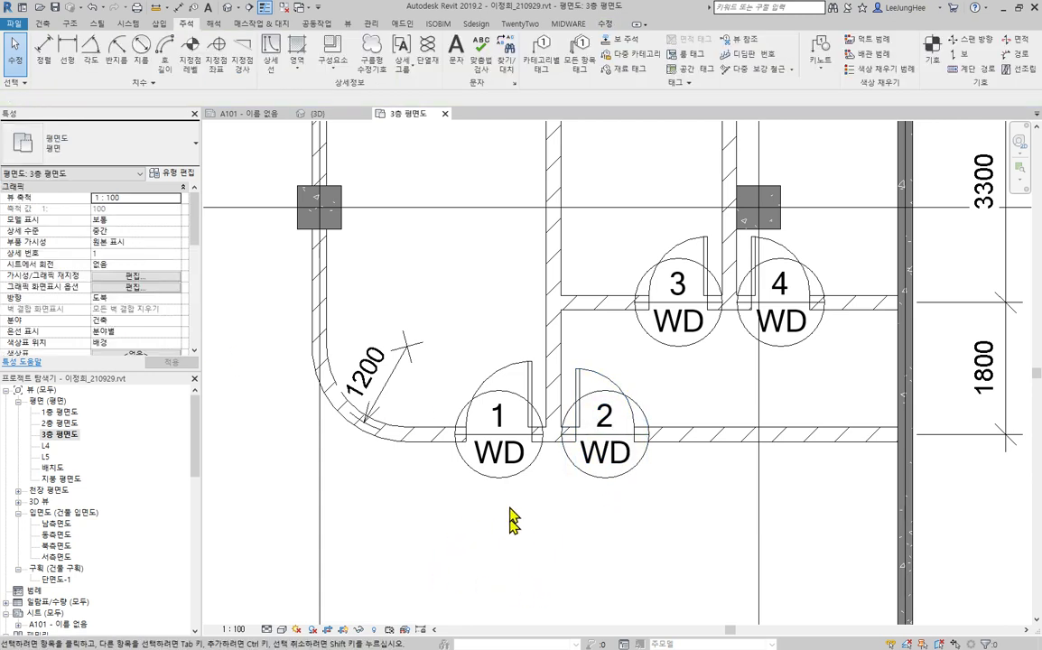
Step: Open the type properties of the door tagged 1 and review its 문타입 and ID data parameters
{"action": "left_click", "coordinate": [527, 374]}
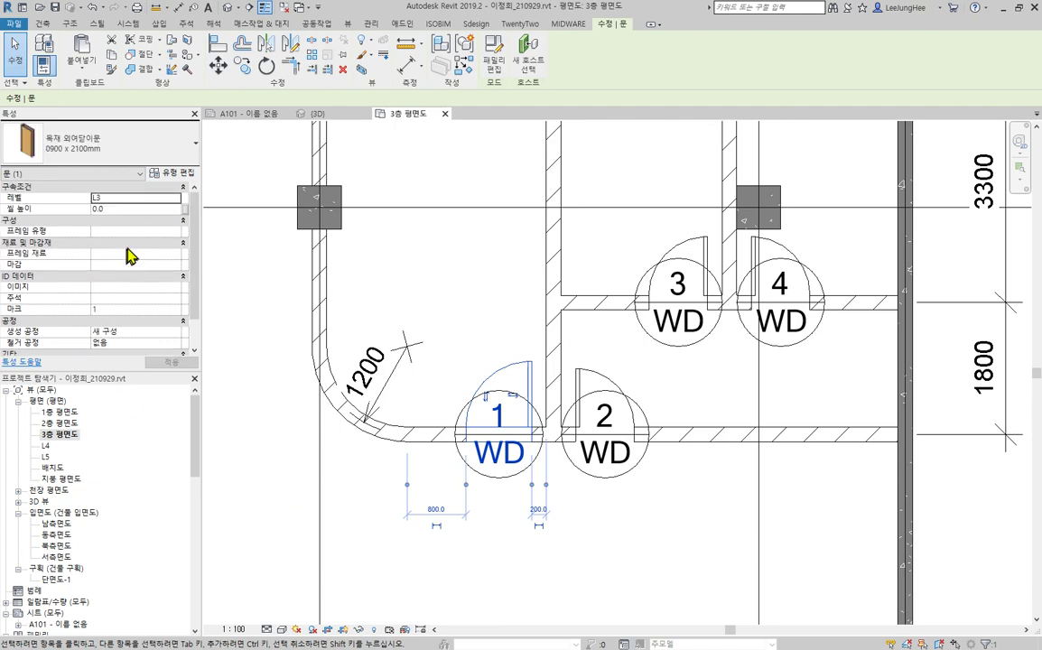
{"action": "left_click", "coordinate": [185, 173]}
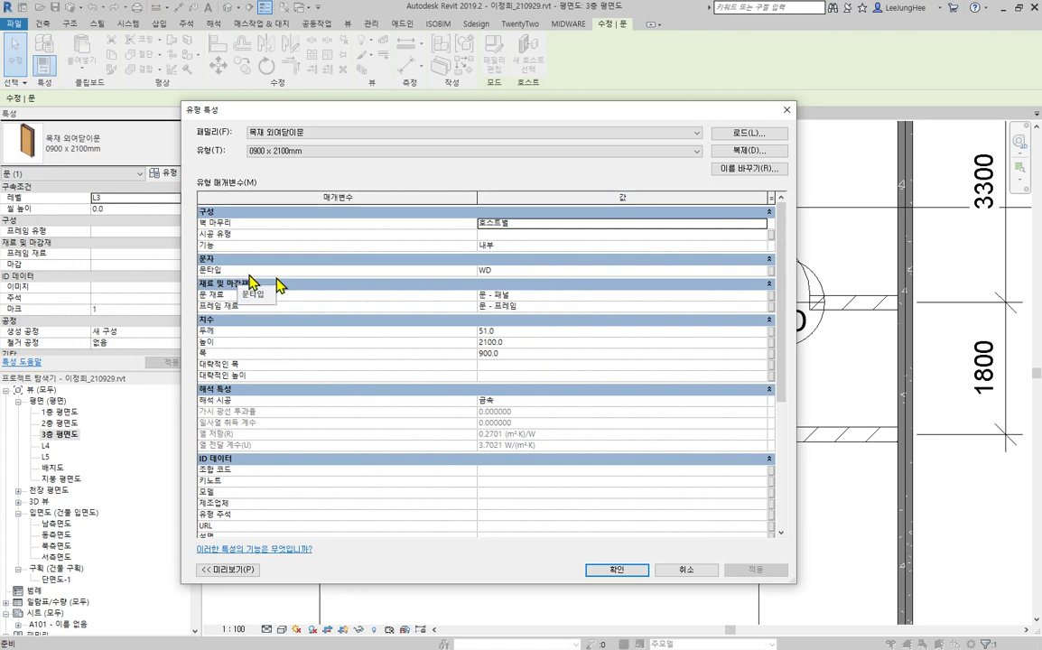
{"action": "left_click", "coordinate": [515, 273]}
{"action": "scroll", "coordinate": [751, 400], "scroll_direction": "down", "scroll_amount": 5}
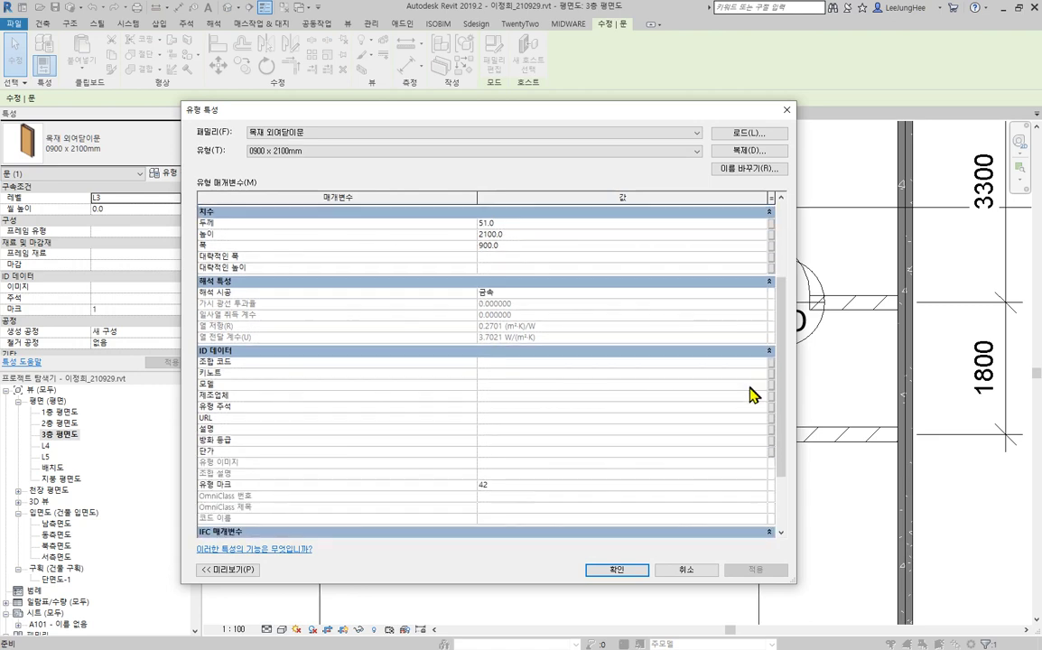
{"action": "scroll", "coordinate": [751, 400], "scroll_direction": "up", "scroll_amount": 5}
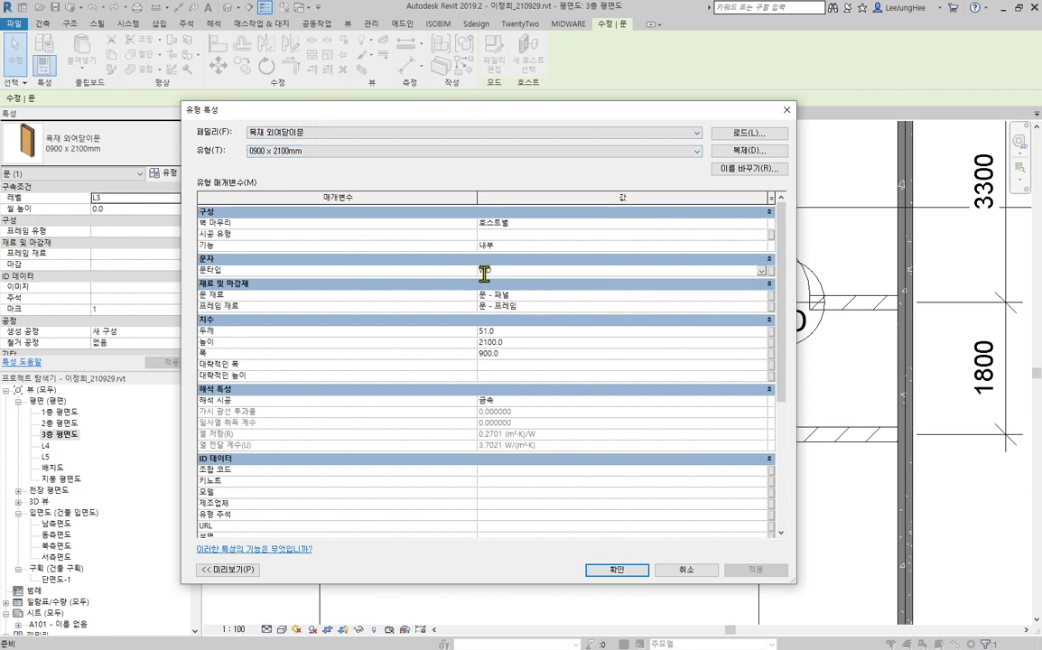
{"action": "type", "text": "2"}
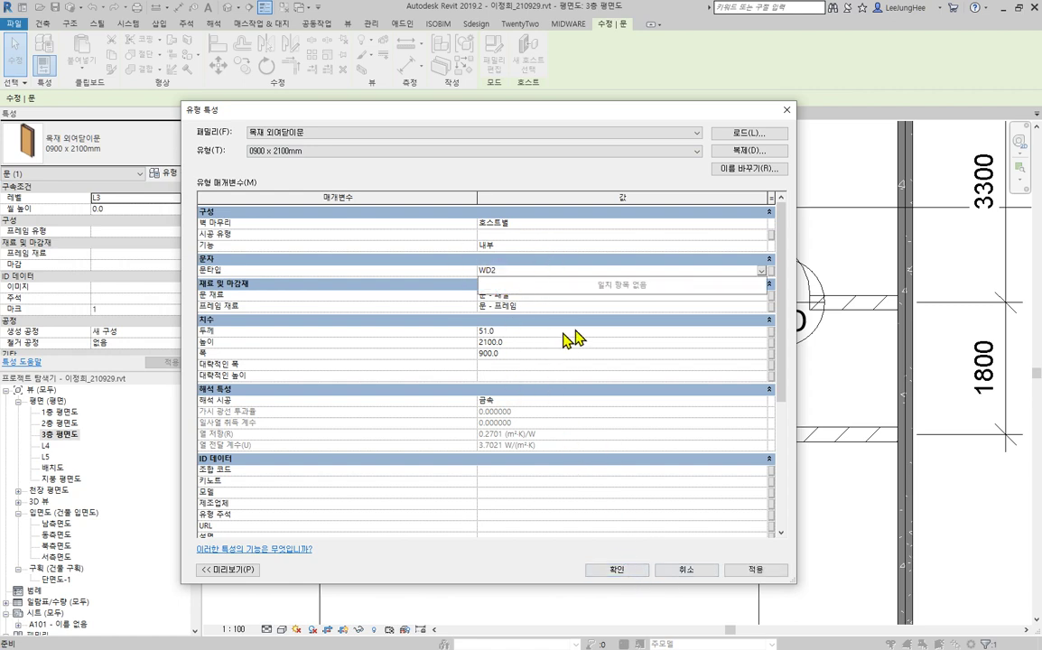
{"action": "key", "text": "BackSpace"}
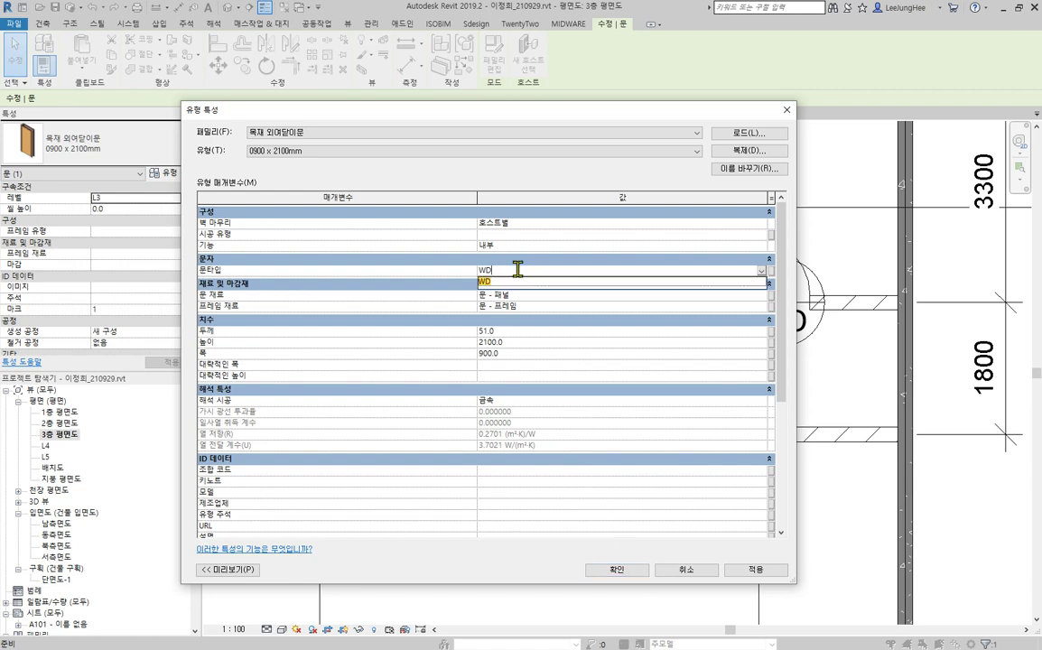
{"action": "key", "text": "Return"}
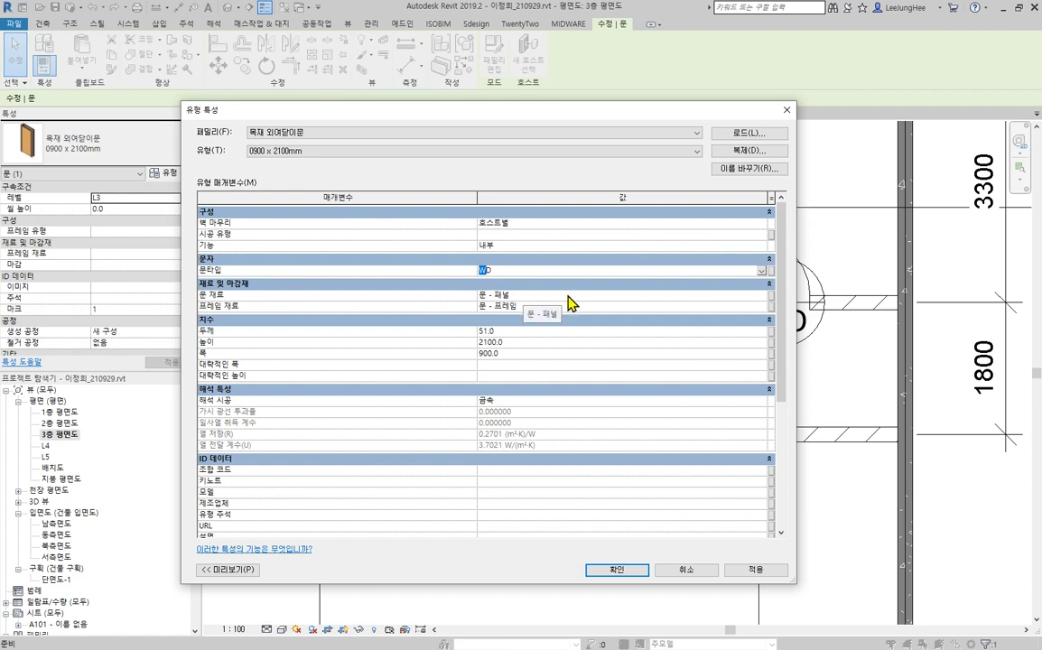
Step: Set the 문타입 parameter of the 0900 x 2100mm wooden door type to SD and deselect the door
{"action": "type", "text": "S"}
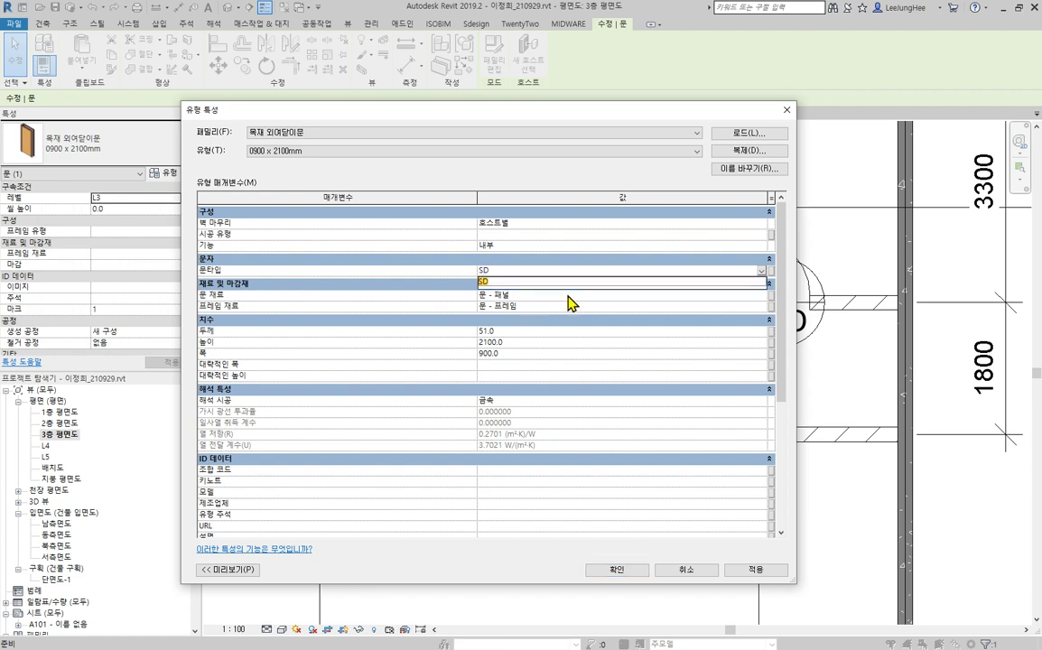
{"action": "key", "text": "Return"}
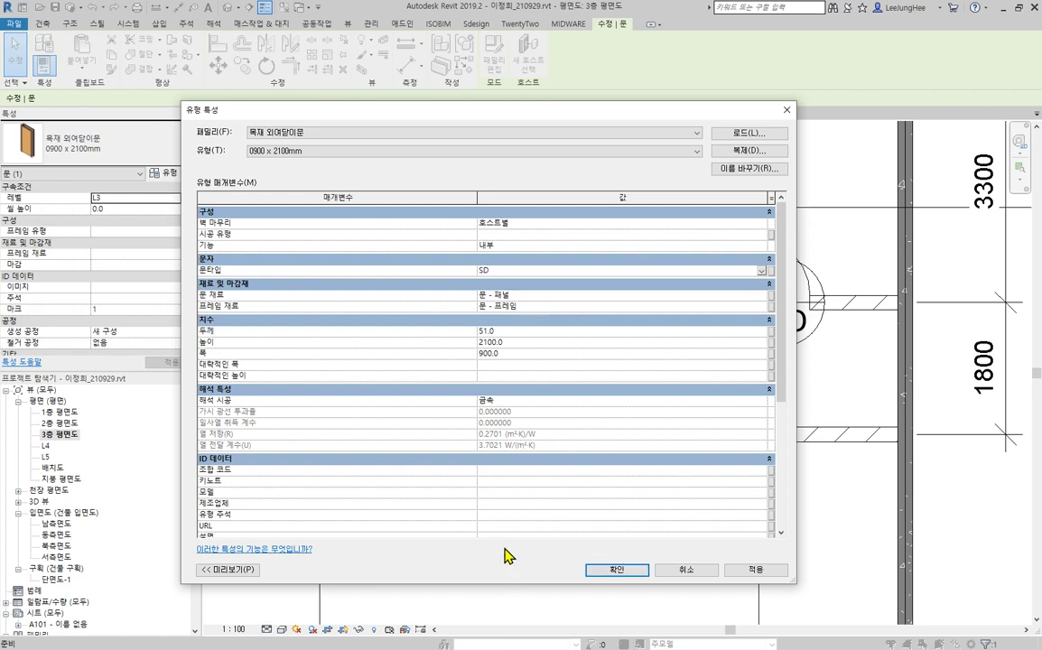
{"action": "left_click", "coordinate": [602, 571]}
{"action": "left_click", "coordinate": [506, 483]}
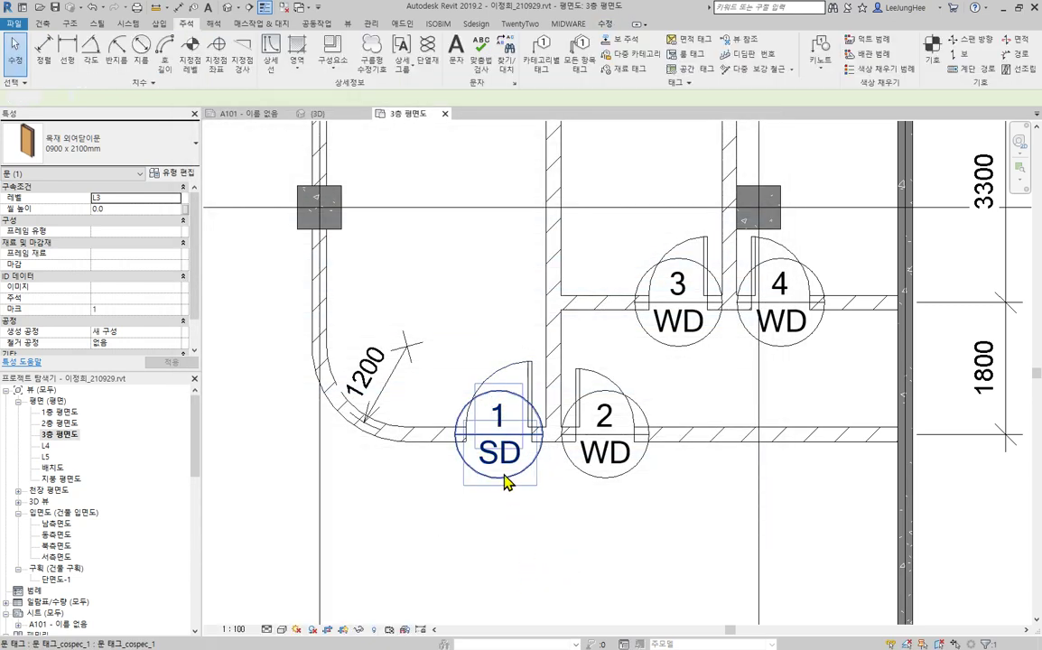
{"action": "left_click", "coordinate": [668, 552]}
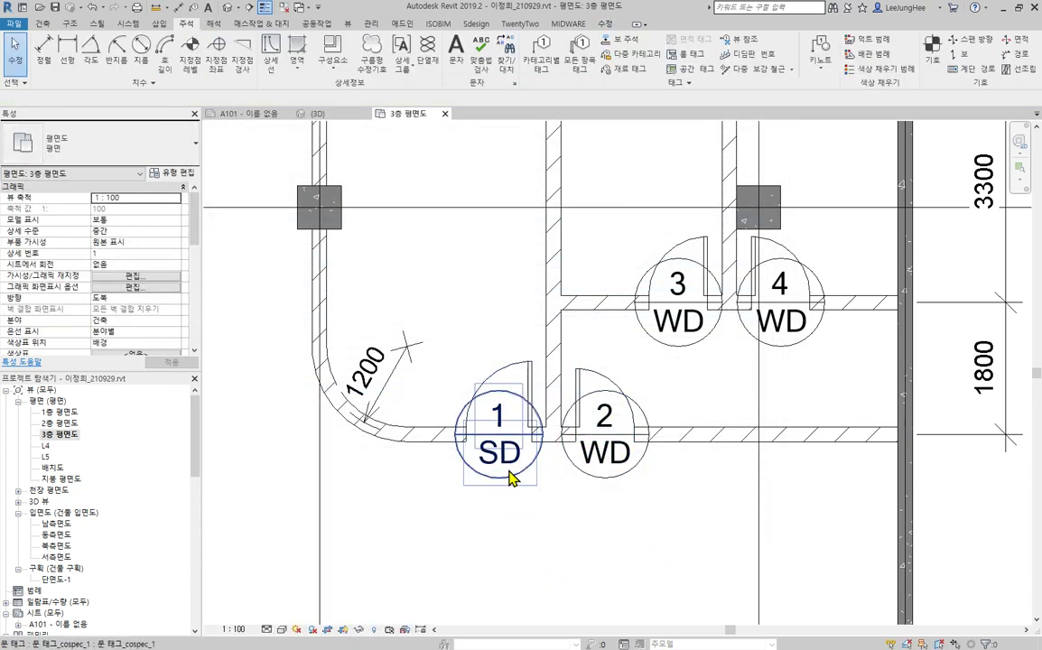
Step: Tag the B200 wall on the west side of the room with the 1200 radius corner by category, without a leader
{"action": "scroll", "coordinate": [740, 393], "scroll_direction": "down", "scroll_amount": 2}
{"action": "middle_click_drag", "start_coordinate": [739, 391], "coordinate": [660, 351]}
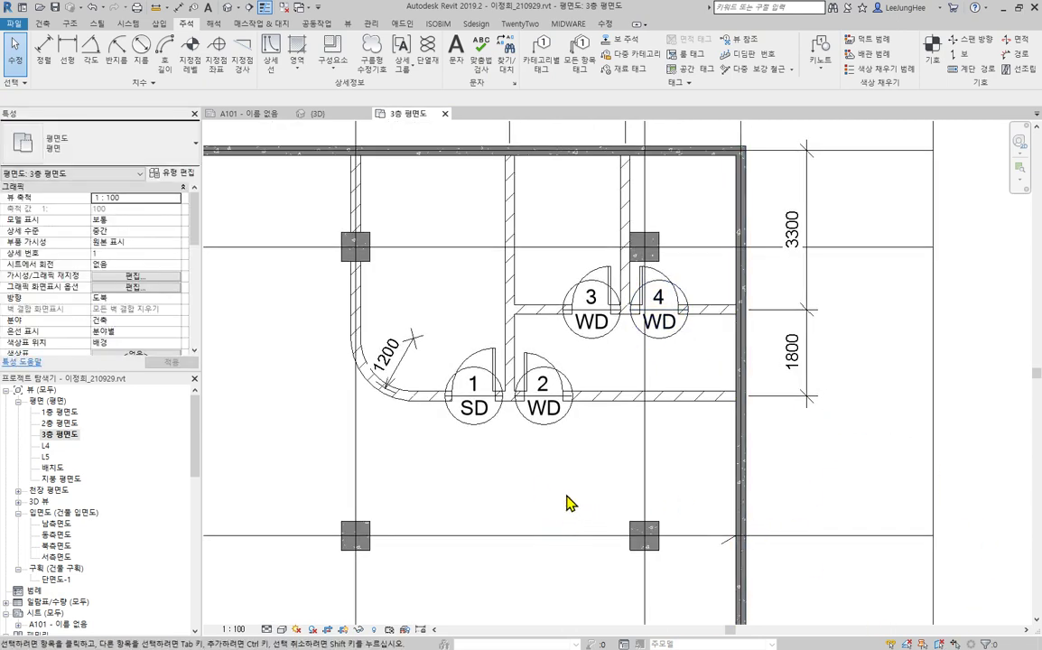
{"action": "middle_click_drag", "start_coordinate": [571, 503], "coordinate": [732, 431]}
{"action": "scroll", "coordinate": [741, 412], "scroll_direction": "down", "scroll_amount": 2}
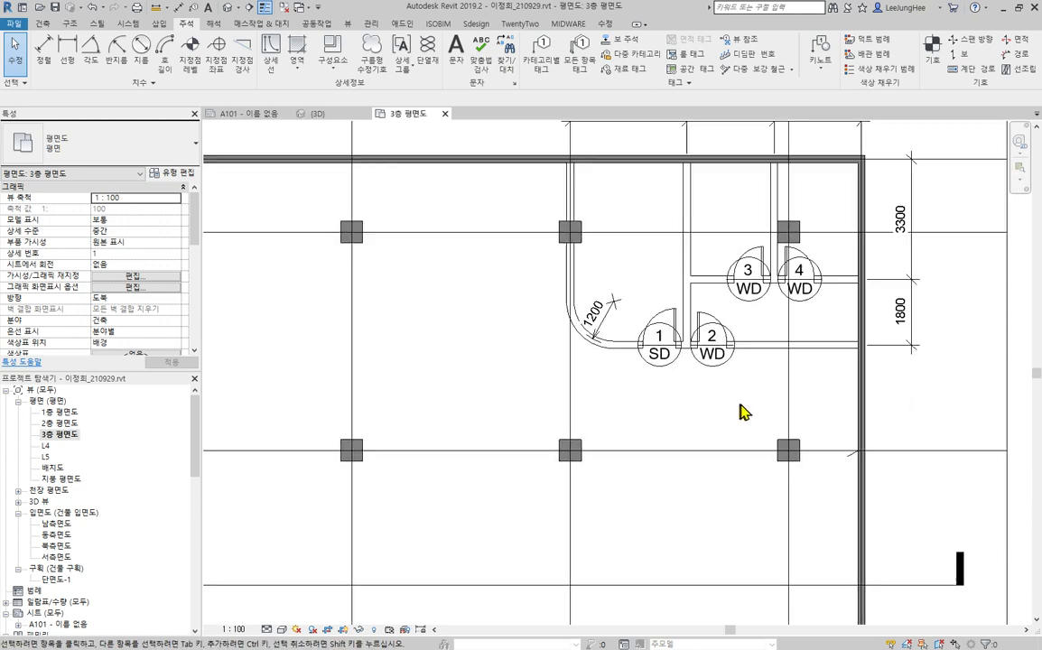
{"action": "middle_click_drag", "start_coordinate": [489, 344], "coordinate": [484, 465]}
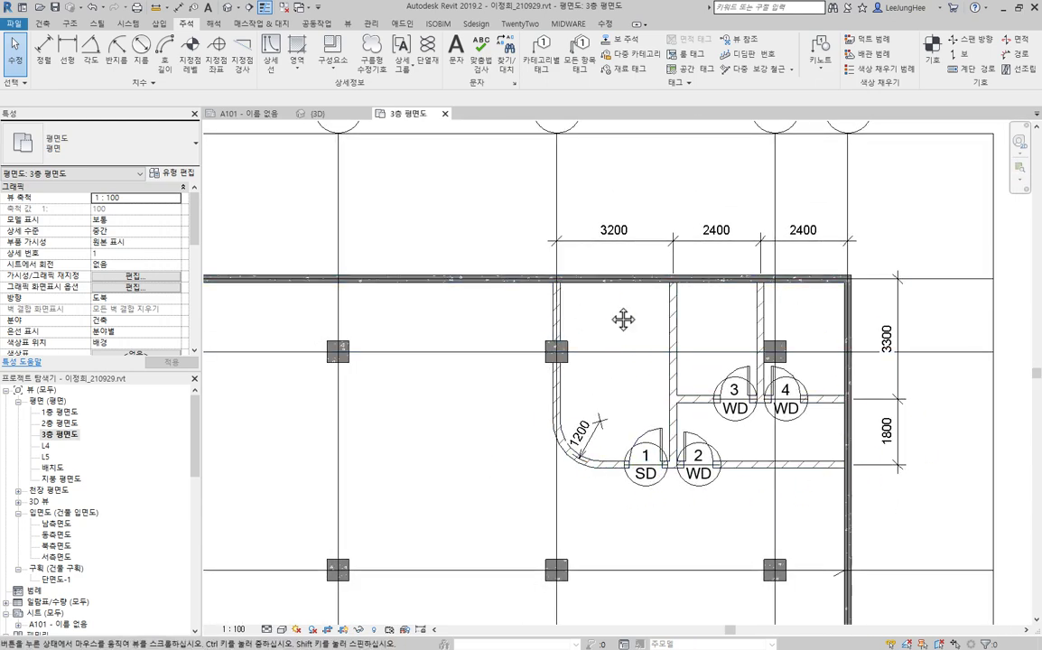
{"action": "middle_click_drag", "start_coordinate": [623, 318], "coordinate": [677, 314]}
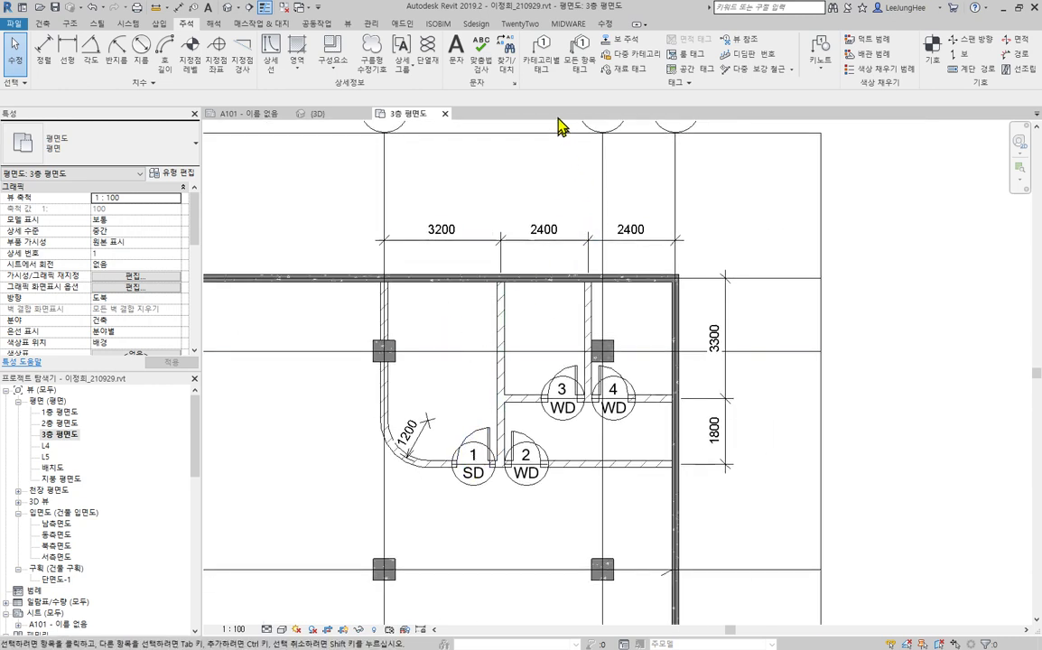
{"action": "left_click", "coordinate": [542, 54]}
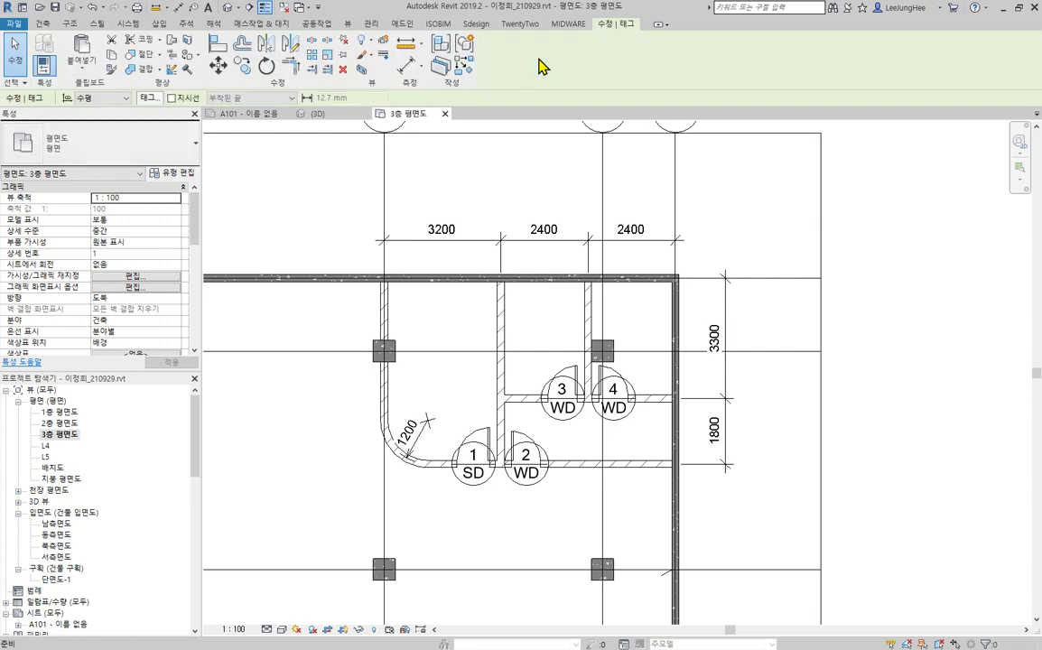
{"action": "scroll", "coordinate": [397, 384], "scroll_direction": "up", "scroll_amount": 3}
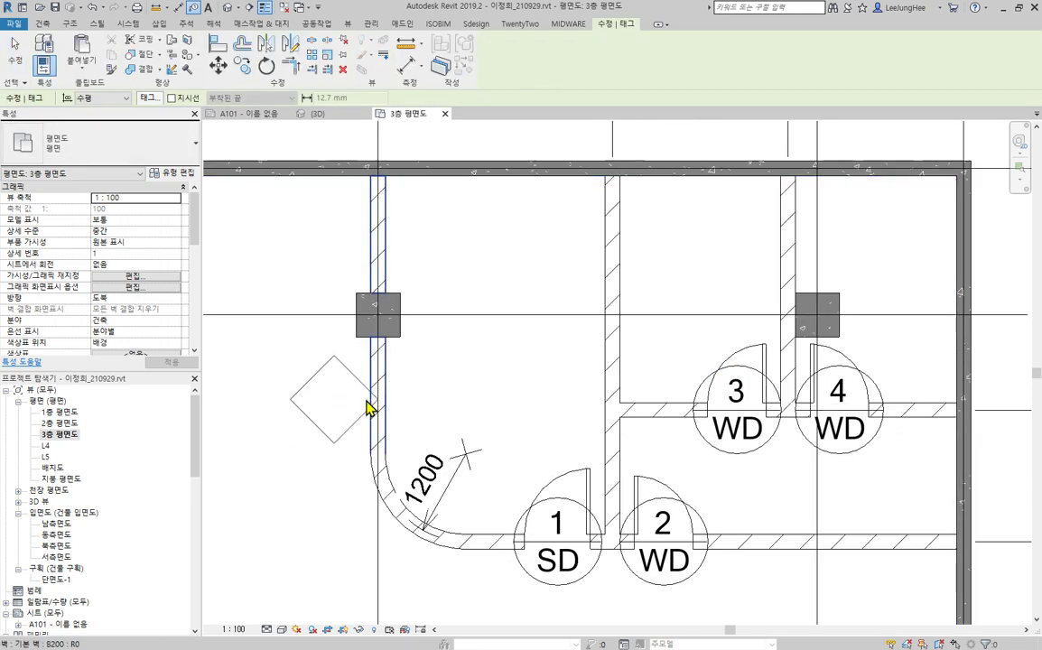
{"action": "left_click", "coordinate": [366, 408]}
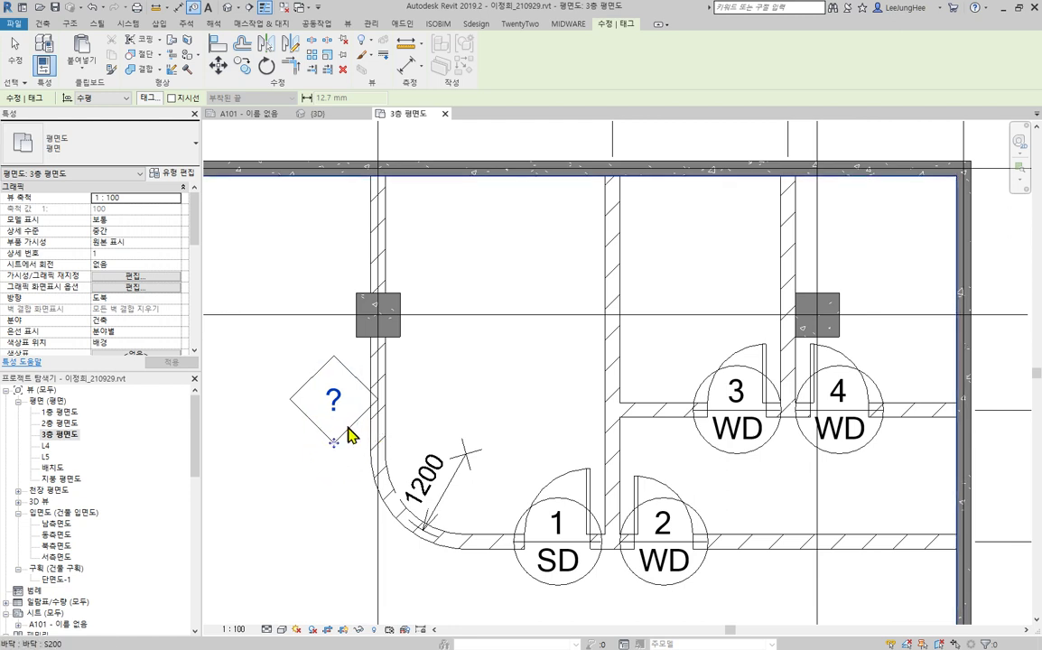
{"action": "key", "text": "Escape"}
{"action": "key", "text": "Escape"}
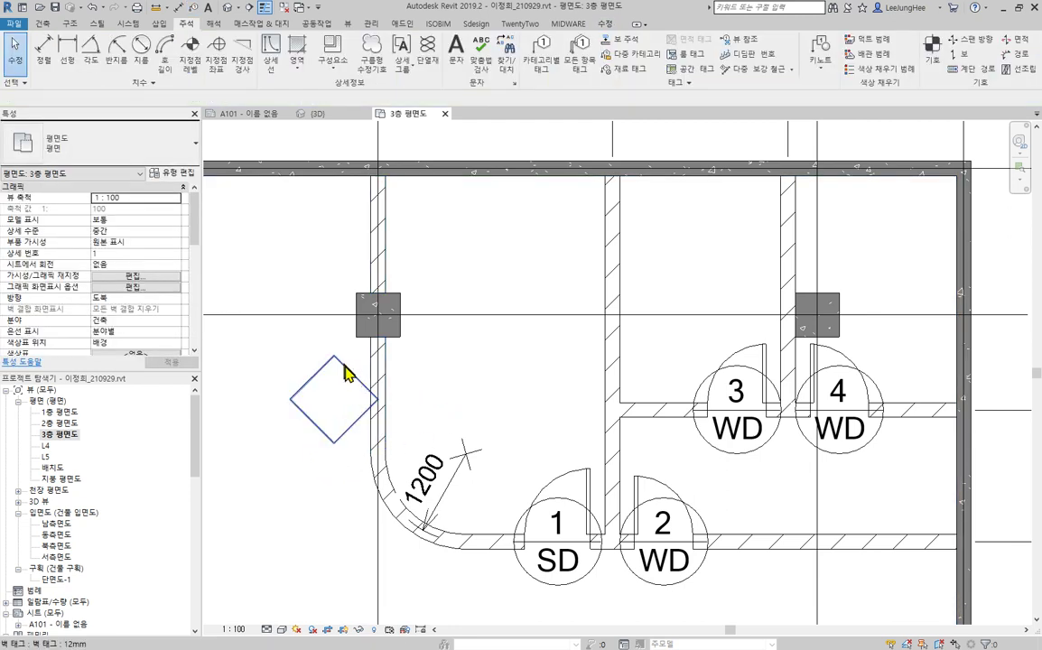
Step: Open the family of the newly placed wall tag in the family editor
{"action": "left_click", "coordinate": [337, 400]}
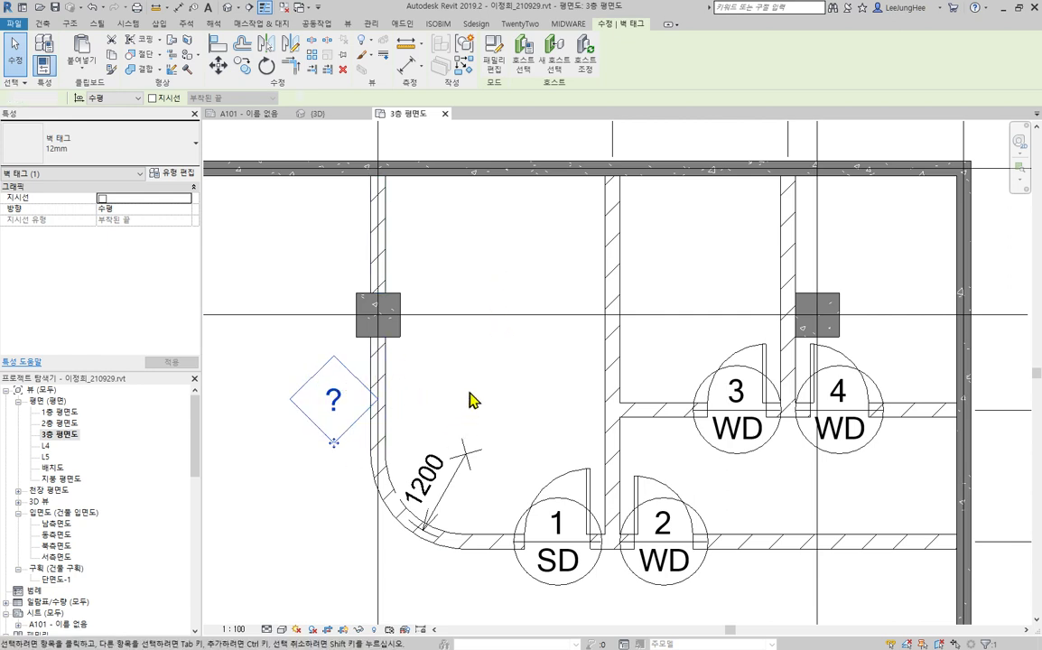
{"action": "left_click", "coordinate": [416, 384]}
{"action": "left_click", "coordinate": [342, 370]}
{"action": "left_click", "coordinate": [494, 65]}
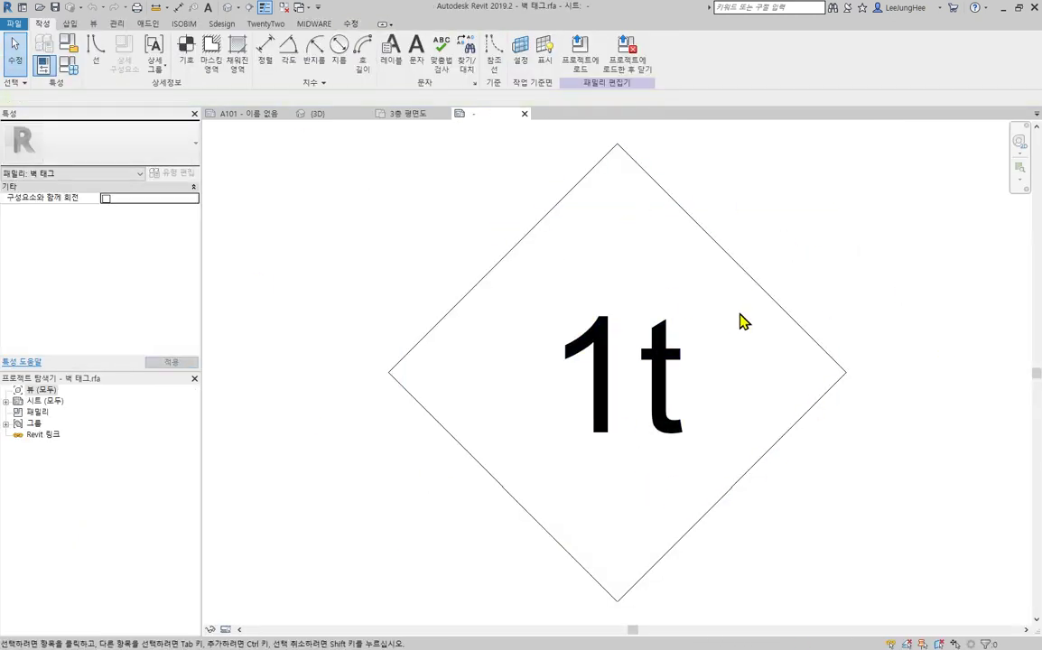
Step: Check which parameter the wall tag family's label uses and close the family without saving changes
{"action": "left_click", "coordinate": [742, 323]}
{"action": "scroll", "coordinate": [704, 319], "scroll_direction": "down", "scroll_amount": 2}
{"action": "left_click", "coordinate": [495, 383]}
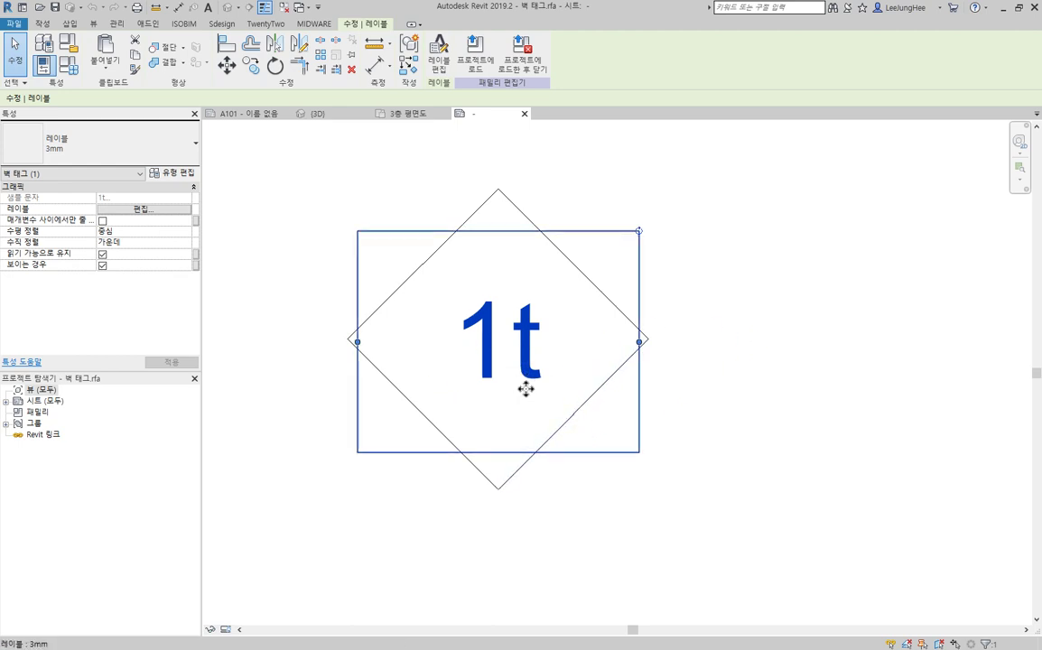
{"action": "left_click", "coordinate": [439, 65]}
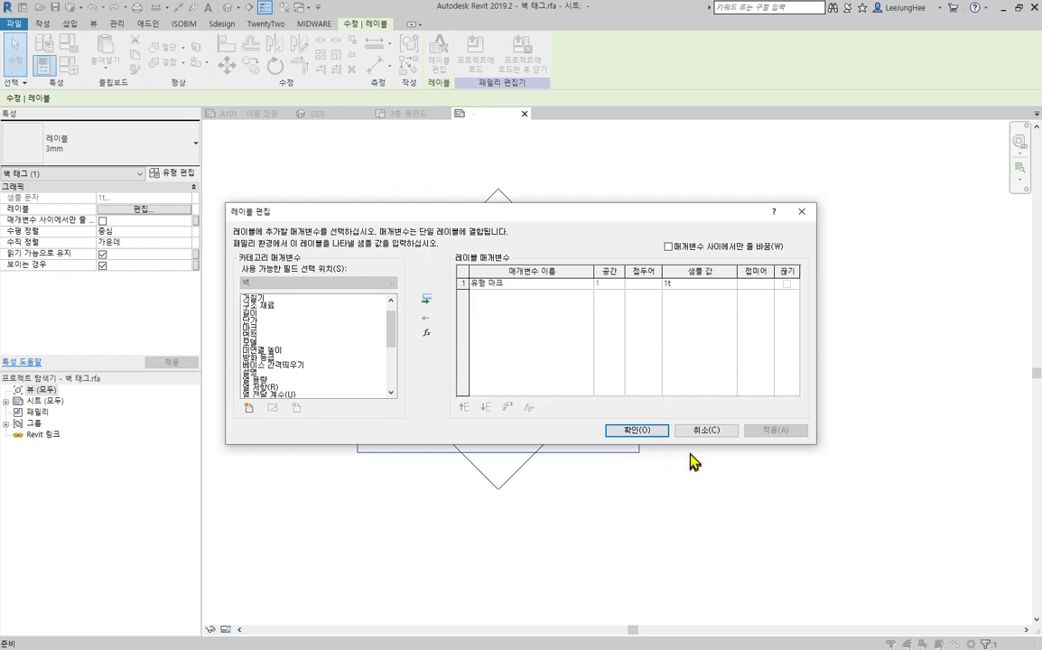
{"action": "left_click", "coordinate": [707, 430]}
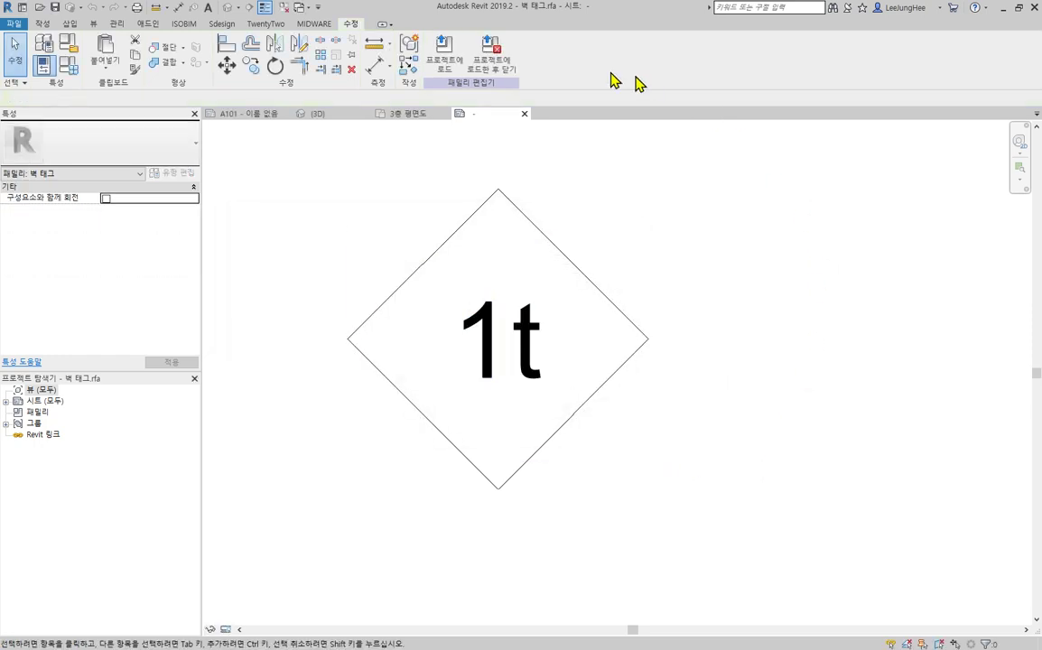
{"action": "left_click", "coordinate": [524, 114]}
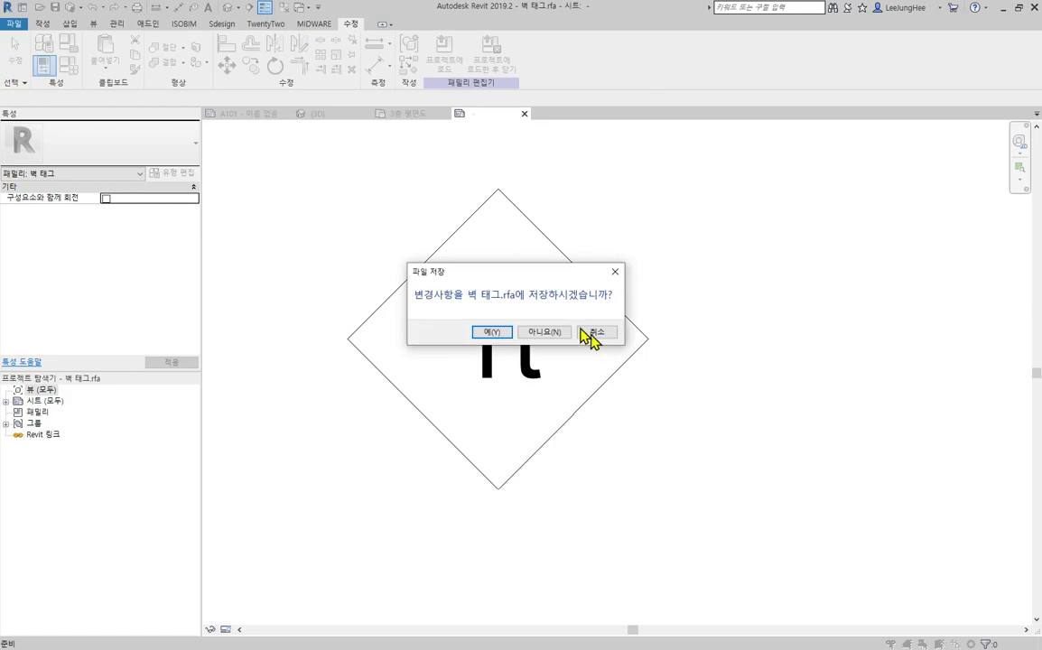
{"action": "left_click", "coordinate": [546, 332]}
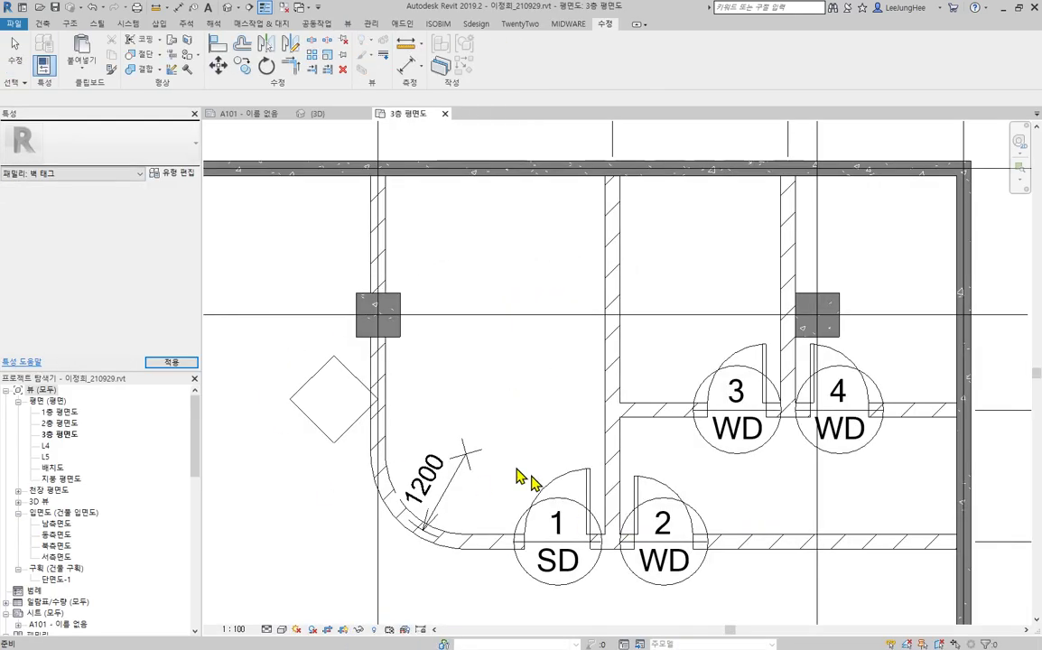
Step: Set the 유형 마크 parameter of the B200 wall type to MD1 and deselect the wall
{"action": "middle_click_drag", "start_coordinate": [288, 350], "coordinate": [469, 343]}
{"action": "left_click", "coordinate": [569, 364]}
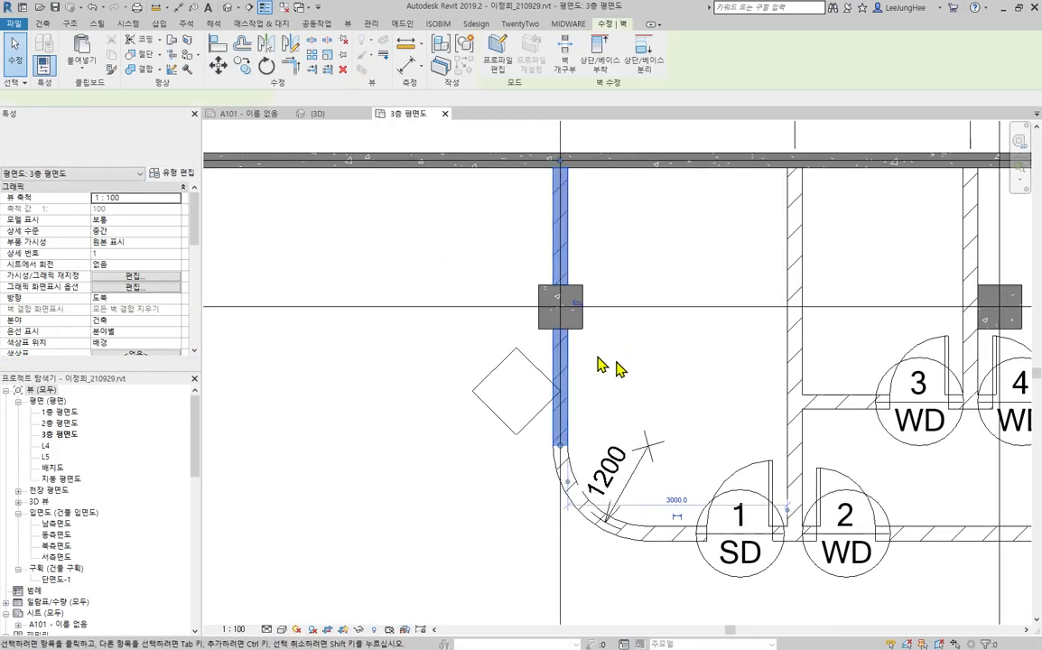
{"action": "left_click_drag", "start_coordinate": [195, 256], "coordinate": [188, 189]}
{"action": "left_click", "coordinate": [183, 178]}
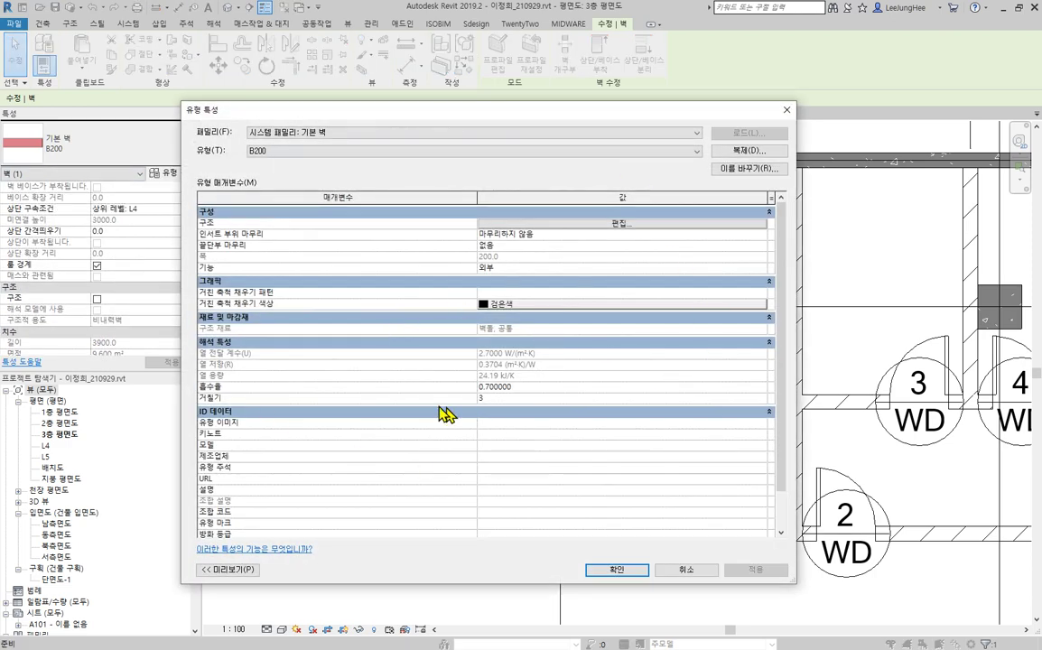
{"action": "scroll", "coordinate": [704, 338], "scroll_direction": "down", "scroll_amount": 2}
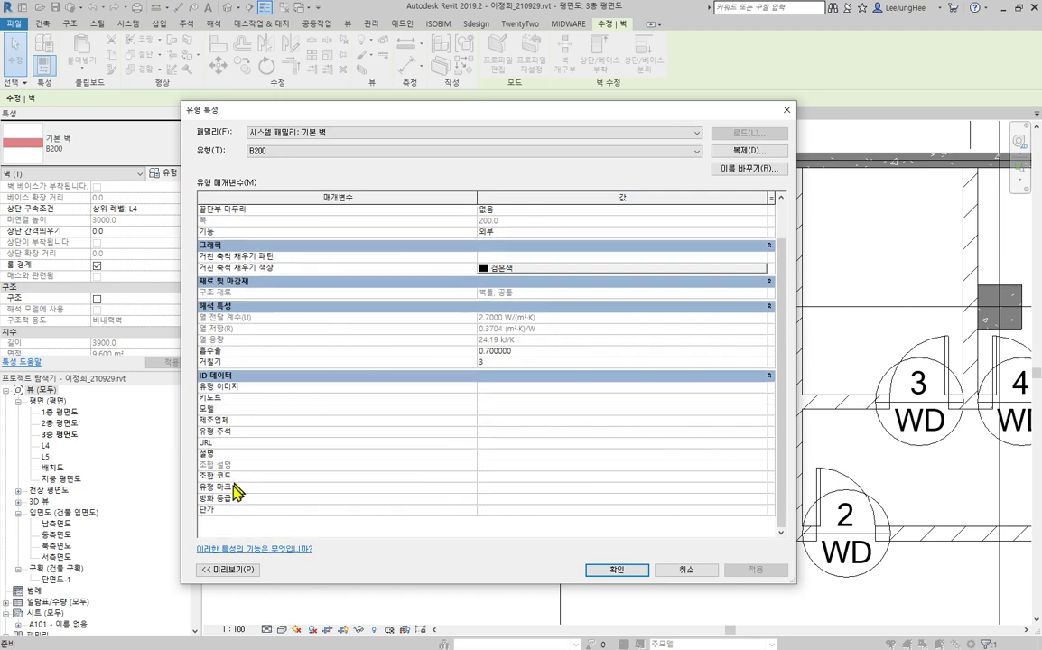
{"action": "left_click", "coordinate": [512, 479]}
{"action": "type", "text": "ㅇ"}
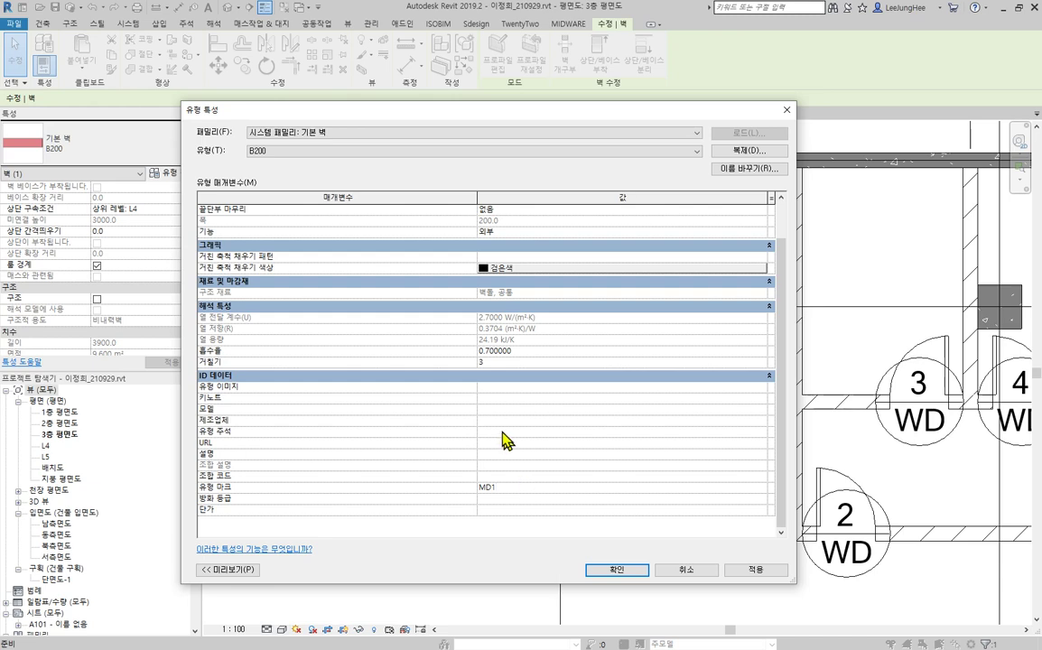
{"action": "left_click", "coordinate": [615, 570]}
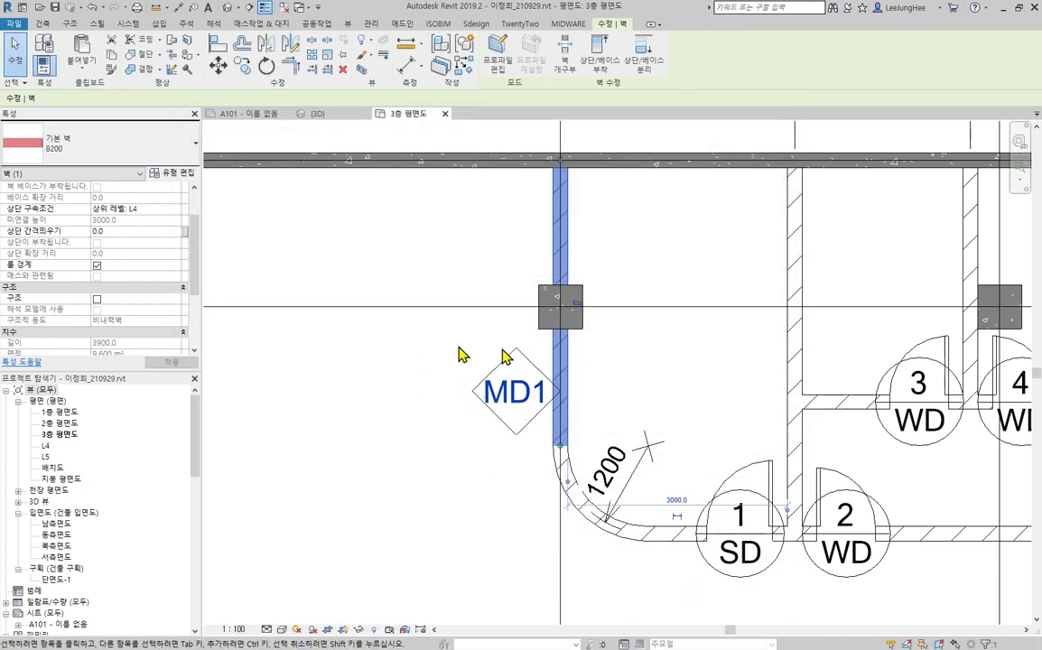
{"action": "left_click", "coordinate": [433, 388]}
Step: Create similar wall tags on the B200 wall along doors 1 and 2 and on the two vertical partition walls
{"action": "scroll", "coordinate": [618, 382], "scroll_direction": "down", "scroll_amount": 2}
{"action": "middle_click_drag", "start_coordinate": [618, 382], "coordinate": [344, 353]}
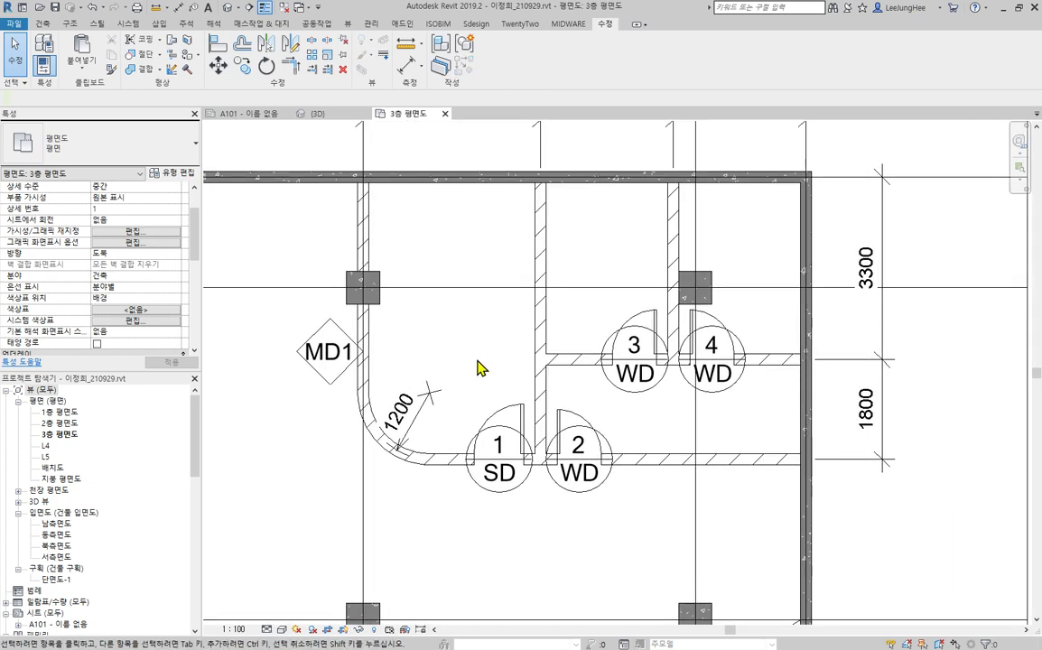
{"action": "left_click", "coordinate": [326, 367]}
{"action": "right_click", "coordinate": [326, 366]}
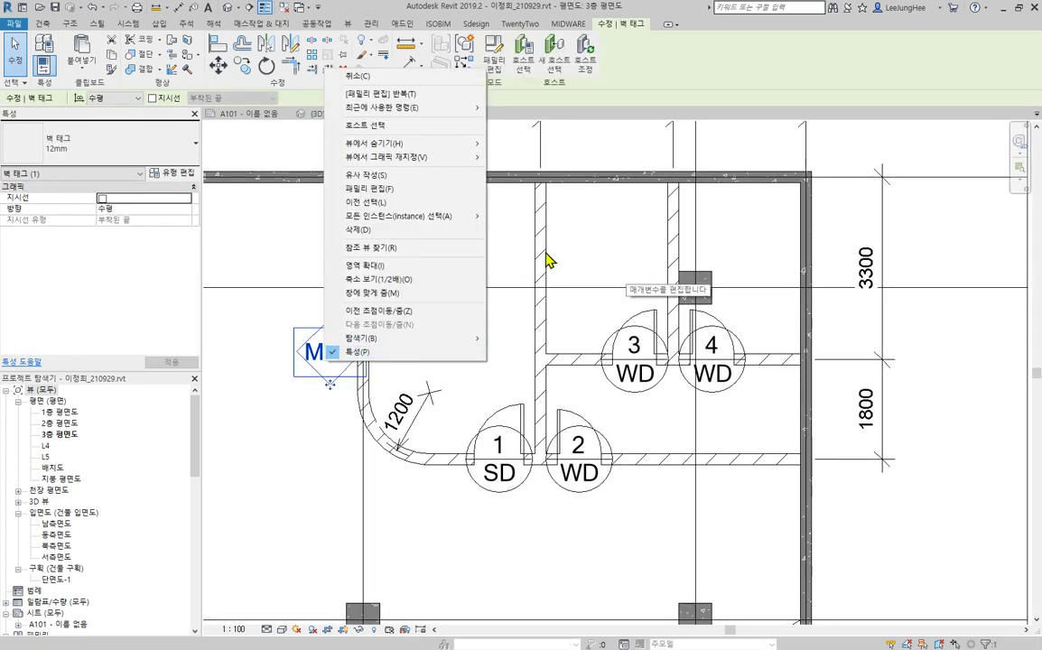
{"action": "left_click", "coordinate": [458, 183]}
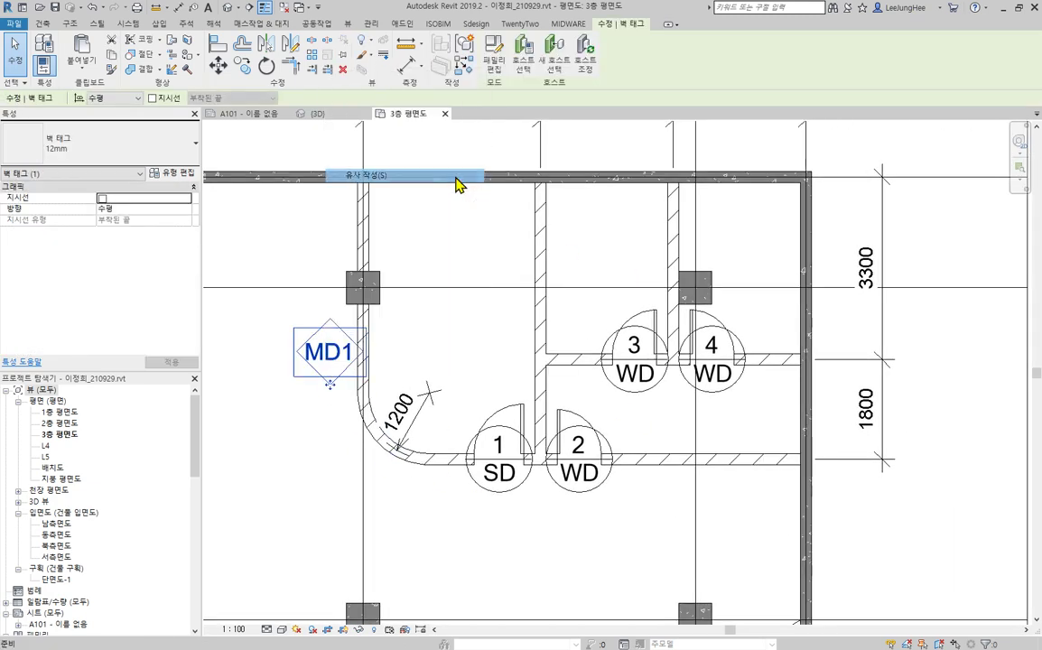
{"action": "left_click", "coordinate": [728, 484]}
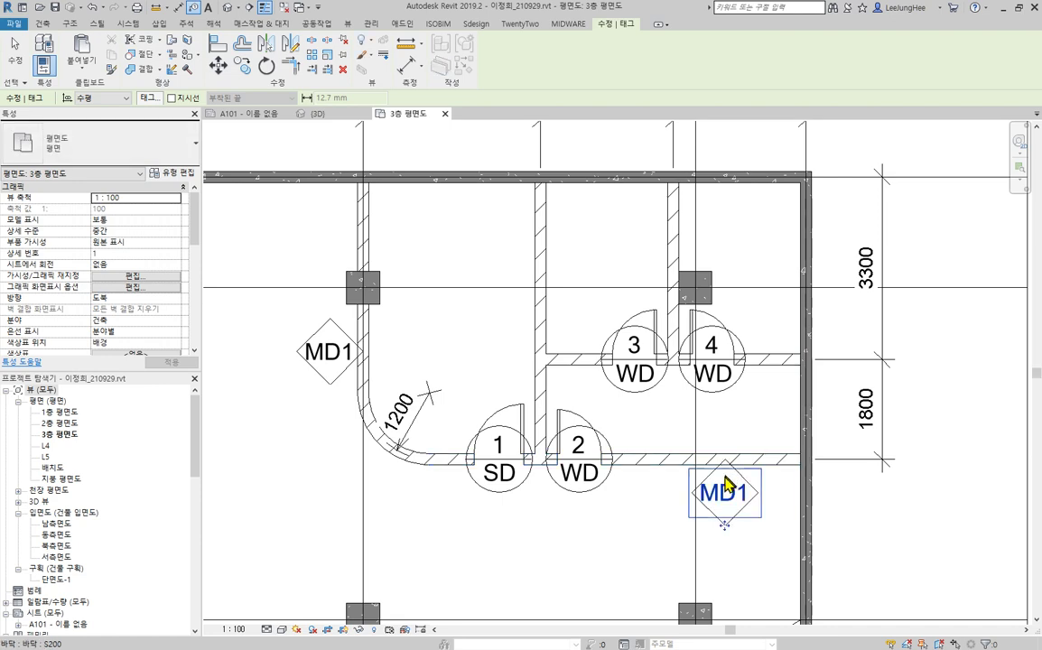
{"action": "left_click", "coordinate": [537, 260]}
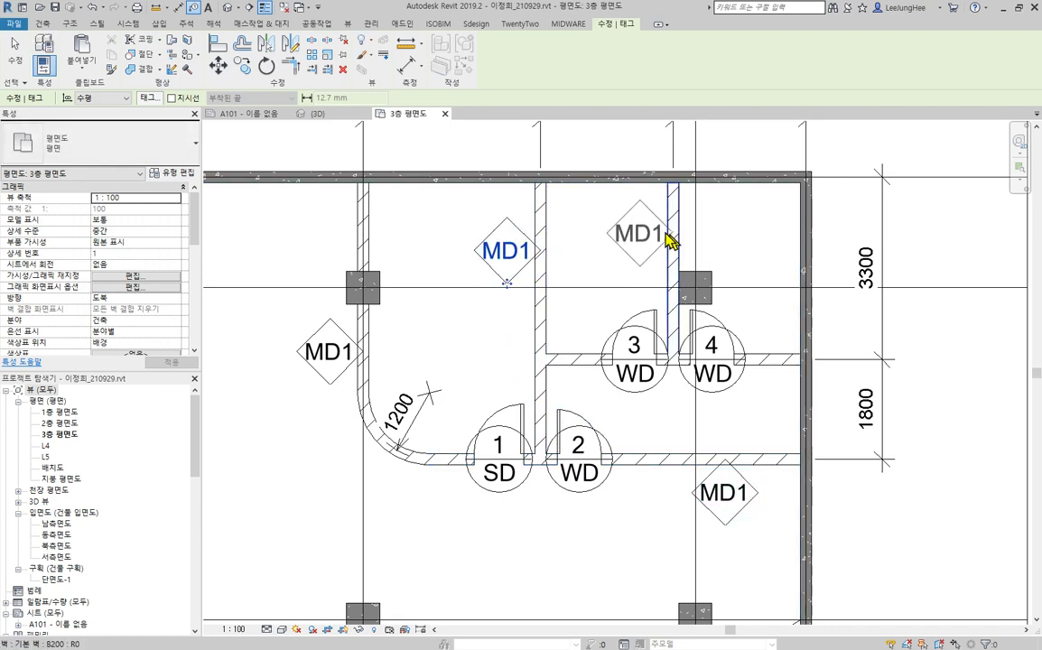
{"action": "left_click", "coordinate": [662, 233]}
Step: Tag the C200 exterior wall on the plan's east side without a leader and end tag placement
{"action": "middle_click_drag", "start_coordinate": [373, 220], "coordinate": [558, 368]}
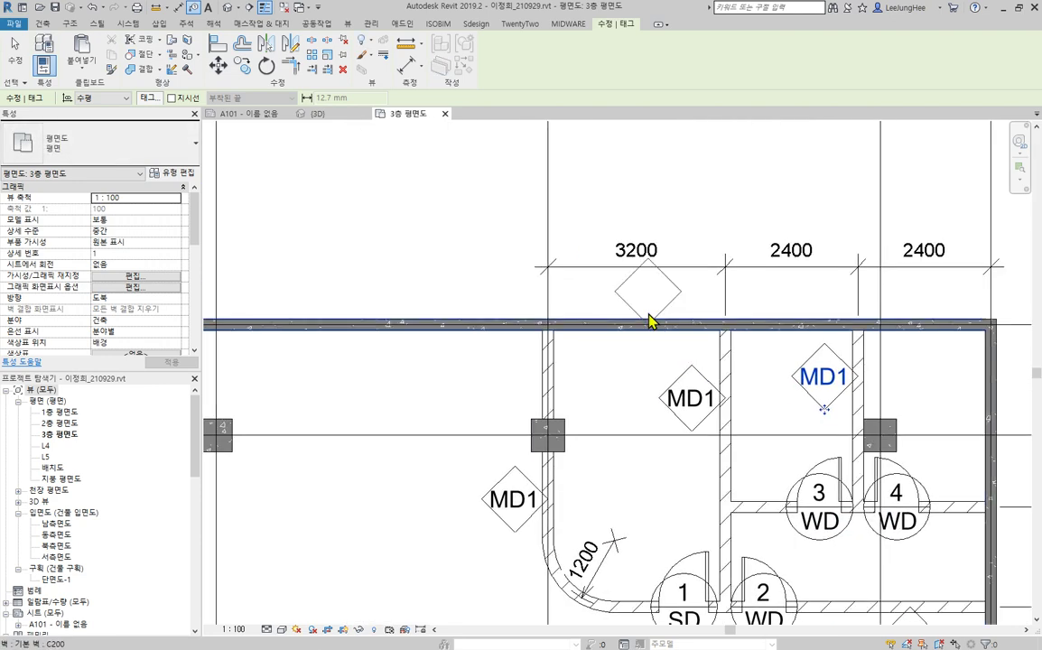
{"action": "middle_click_drag", "start_coordinate": [939, 508], "coordinate": [673, 248]}
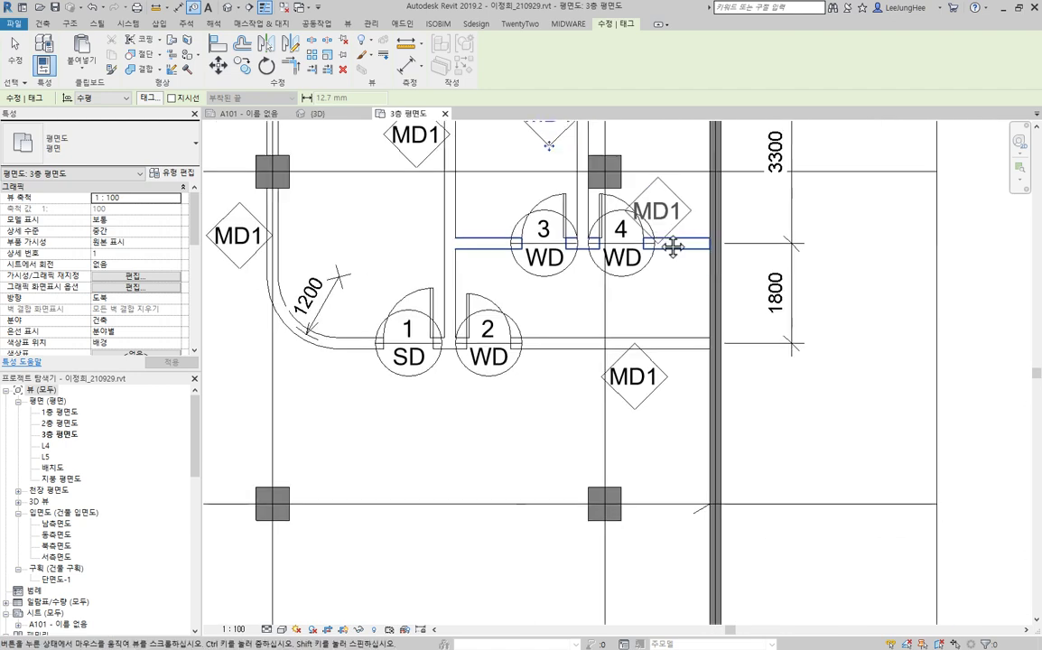
{"action": "left_click", "coordinate": [731, 400]}
{"action": "key", "text": "Escape"}
{"action": "key", "text": "Escape"}
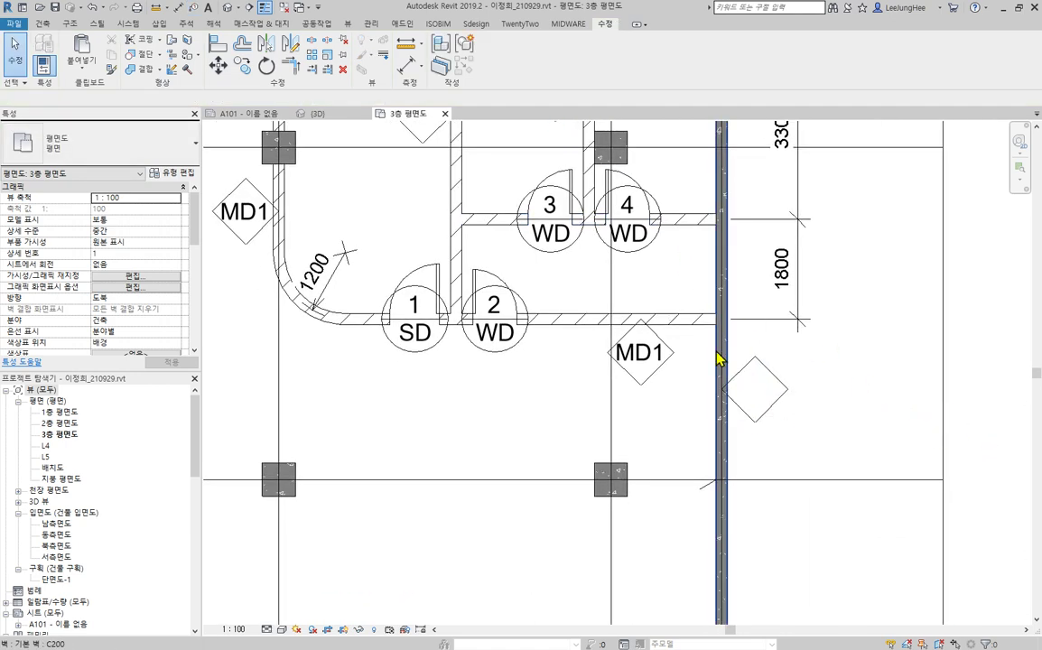
Step: Set the 유형 마크 parameter of the C200 wall type to W1 and deselect the wall
{"action": "left_click", "coordinate": [720, 359]}
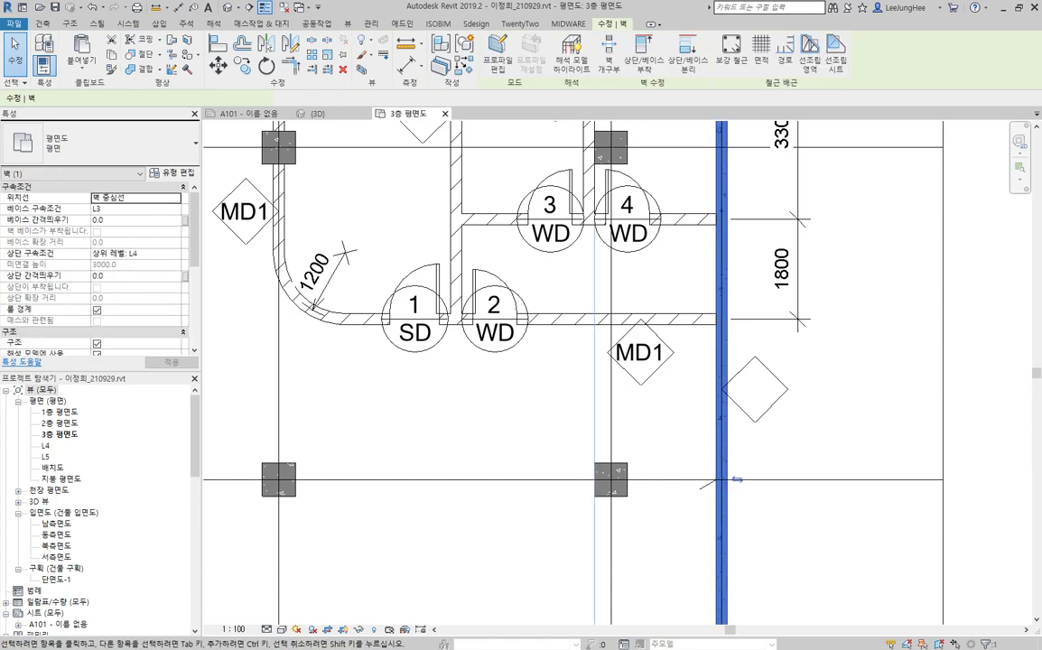
{"action": "left_click", "coordinate": [183, 184]}
{"action": "scroll", "coordinate": [420, 452], "scroll_direction": "down", "scroll_amount": 5}
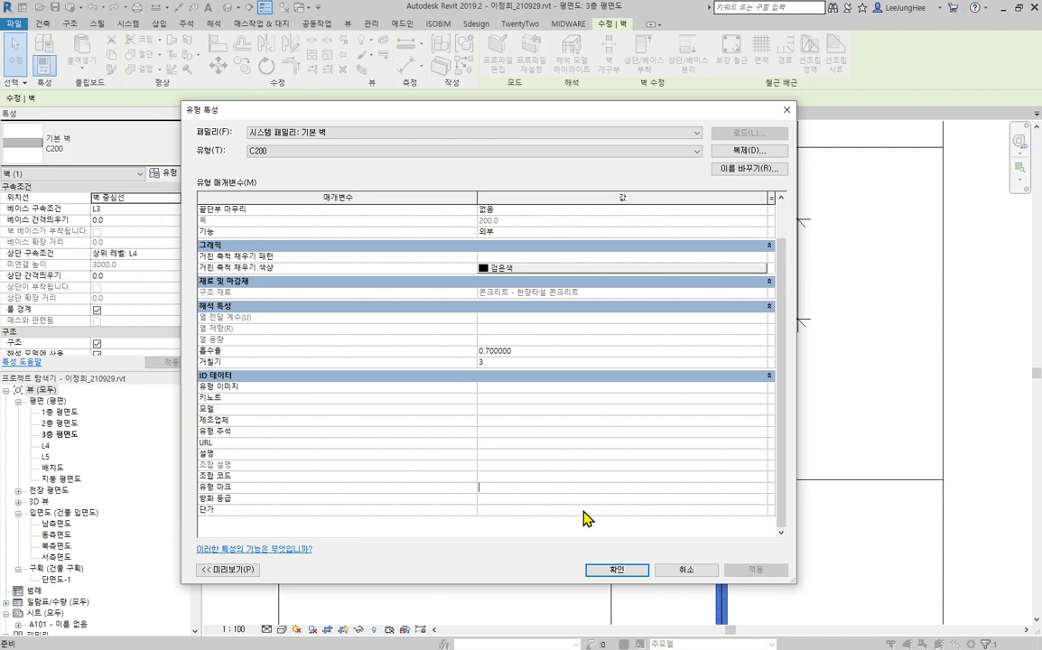
{"action": "type", "text": "W1"}
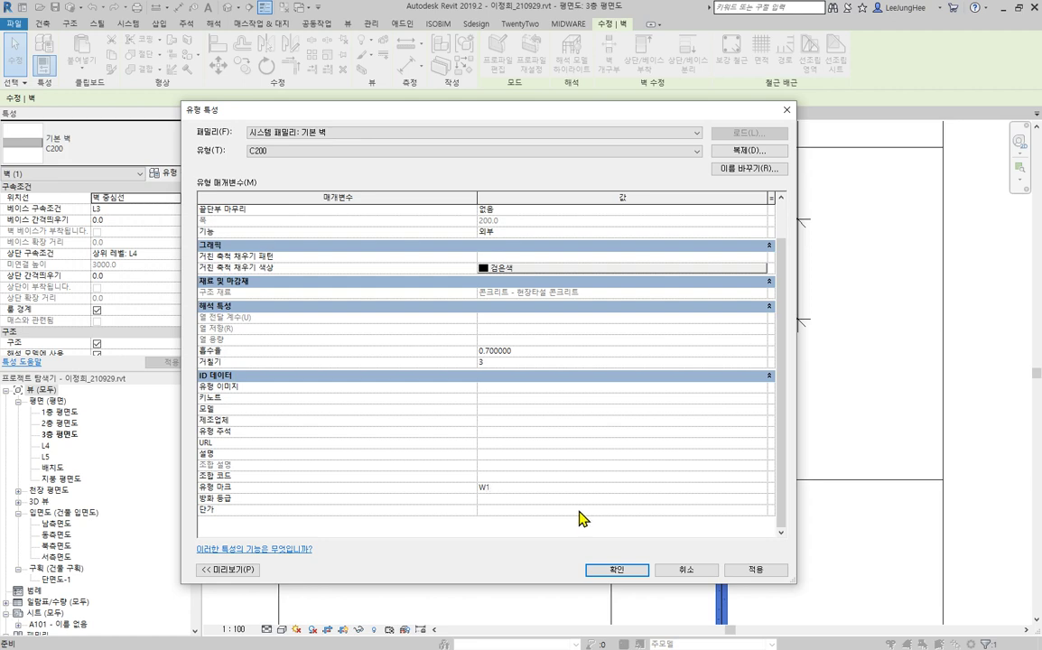
{"action": "left_click", "coordinate": [637, 569]}
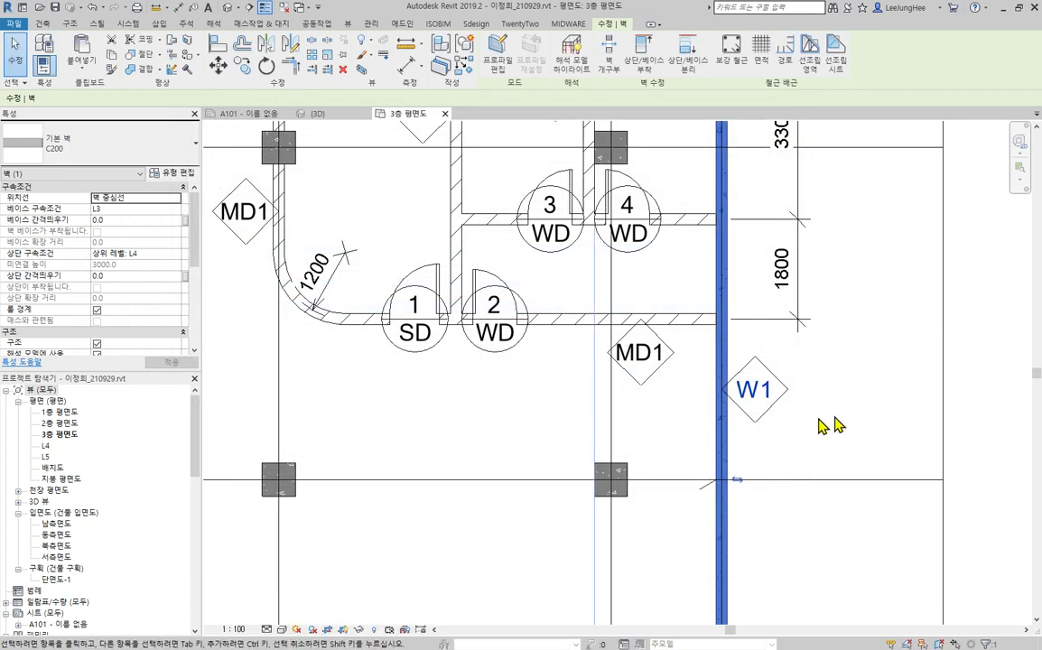
{"action": "left_click", "coordinate": [805, 401]}
{"action": "scroll", "coordinate": [795, 377], "scroll_direction": "down", "scroll_amount": 2}
{"action": "middle_click_drag", "start_coordinate": [795, 376], "coordinate": [915, 456]}
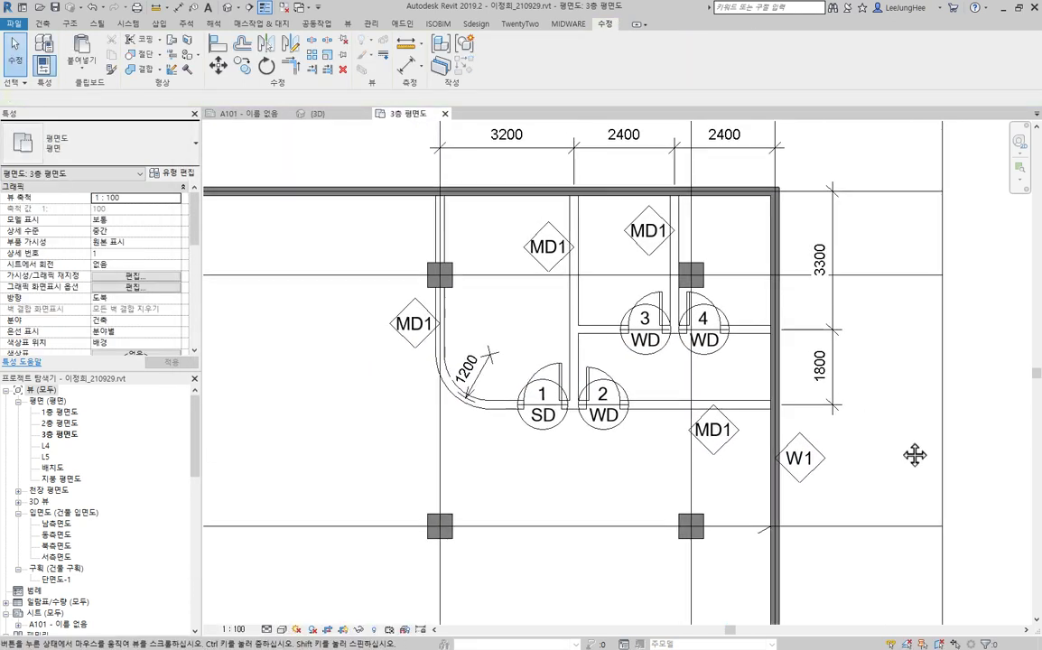
{"action": "left_click", "coordinate": [717, 451]}
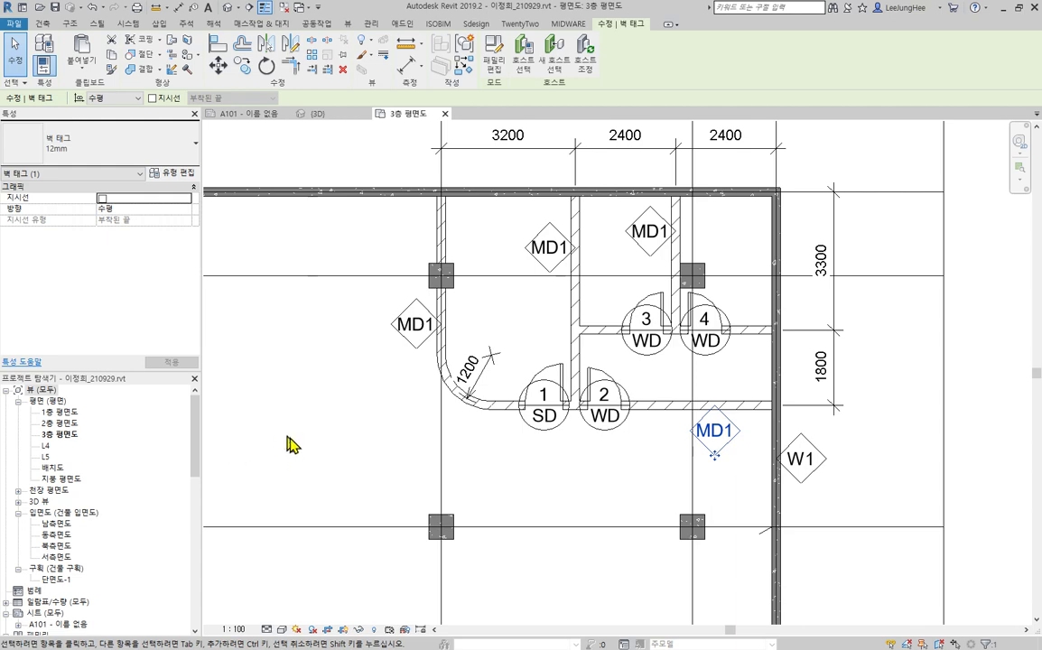
{"action": "left_click", "coordinate": [871, 476]}
Step: Duplicate the B200 type of the partition wall between doors 1 and 2 as B200_MD2
{"action": "middle_click_drag", "start_coordinate": [600, 279], "coordinate": [691, 285]}
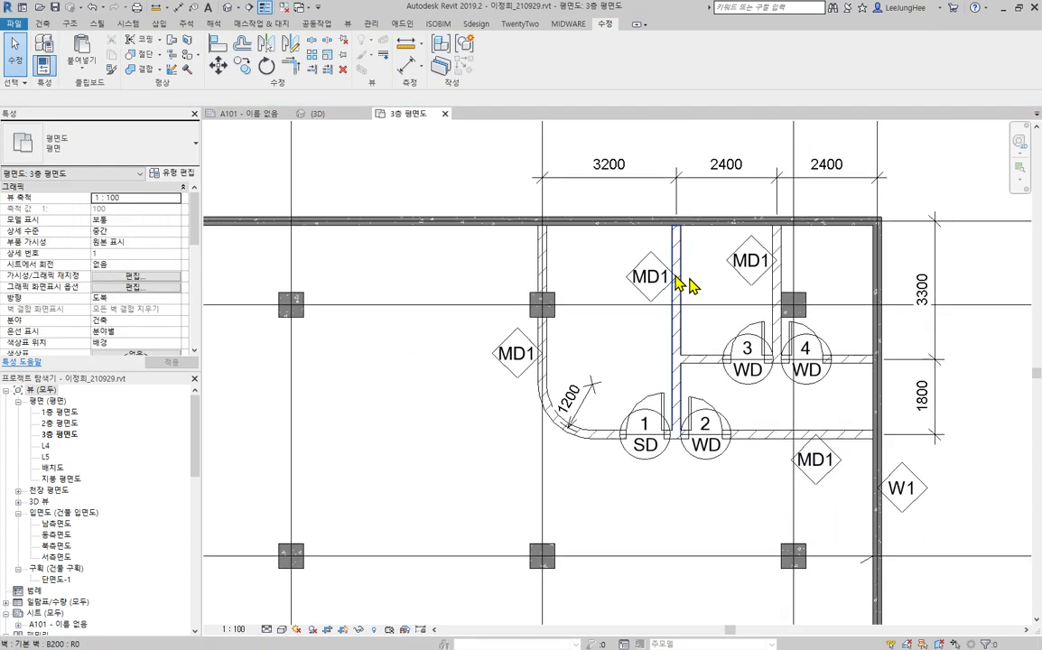
{"action": "scroll", "coordinate": [690, 286], "scroll_direction": "up", "scroll_amount": 3}
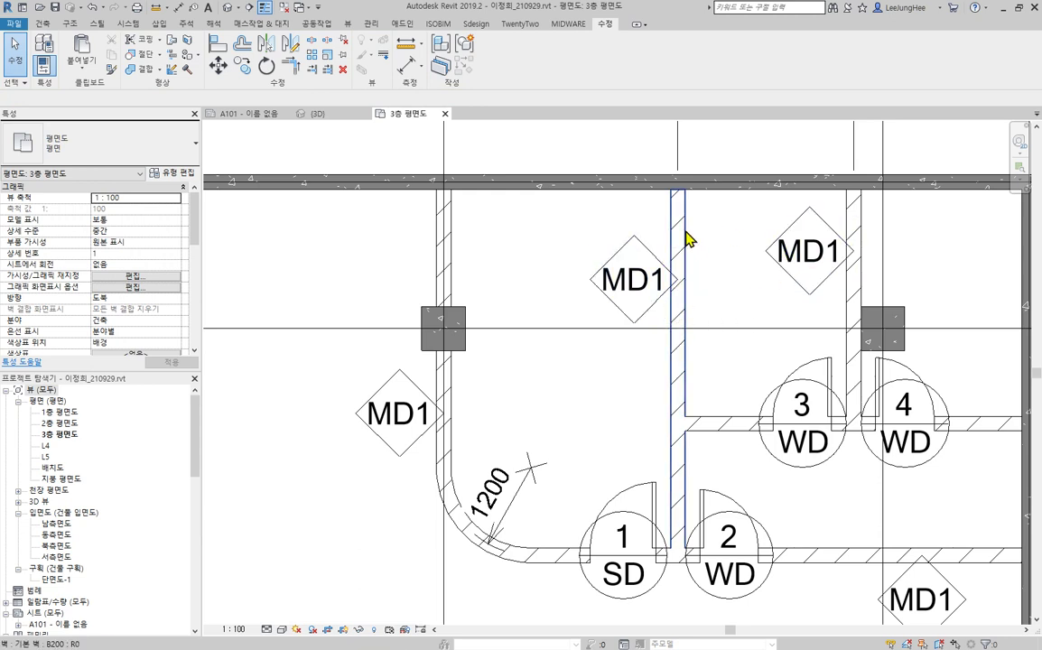
{"action": "left_click", "coordinate": [684, 240]}
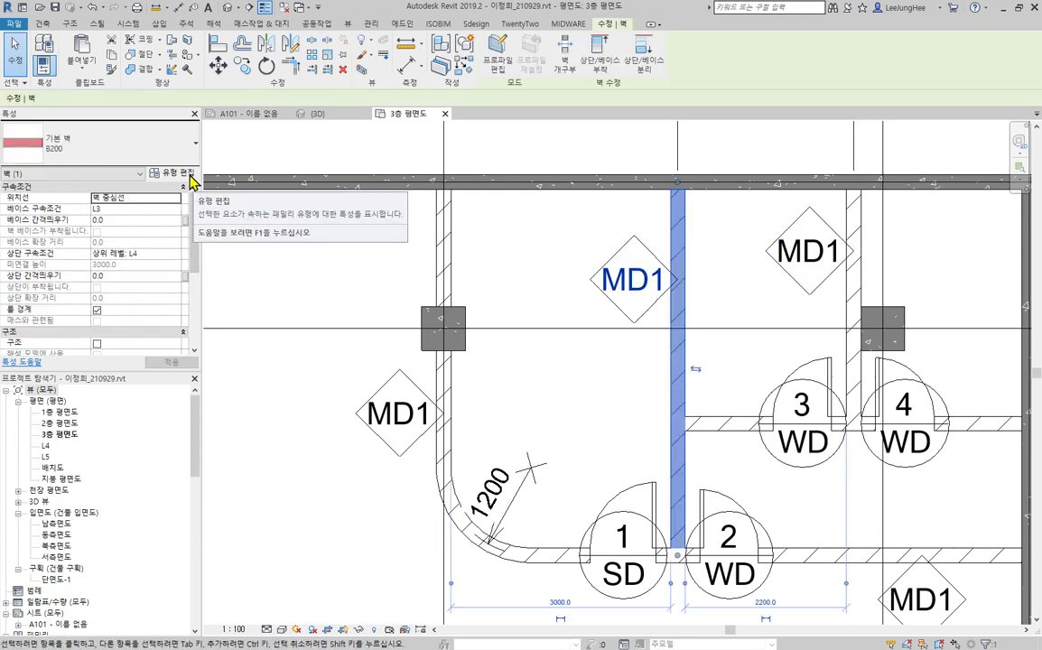
{"action": "left_click", "coordinate": [192, 180]}
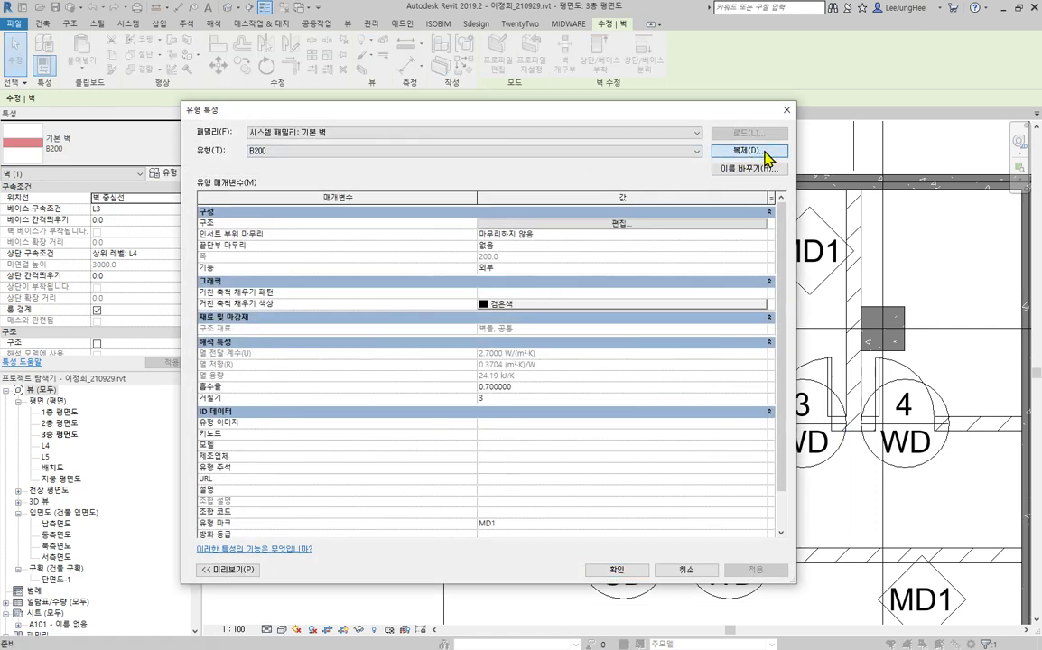
{"action": "left_click", "coordinate": [755, 151]}
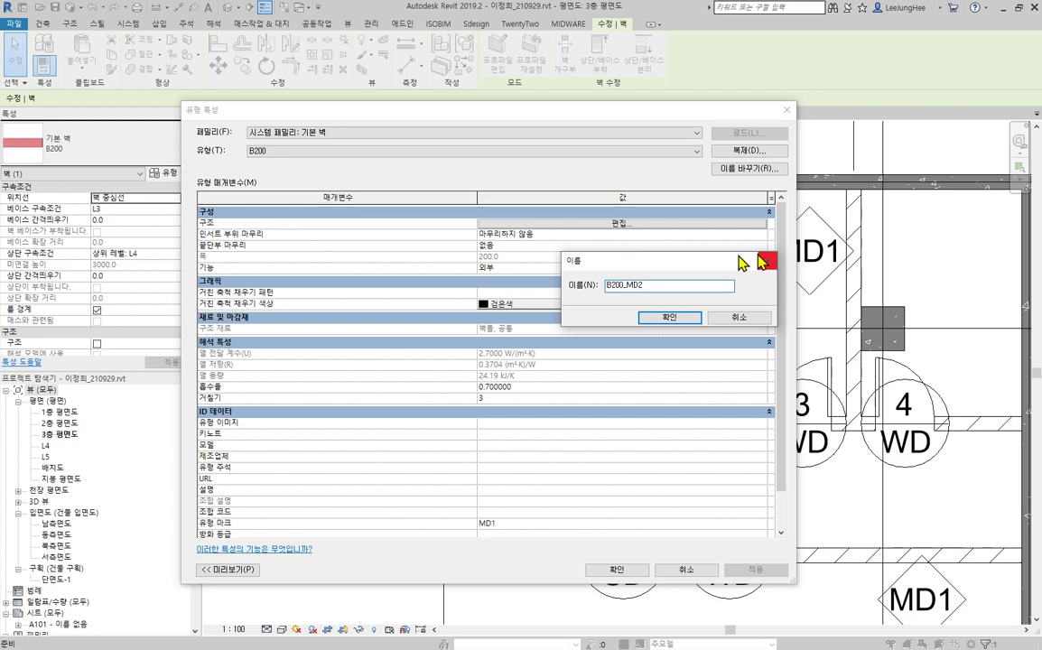
{"action": "left_click", "coordinate": [673, 318]}
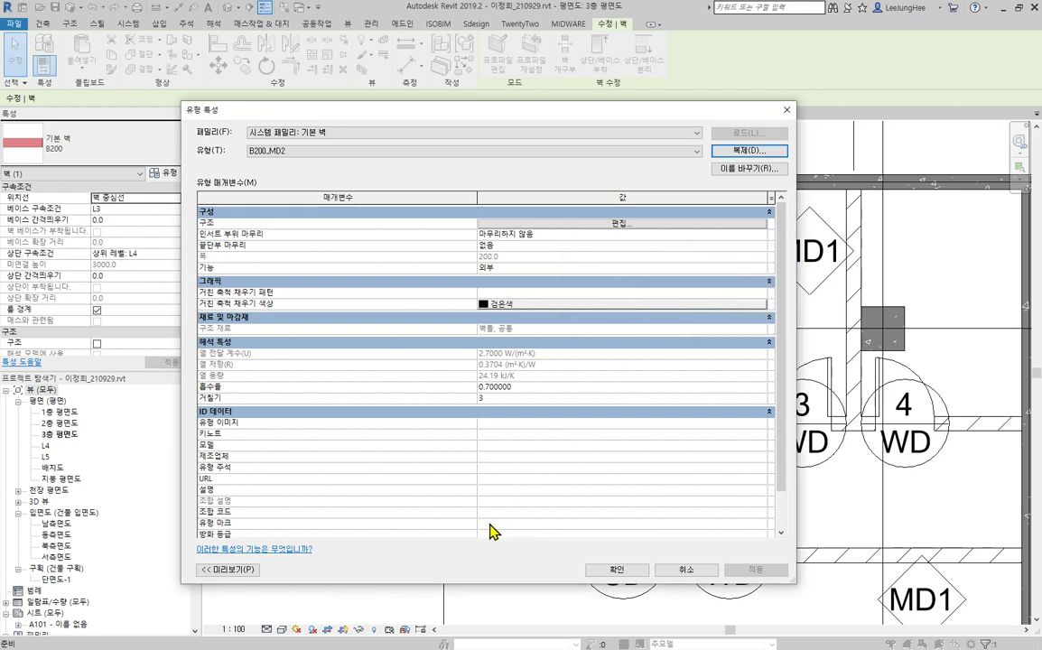
Step: Set the 유형 마크 parameter of the B200_MD2 wall type to MD2 and deselect the wall
{"action": "left_click", "coordinate": [492, 523]}
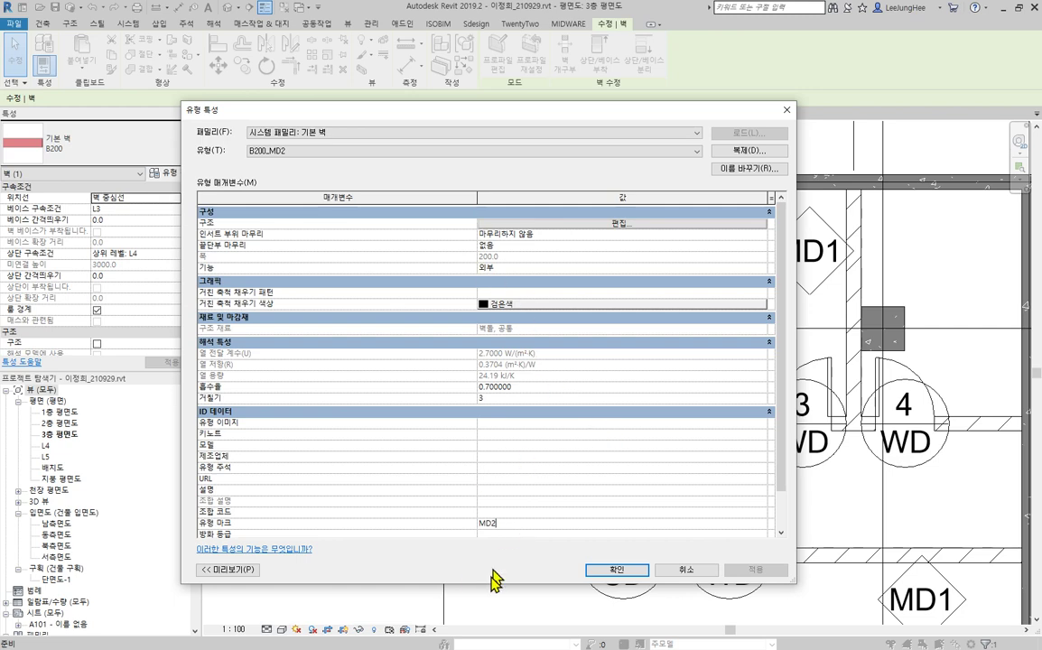
{"action": "left_click", "coordinate": [629, 571]}
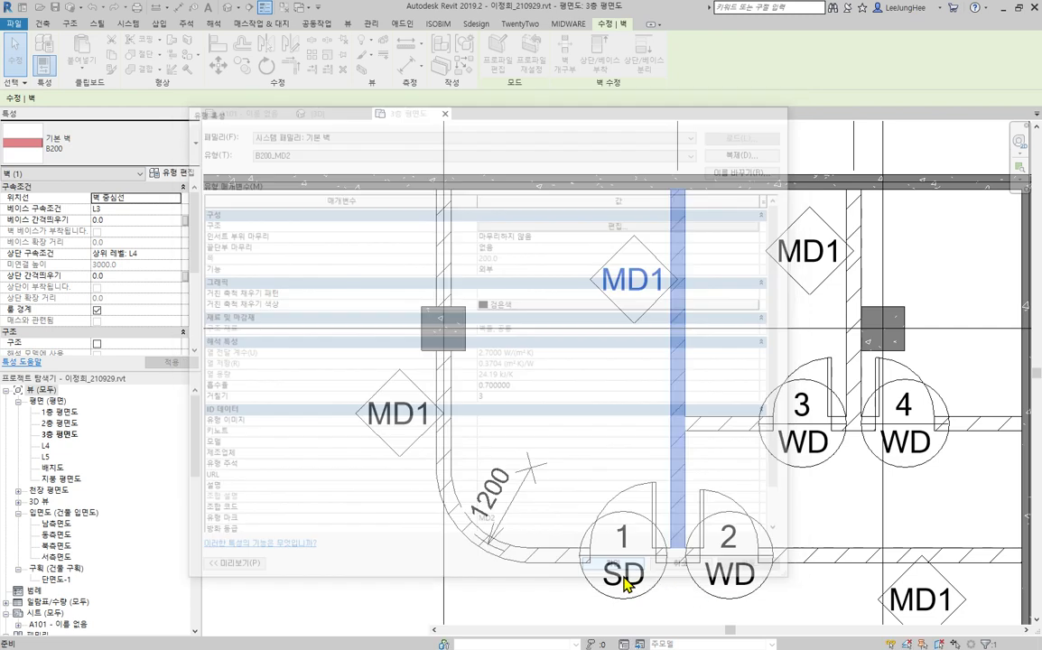
{"action": "left_click", "coordinate": [589, 349]}
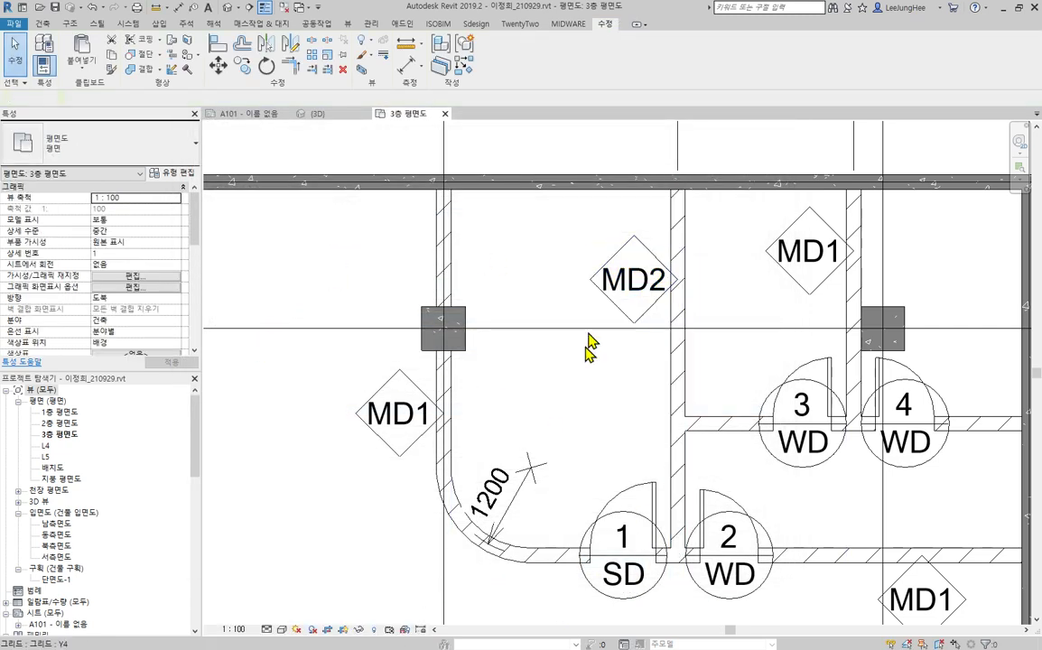
Step: Compare the wall types of the west B200 wall and the partition wall tagged MD2
{"action": "scroll", "coordinate": [600, 397], "scroll_direction": "down", "scroll_amount": 2}
{"action": "left_click", "coordinate": [476, 303]}
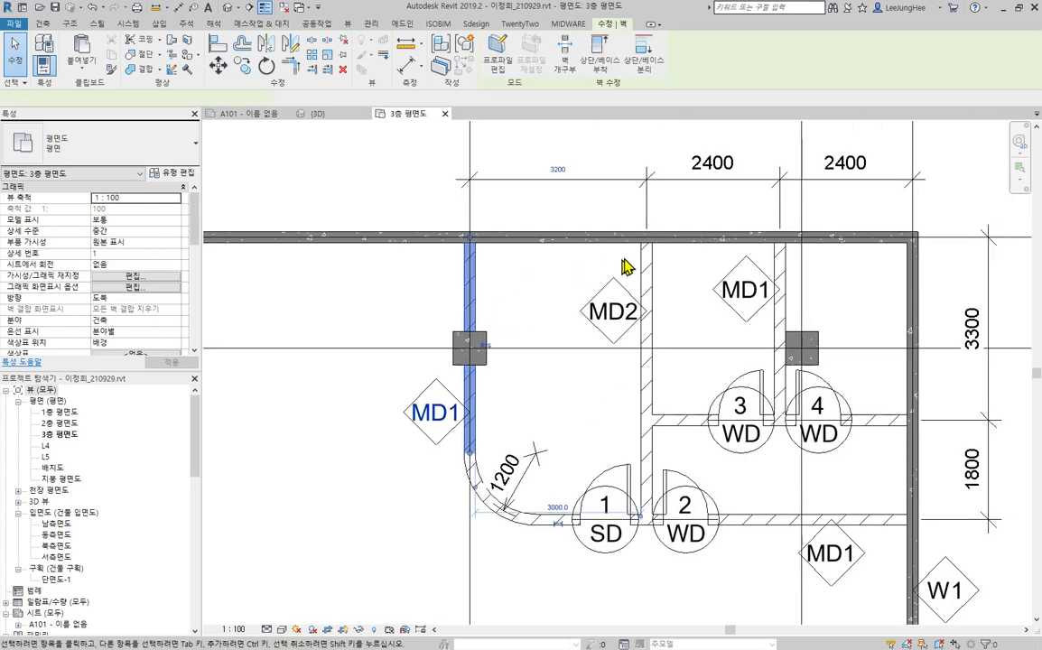
{"action": "left_click", "coordinate": [652, 276]}
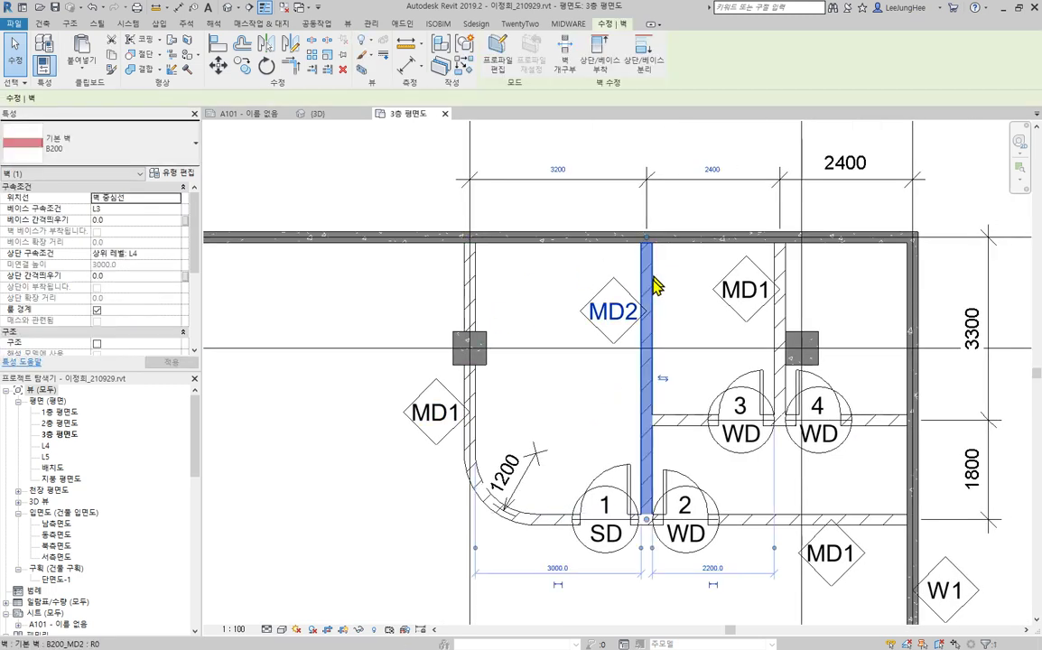
Step: Change the partition wall between doors 3 and 4 to the B200_MD2 wall type and deselect it
{"action": "left_click", "coordinate": [368, 304]}
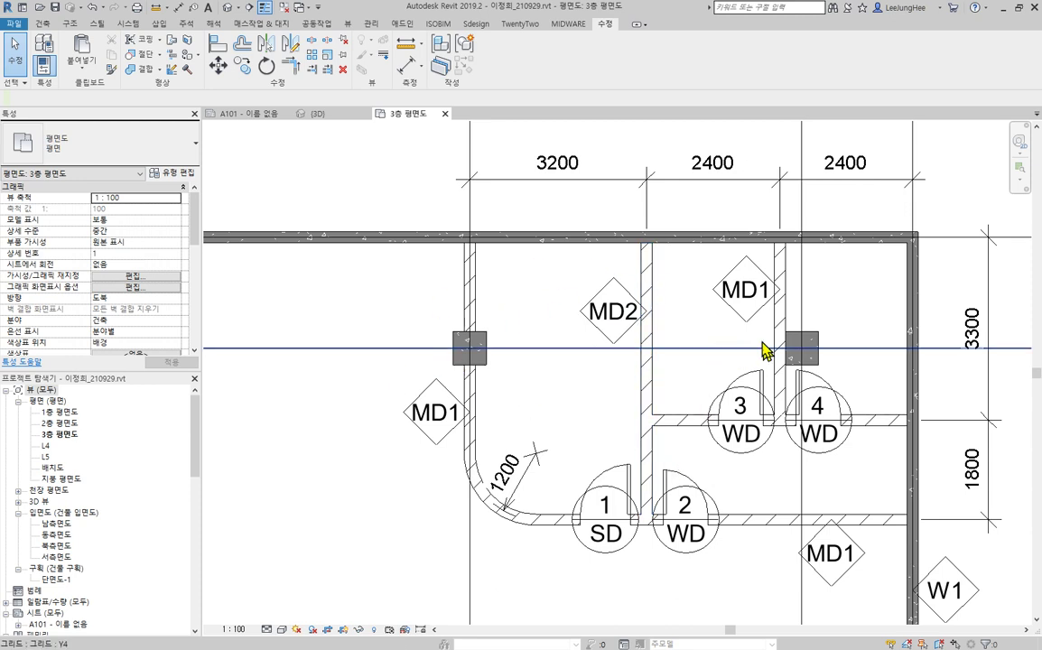
{"action": "left_click", "coordinate": [780, 287]}
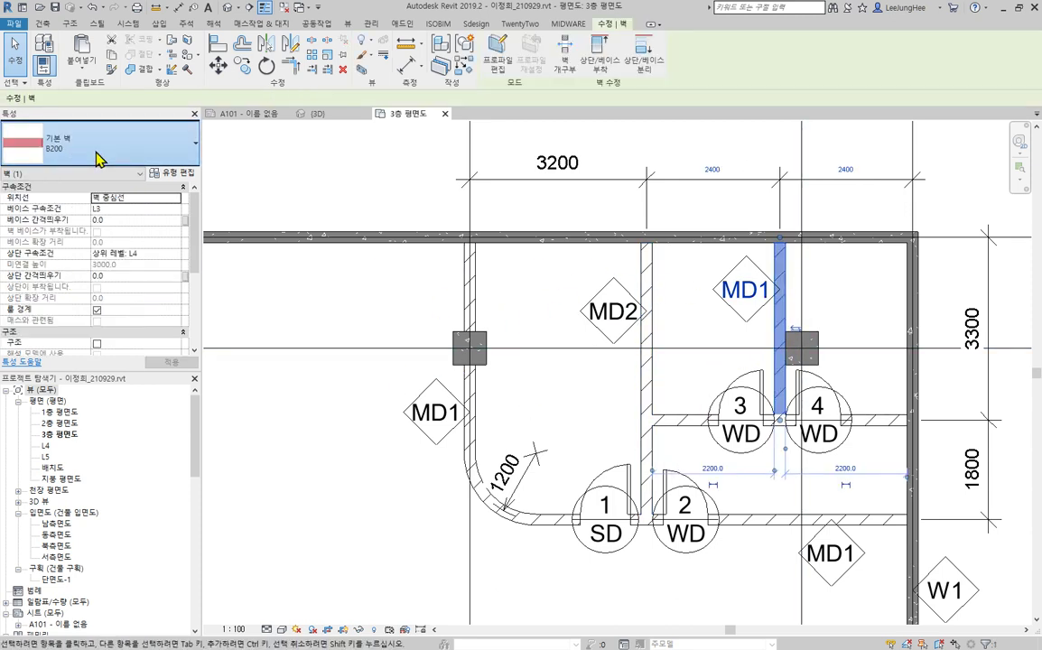
{"action": "left_click", "coordinate": [99, 158]}
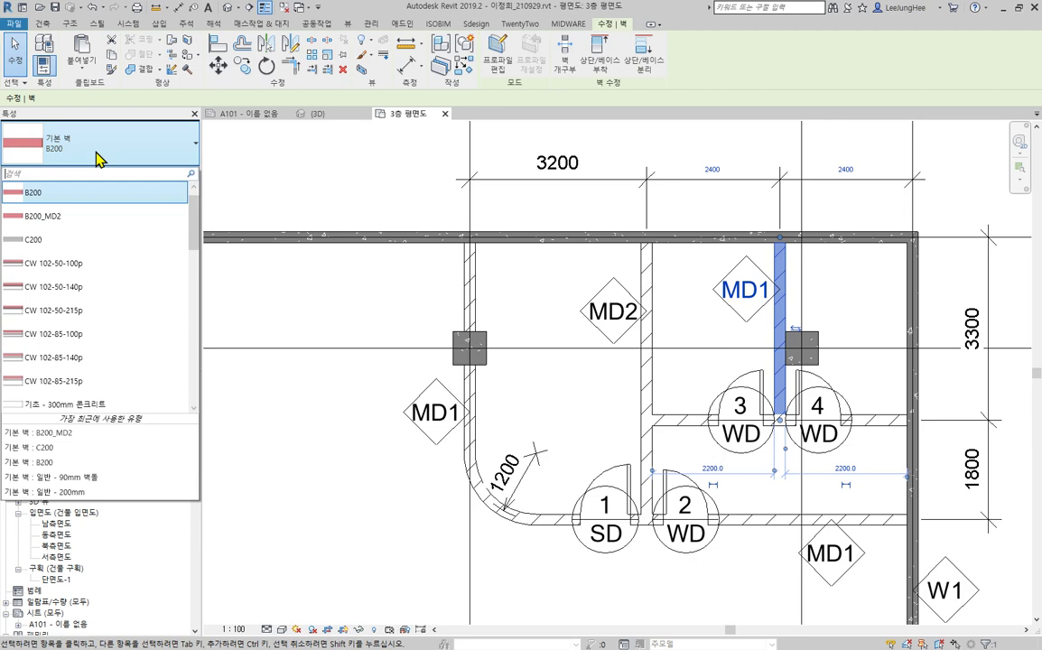
{"action": "left_click", "coordinate": [57, 225]}
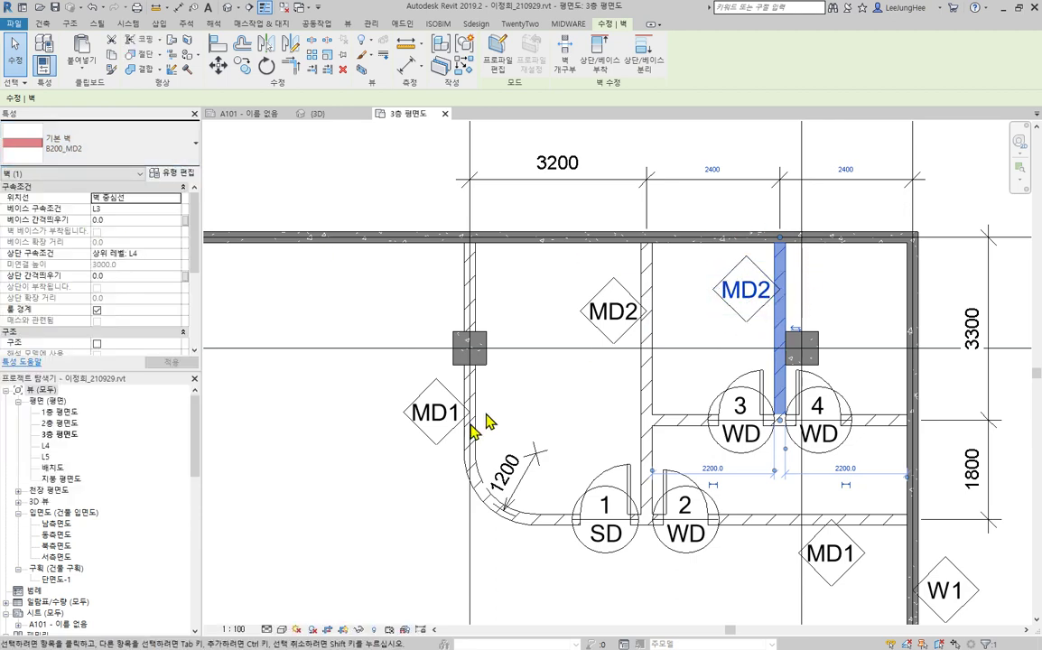
{"action": "left_click", "coordinate": [287, 510]}
{"action": "middle_click_drag", "start_coordinate": [636, 577], "coordinate": [647, 547]}
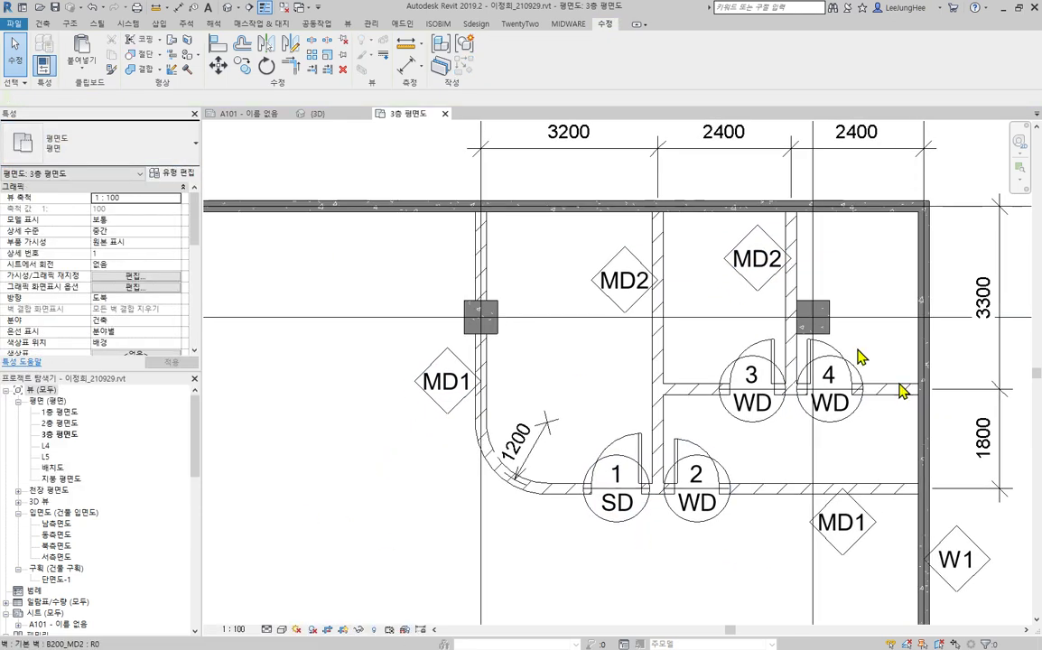
{"action": "scroll", "coordinate": [813, 432], "scroll_direction": "down", "scroll_amount": 5}
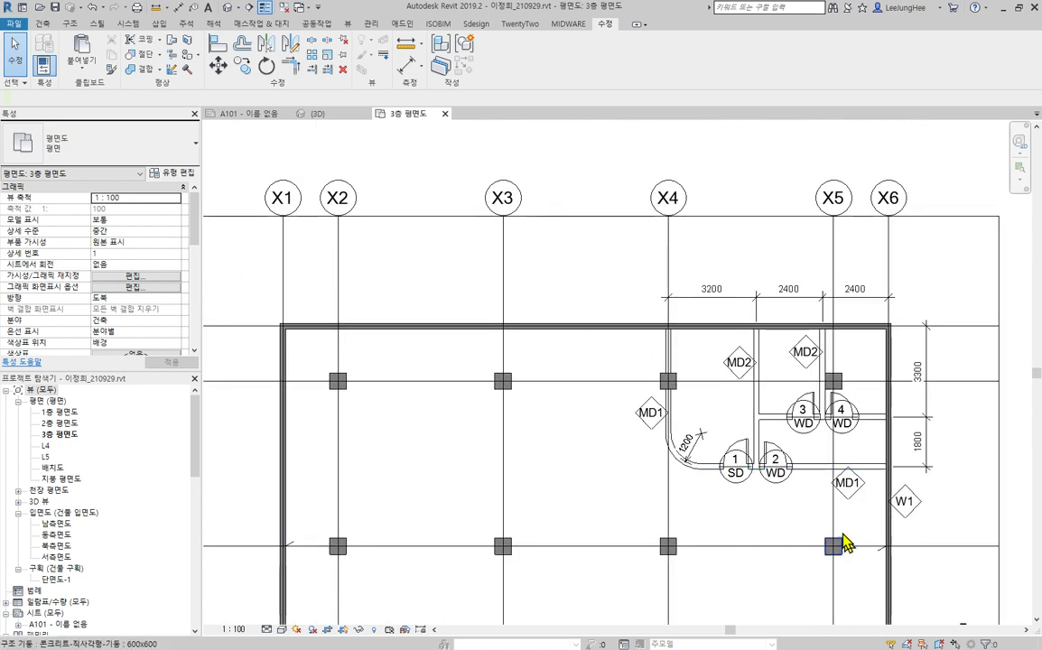
{"action": "middle_click_drag", "start_coordinate": [844, 542], "coordinate": [817, 362]}
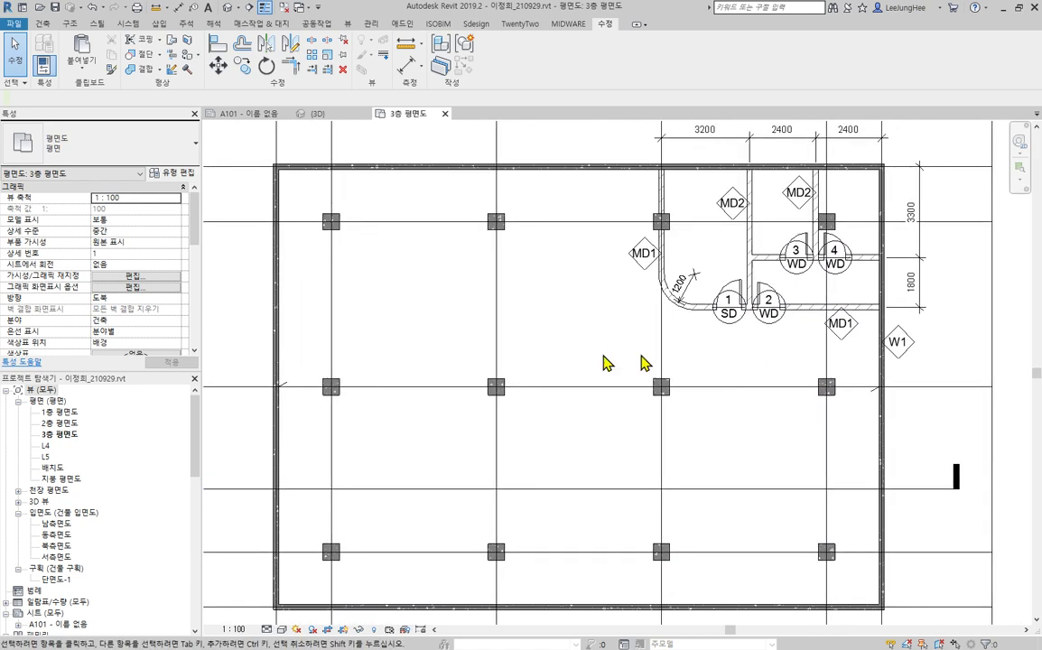